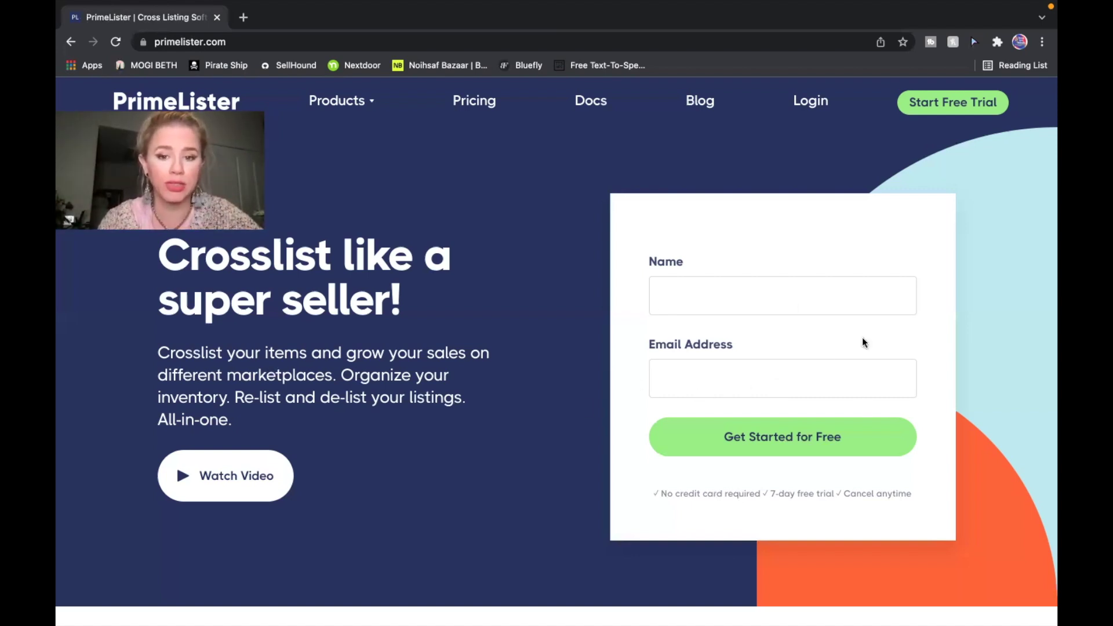
Log in to the PrimeLister account and add the PrimeLister extension to Chrome from the Chrome Web Store
left_click(812, 105)
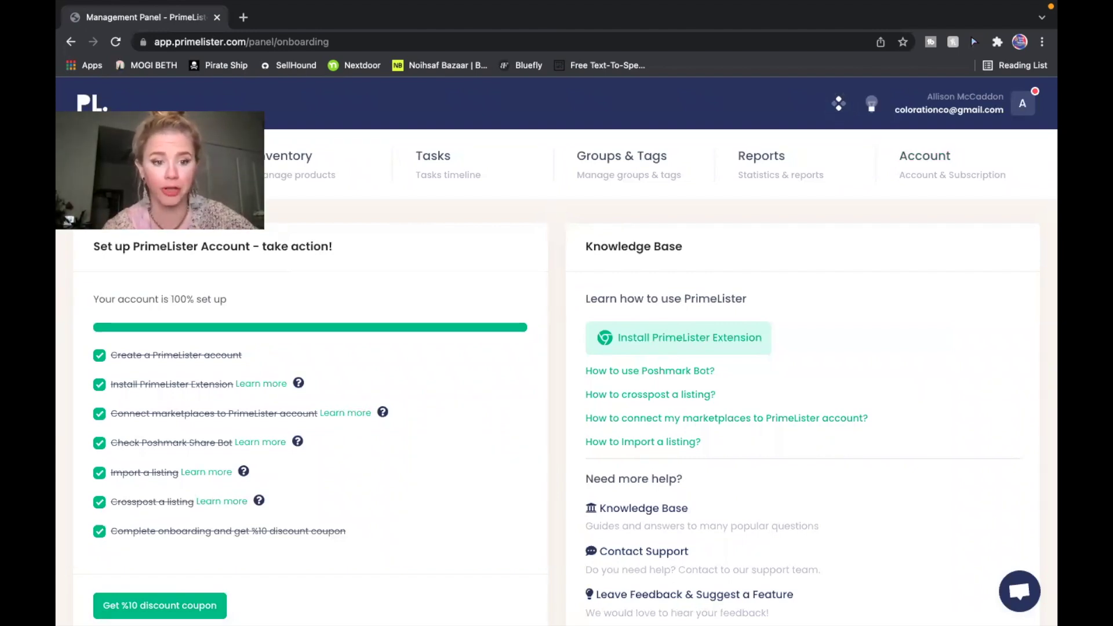
scroll(260, 378, "down", 1)
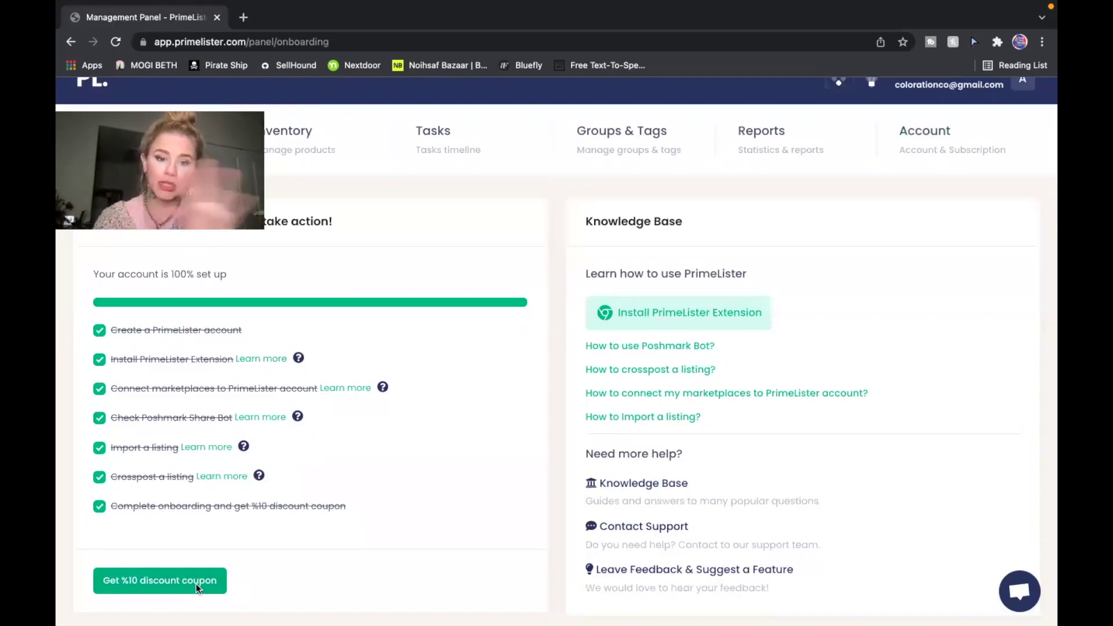
left_click(673, 315)
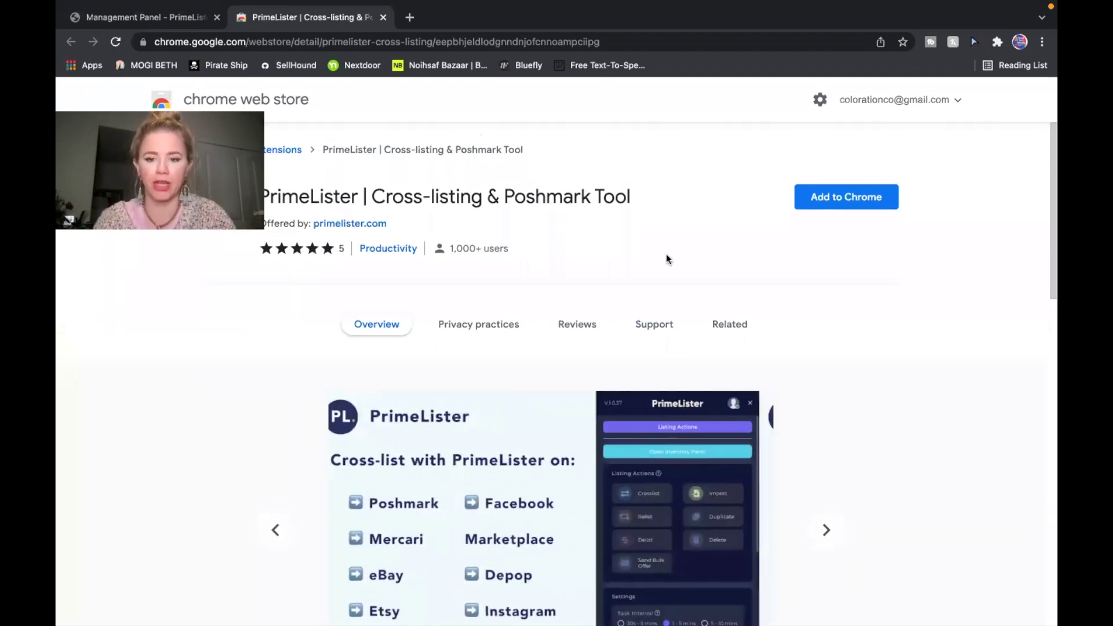
left_click(853, 197)
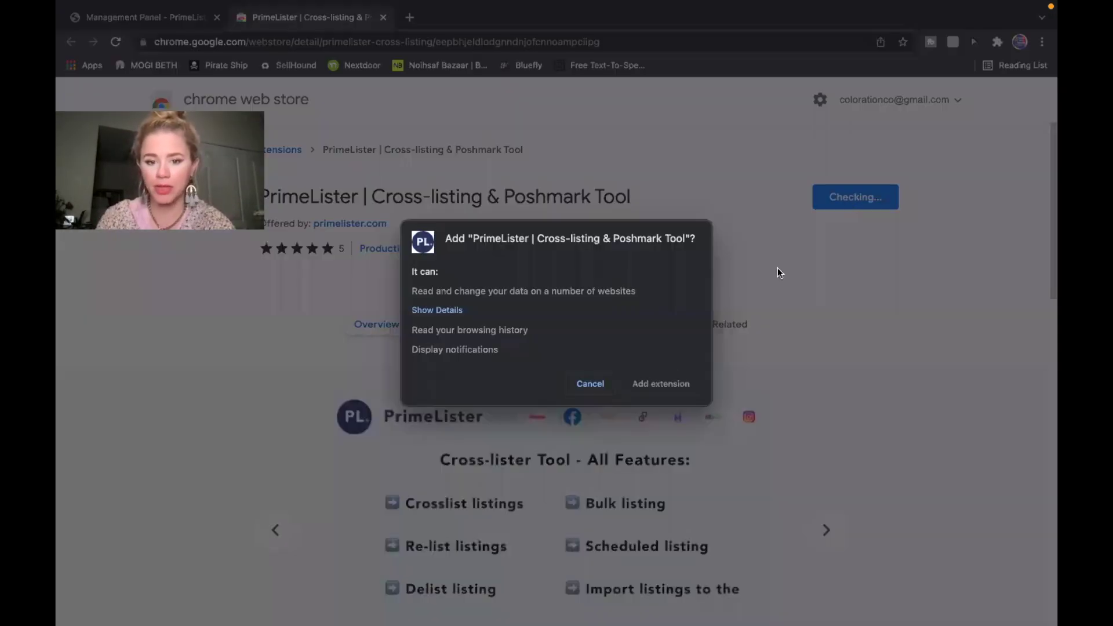
left_click(669, 384)
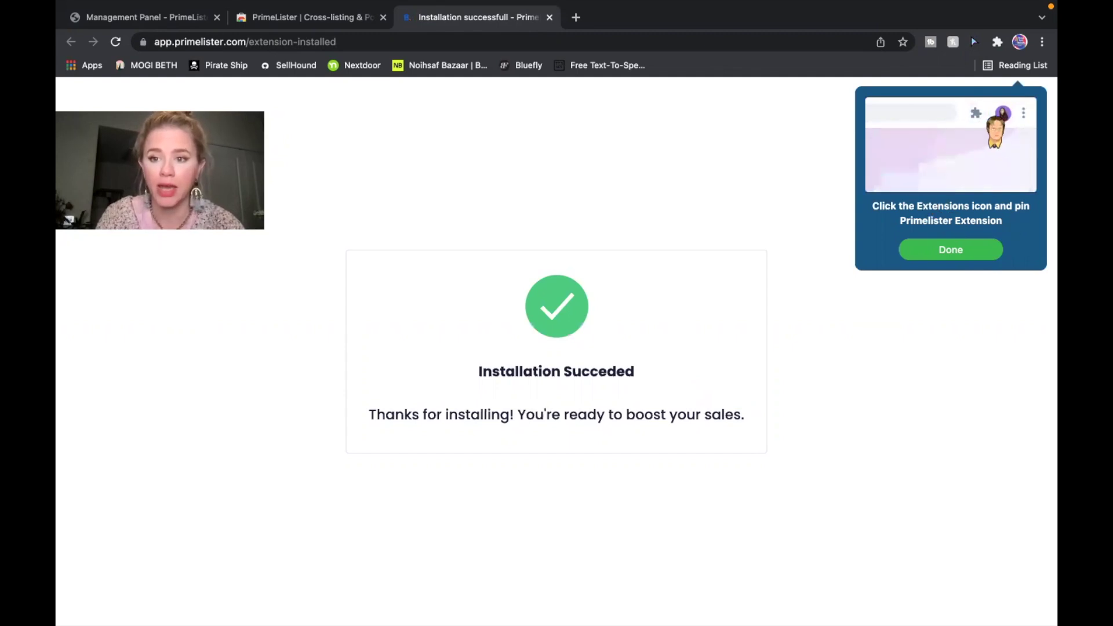
Pin the PrimeLister extension so it stays available in the browser
left_click(997, 42)
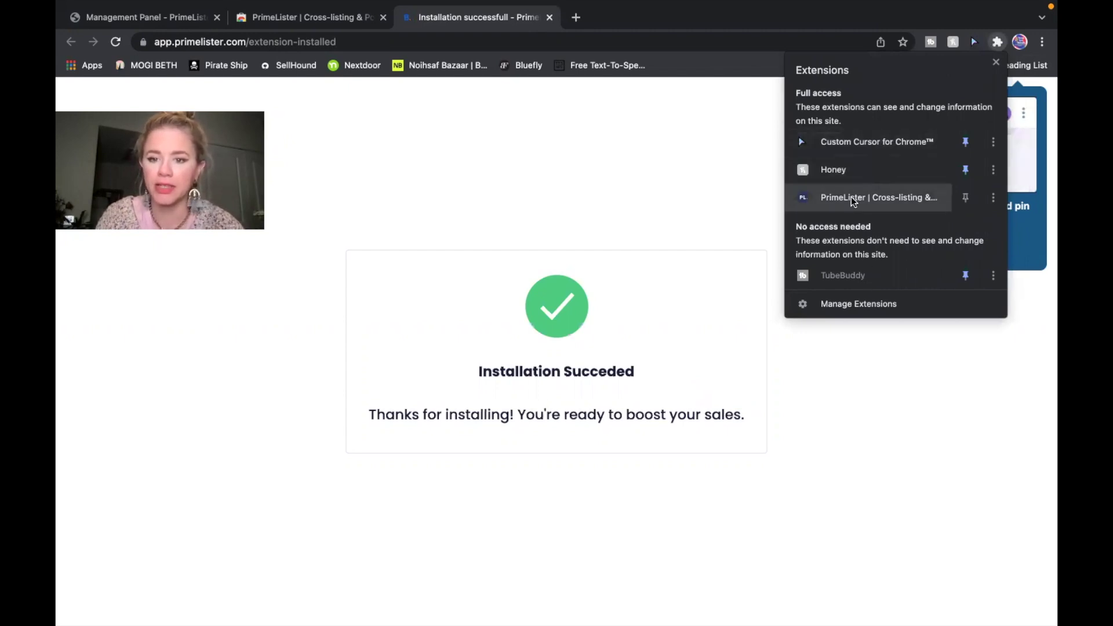
left_click(965, 198)
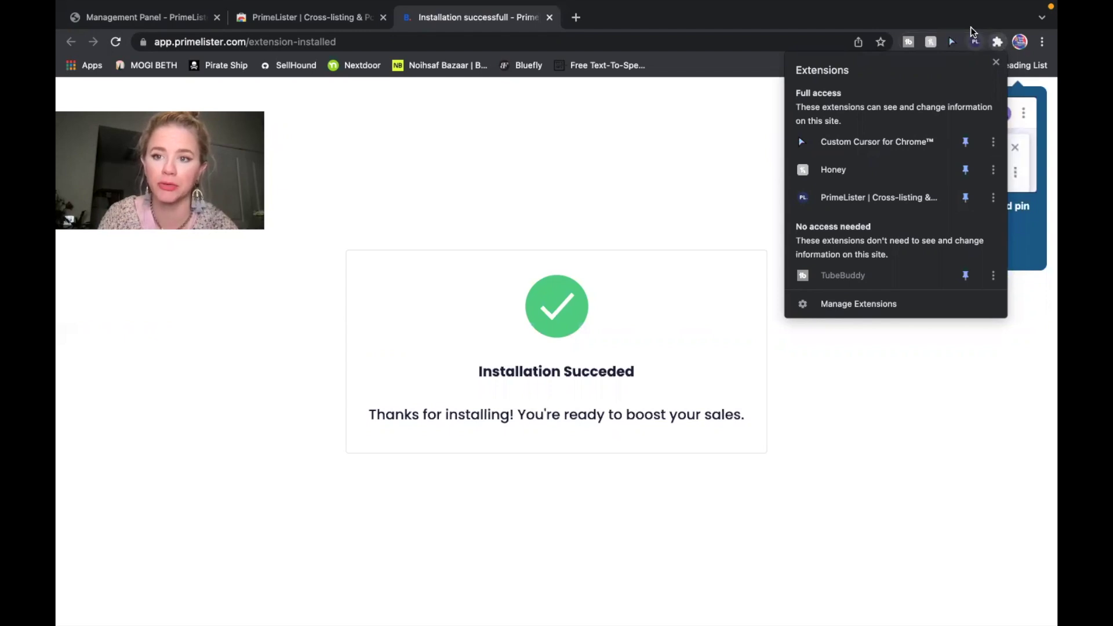
left_click(976, 43)
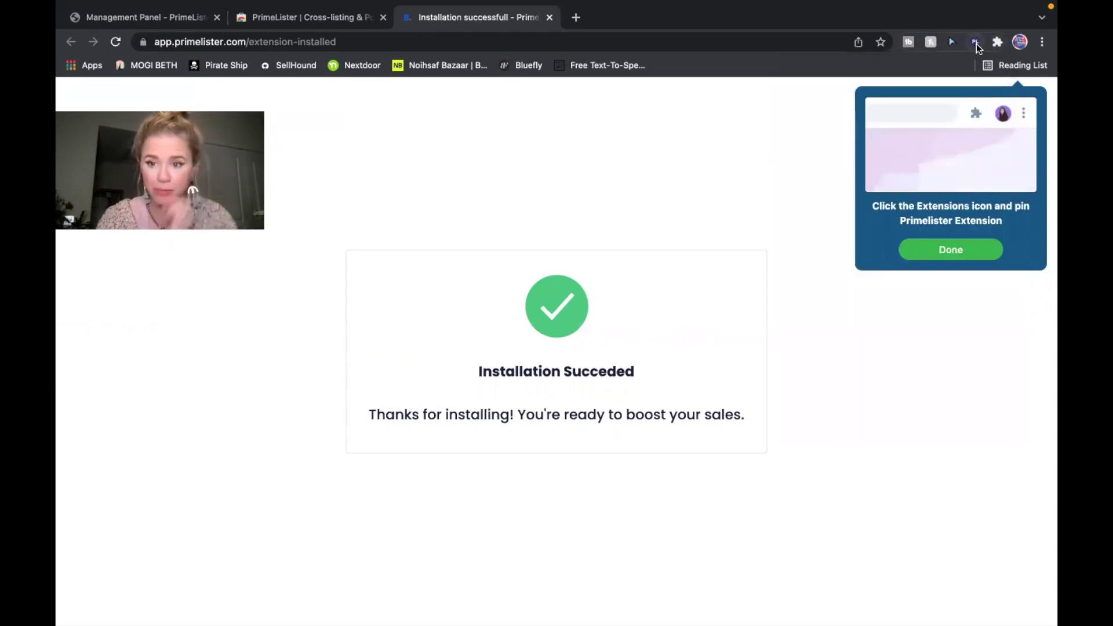
left_click(977, 44)
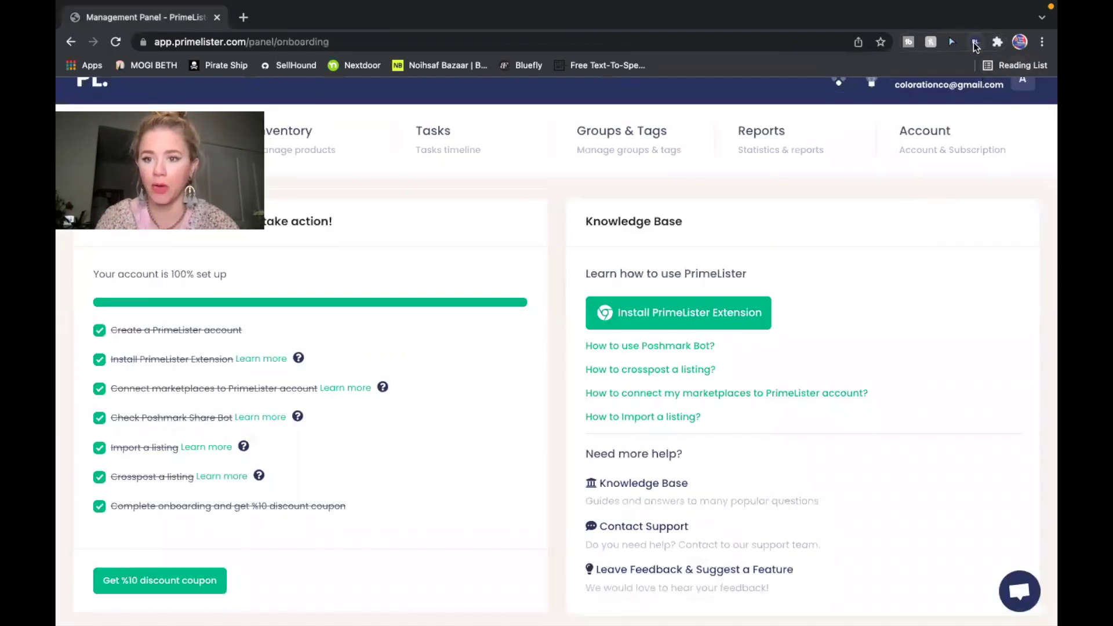
Open the Poshmark (US) closet through the PrimeLister extension and dismiss the introductory tour
left_click(975, 44)
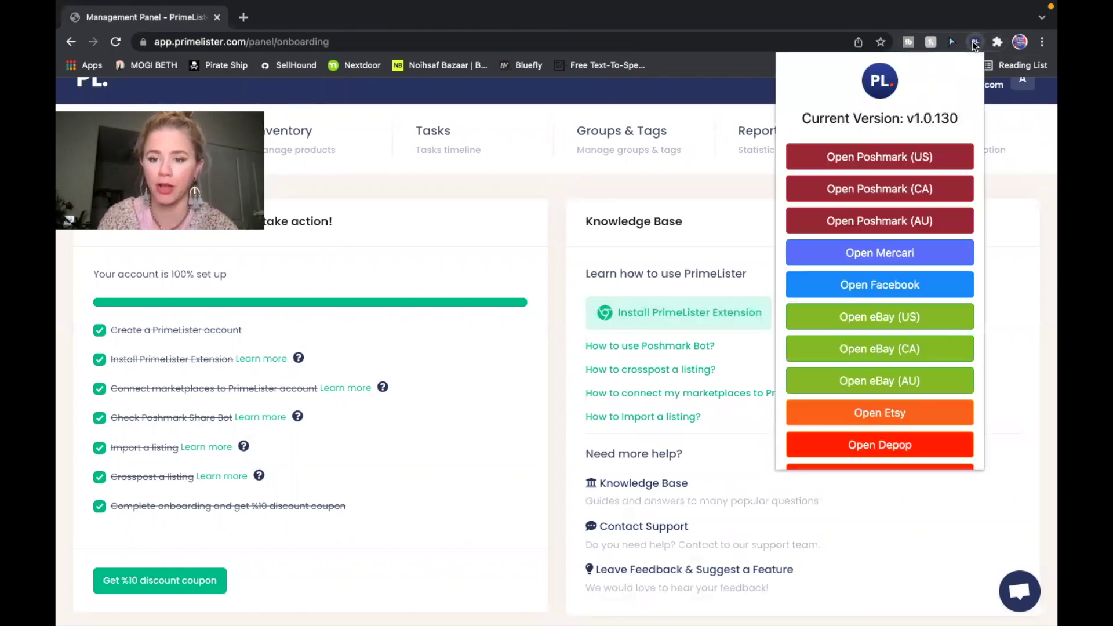
scroll(878, 326, "down", 1)
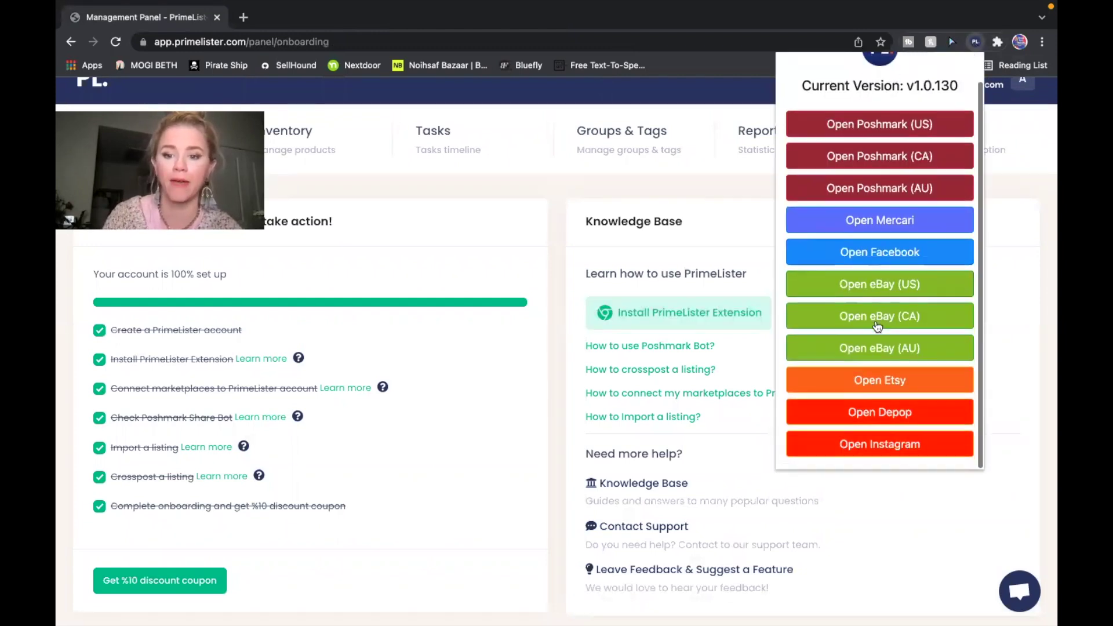
scroll(877, 326, "up", 1)
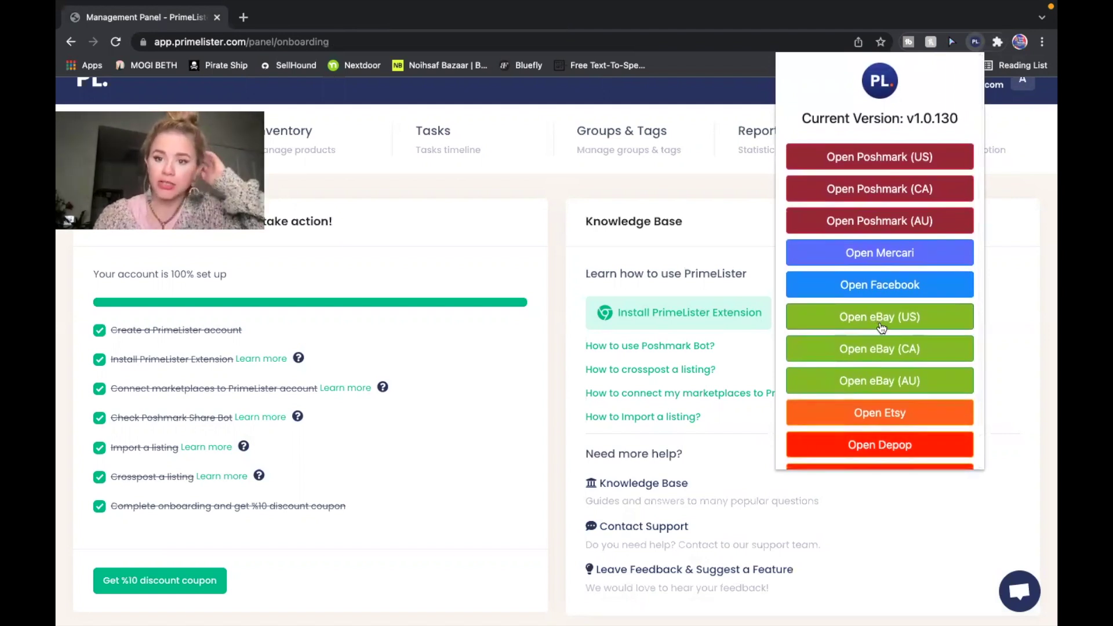
left_click(910, 156)
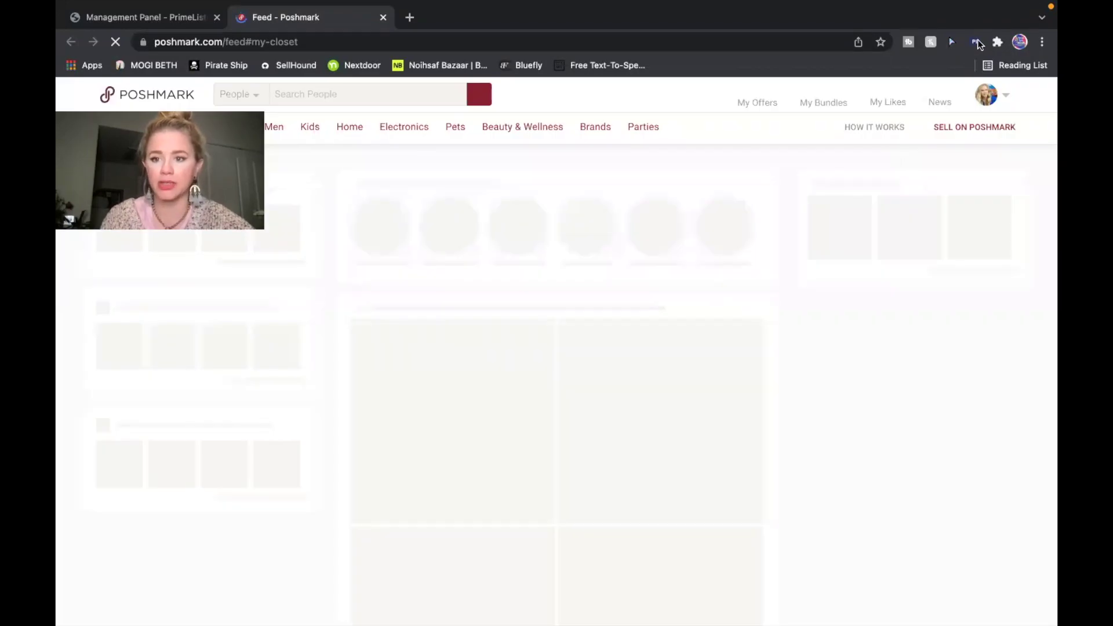
left_click(976, 41)
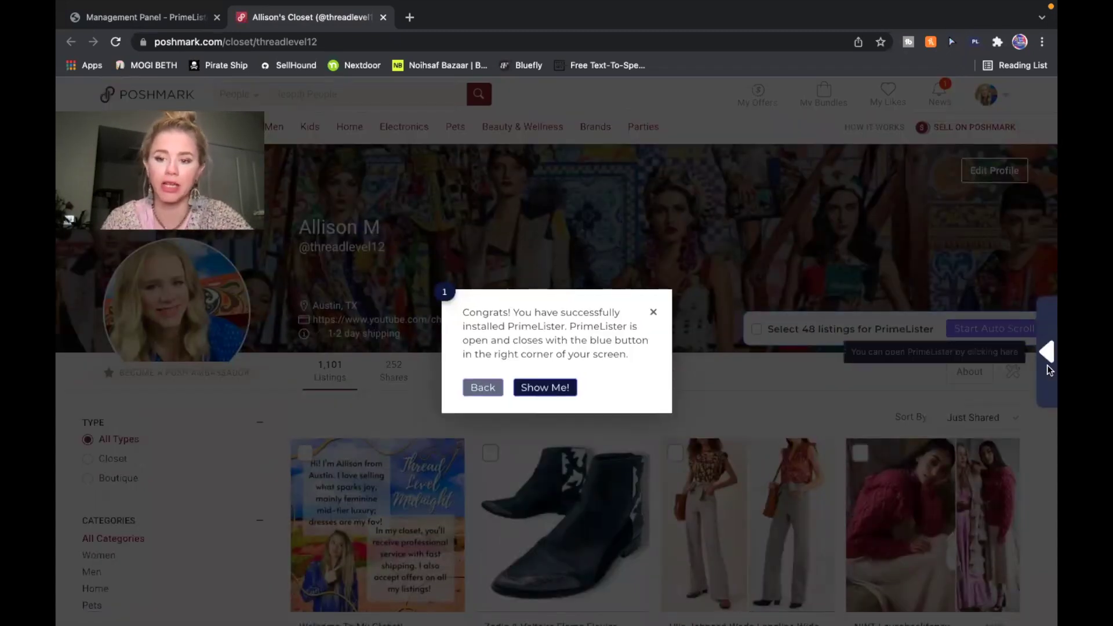
left_click(654, 312)
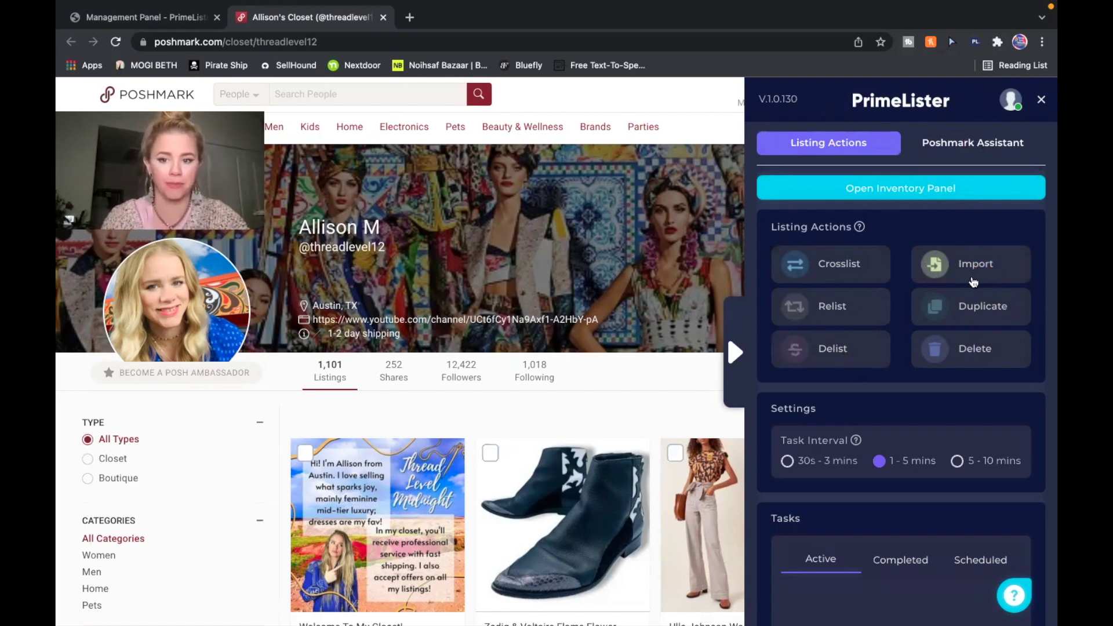
Look over the Poshmark Assistant tools in the PrimeLister extension and return to Listing Actions
left_click(959, 146)
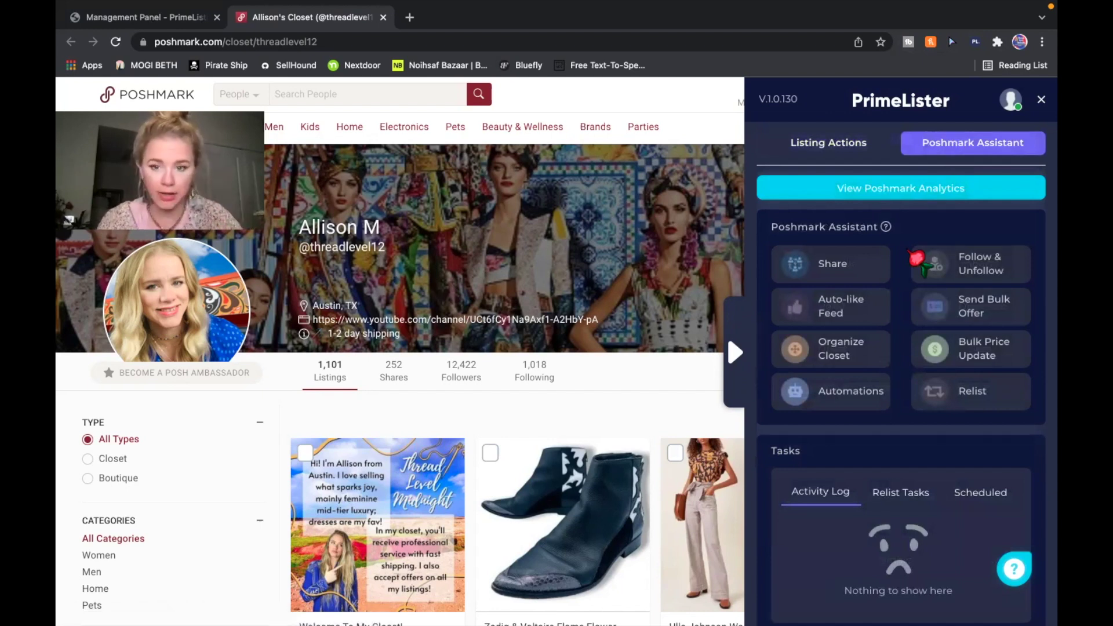
left_click(852, 142)
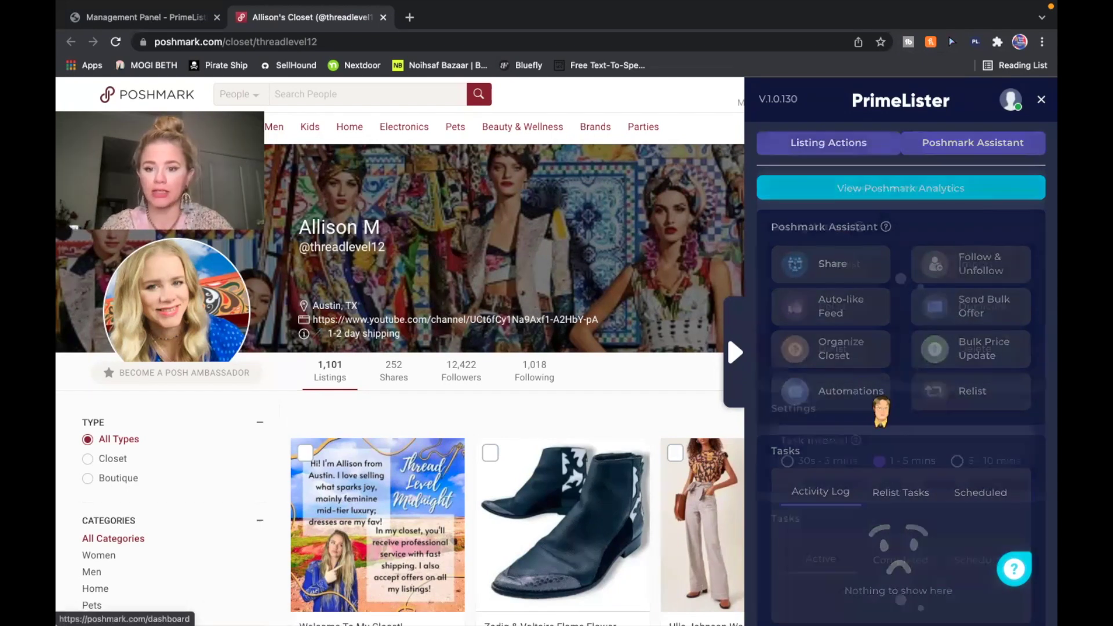
Review the active, completed and scheduled tasks listed under Listing Actions
scroll(894, 413, "down", 2)
scroll(898, 412, "down", 3)
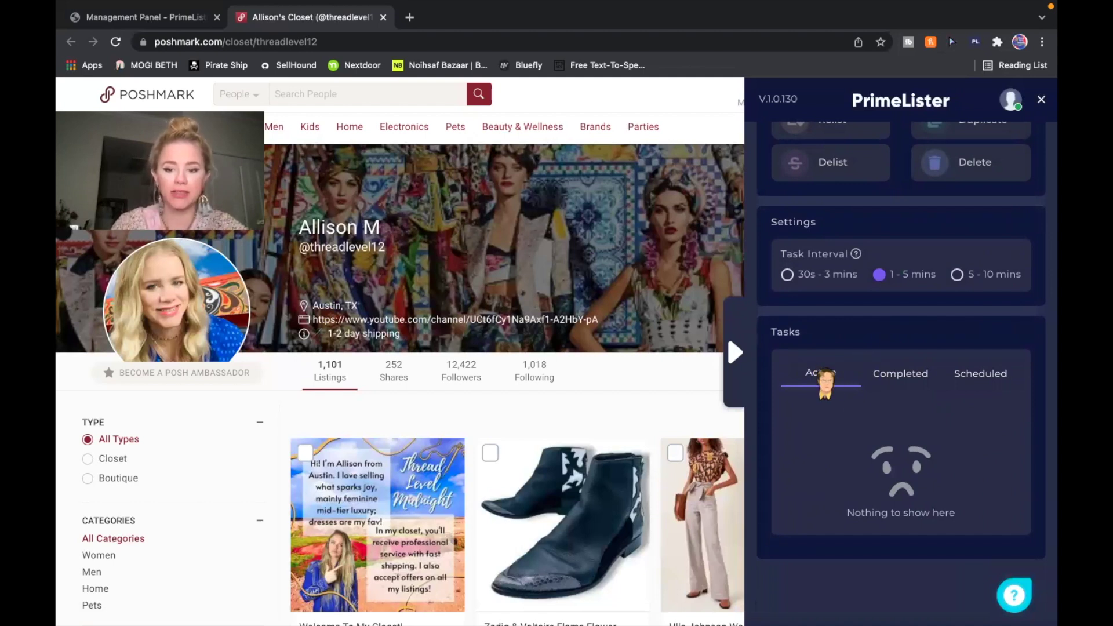
left_click(920, 378)
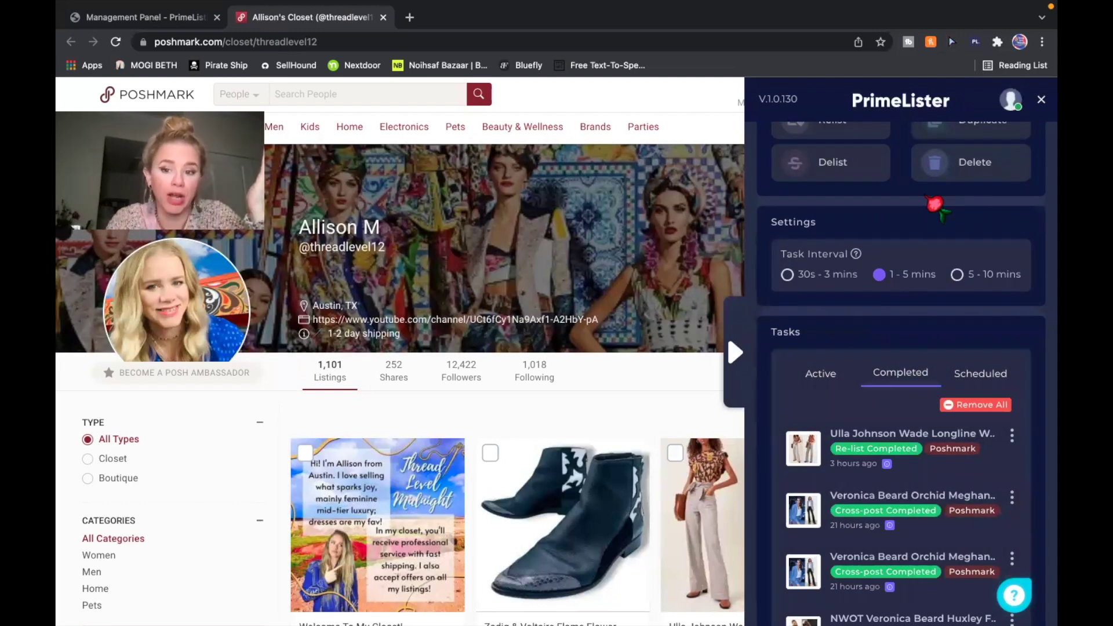
scroll(881, 539, "down", 5)
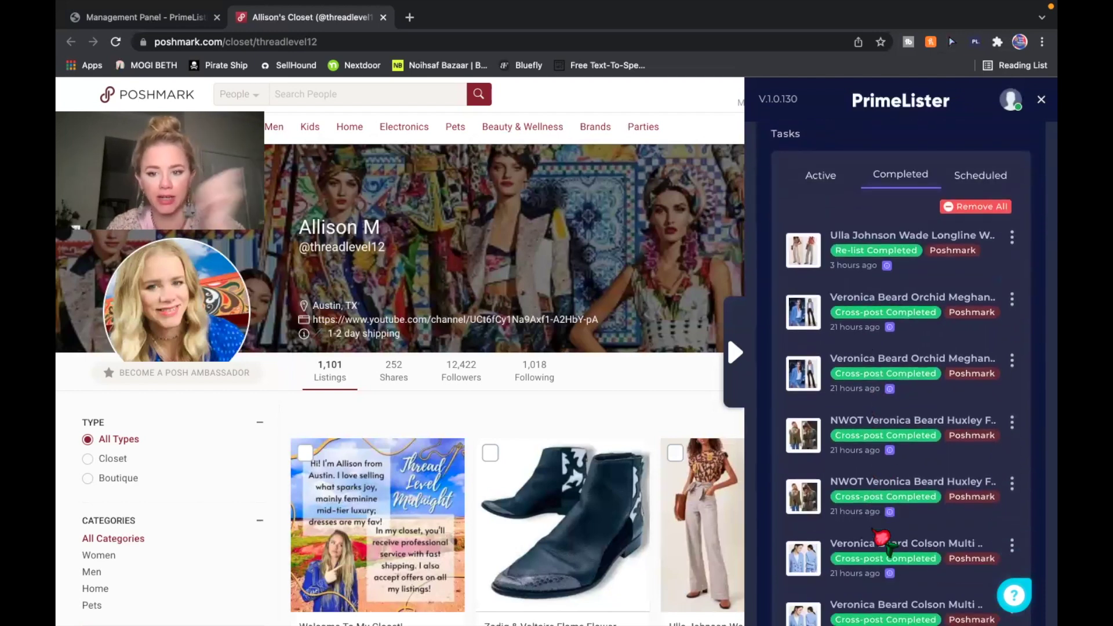
scroll(881, 538, "down", 1)
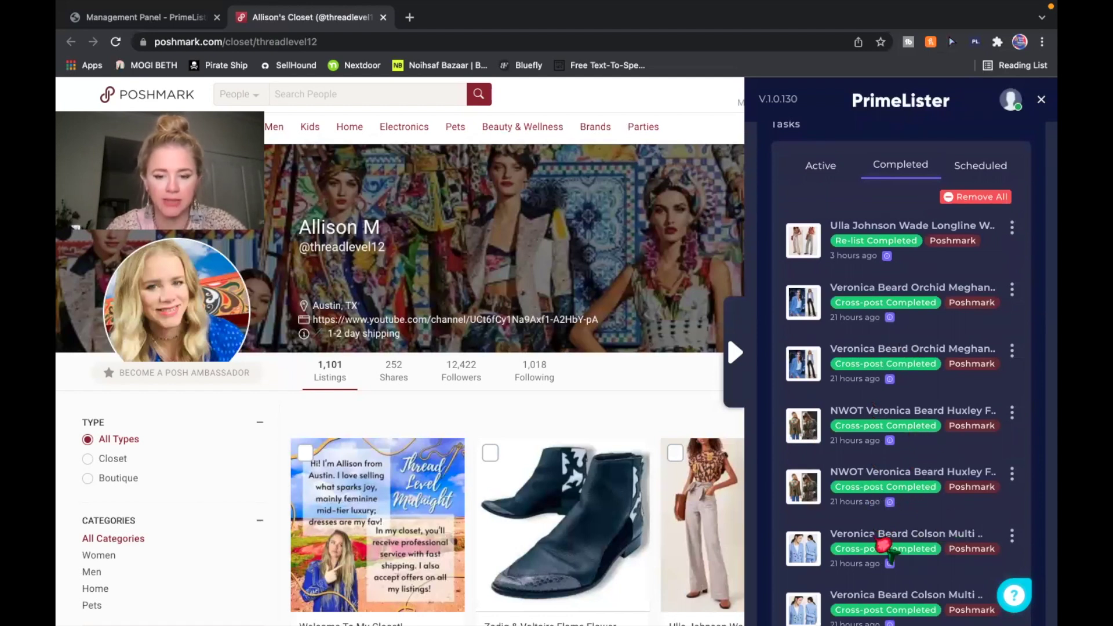
scroll(882, 545, "down", 3)
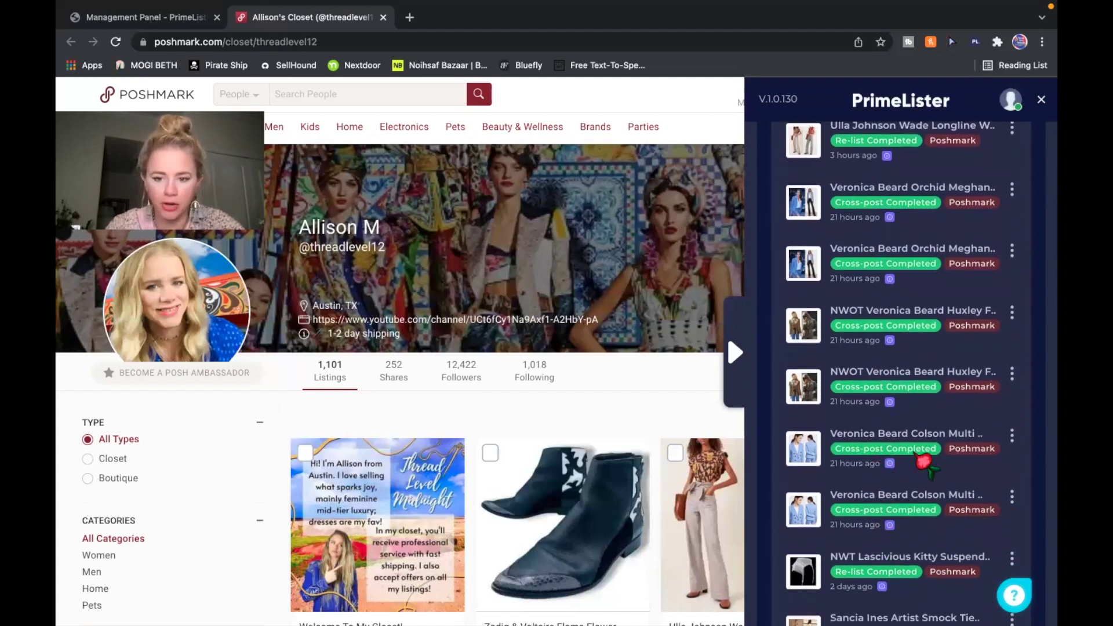
scroll(917, 459, "up", 5)
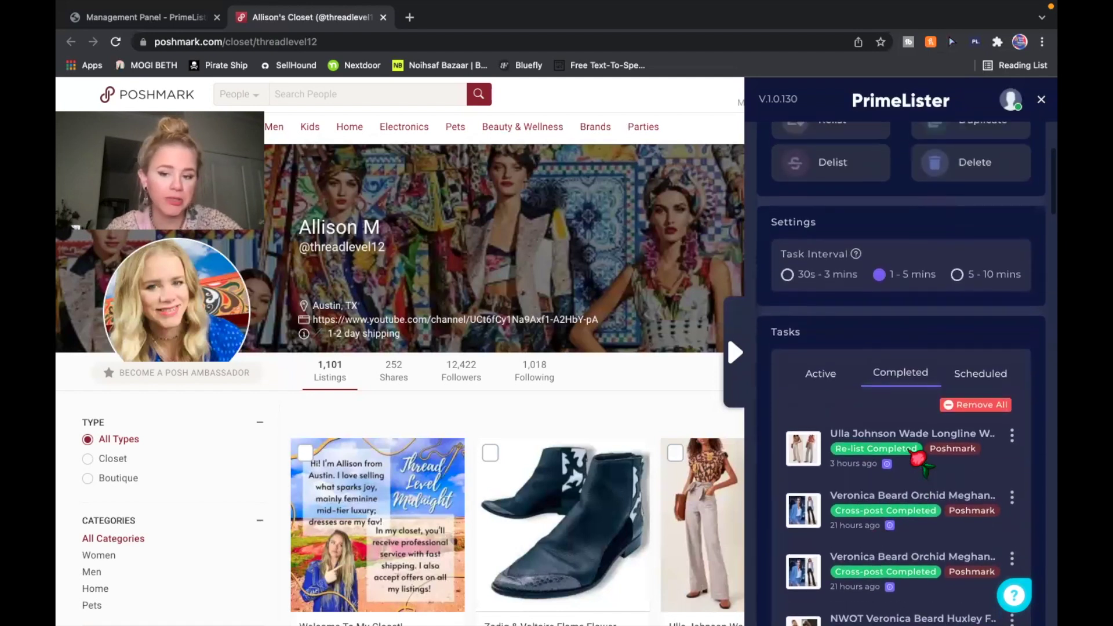
left_click(987, 384)
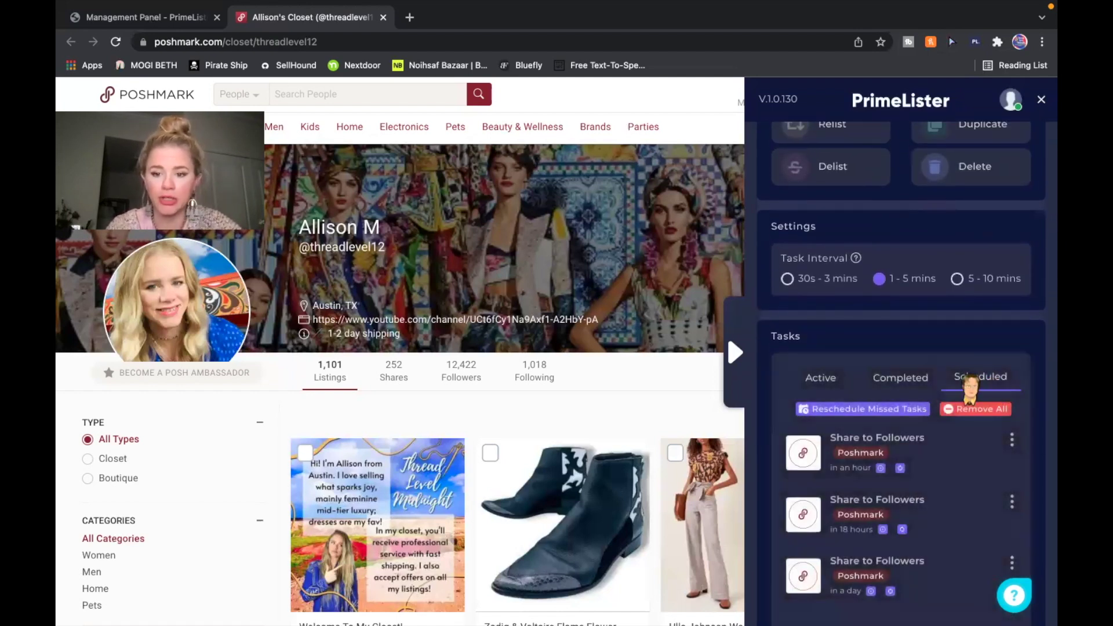
scroll(828, 259, "up", 3)
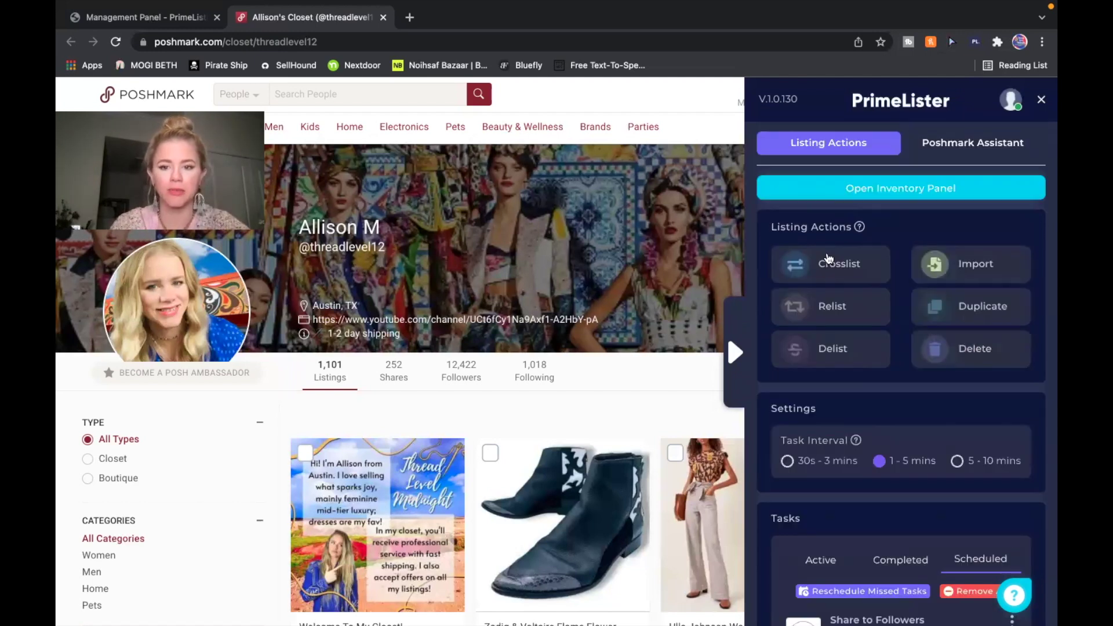
Browse the listings in the PrimeLister inventory panel and open the tasks timeline
left_click(848, 145)
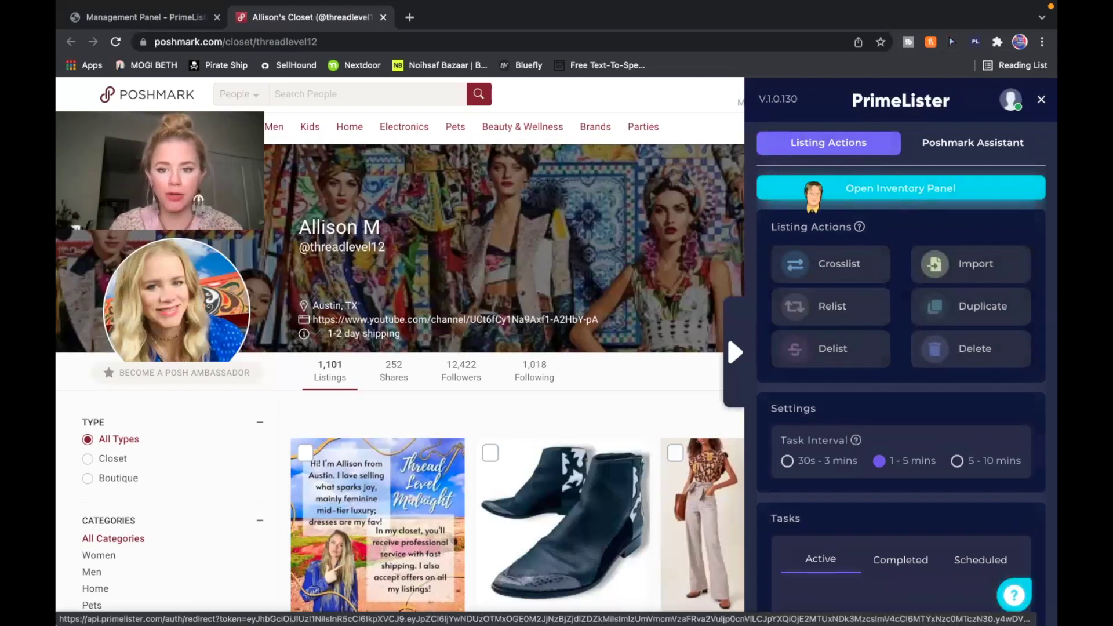
left_click(902, 189)
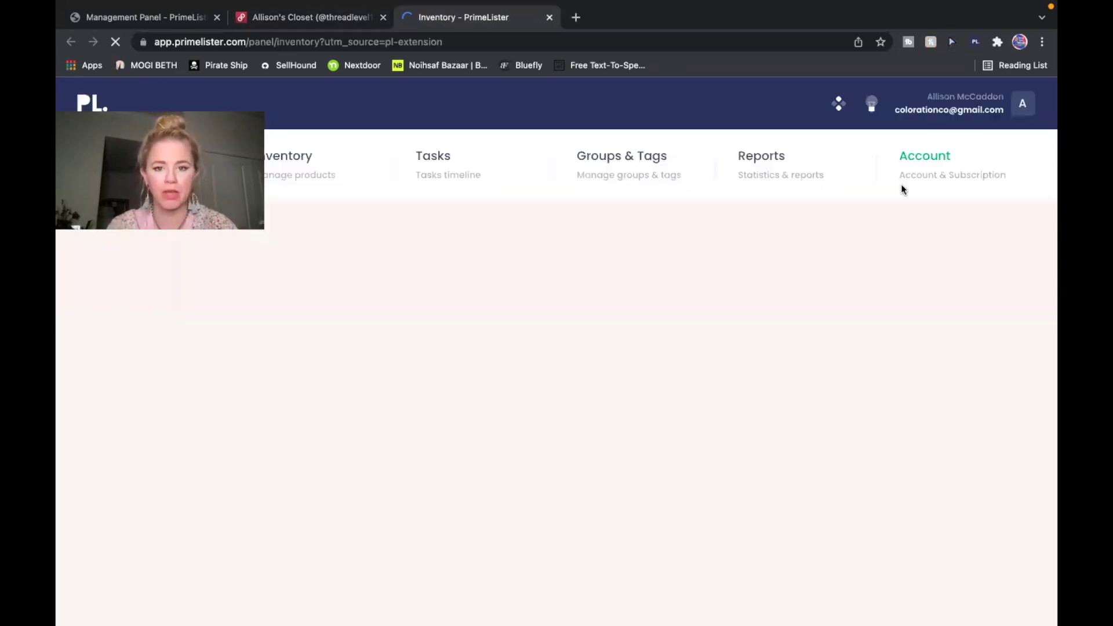
scroll(901, 183, "down", 3)
scroll(421, 447, "down", 8)
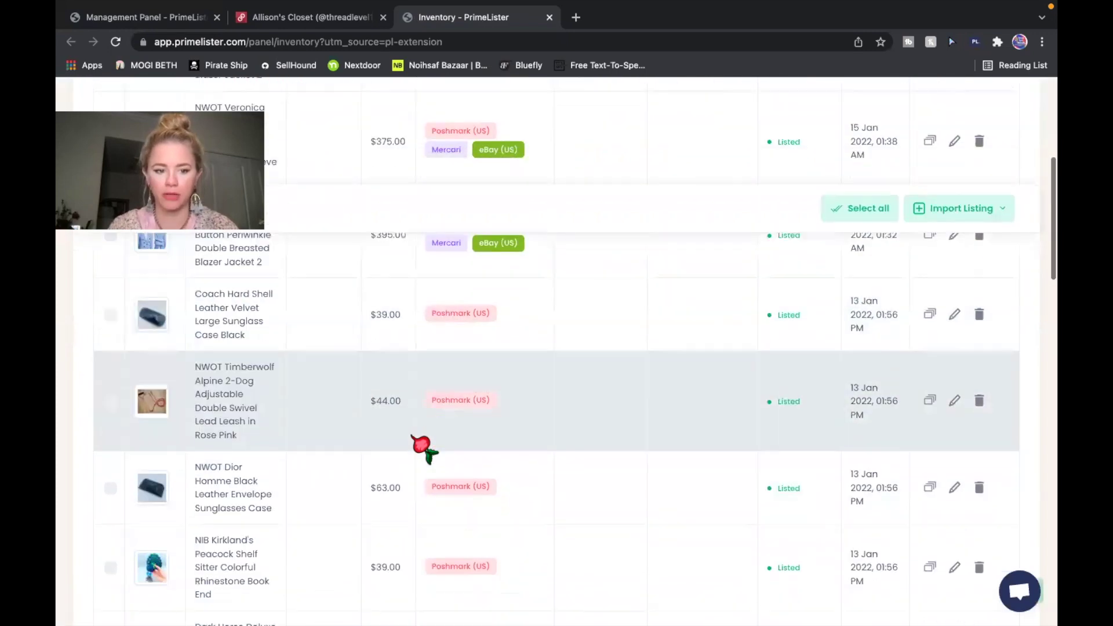
scroll(422, 446, "up", 10)
scroll(413, 438, "up", 1)
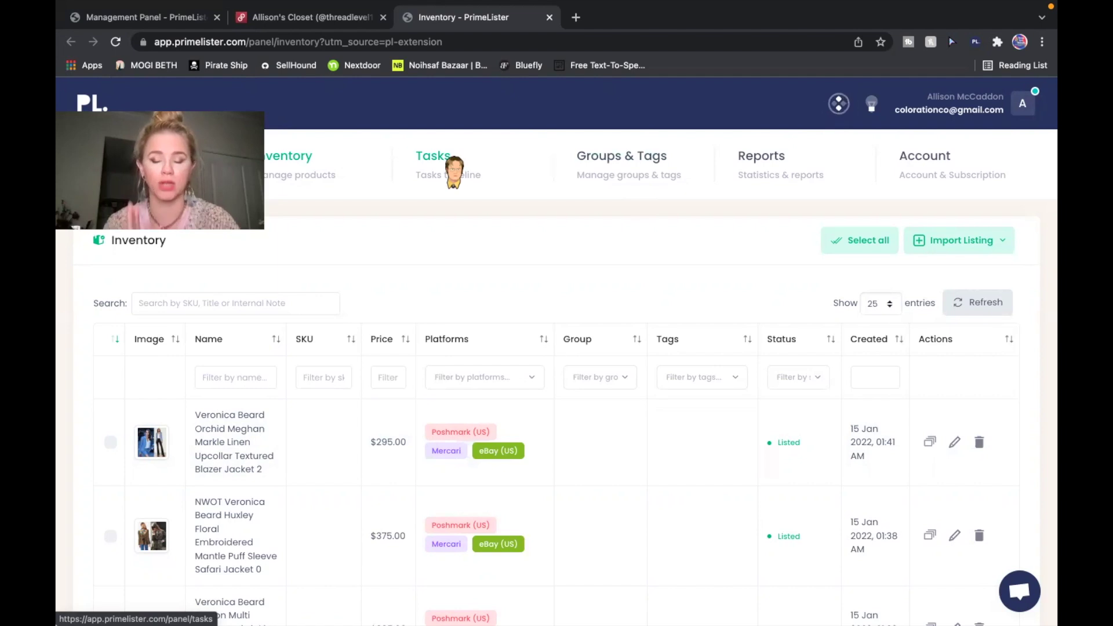
left_click(454, 169)
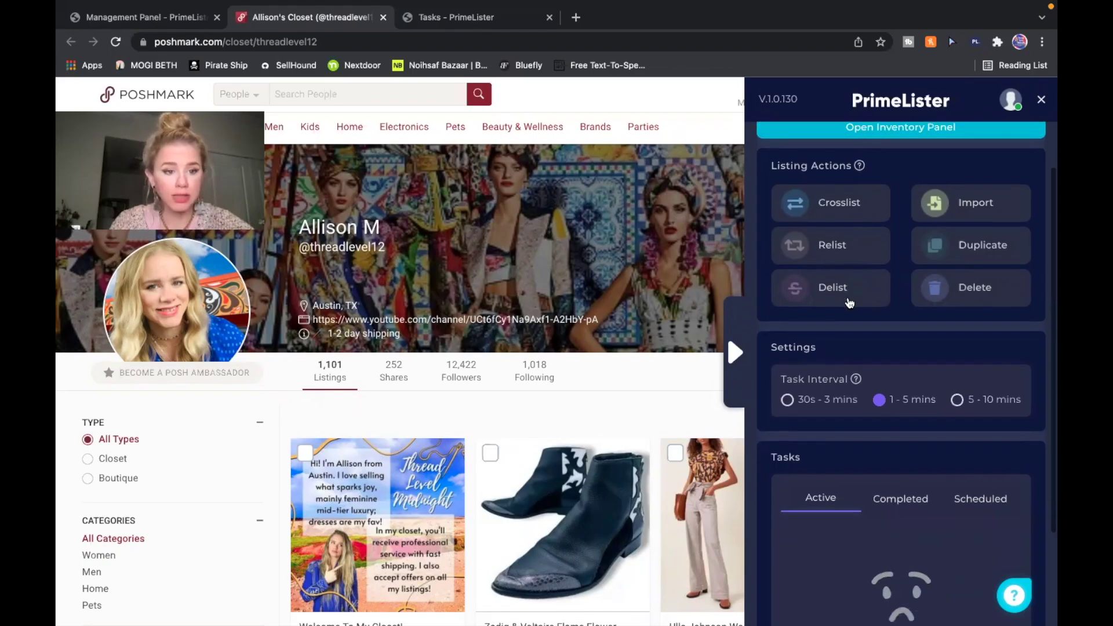
Select the Woolrich Navajo hooded coat and the Zadig & Voltaire ankle boots listings in the Poshmark closet
scroll(400, 371, "down", 3)
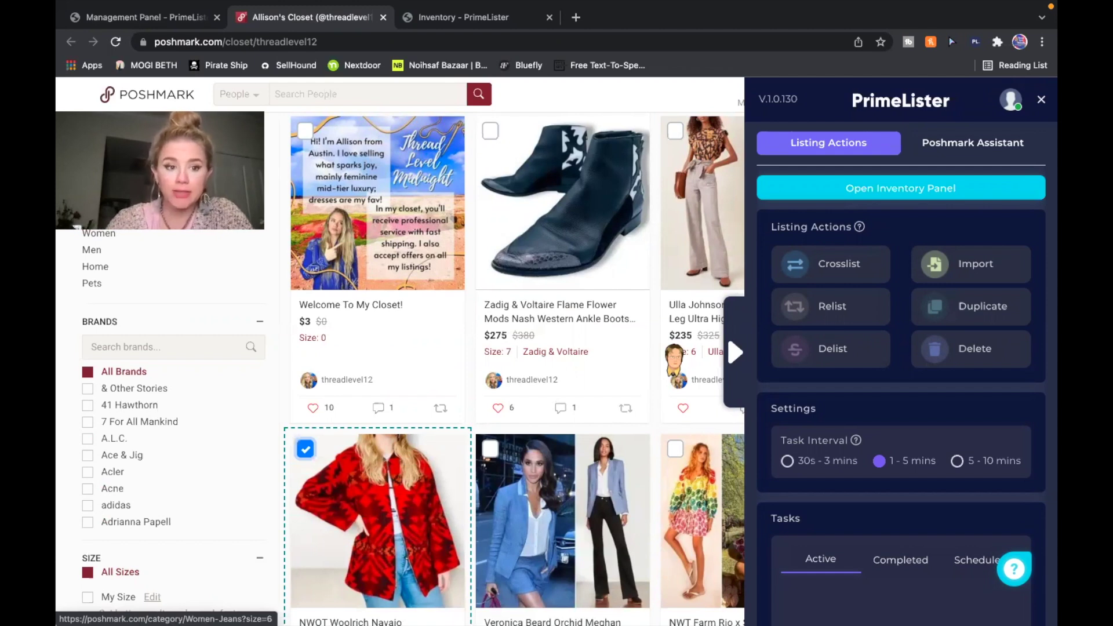
scroll(672, 351, "up", 1)
left_click(490, 148)
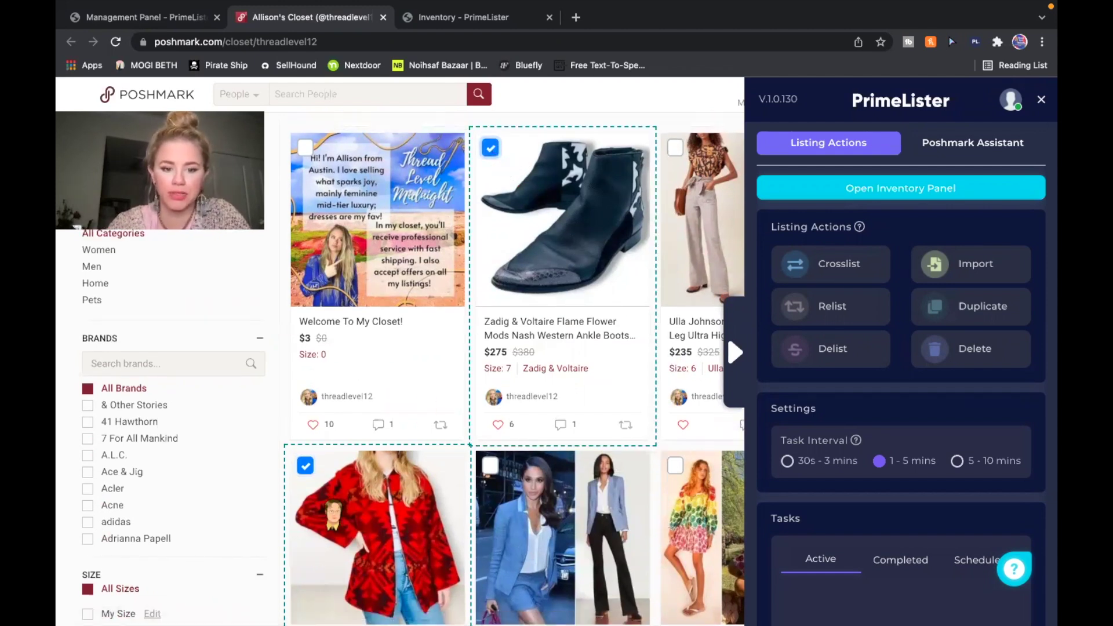
scroll(336, 505, "down", 2)
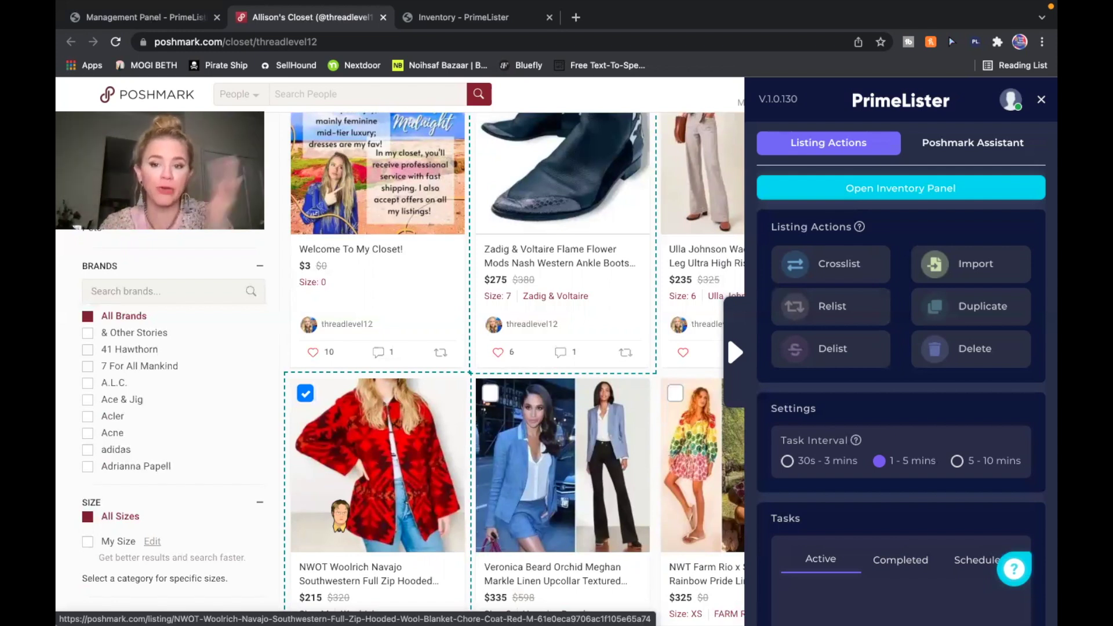
scroll(377, 423, "up", 2)
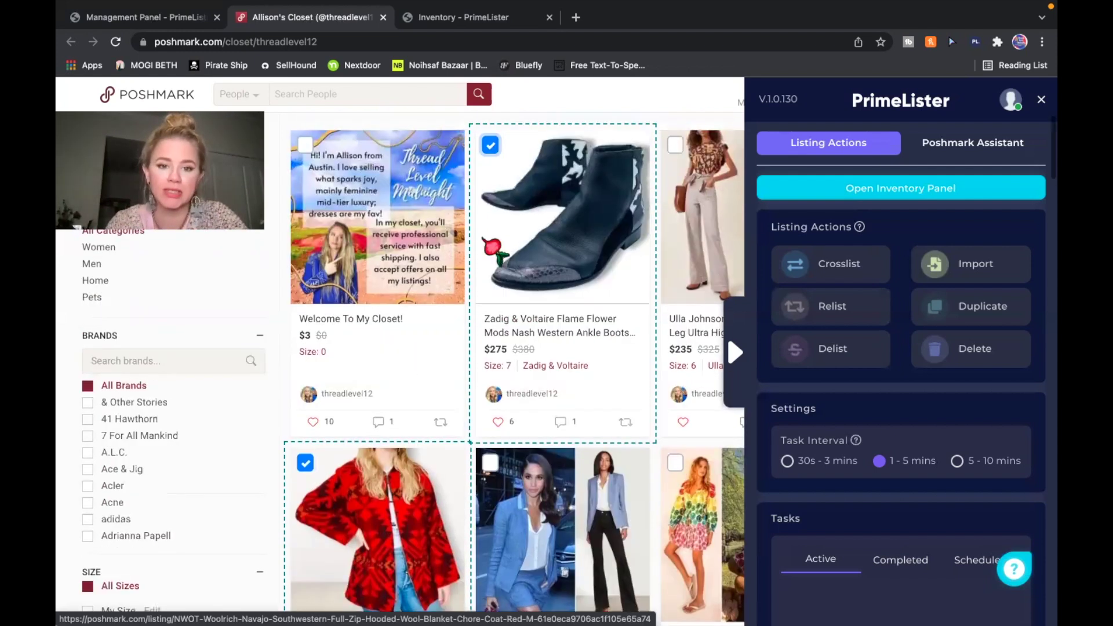
scroll(447, 408, "down", 2)
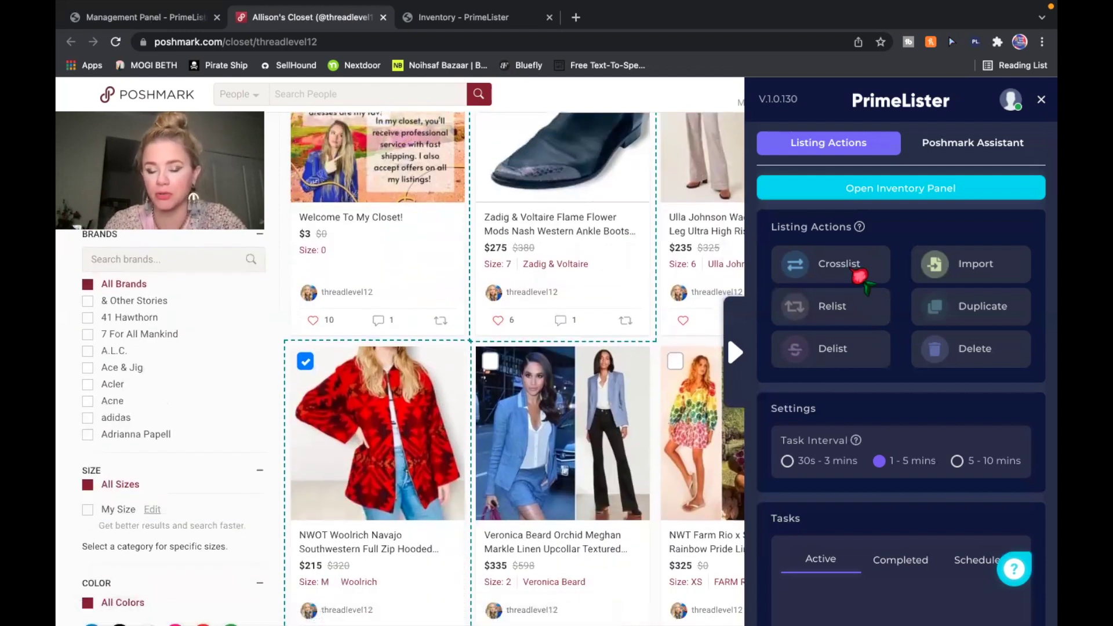
Crosslist the two selected Poshmark listings to Mercari and eBay US and confirm the task
left_click(858, 273)
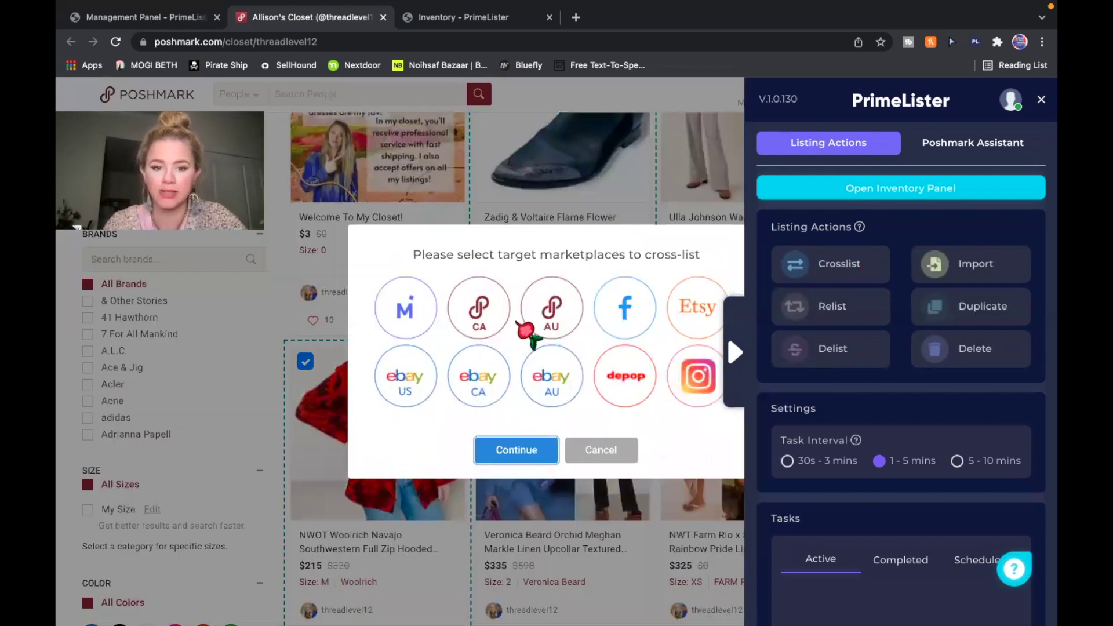
left_click(409, 304)
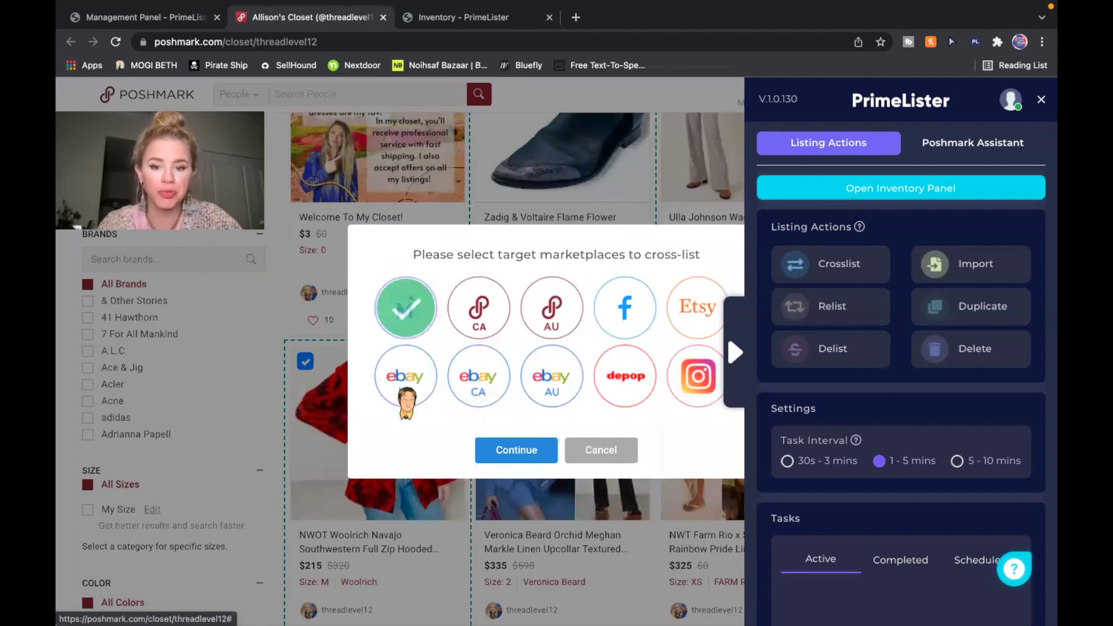
left_click(524, 450)
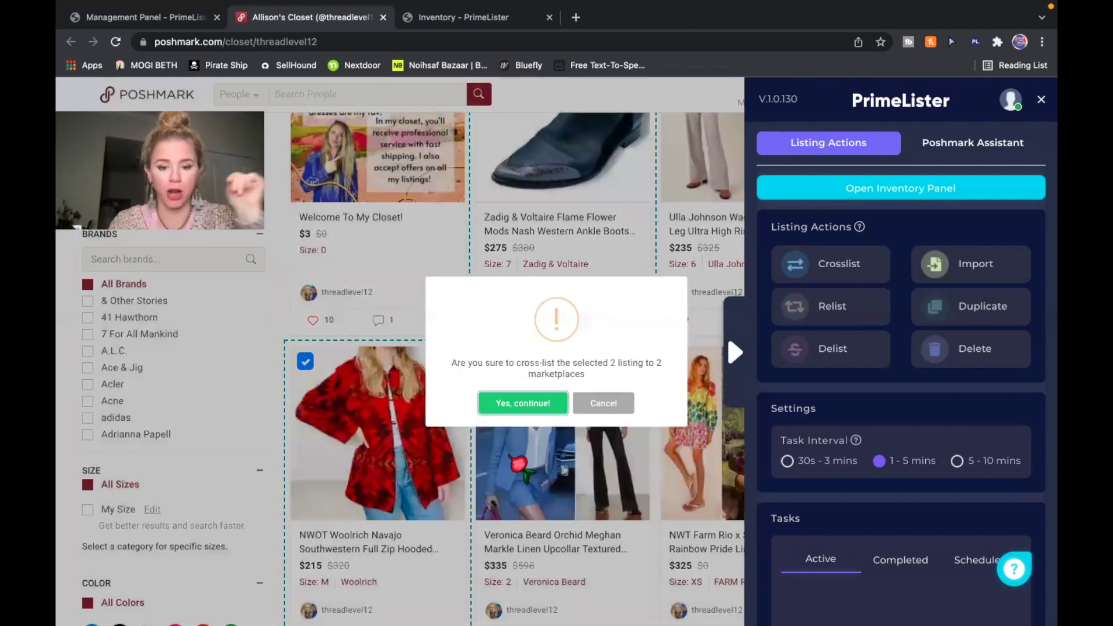
left_click(524, 404)
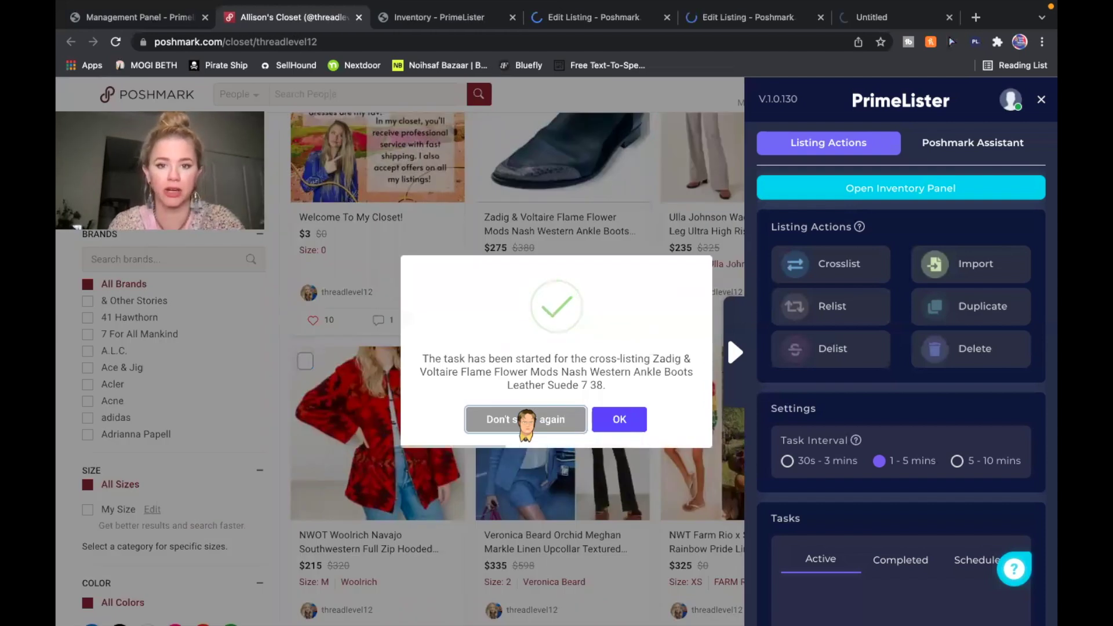
Check the opened marketplace drafts and look over the photos, title and category of the Woolrich coat's Mercari listing
left_click(636, 17)
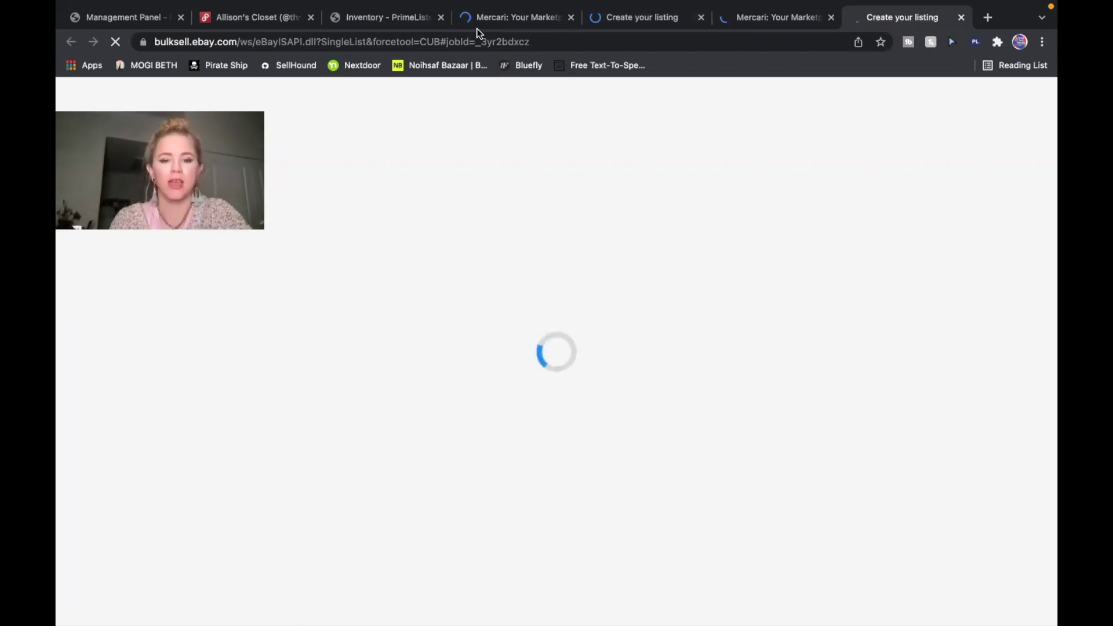
left_click(493, 20)
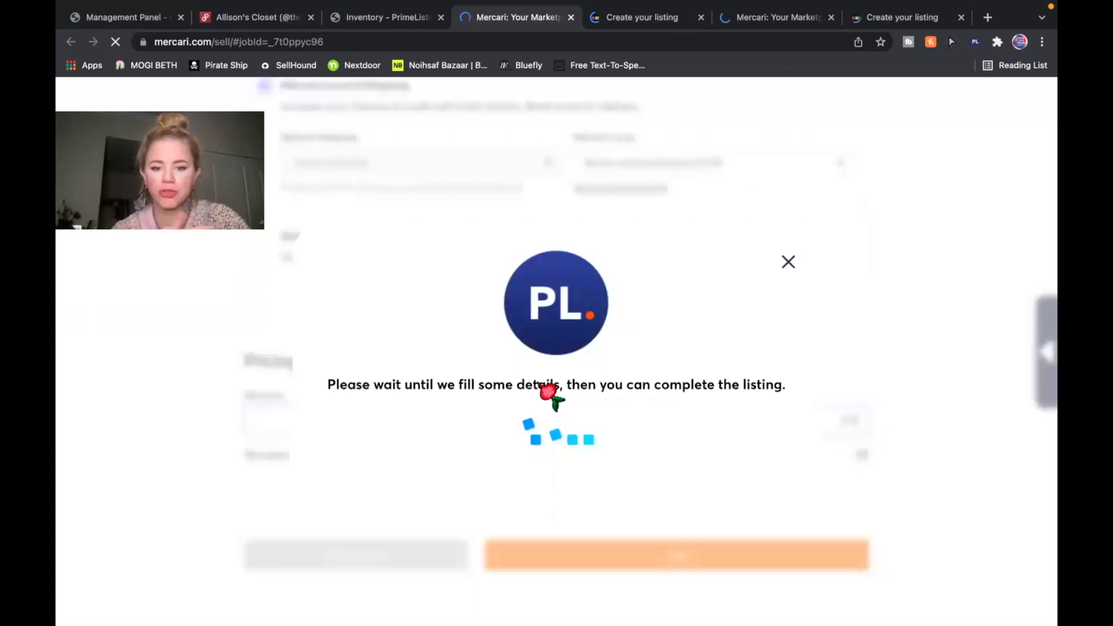
left_click(776, 18)
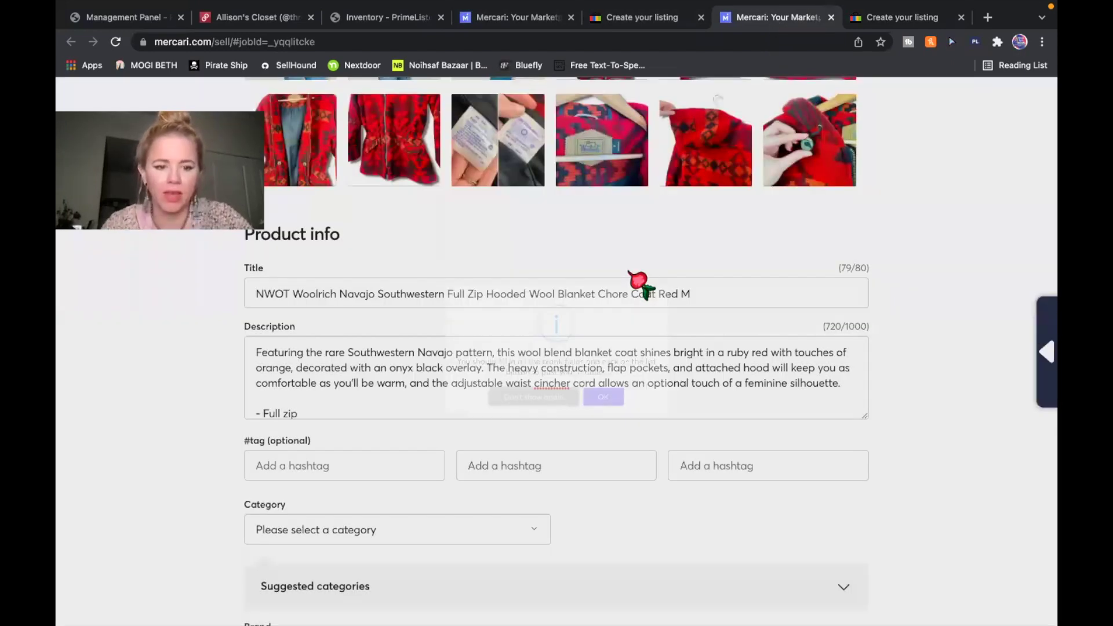
scroll(179, 386, "up", 4)
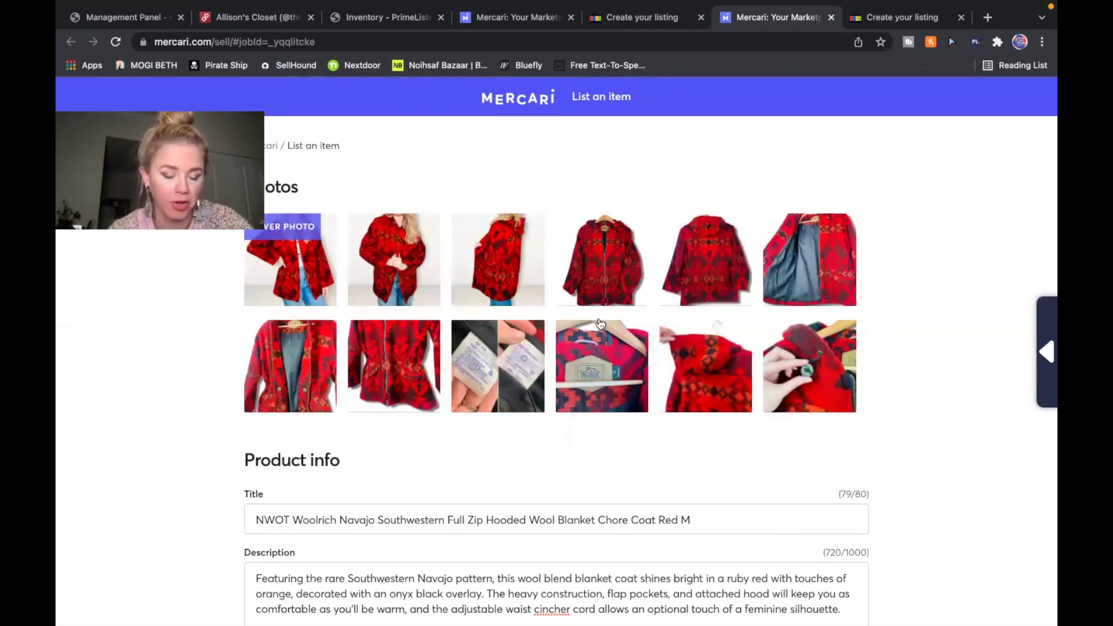
scroll(63, 487, "down", 5)
scroll(409, 364, "down", 3)
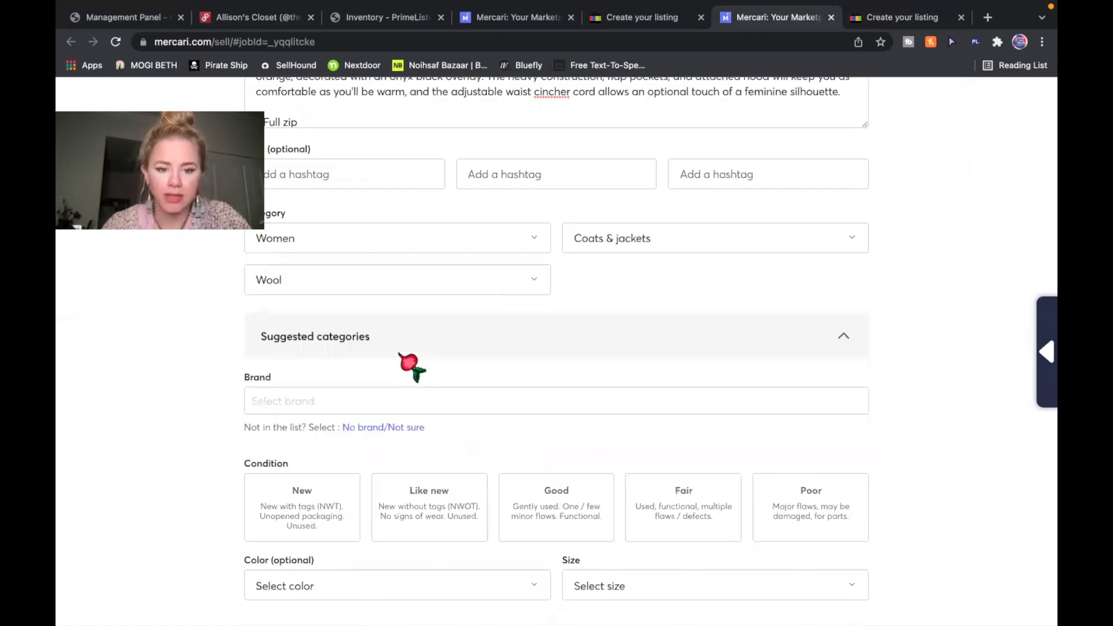
Set the brand of the coat's Mercari listing to Woolrich
left_click(439, 401)
type("woo")
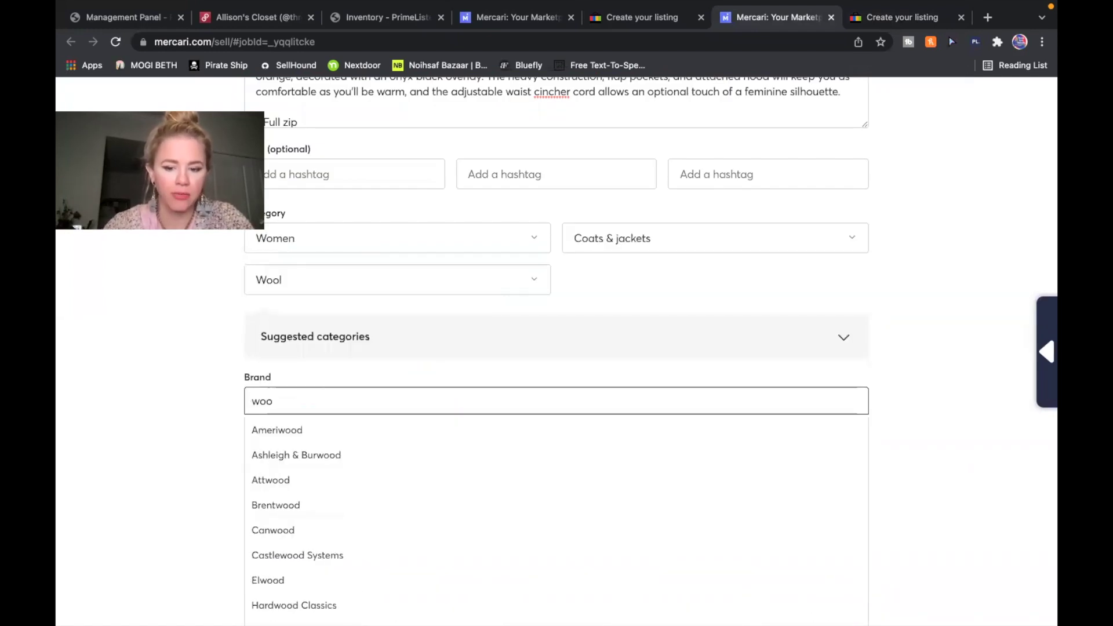
key("BackSpace")
key("BackSpace")
key("BackSpace")
left_click(415, 497)
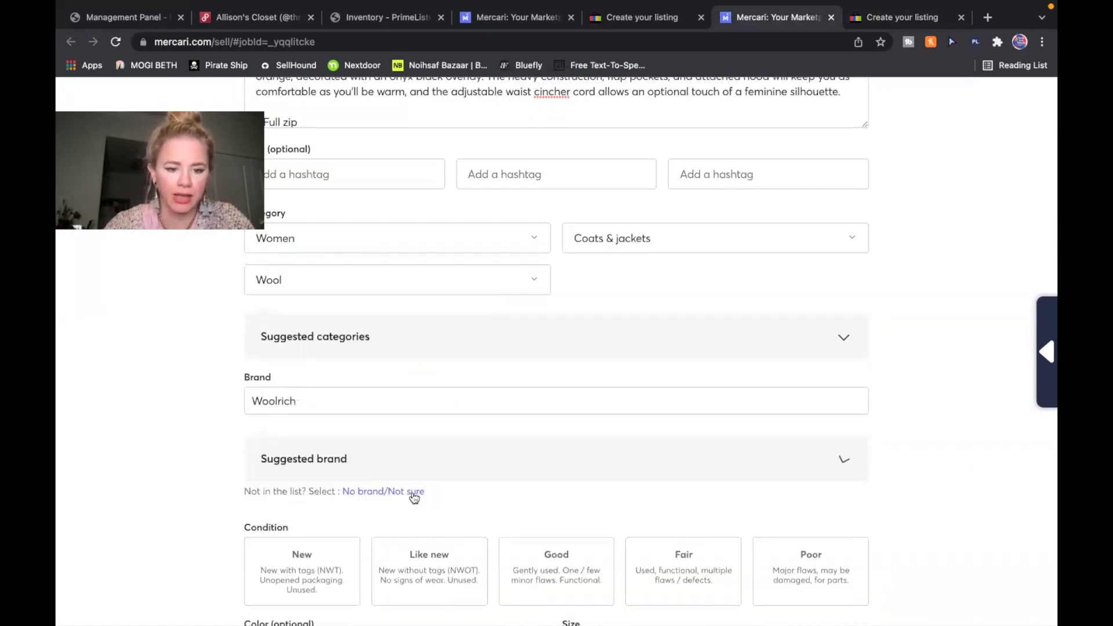
Set the coat's condition to Like new and its size to L (12-14) in the Mercari listing
scroll(232, 487, "down", 5)
left_click(447, 310)
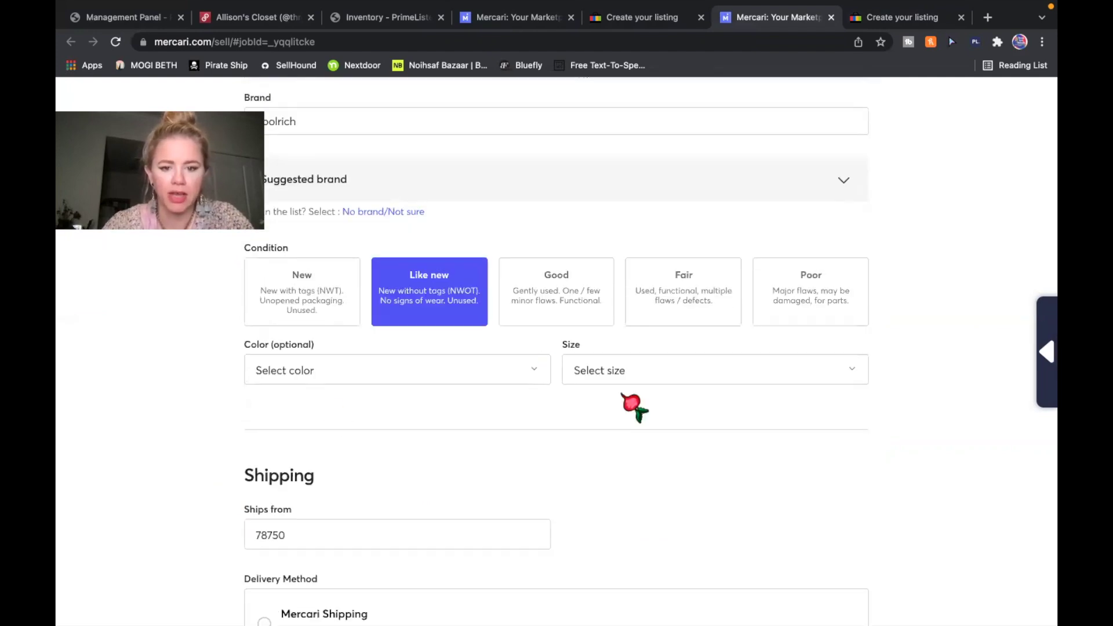
scroll(632, 406, "down", 3)
left_click(699, 210)
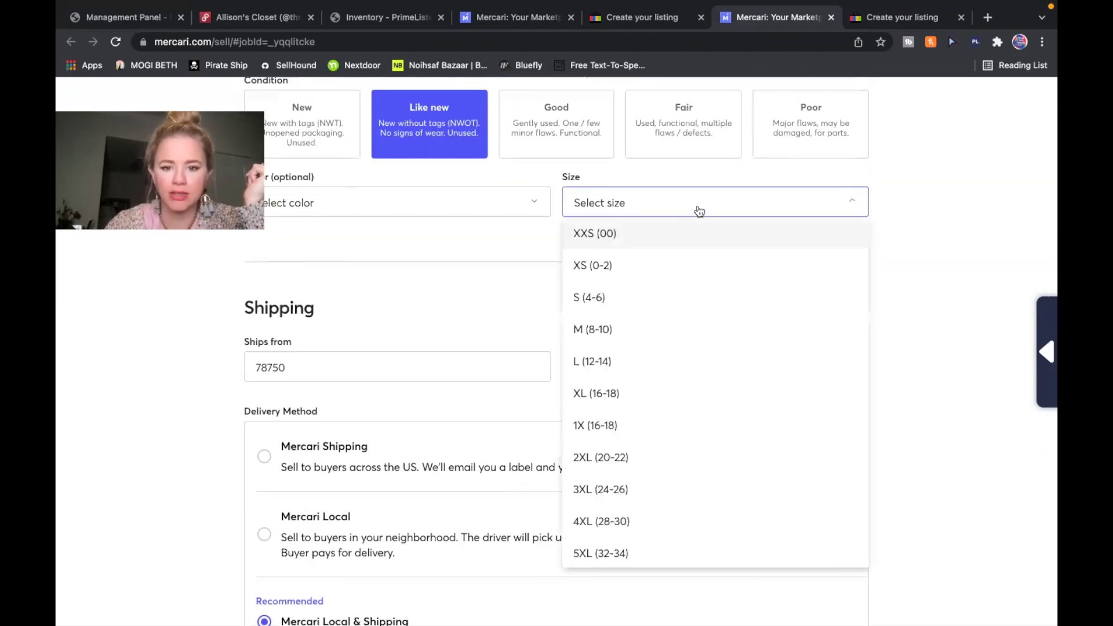
left_click(601, 361)
scroll(614, 376, "down", 6)
scroll(606, 371, "down", 7)
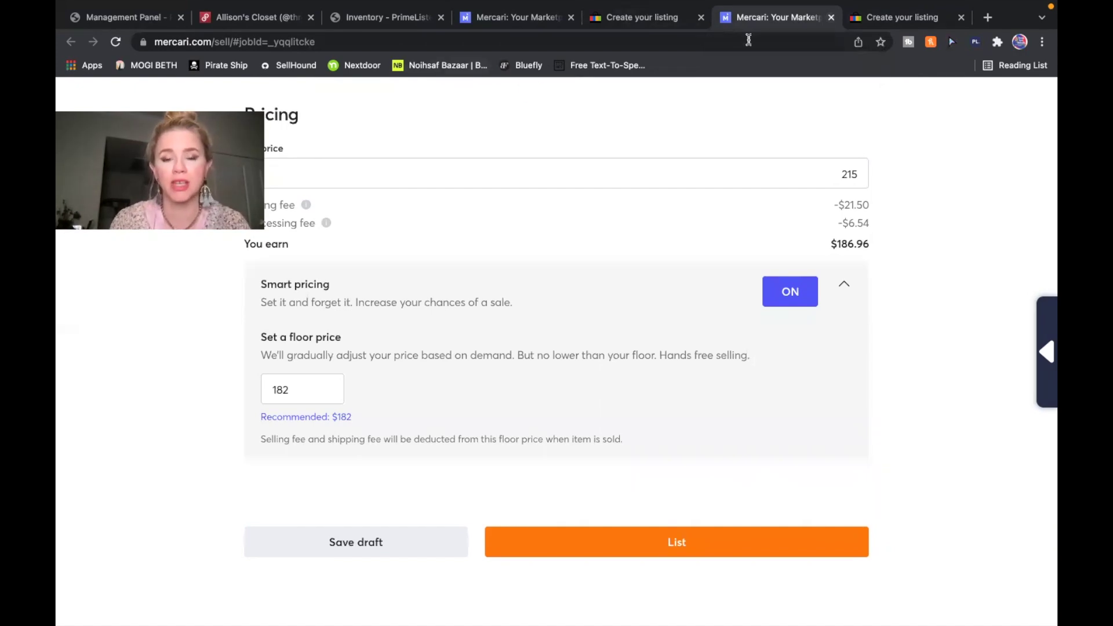
Check the ankle boots' Mercari and eBay drafts and bring up the Woolrich coat's eBay draft
left_click(538, 20)
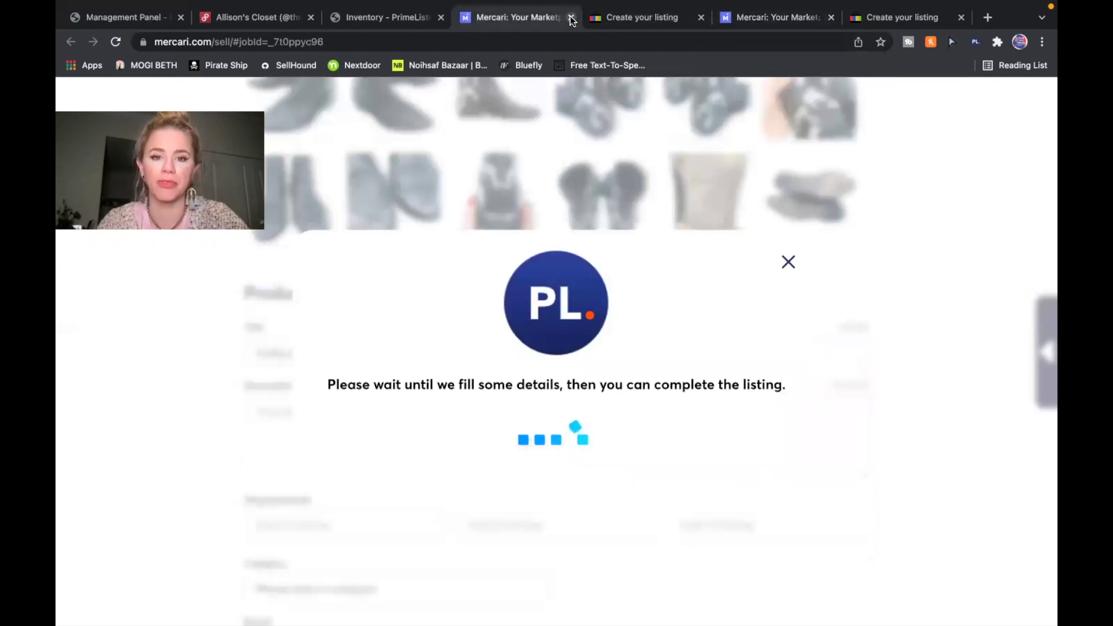
left_click(571, 18)
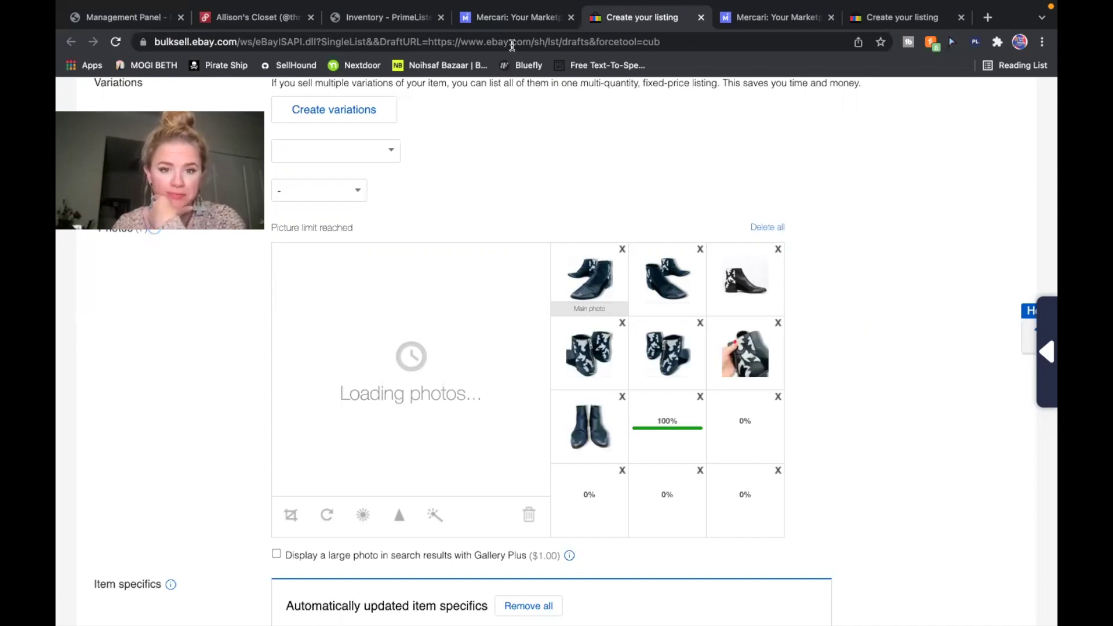
key("ctrl+Tab")
key("ctrl+Tab")
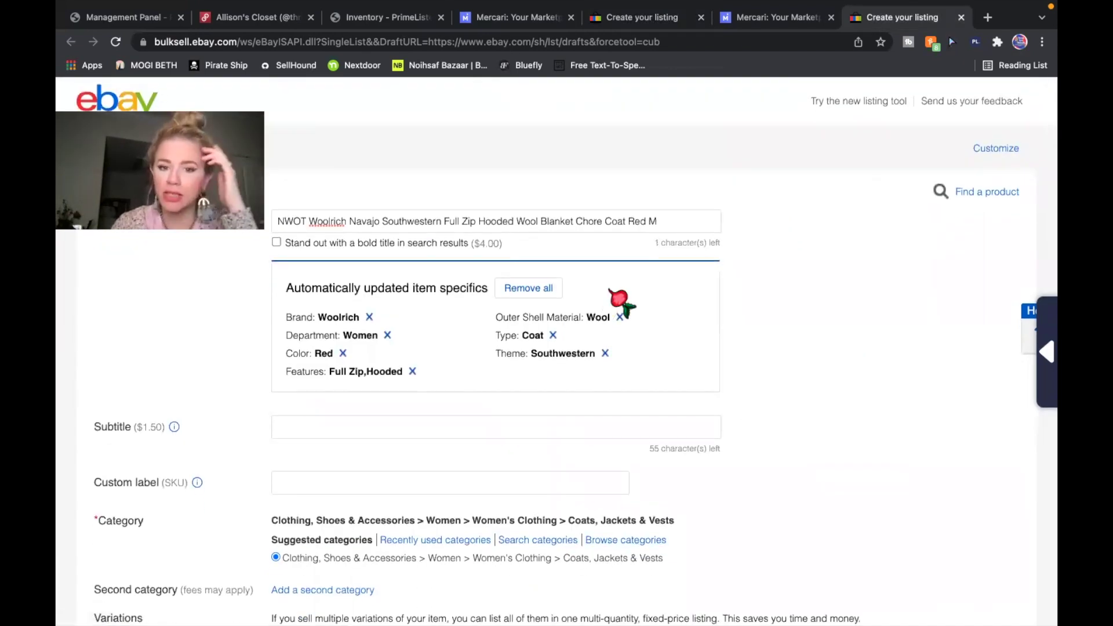
Review the coat's eBay draft, including its category, condition, photos and item specifics
scroll(504, 295, "down", 2)
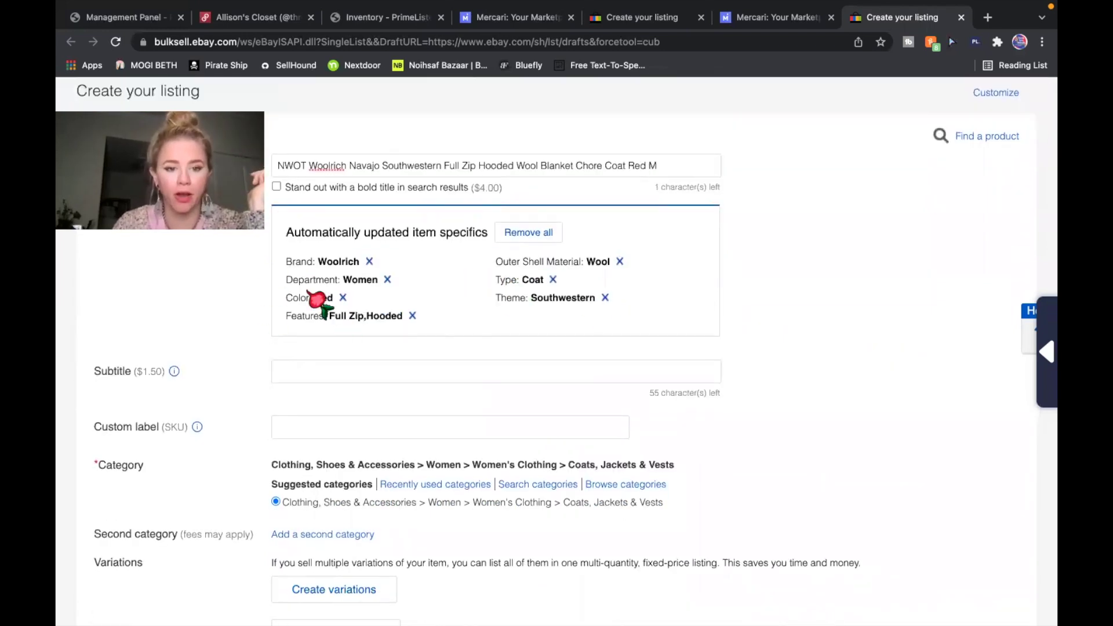
scroll(485, 355, "down", 4)
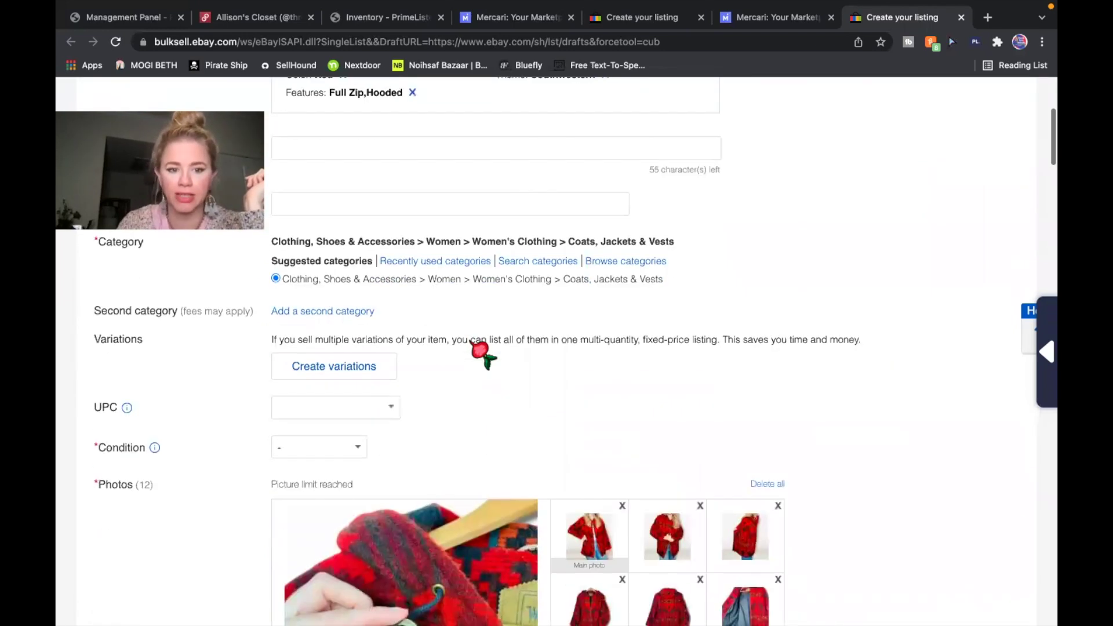
scroll(518, 299, "down", 10)
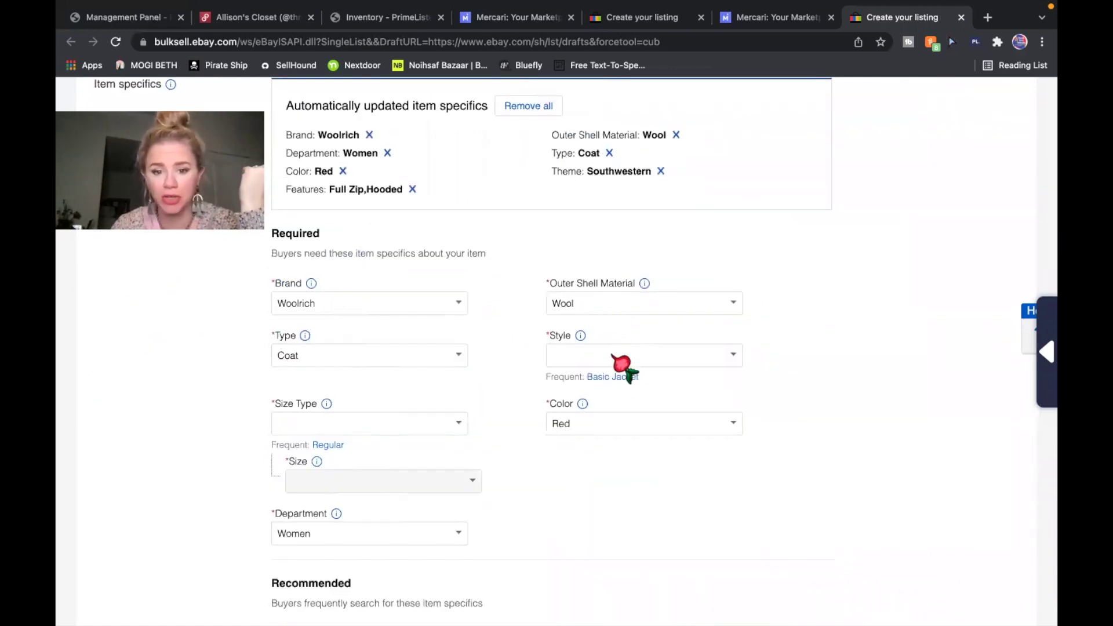
scroll(624, 385, "down", 10)
scroll(524, 461, "up", 1)
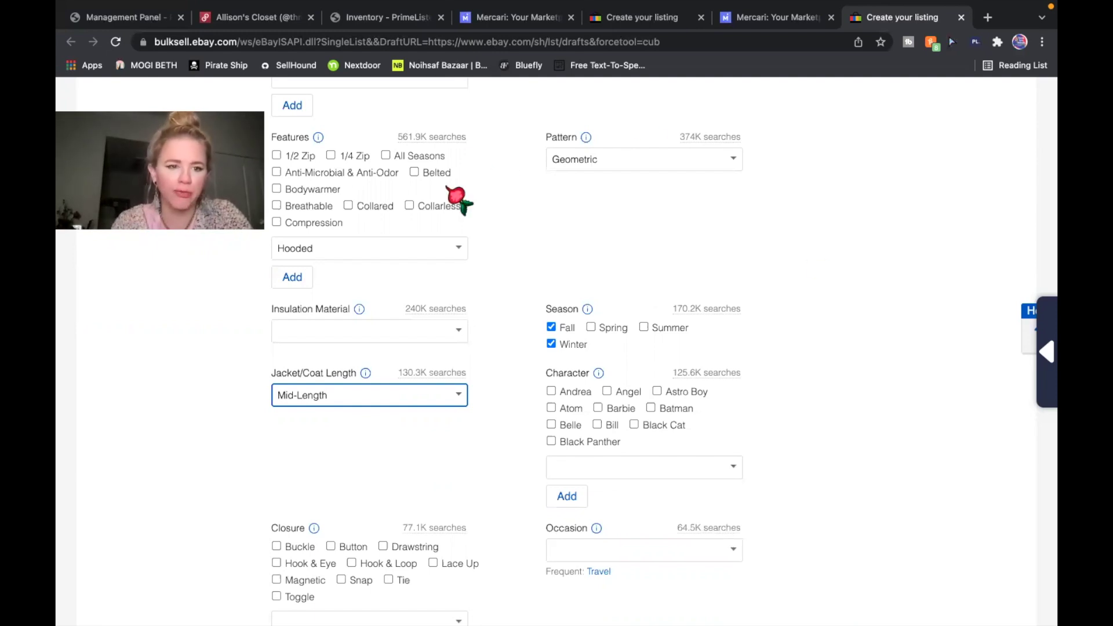
Return to the PrimeLister inventory and review which platforms each product is listed on
left_click(506, 25)
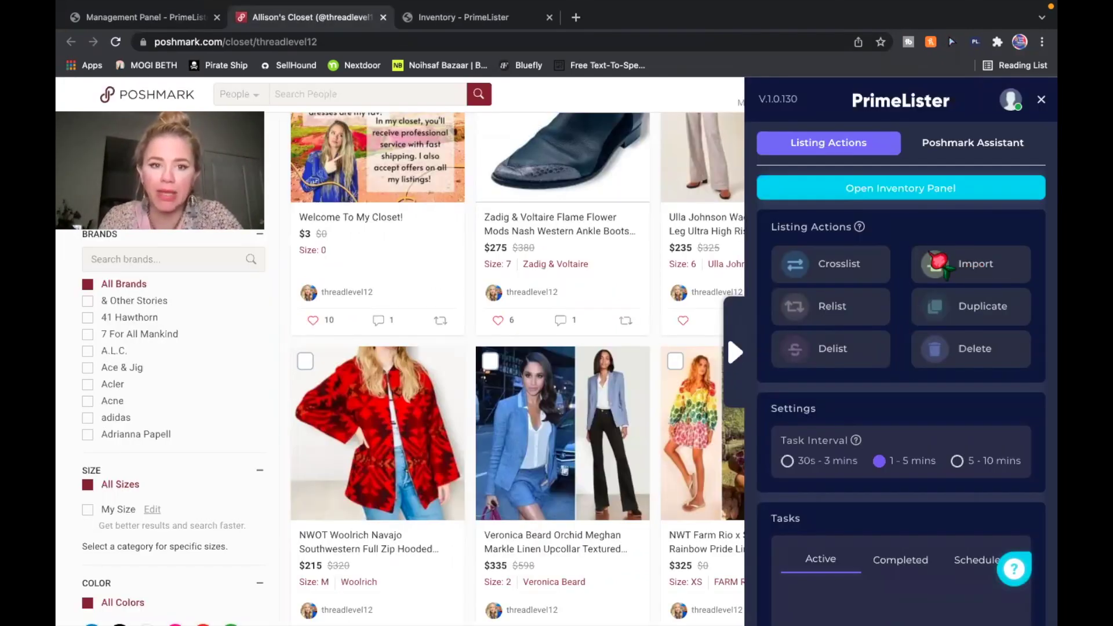
left_click(474, 22)
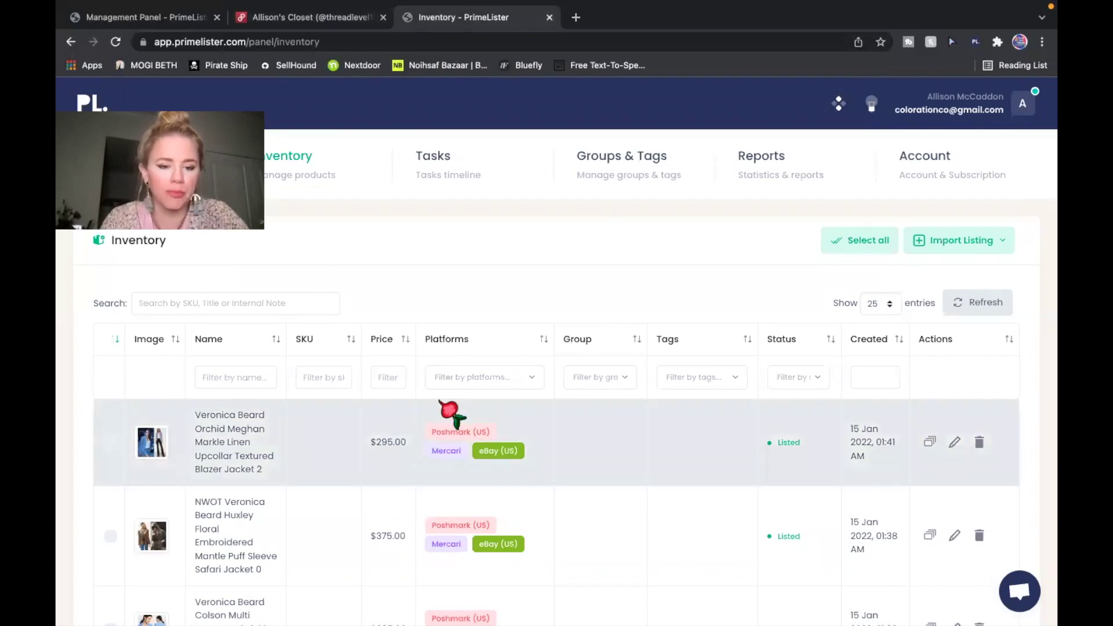
scroll(447, 417, "down", 10)
scroll(444, 417, "up", 8)
scroll(440, 413, "up", 3)
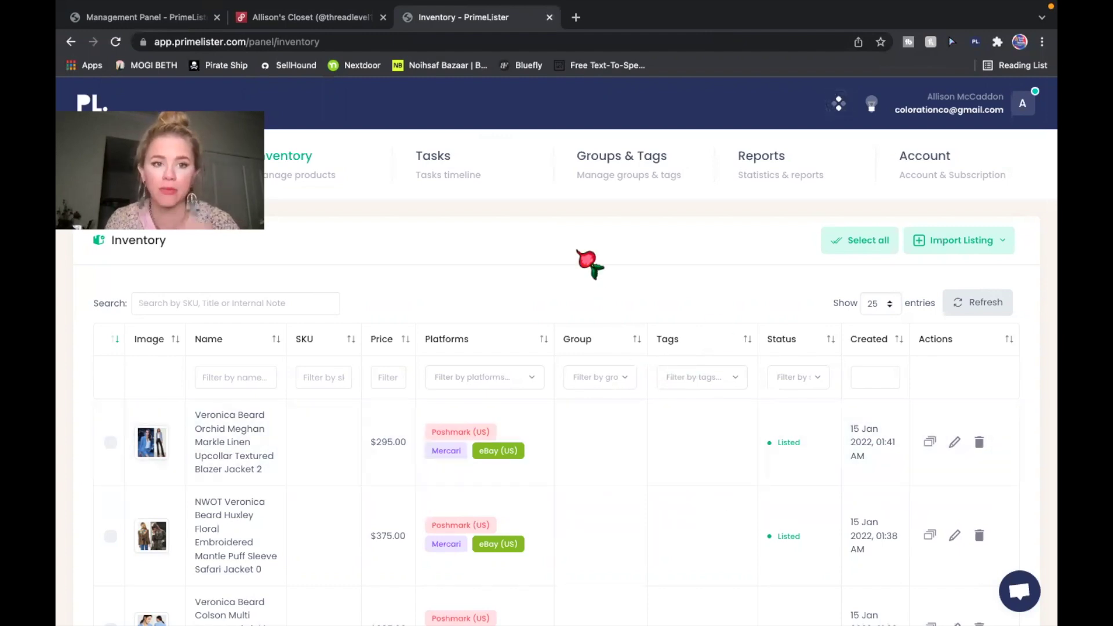
Select the Veronica Beard blazer and Woolrich coat listings in the Poshmark closet
left_click(305, 18)
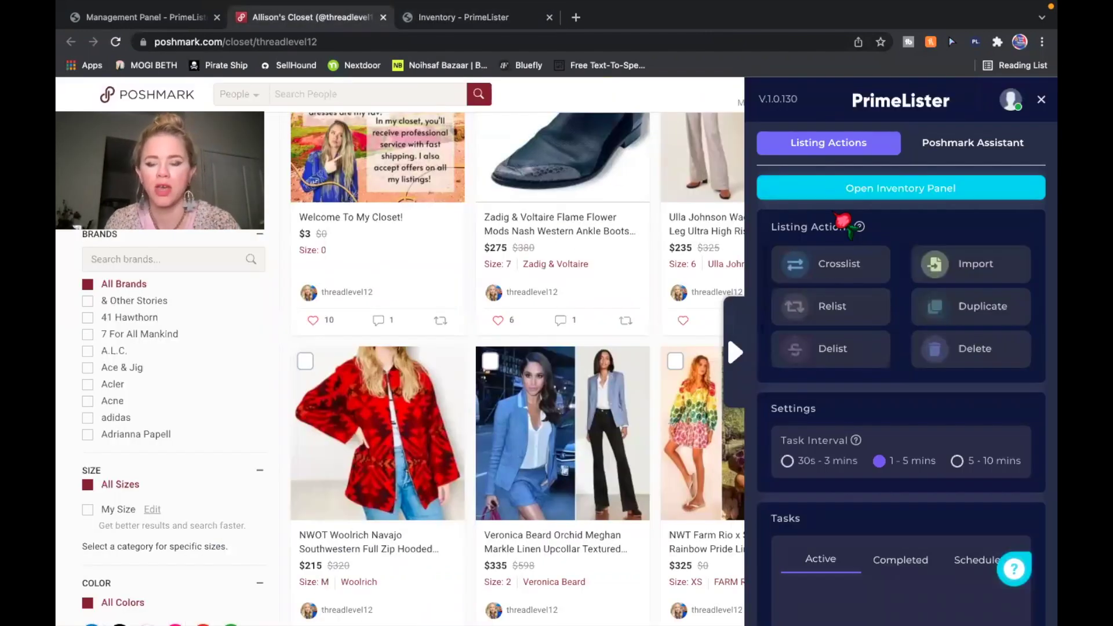
left_click(489, 361)
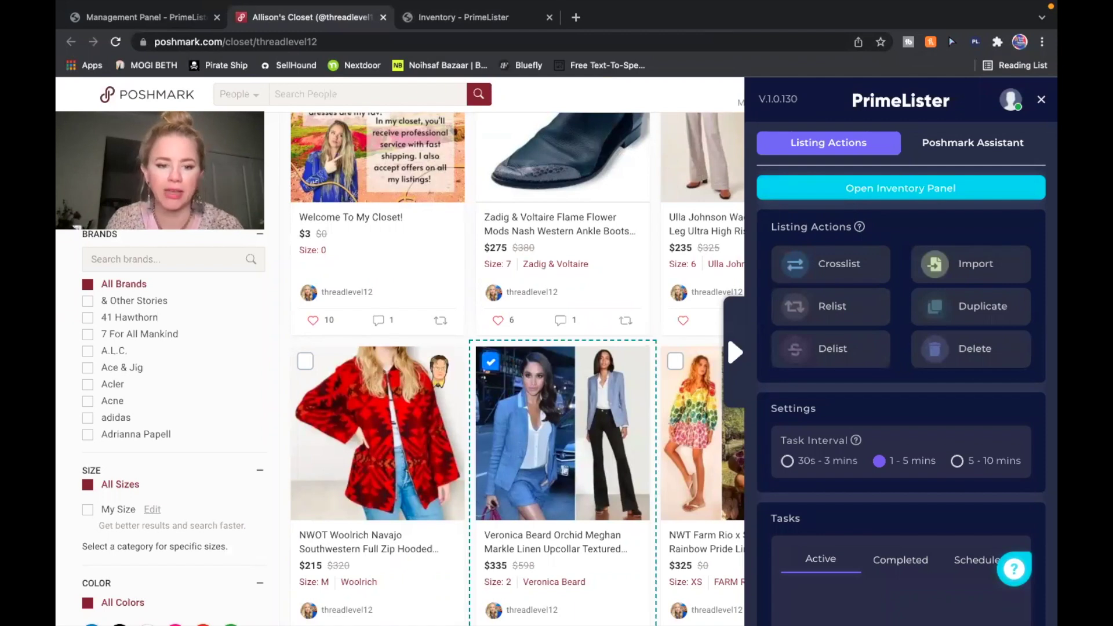
left_click(305, 361)
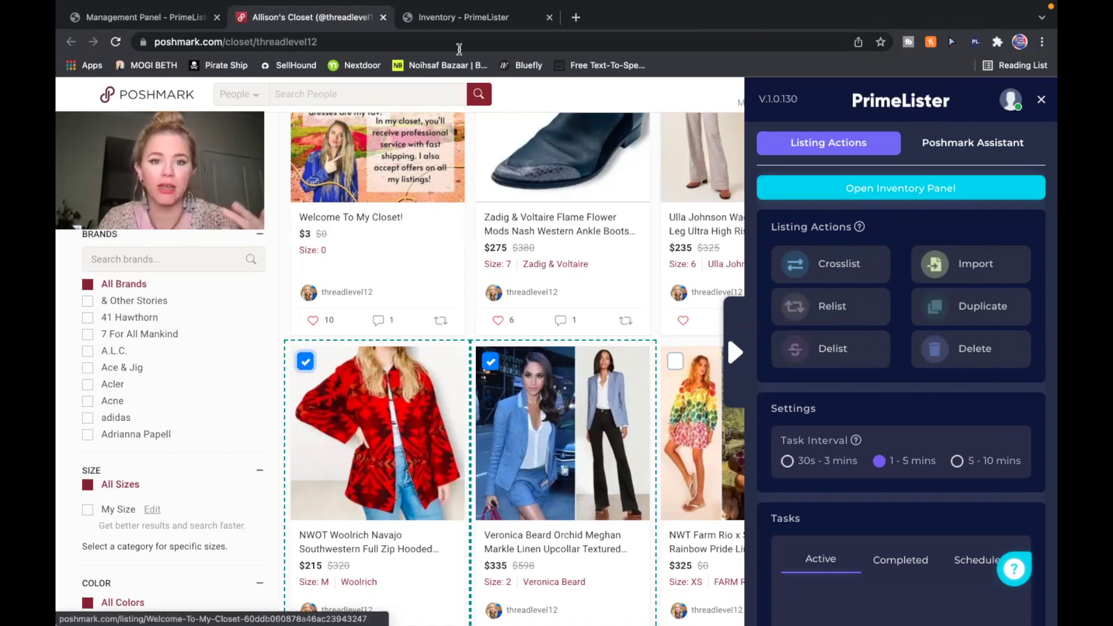
Look at the platforms of the listings in the PrimeLister inventory and return to the Poshmark closet
left_click(473, 17)
scroll(455, 429, "down", 3)
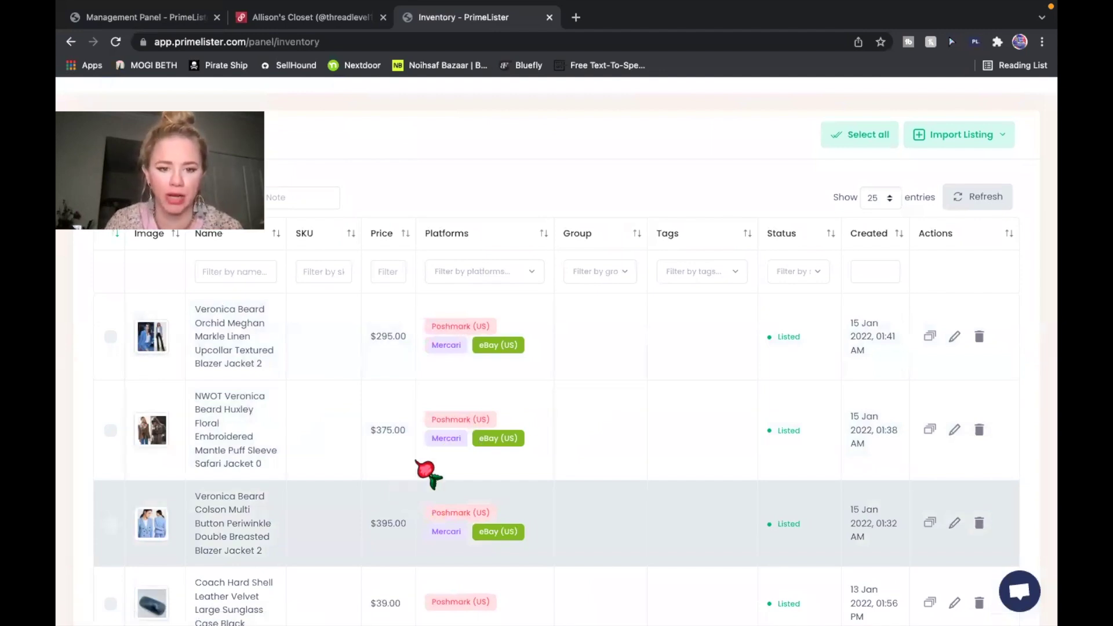
key("ctrl+shift+Tab")
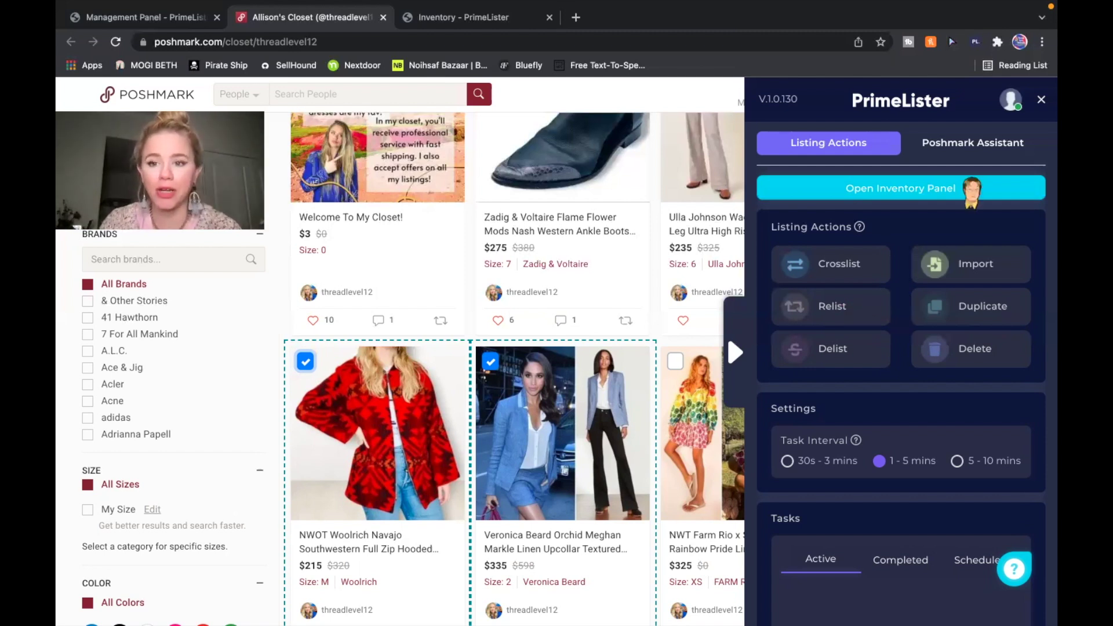
Open the Poshmark Assistant's Share settings and deselect the Woolrich coat and Veronica Beard blazer listings
left_click(980, 152)
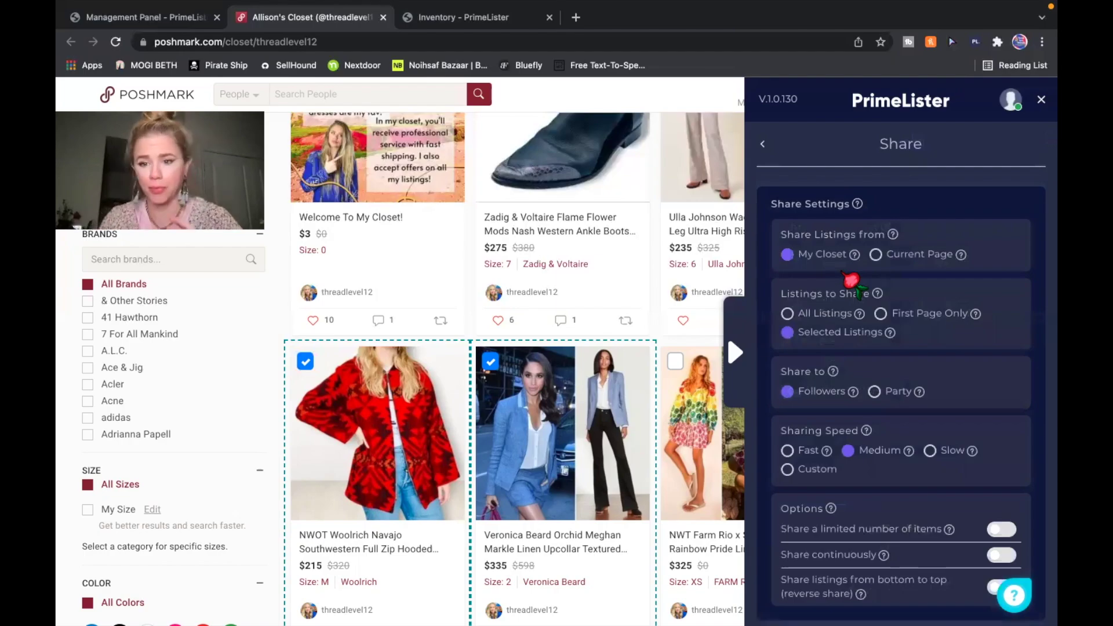
left_click(306, 361)
left_click(493, 363)
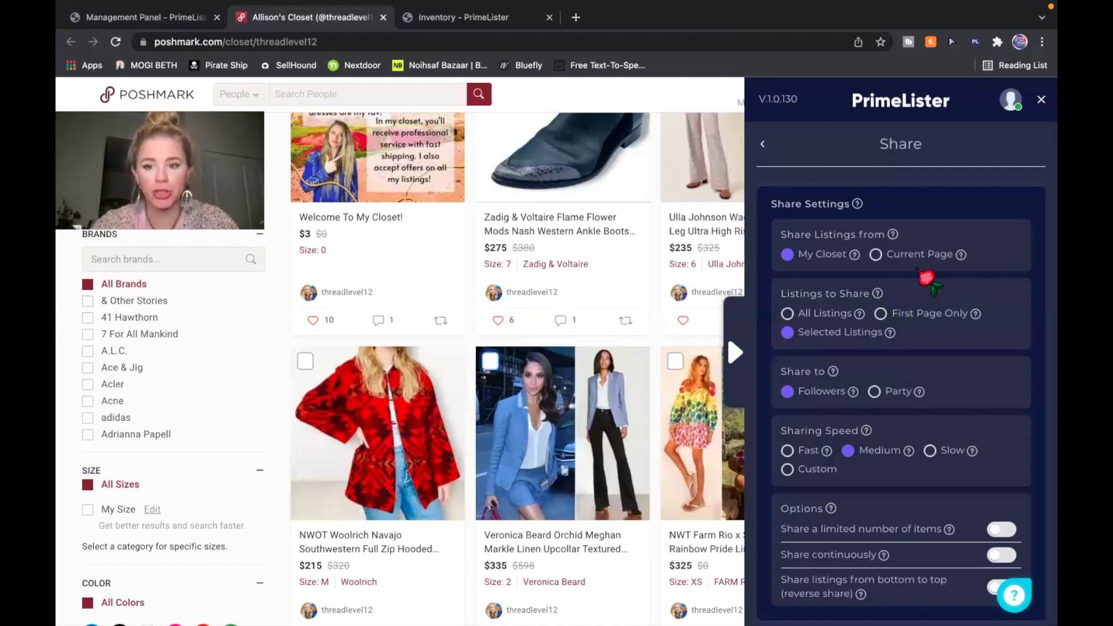
Look over the share settings and set the listings to share to All Listings
scroll(911, 389, "down", 3)
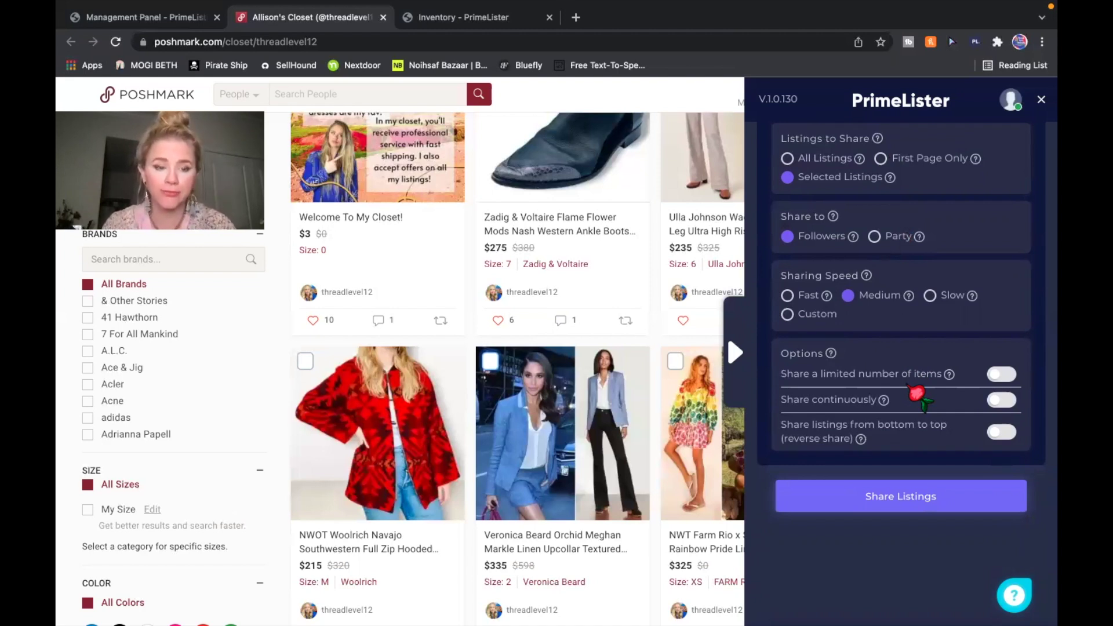
scroll(913, 391, "up", 3)
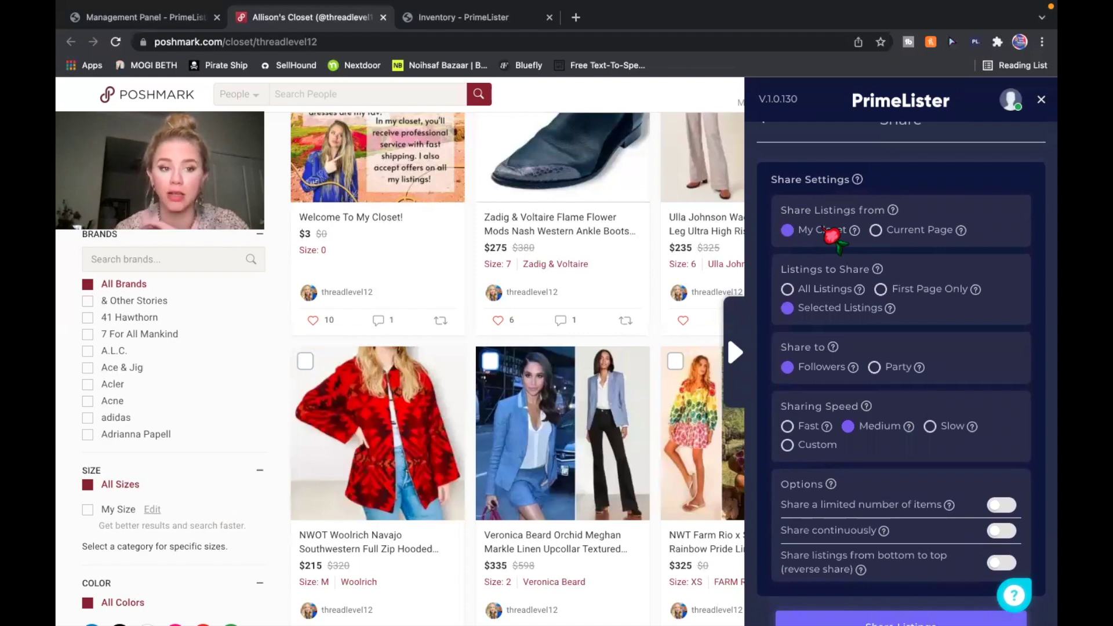
left_click(797, 289)
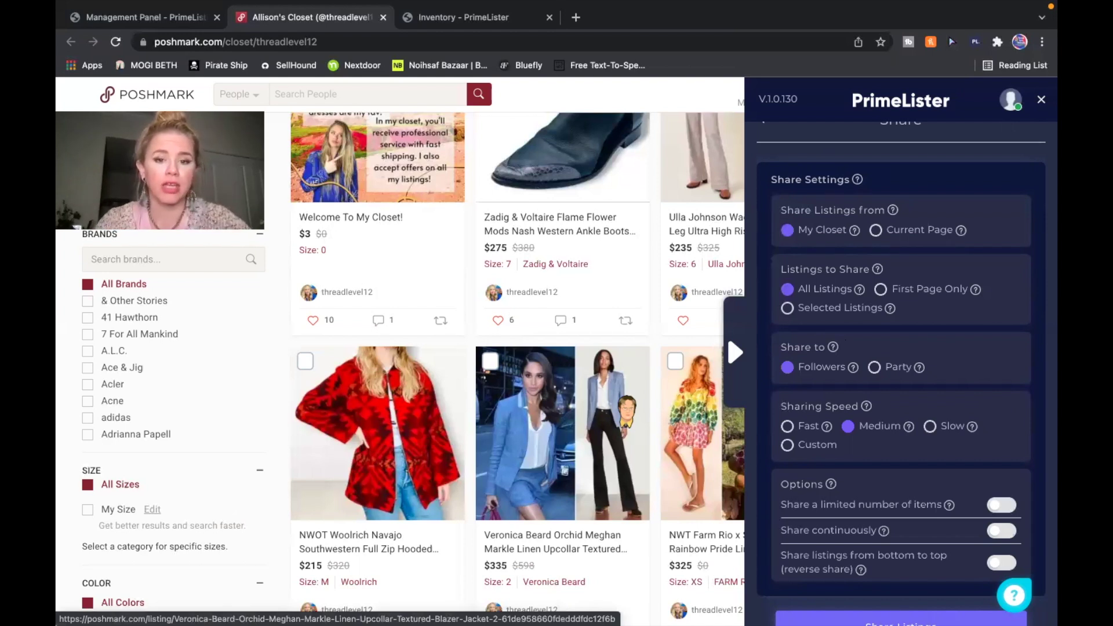
scroll(633, 333, "up", 1)
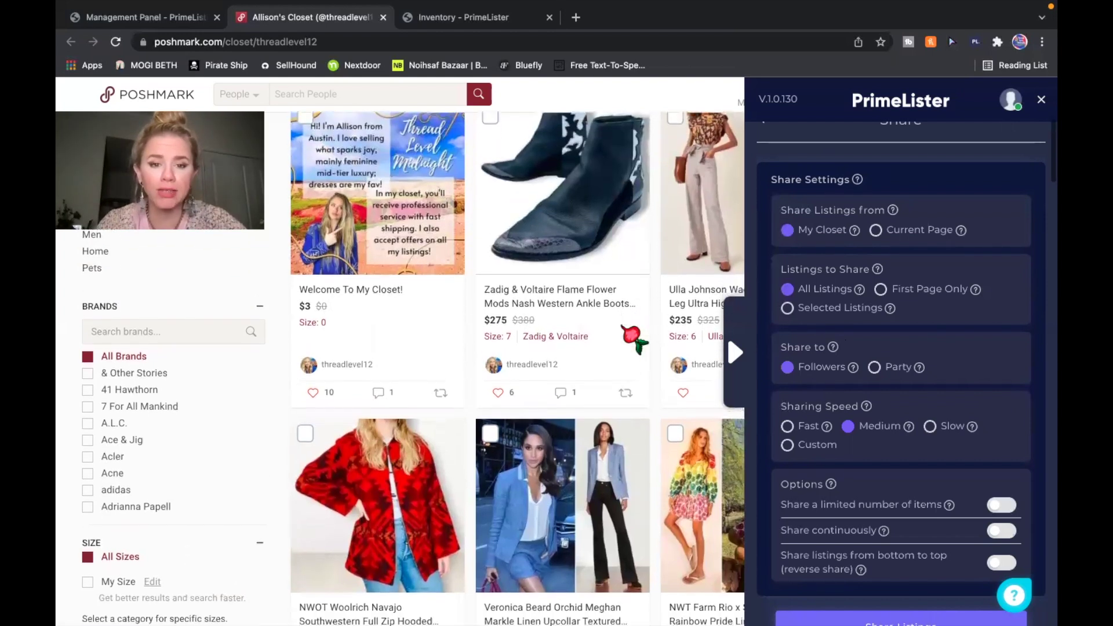
Select the Veronica Beard Huxley jacket and Altuzarra embellished pants listings in the closet and set the listings to share to Selected Listings
scroll(633, 335, "down", 1)
scroll(622, 338, "up", 2)
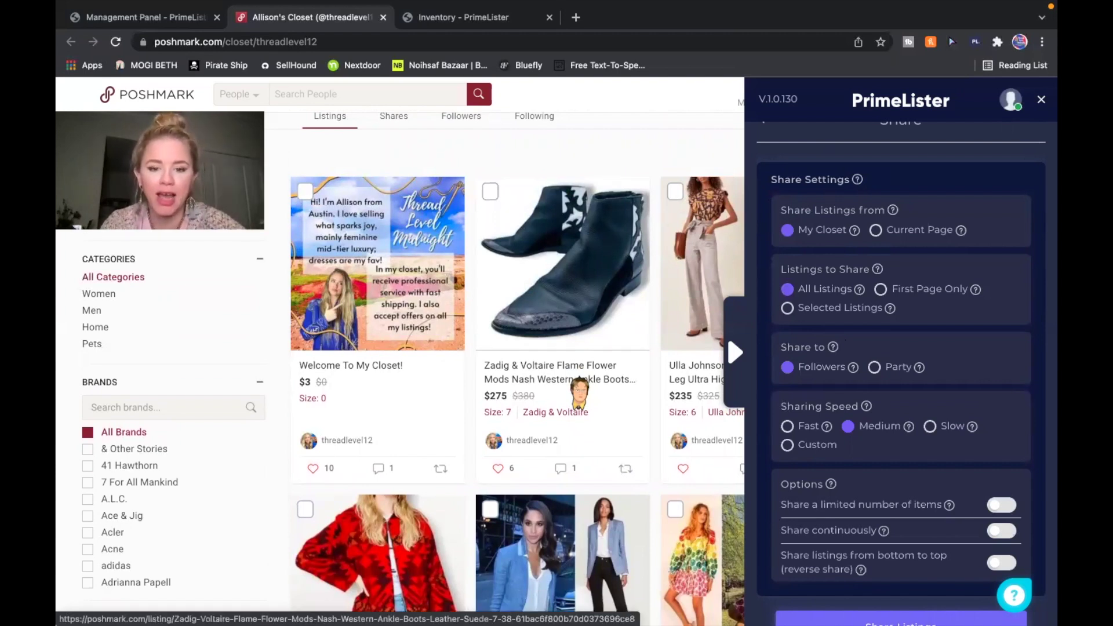
scroll(579, 393, "down", 1)
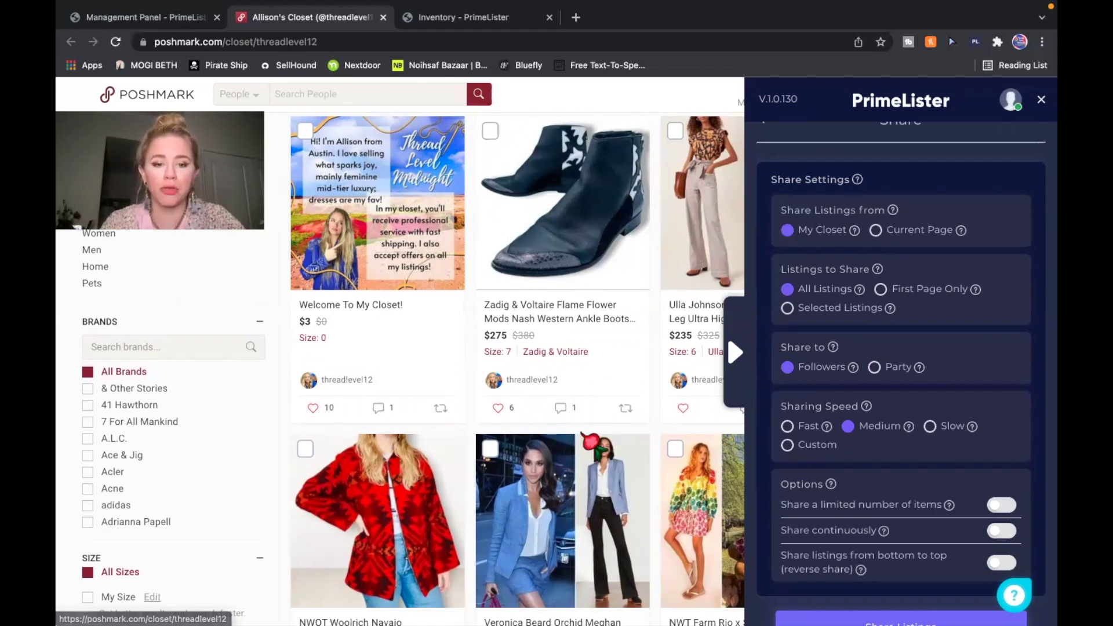
scroll(580, 441, "down", 8)
scroll(510, 272, "down", 2)
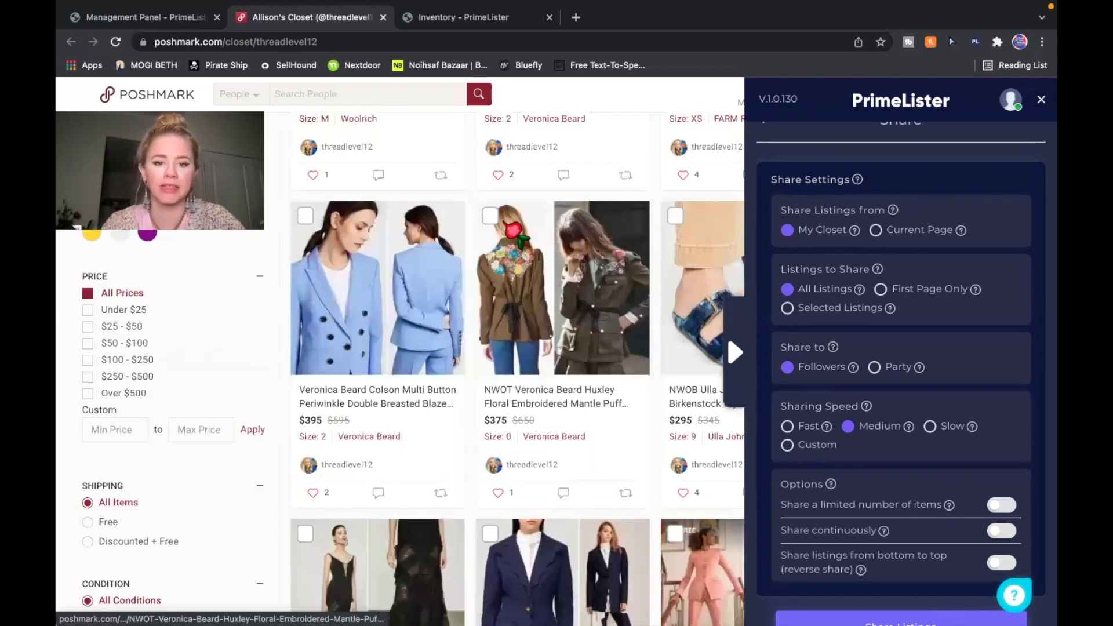
left_click(490, 216)
scroll(509, 510, "down", 13)
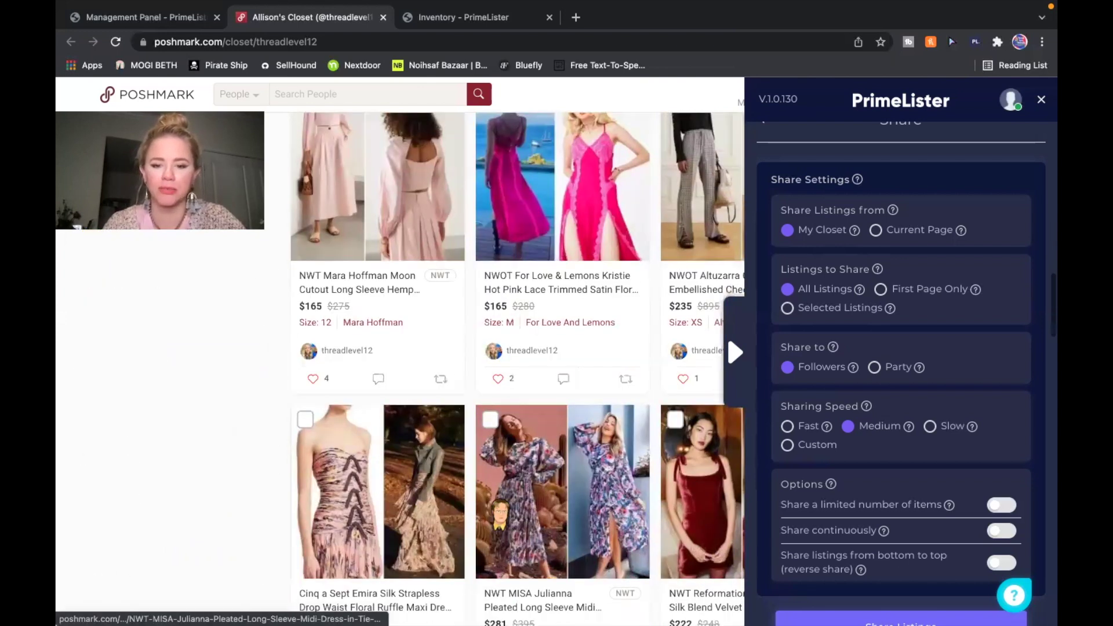
scroll(499, 513, "up", 1)
left_click(675, 135)
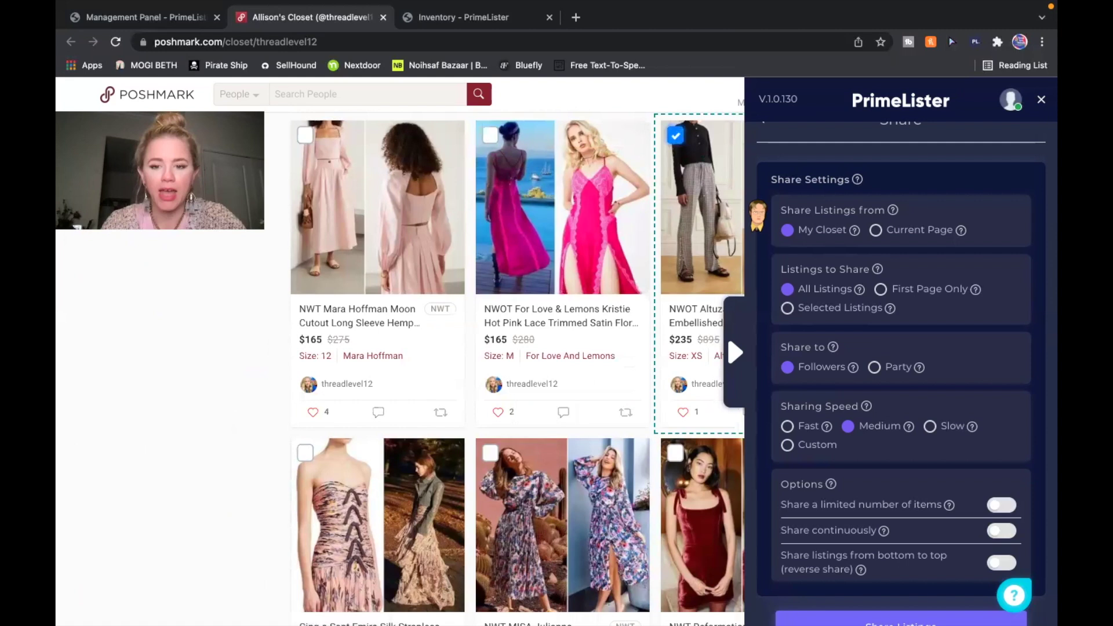
left_click(790, 311)
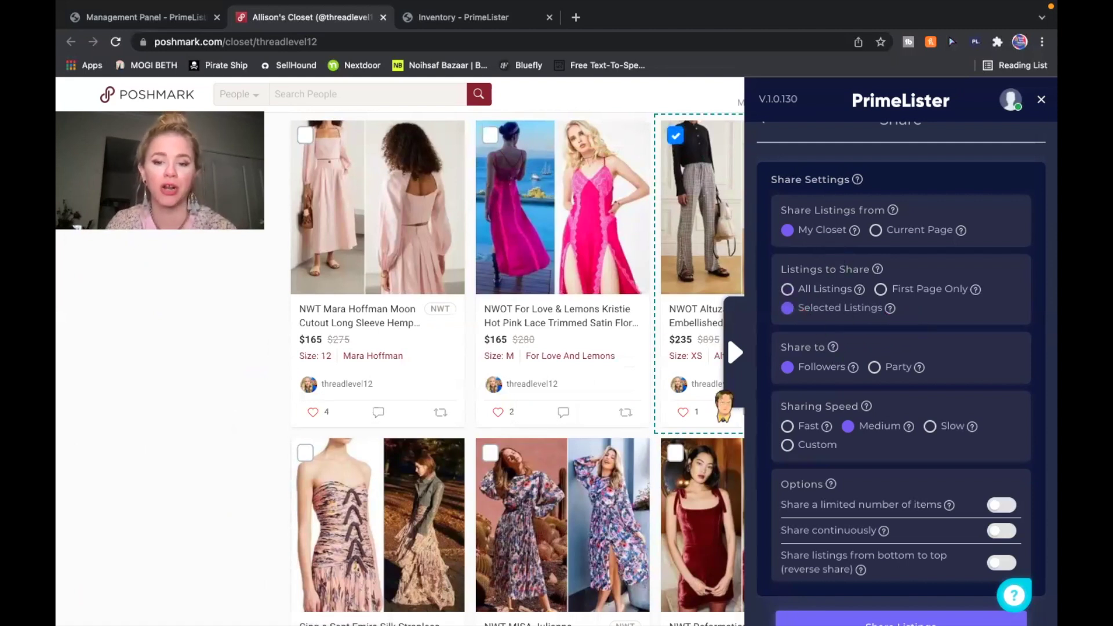
Deselect the Huxley jacket and Altuzarra pants listings and set the listings to share back to All Listings
scroll(672, 371, "up", 10)
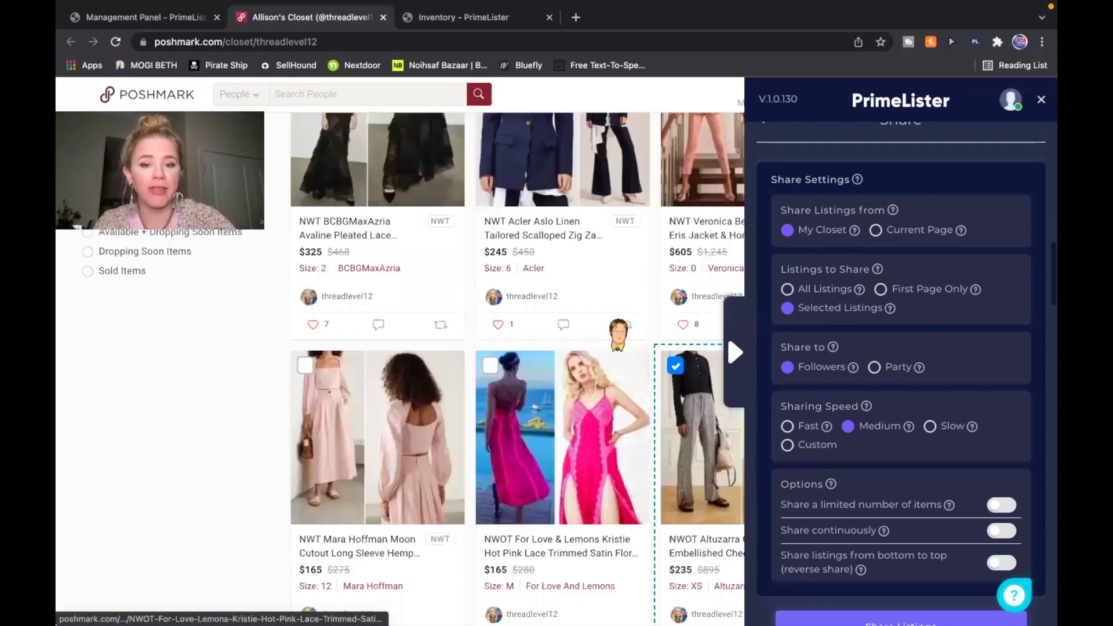
scroll(621, 324, "up", 1)
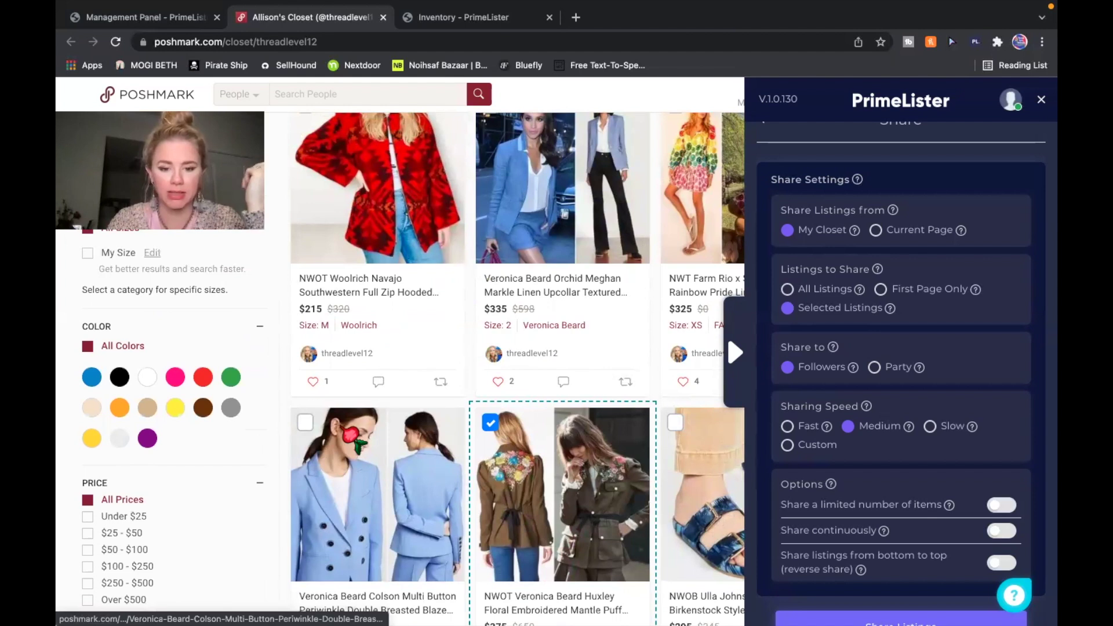
scroll(503, 441, "down", 10)
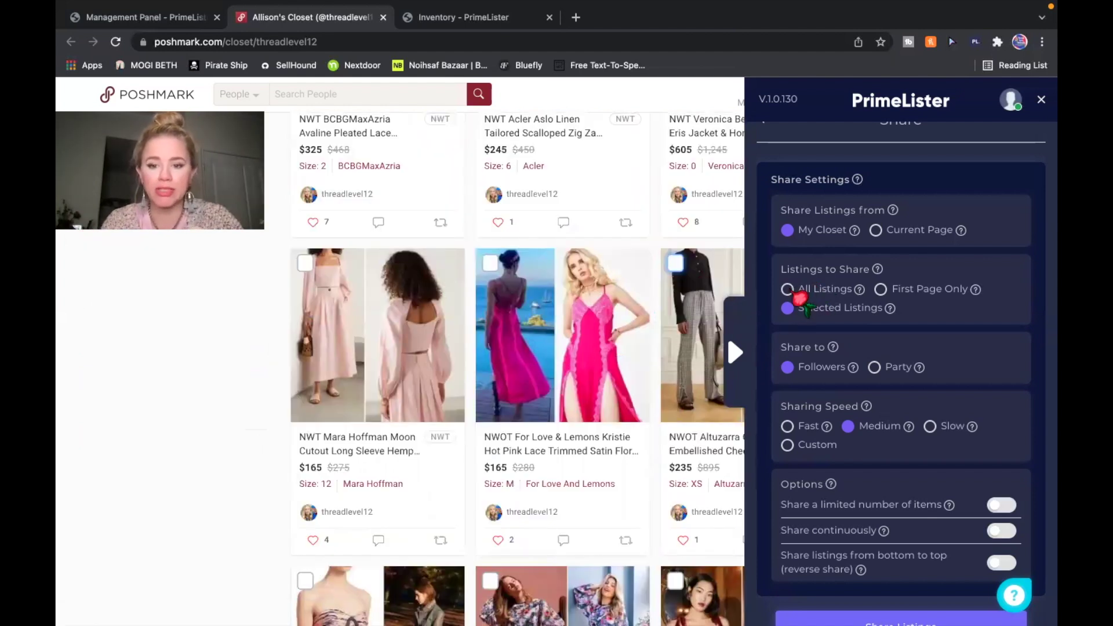
left_click(793, 292)
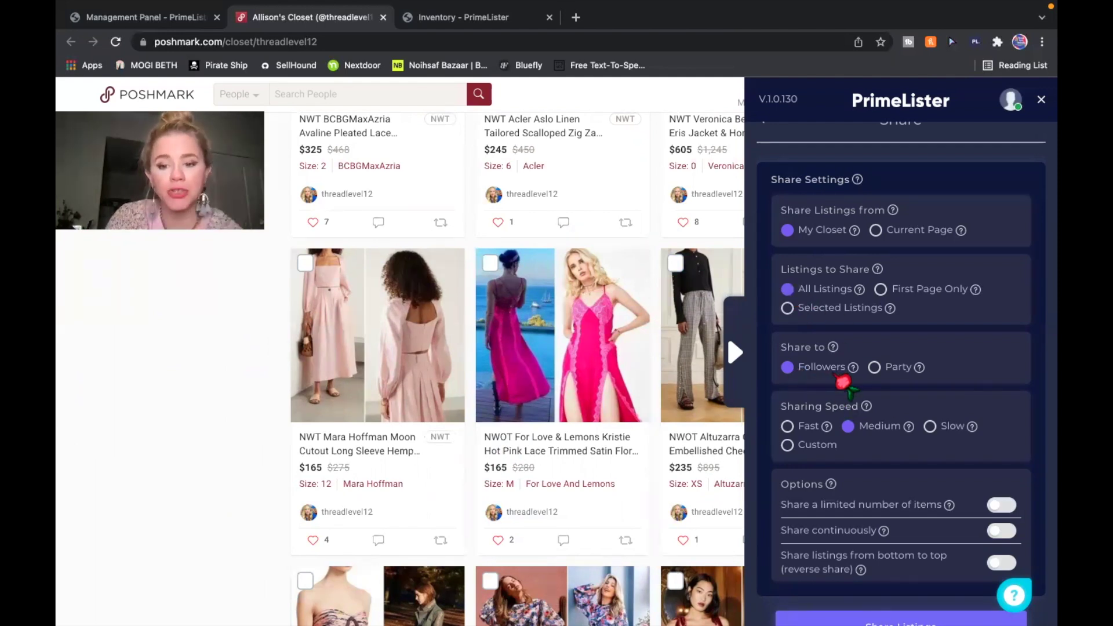
Look over the Party sharing choice and the remaining share options, check the PrimeLister inventory, and return to the Poshmark closet
mouse_move(926, 369)
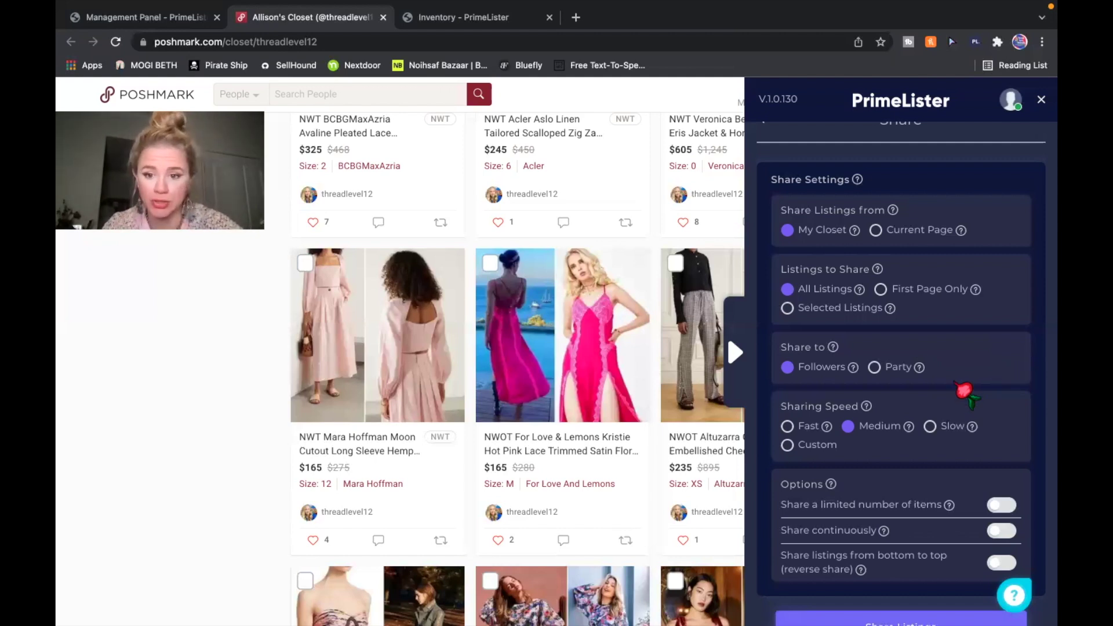
scroll(832, 429, "down", 1)
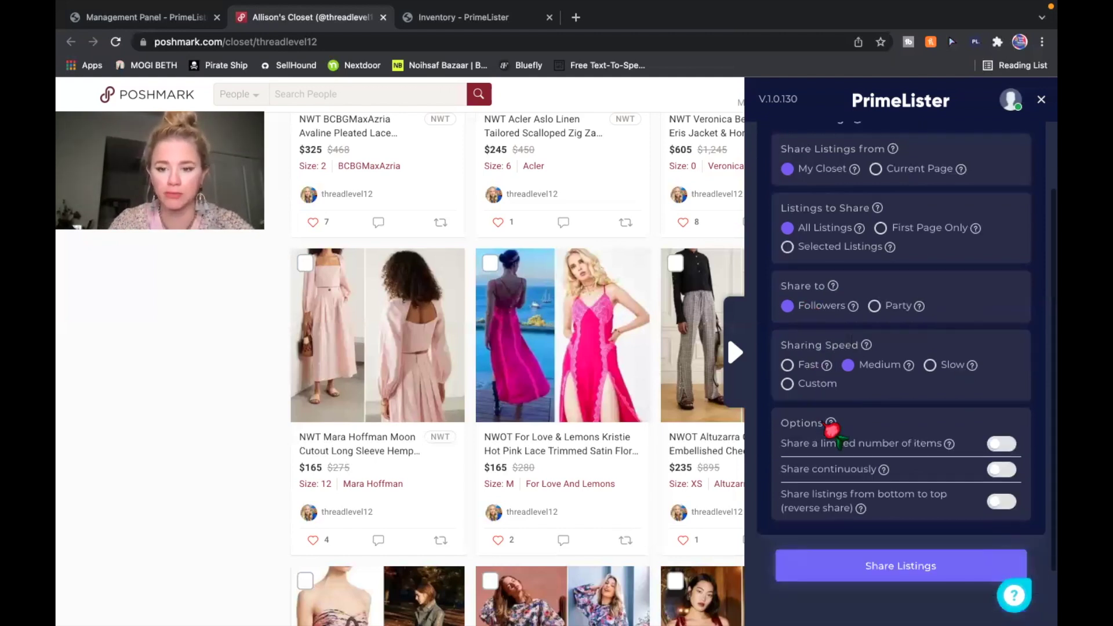
scroll(831, 430, "down", 1)
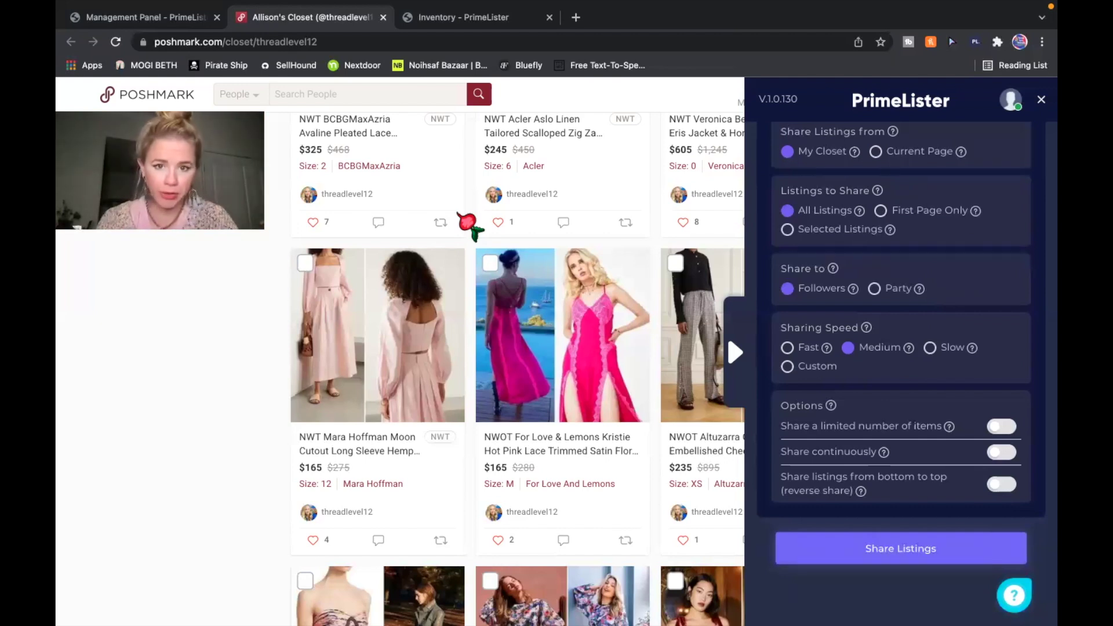
left_click(458, 17)
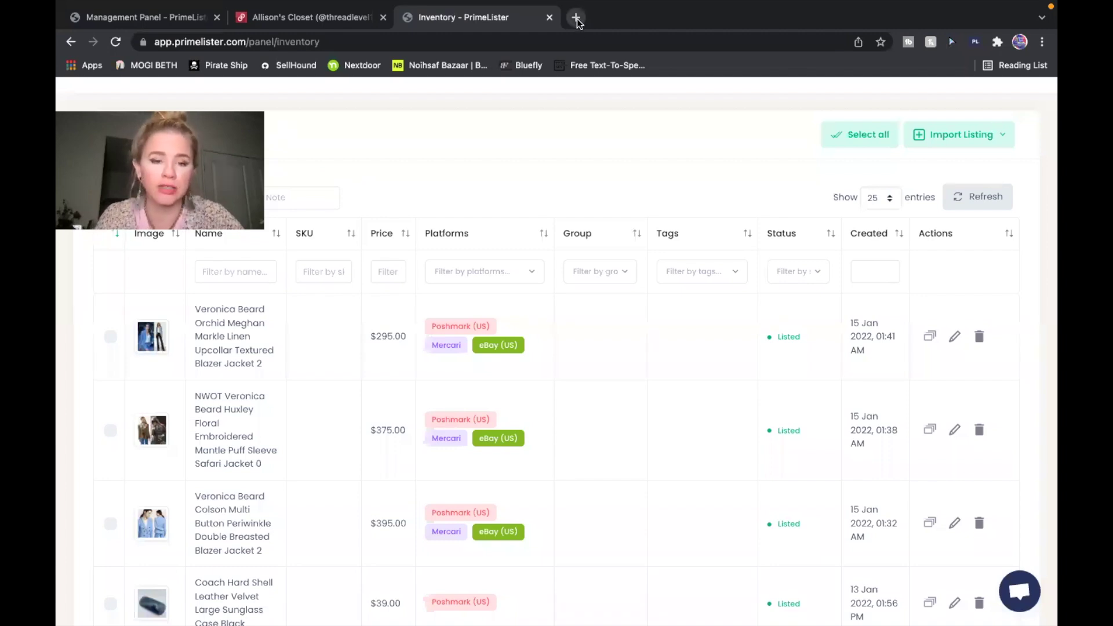
left_click(289, 18)
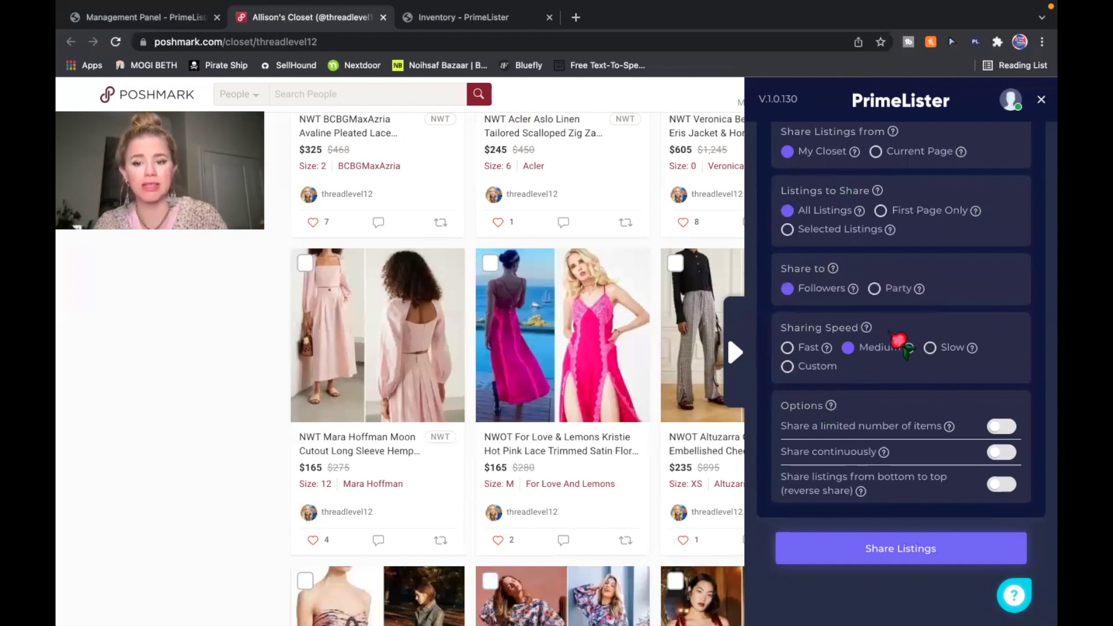
Read the help notes for the Fast and Medium sharing speeds in the share settings
mouse_move(866, 329)
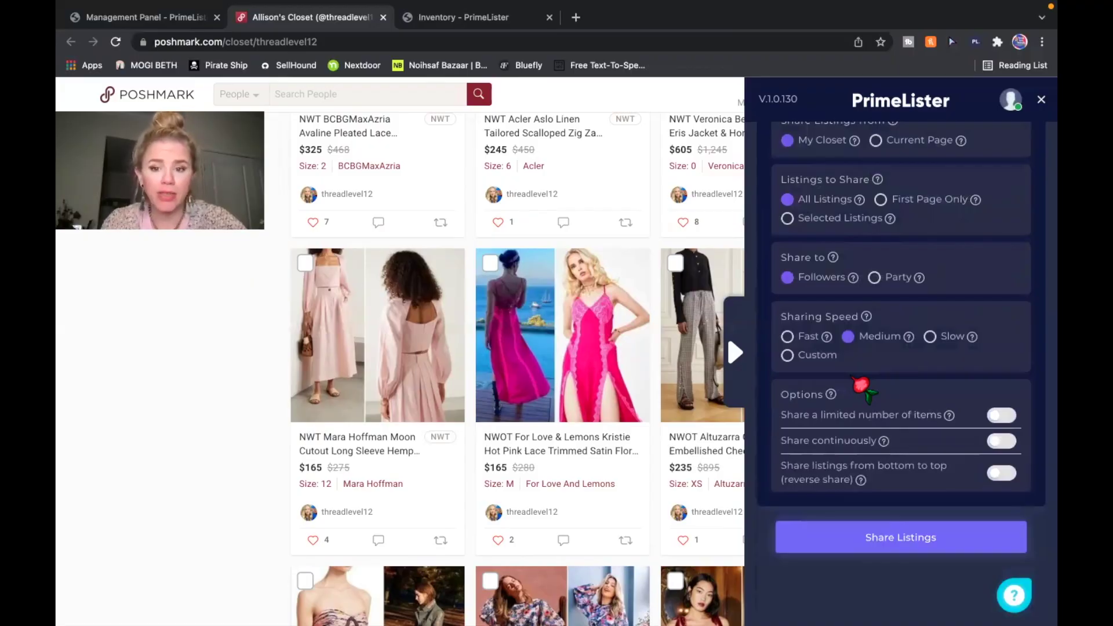
mouse_move(826, 335)
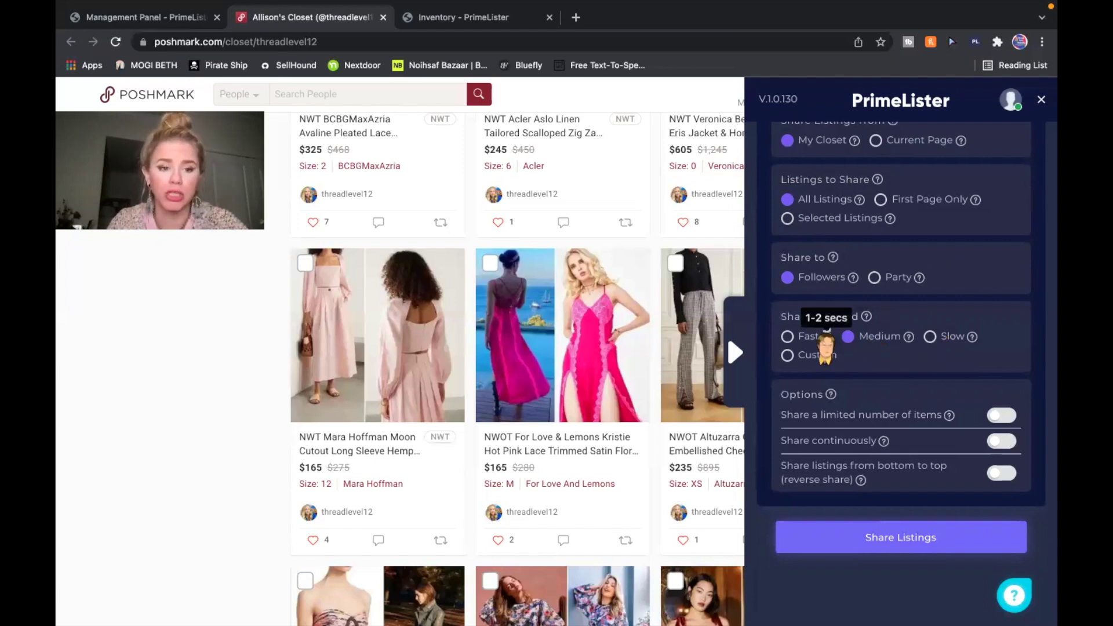
mouse_move(909, 337)
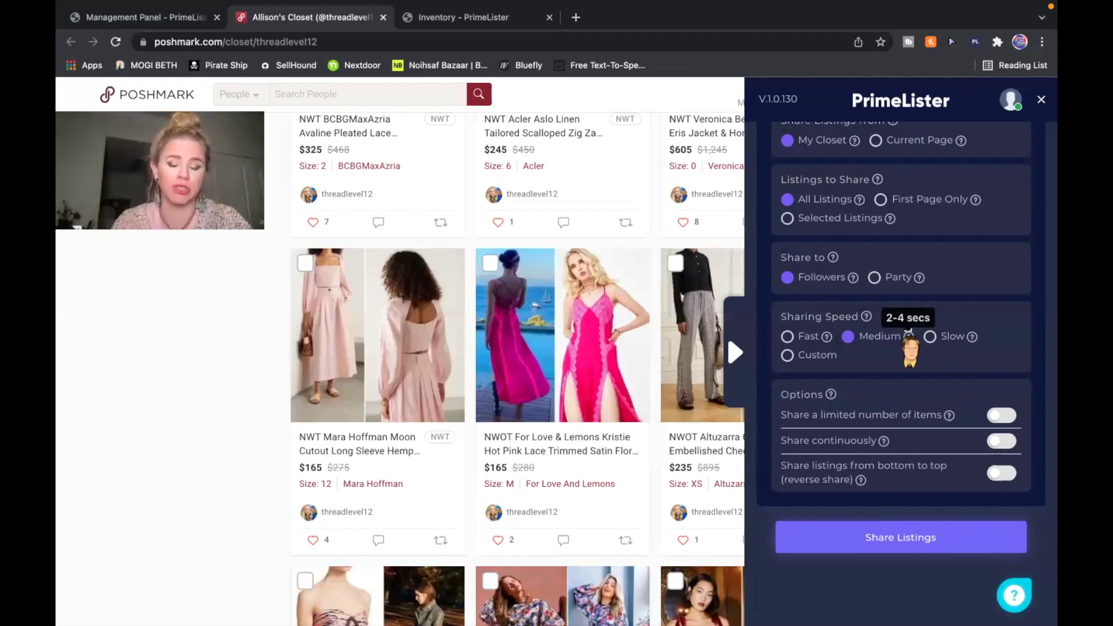
scroll(916, 353, "down", 2)
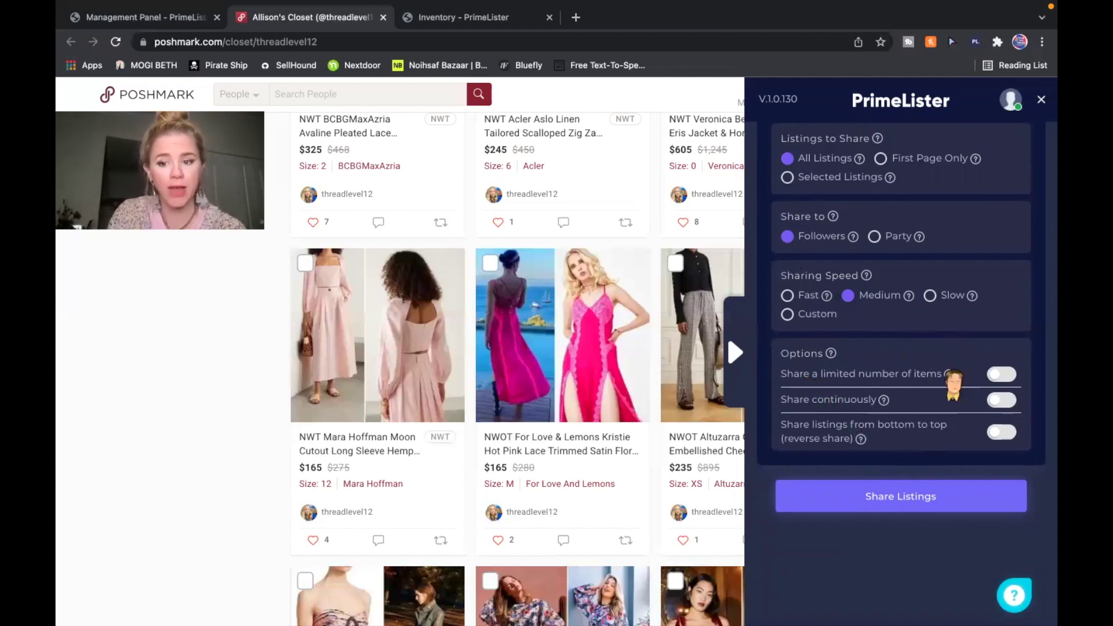
Try the options for sharing a limited number of items and sharing continuously, switching each one back off
mouse_move(949, 373)
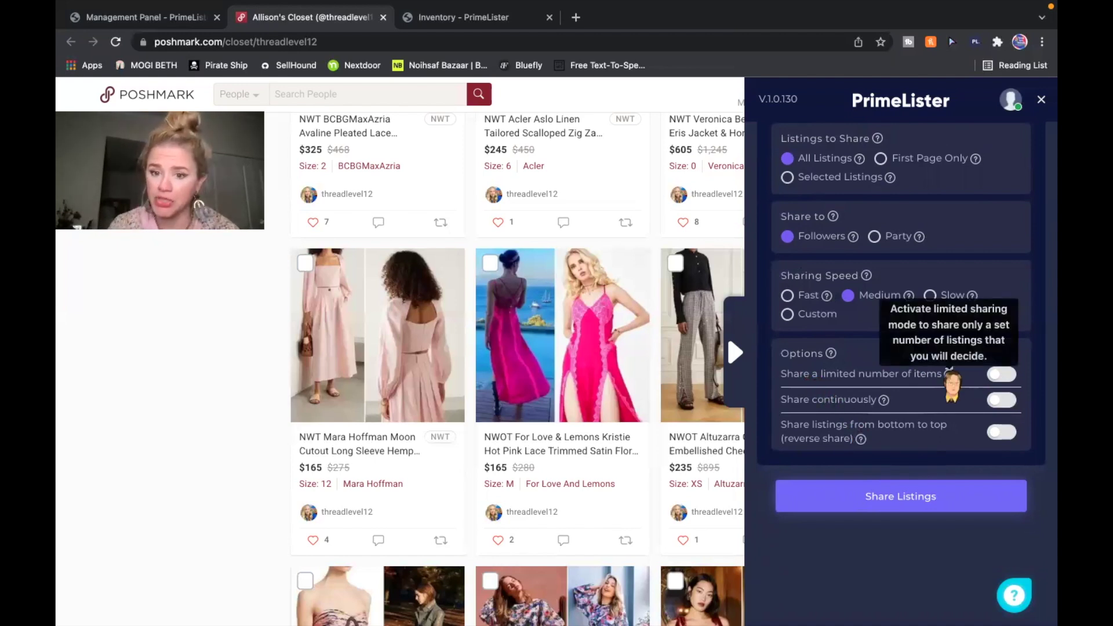
left_click(1002, 375)
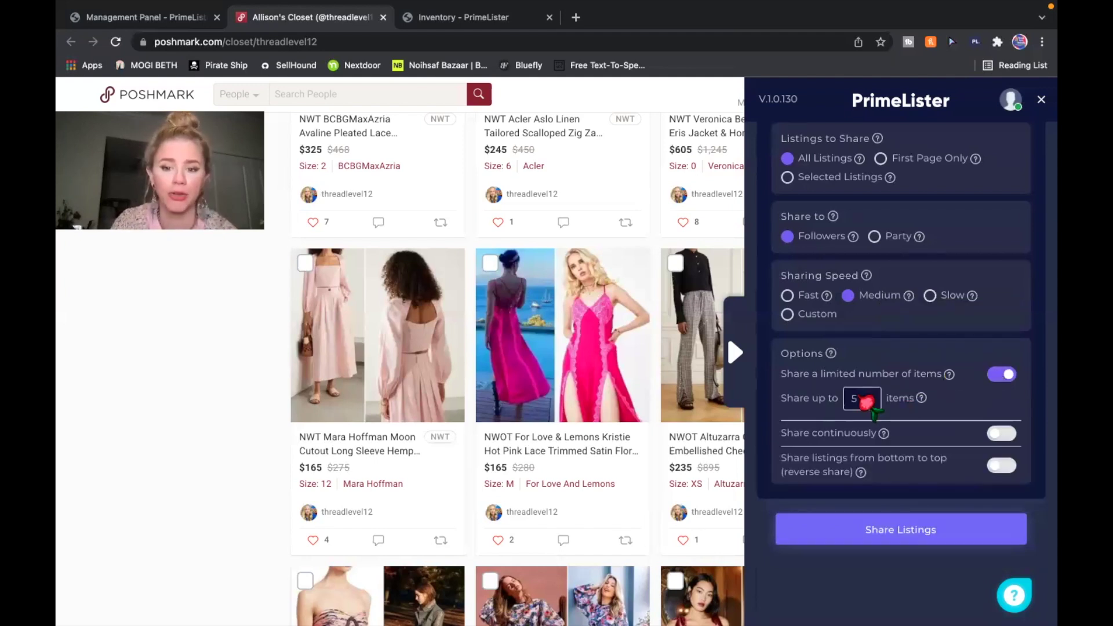
left_click(1004, 377)
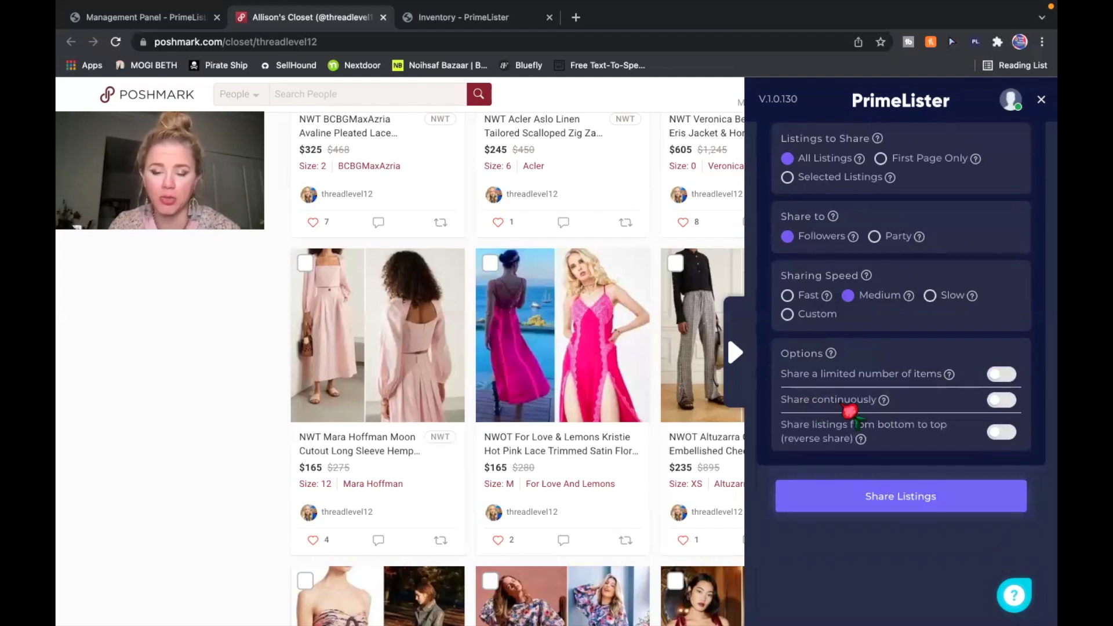
mouse_move(884, 401)
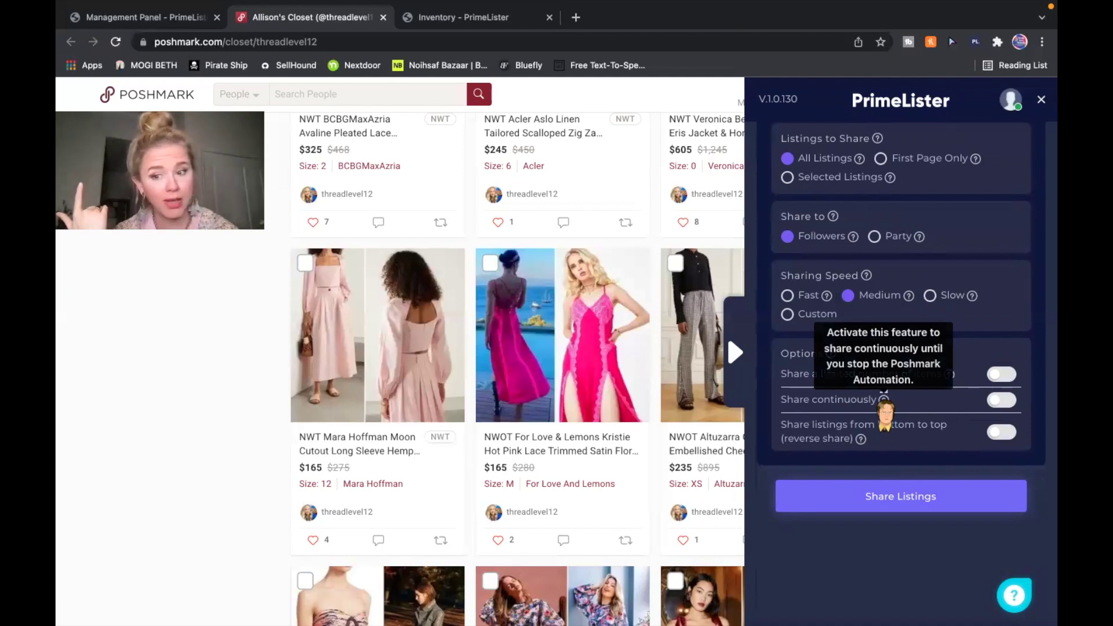
left_click(998, 401)
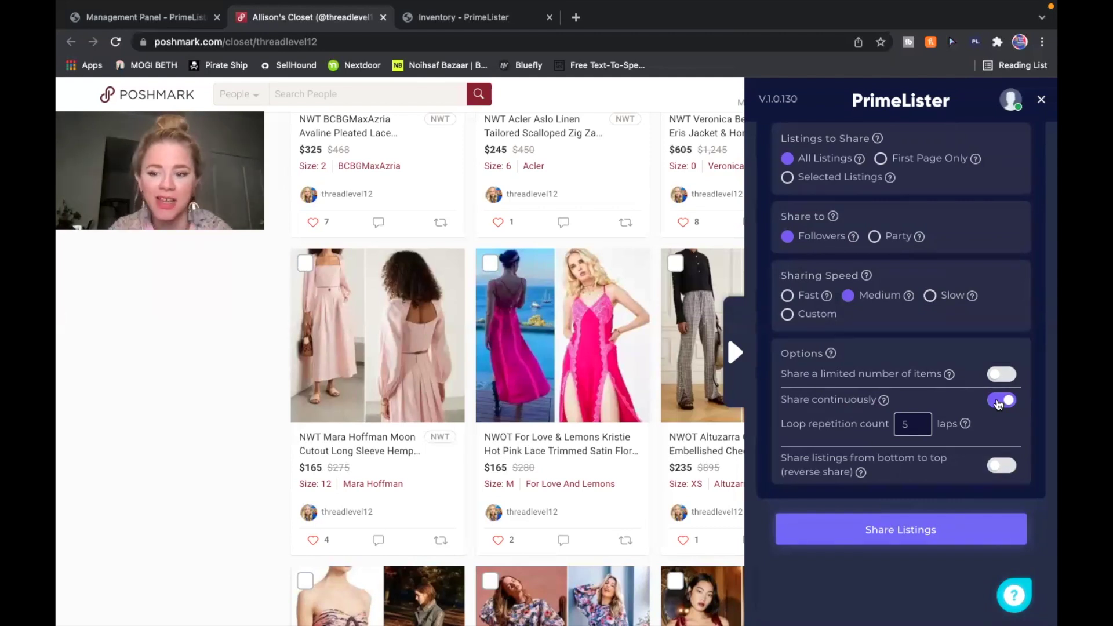
left_click(999, 401)
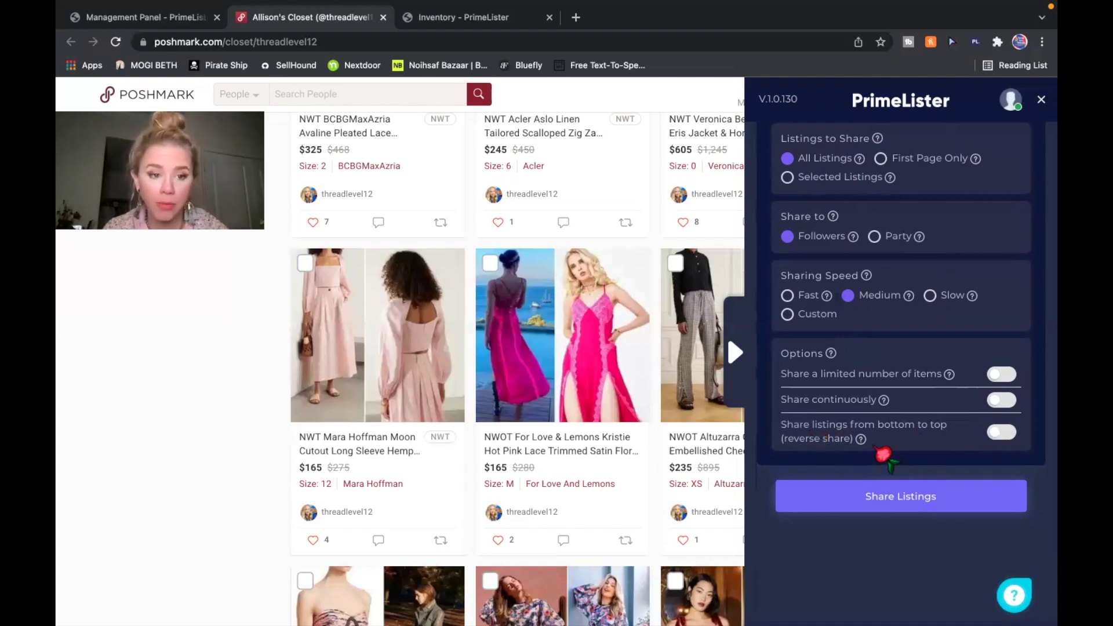
Turn on sharing listings from bottom to top and look through the closet's listing order
left_click(1002, 435)
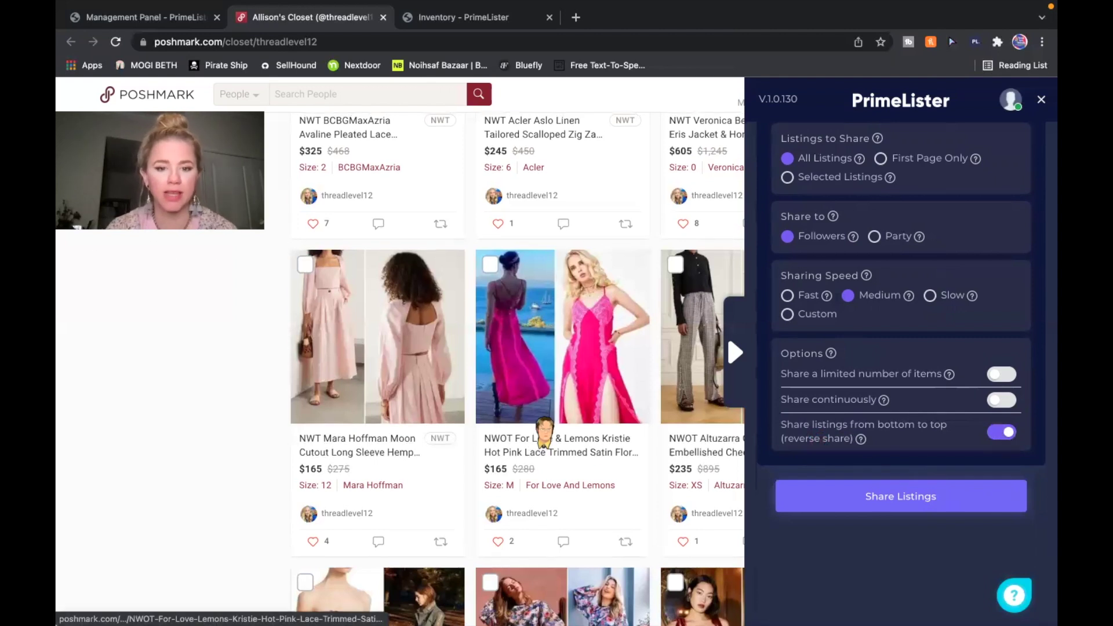
scroll(545, 434, "down", 10)
scroll(545, 434, "up", 1)
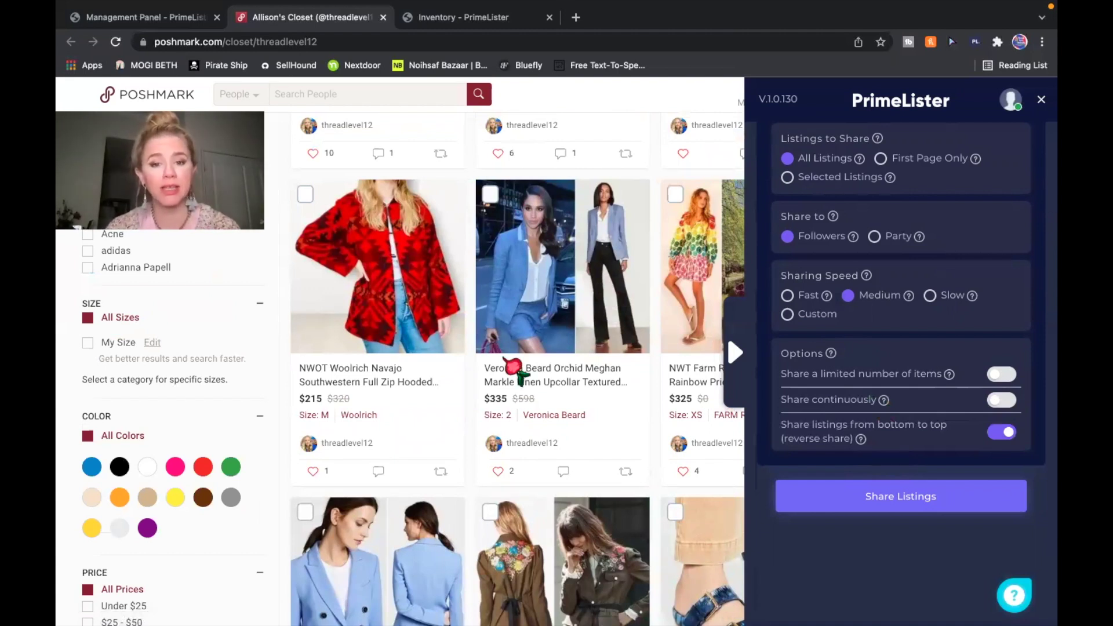
scroll(513, 367, "up", 10)
scroll(509, 371, "down", 3)
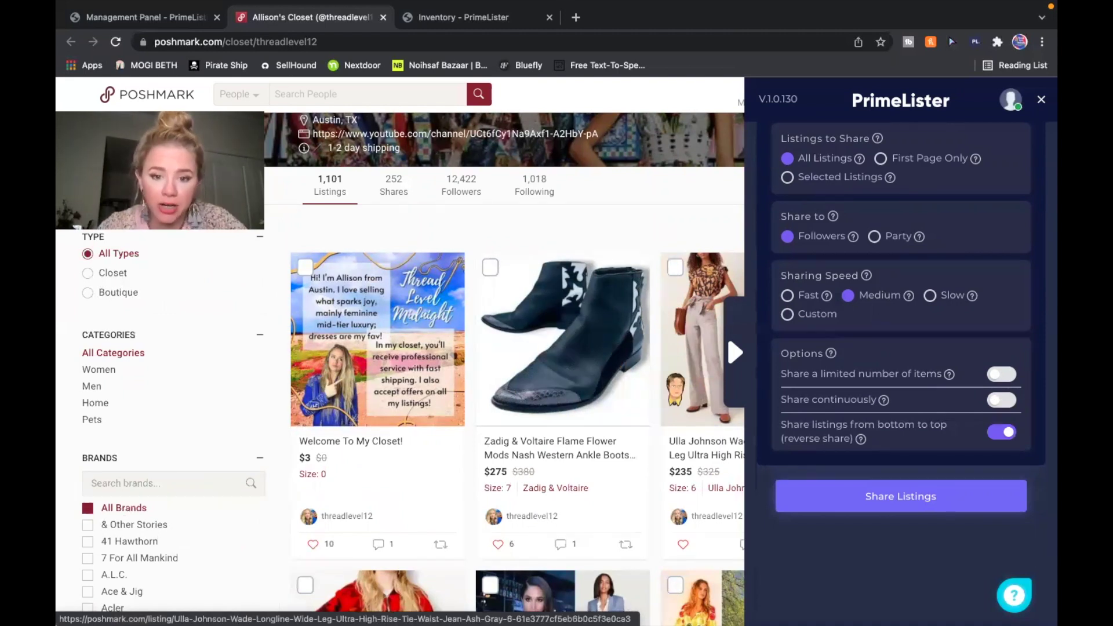
scroll(571, 485, "down", 4)
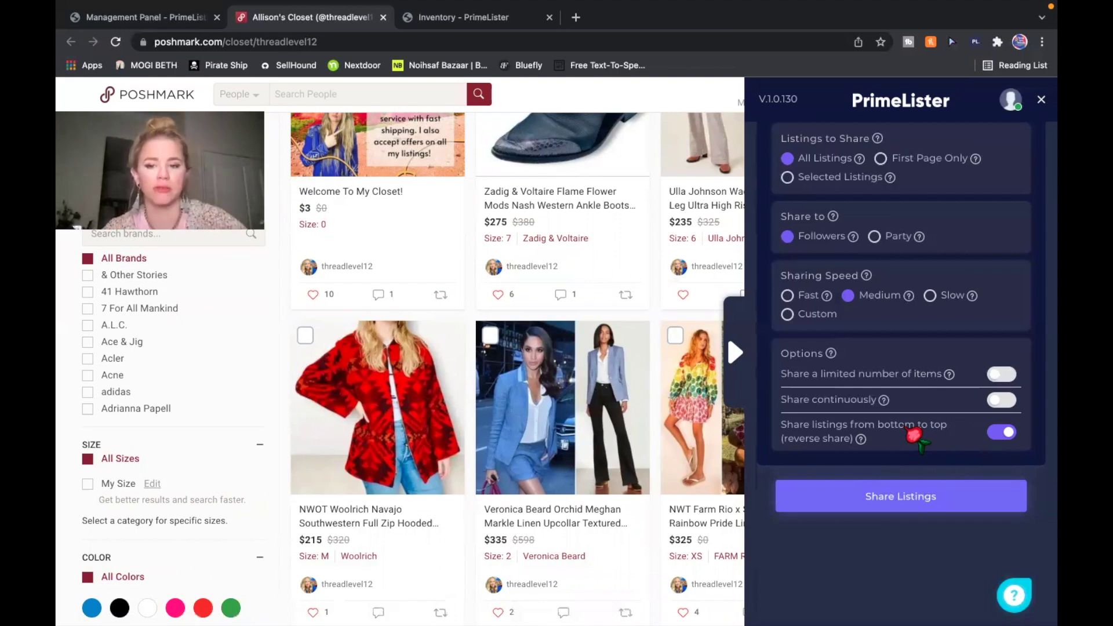
scroll(915, 435, "up", 3)
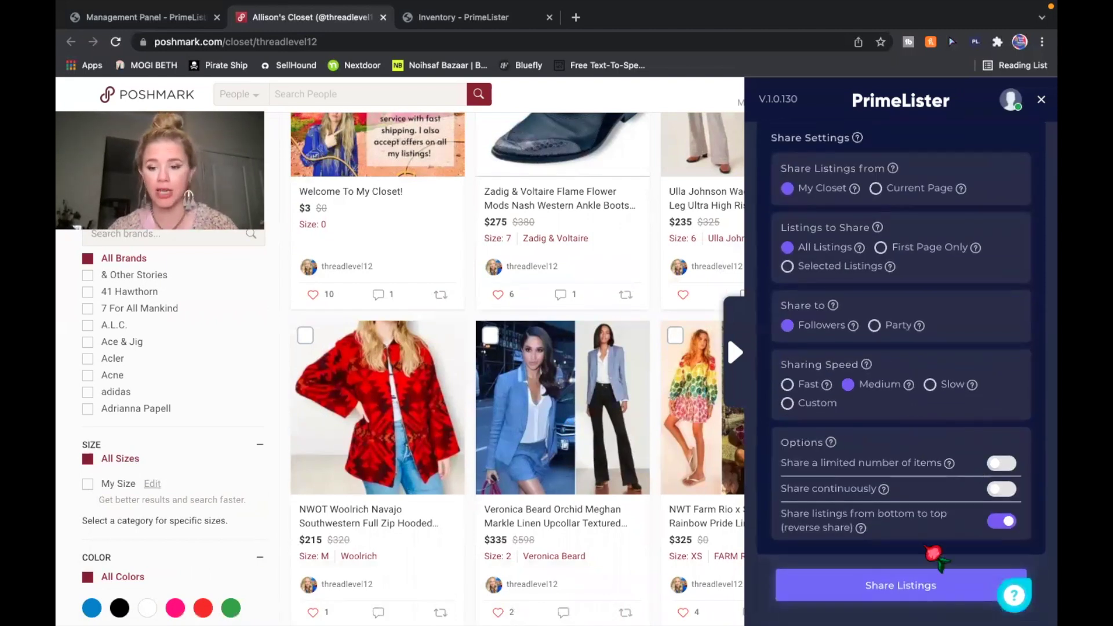
Try scheduling the share of all closet listings for every day at 10:00 PM starting 01/16/2022, and cancel the schedule
left_click(906, 584)
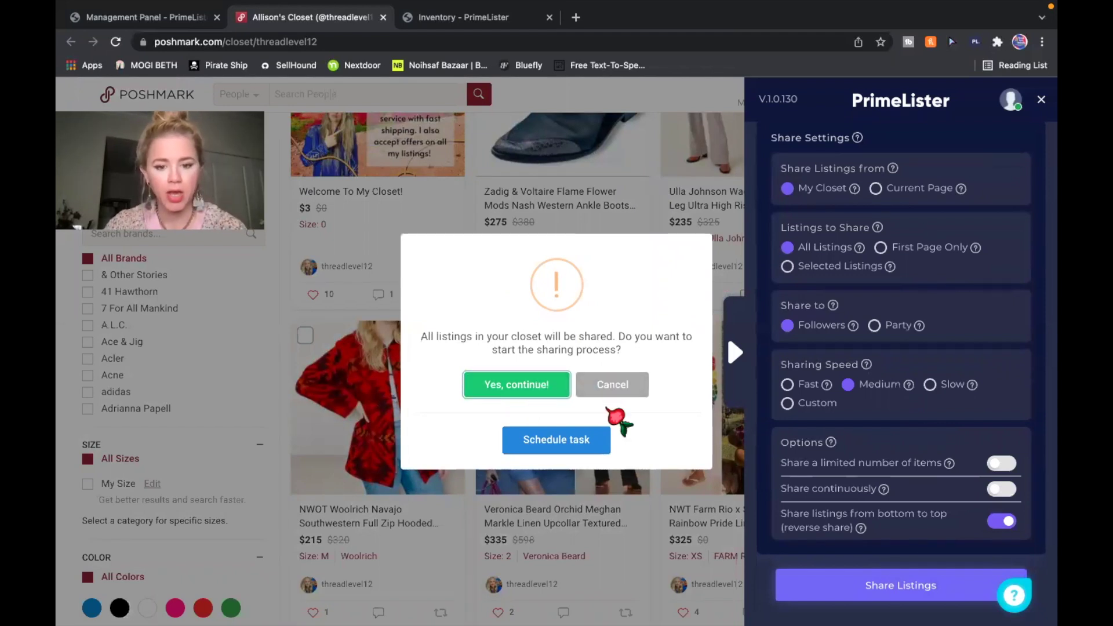
left_click(572, 440)
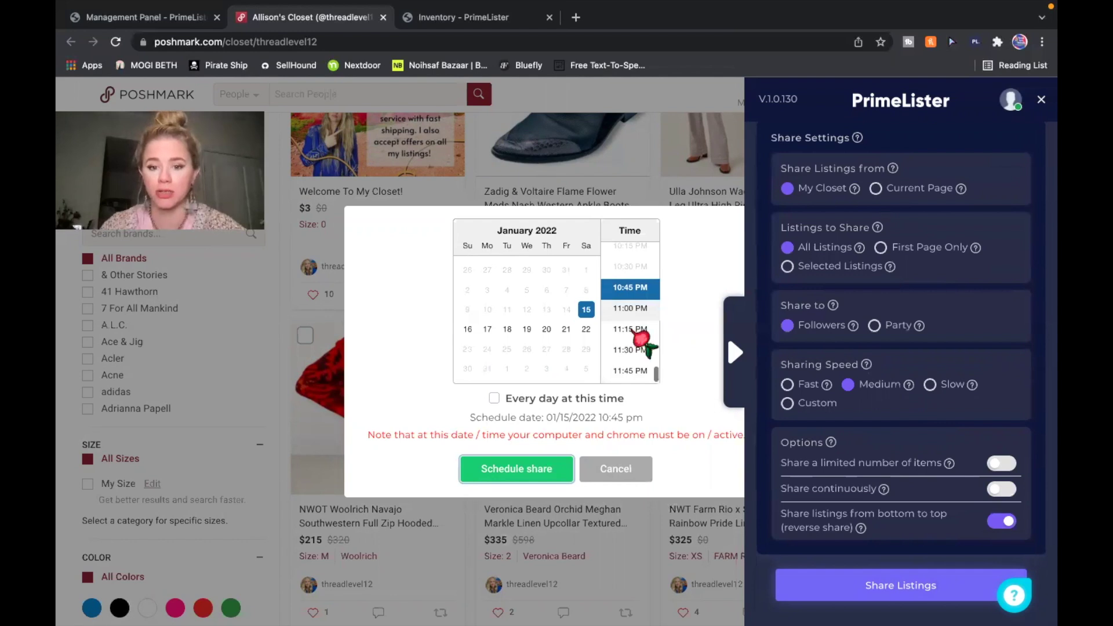
left_click(632, 333)
scroll(629, 316, "up", 2)
scroll(627, 311, "up", 1)
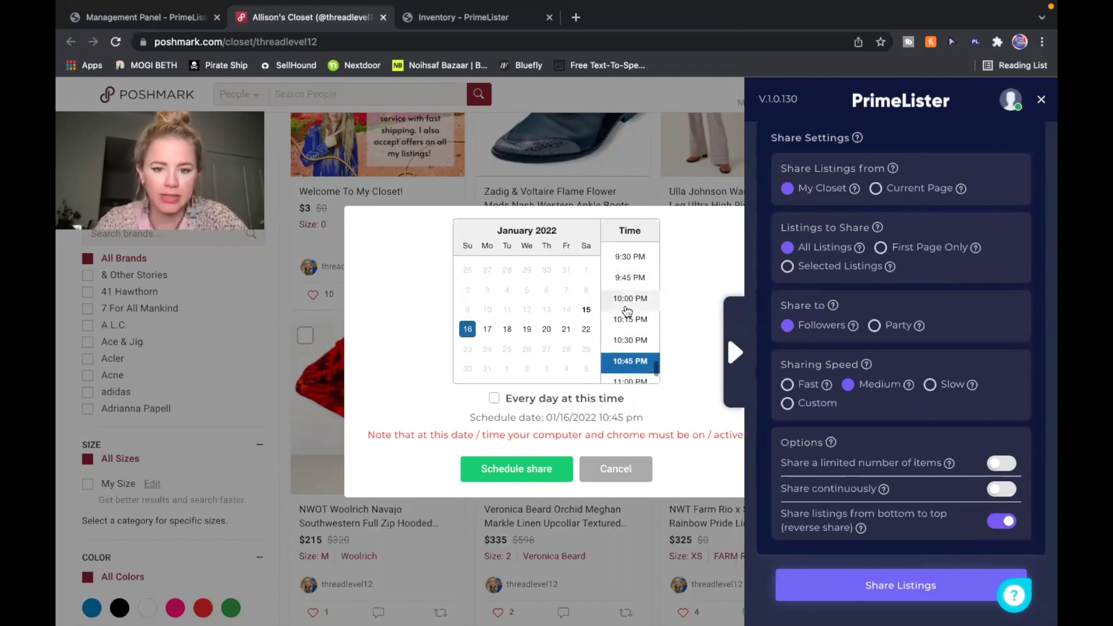
left_click(627, 300)
left_click(498, 399)
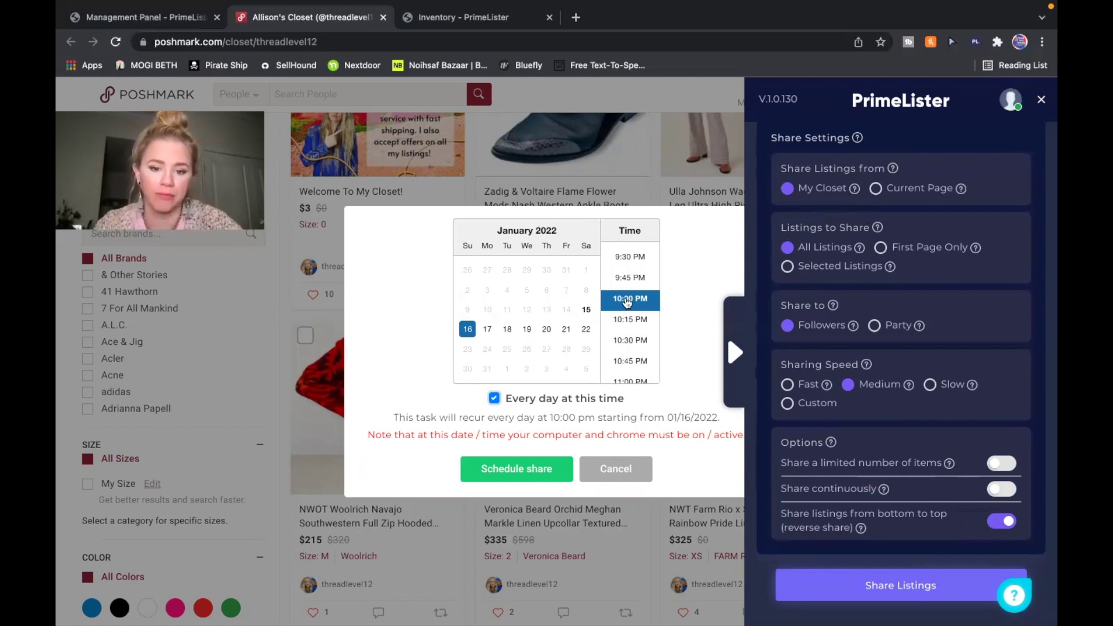
left_click(616, 469)
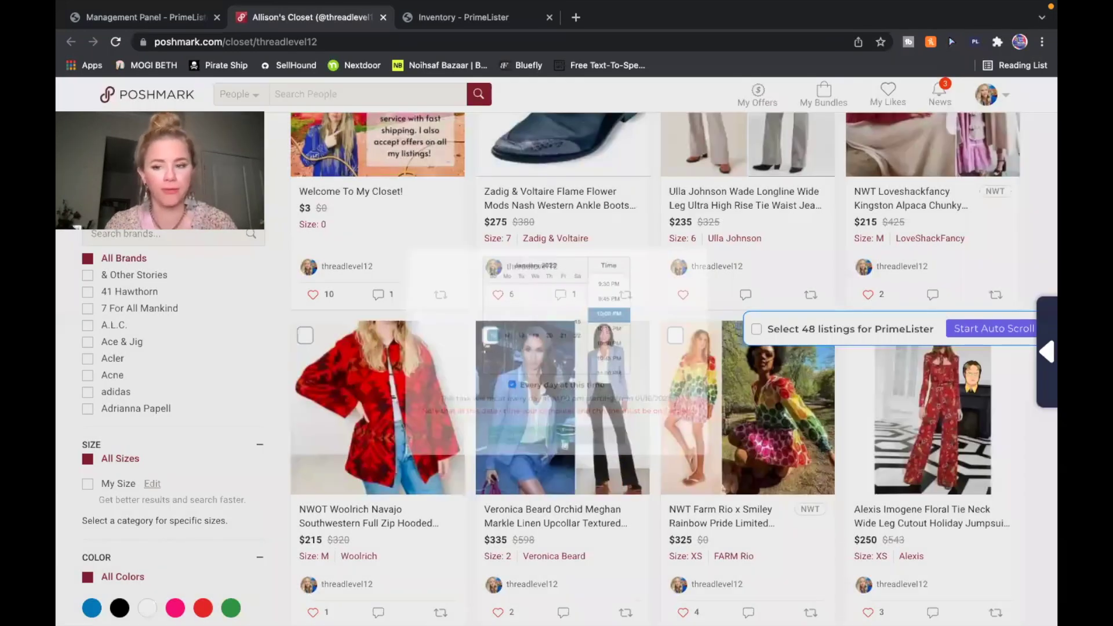
Look through the time slots offered for scheduling a share of all closet listings on 01/16/2022, and cancel the schedule
left_click(1046, 356)
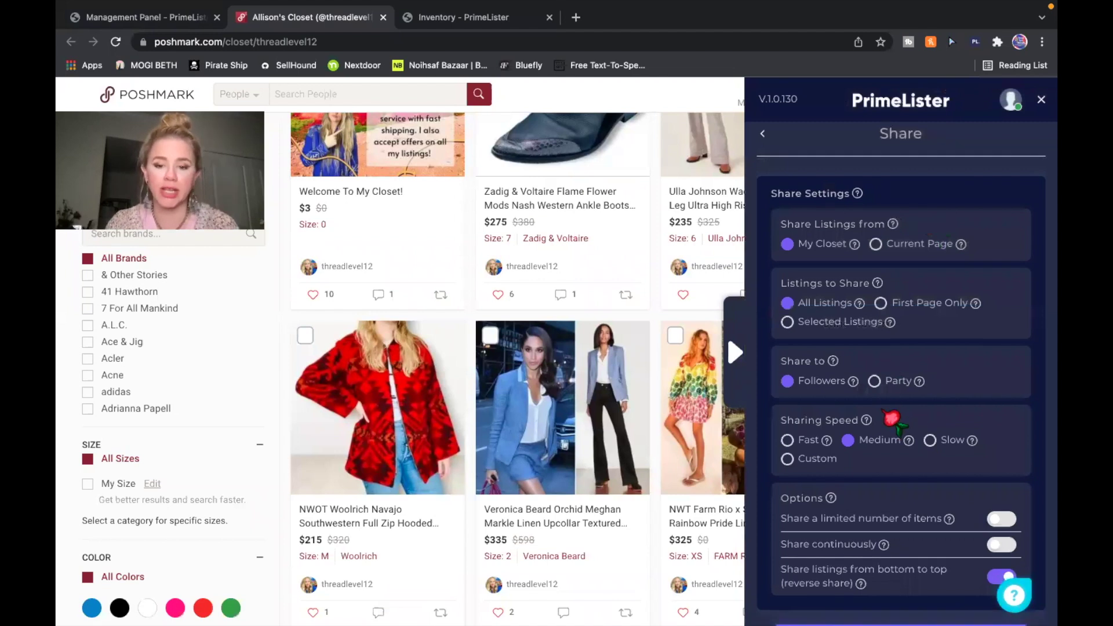
scroll(895, 423, "down", 3)
left_click(893, 511)
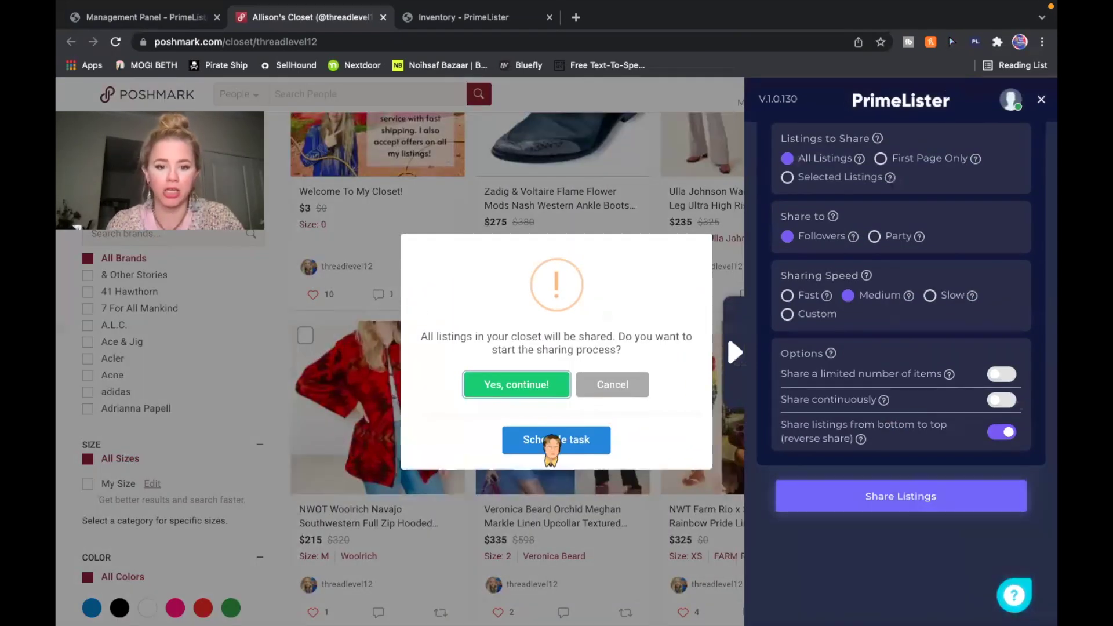
left_click(552, 442)
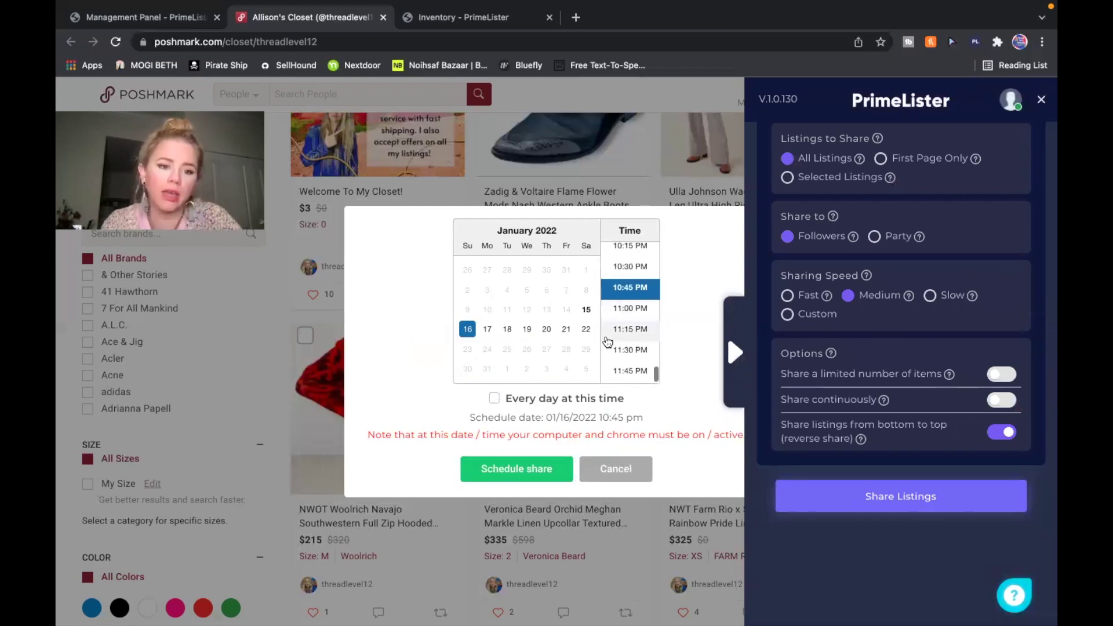
scroll(615, 341, "up", 15)
scroll(615, 341, "up", 3)
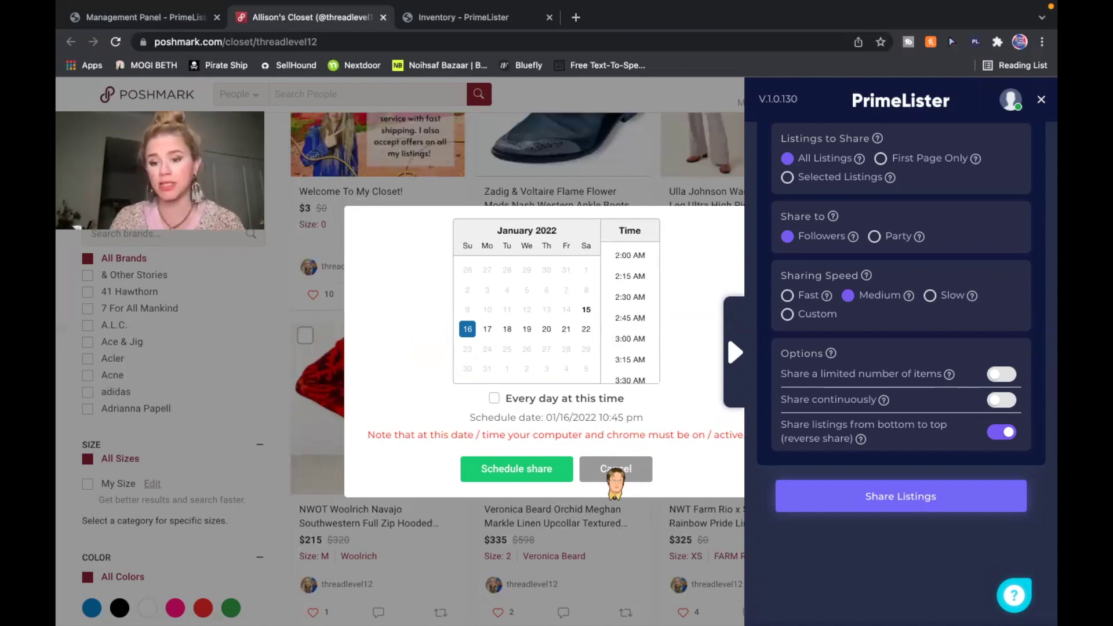
left_click(613, 472)
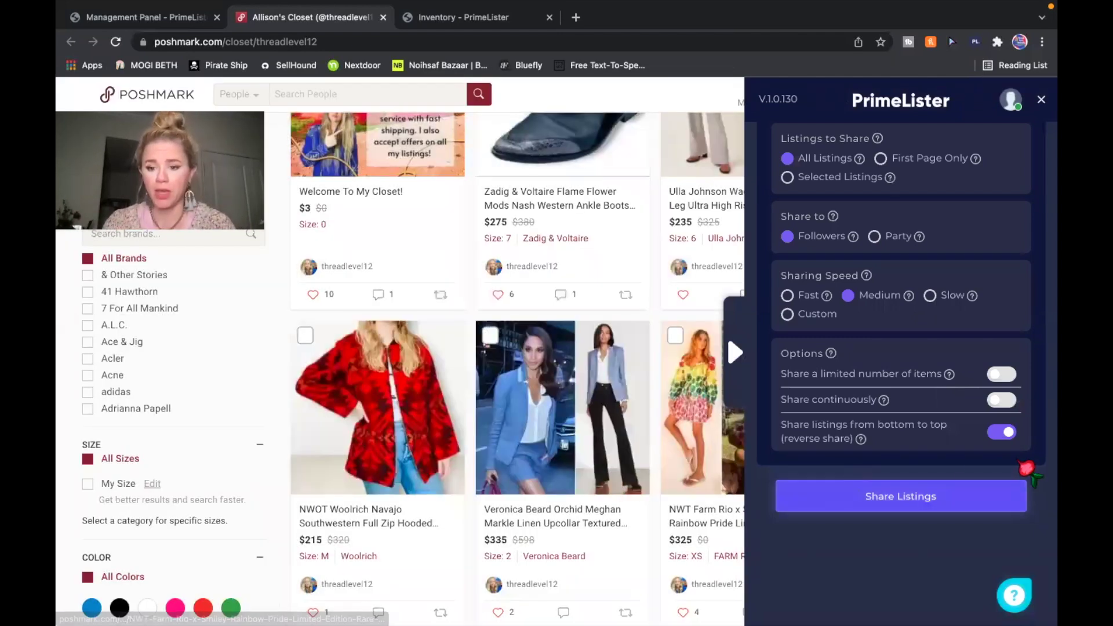
Review the scheduled tasks in the Poshmark Assistant and reschedule the missed ones
scroll(829, 215, "up", 3)
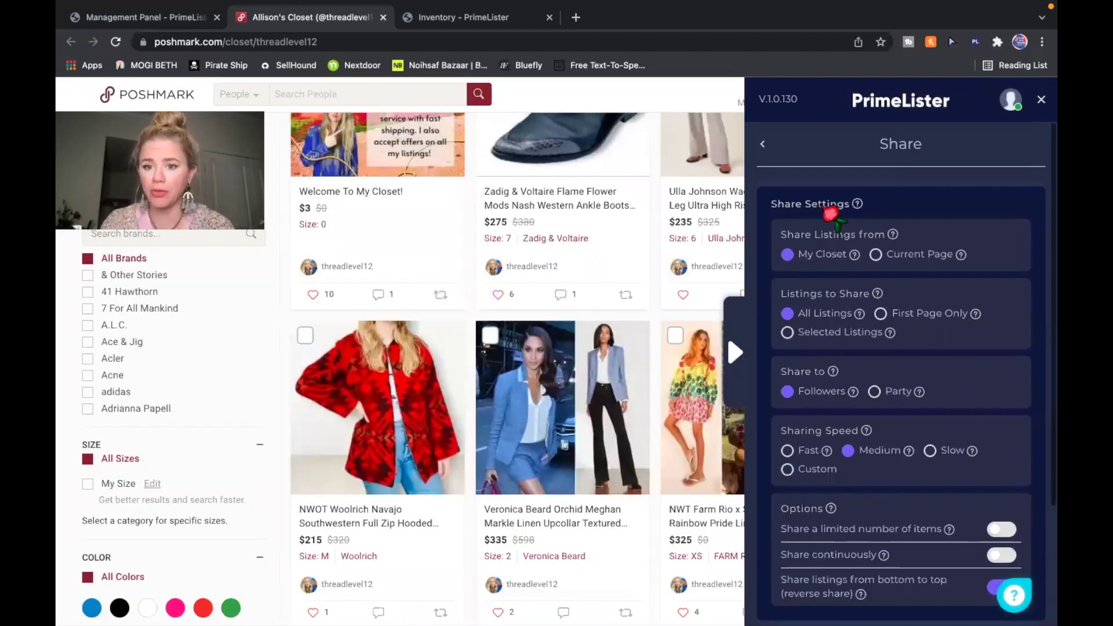
left_click(763, 145)
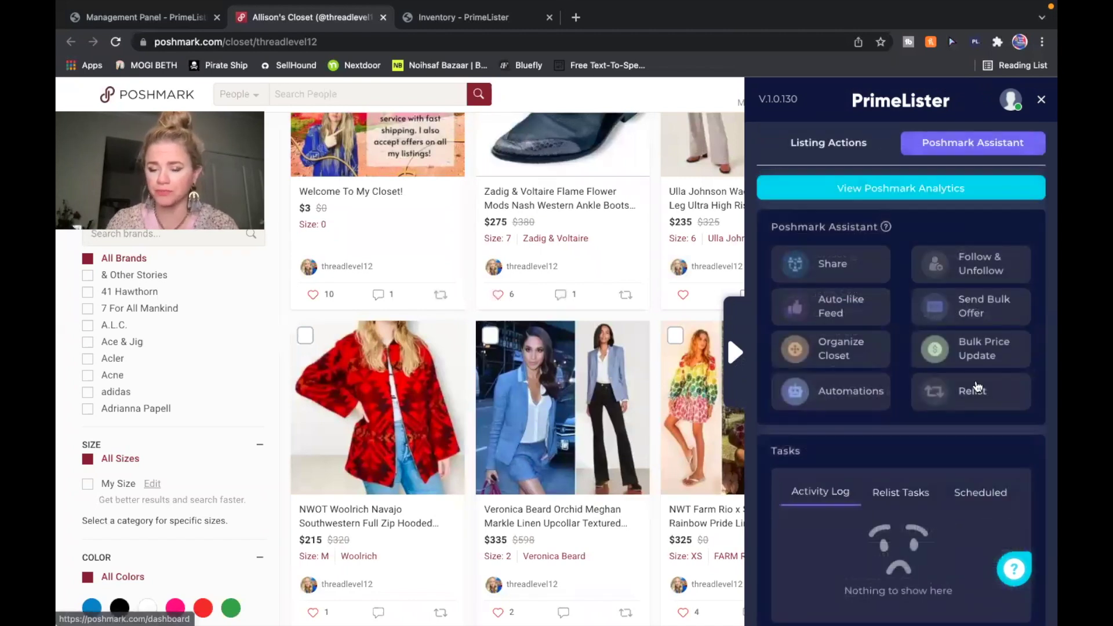
scroll(978, 388, "down", 2)
left_click(981, 384)
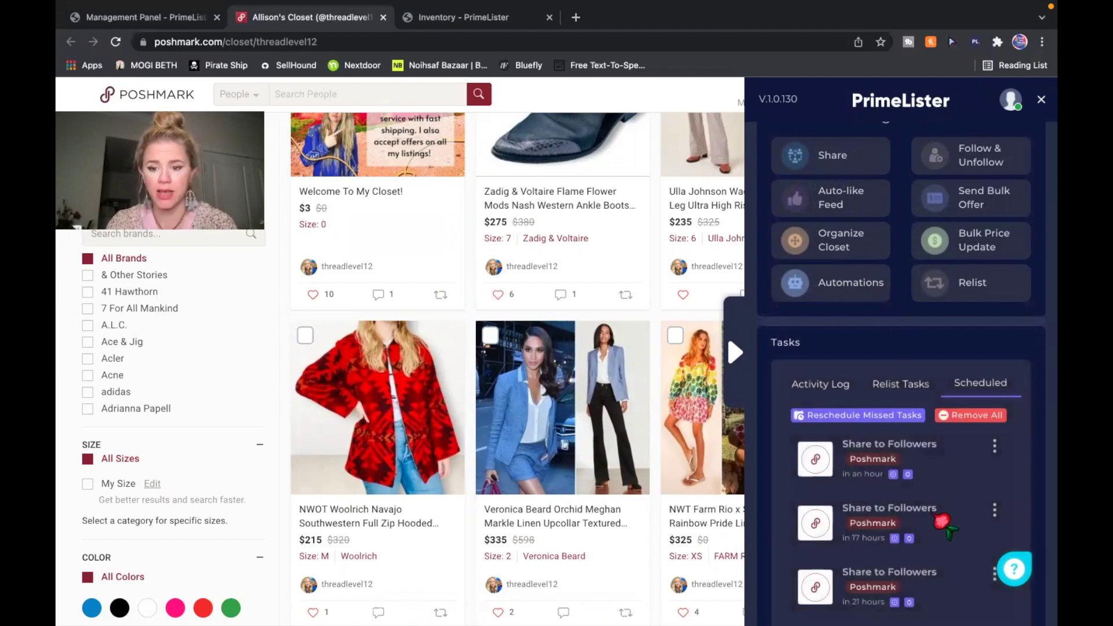
scroll(942, 522, "down", 1)
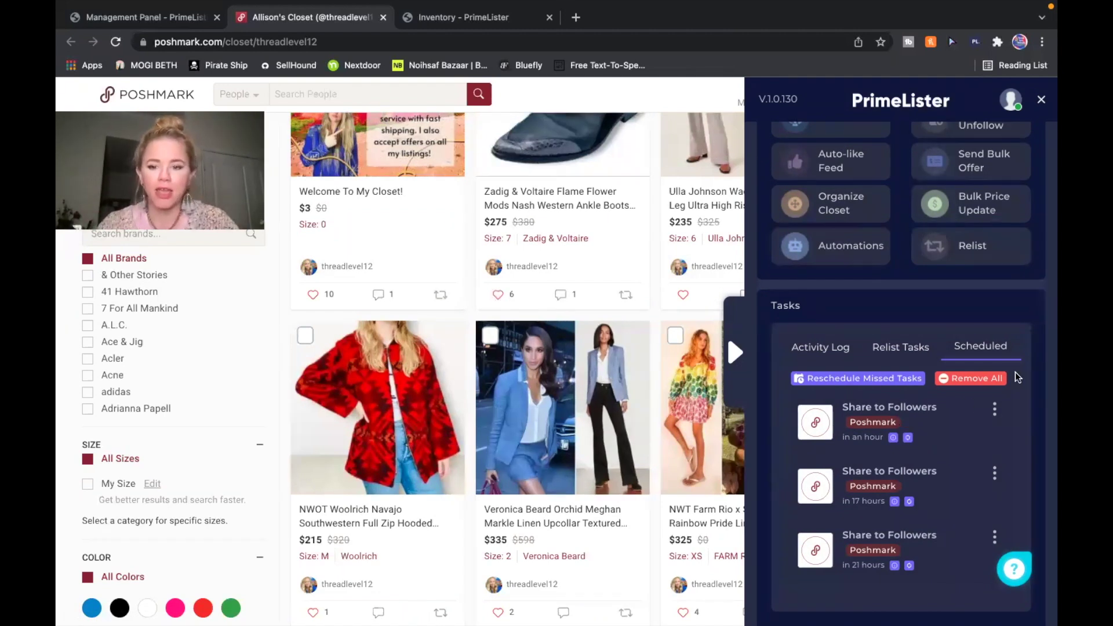
left_click(873, 382)
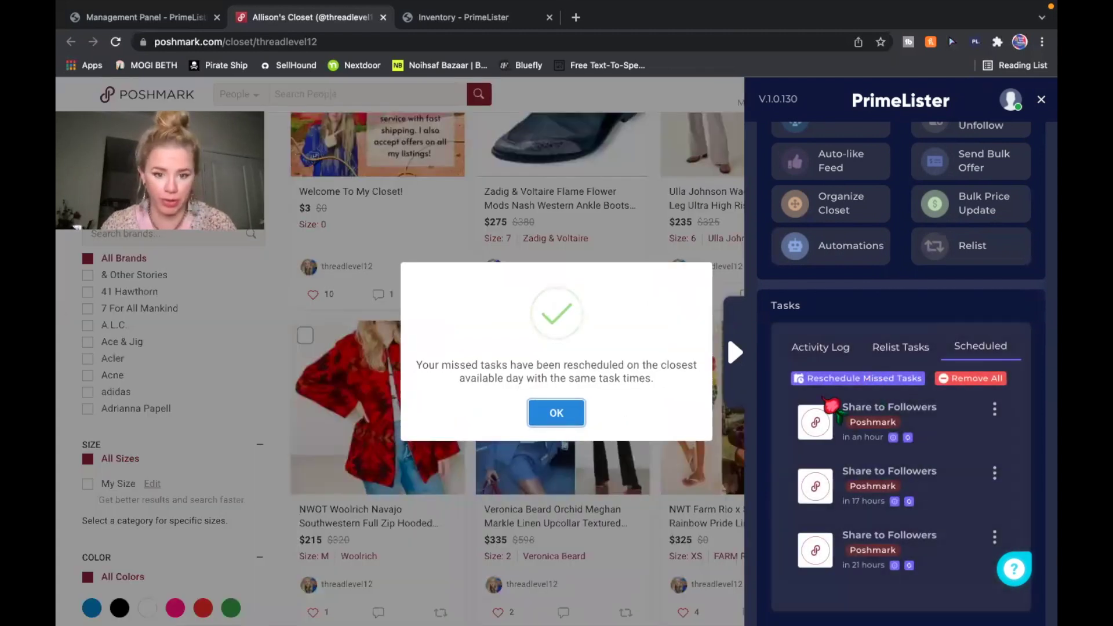
left_click(557, 412)
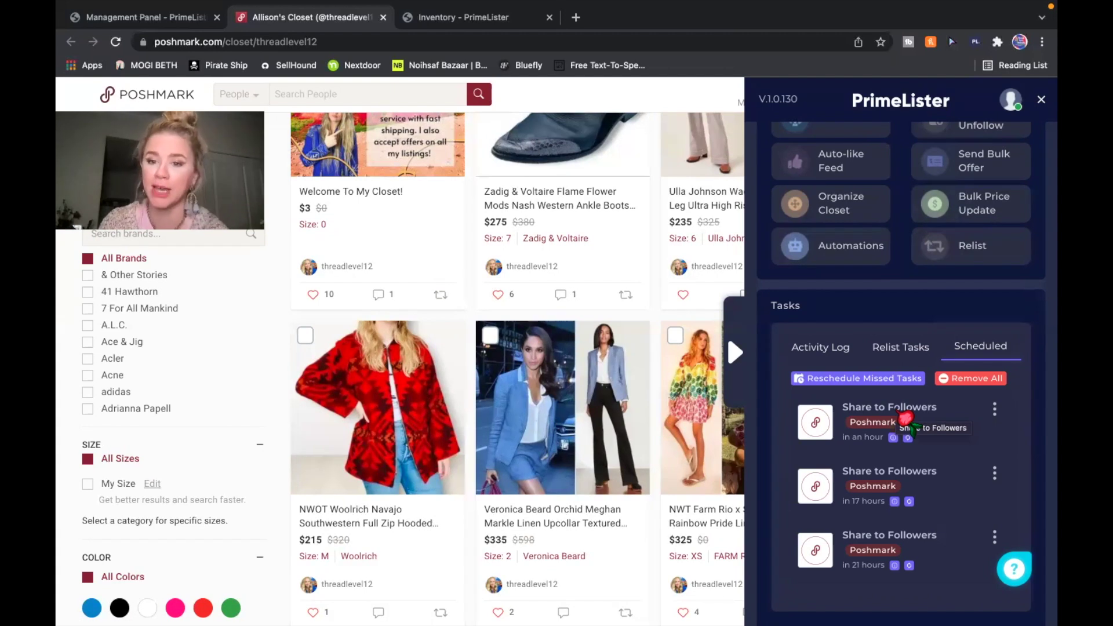
Start organizing the closet and try moving the Zadig & Voltaire ankle boots listing far down the layout
scroll(919, 299, "up", 3)
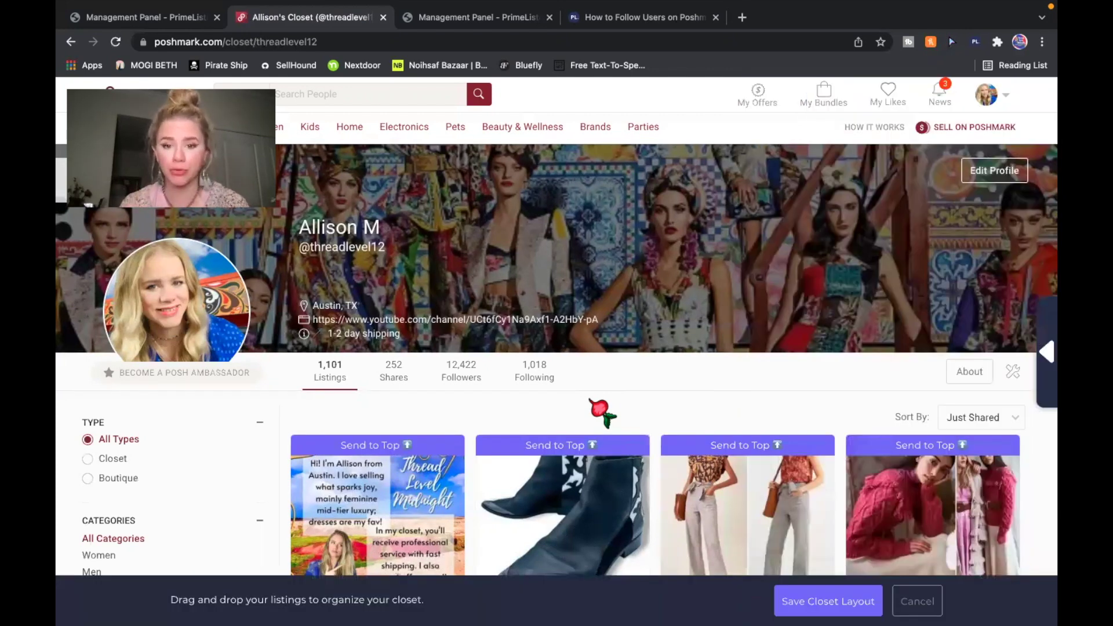
scroll(601, 412, "down", 3)
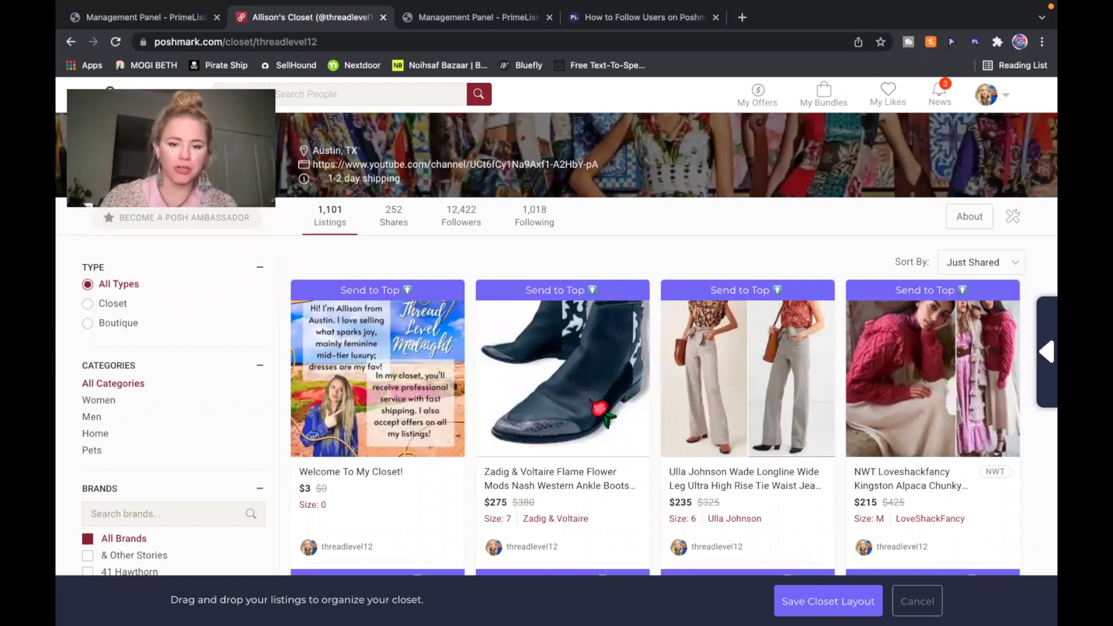
scroll(597, 409, "down", 3)
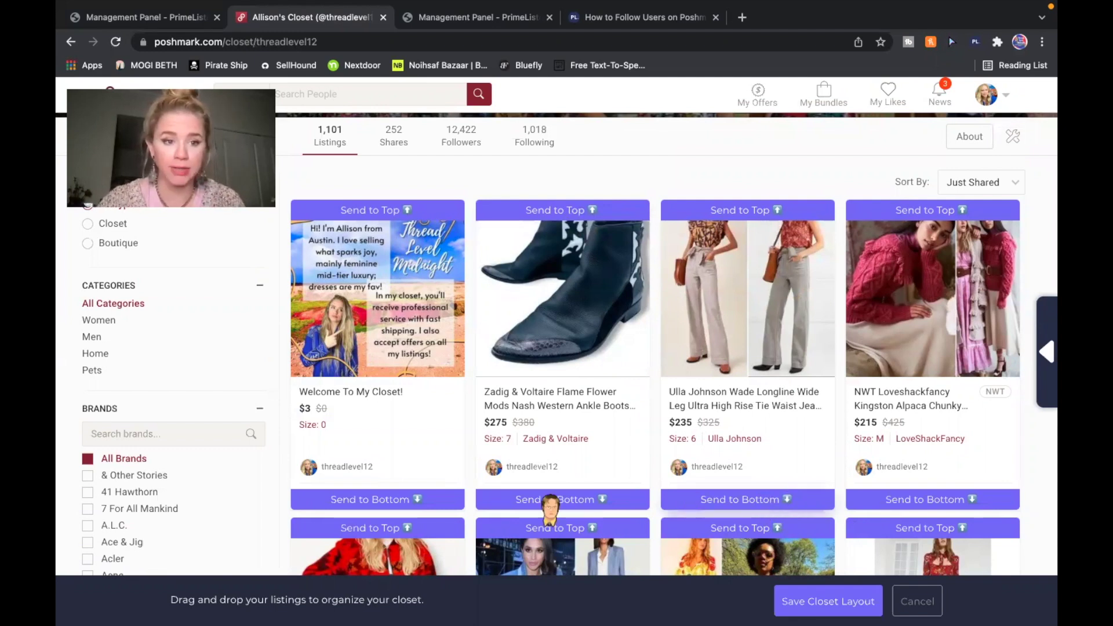
scroll(580, 475, "down", 3)
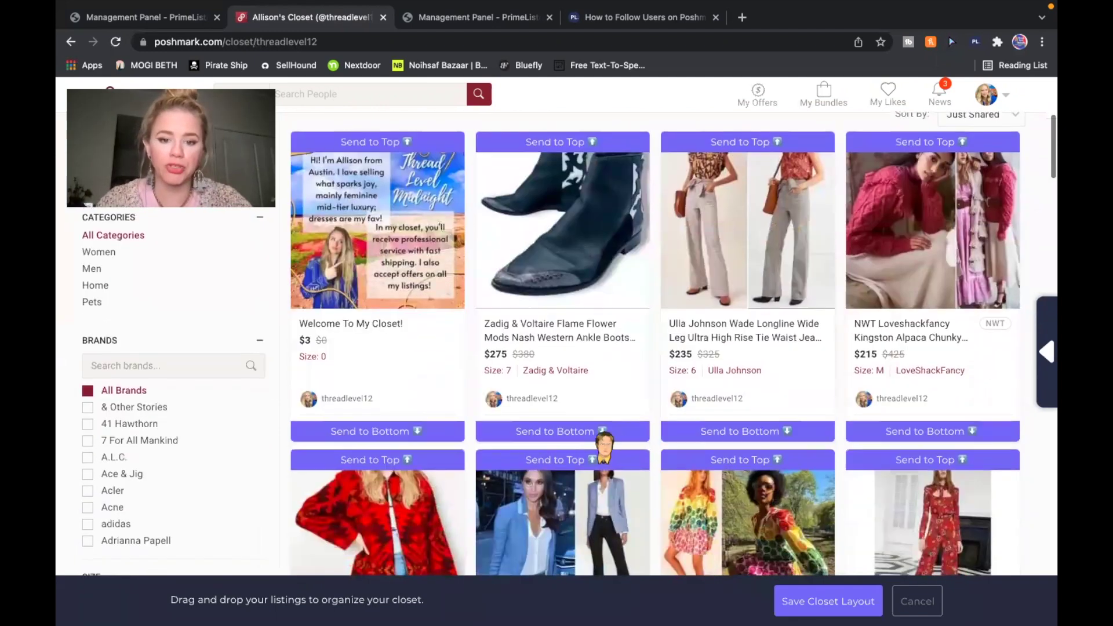
left_click_drag(597, 323, 498, 160)
left_click_drag(568, 296, 574, 348)
scroll(580, 354, "down", 15)
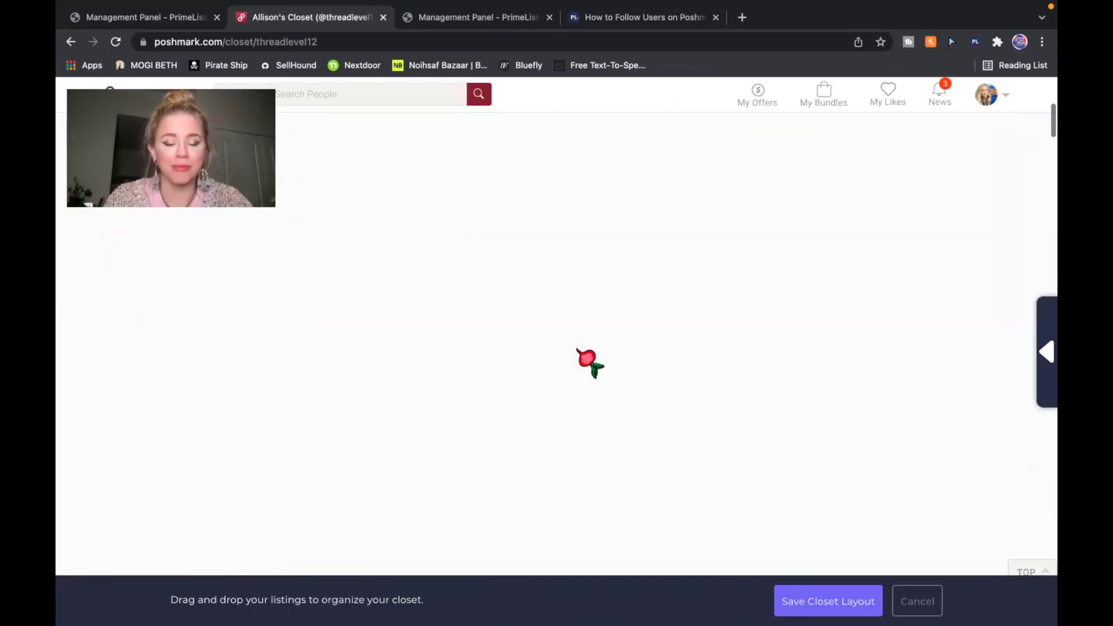
Look through the first rows of the rearranged closet to check the listing order
scroll(579, 351, "down", 3)
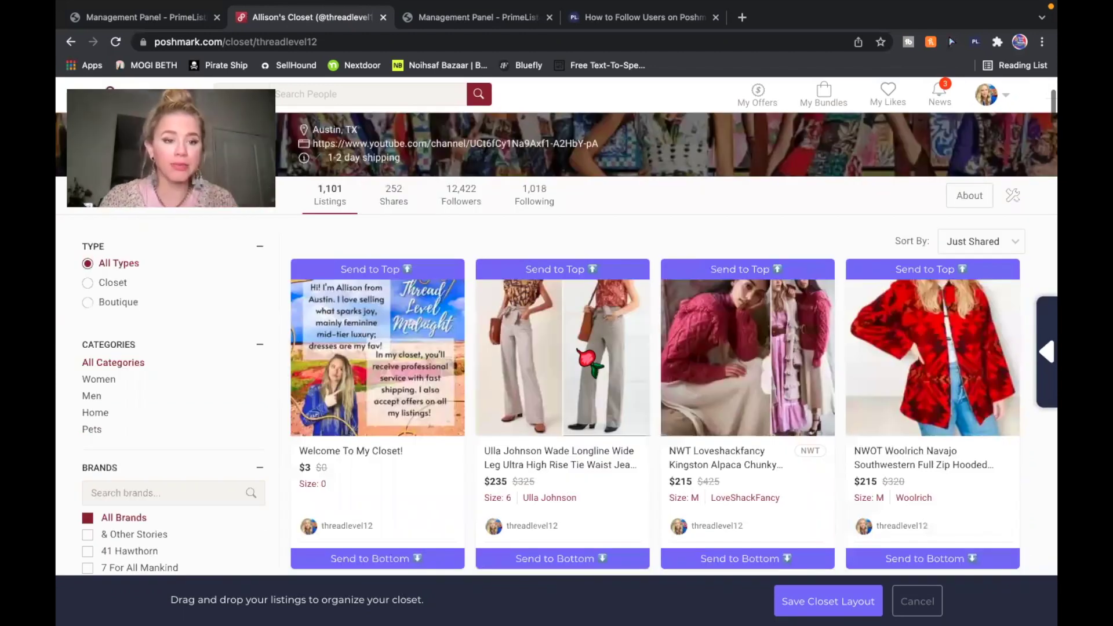
scroll(587, 359, "down", 1)
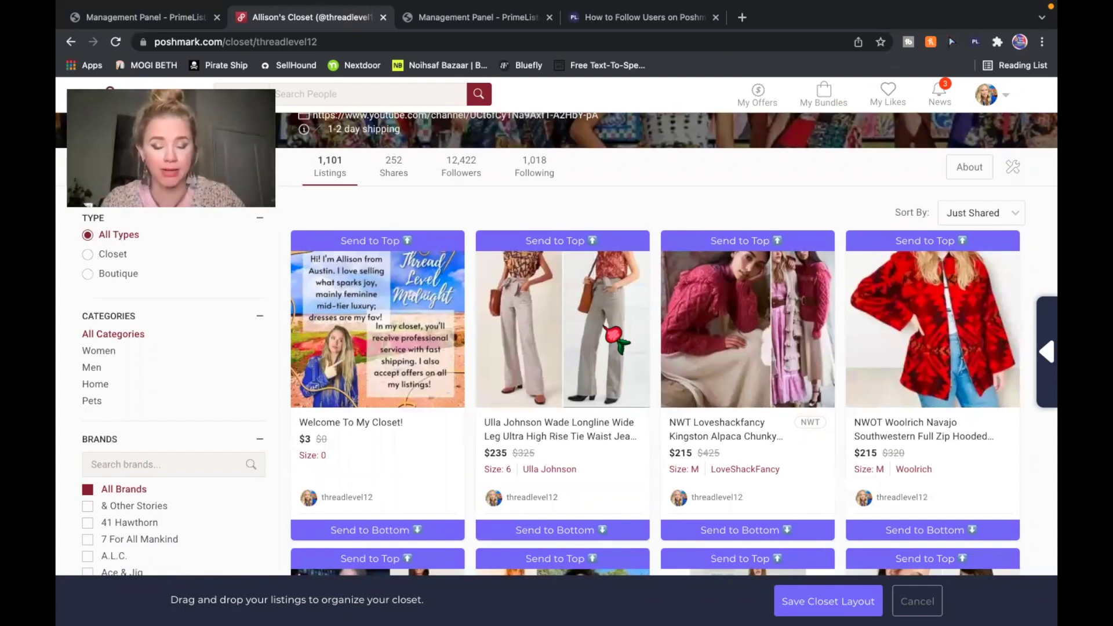
scroll(615, 339, "down", 5)
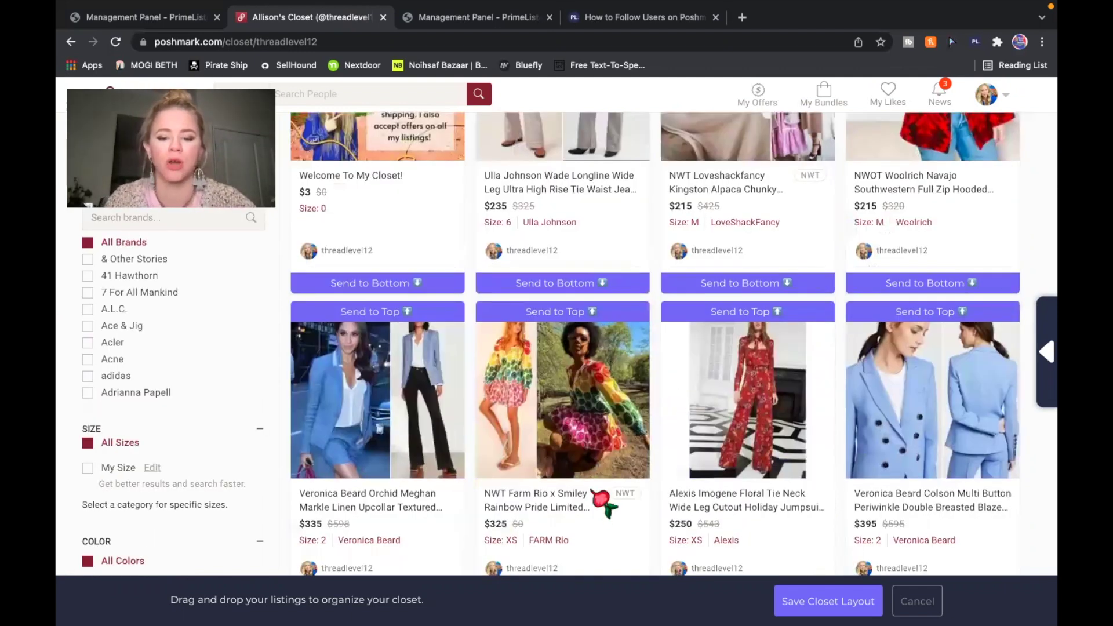
scroll(600, 503, "down", 4)
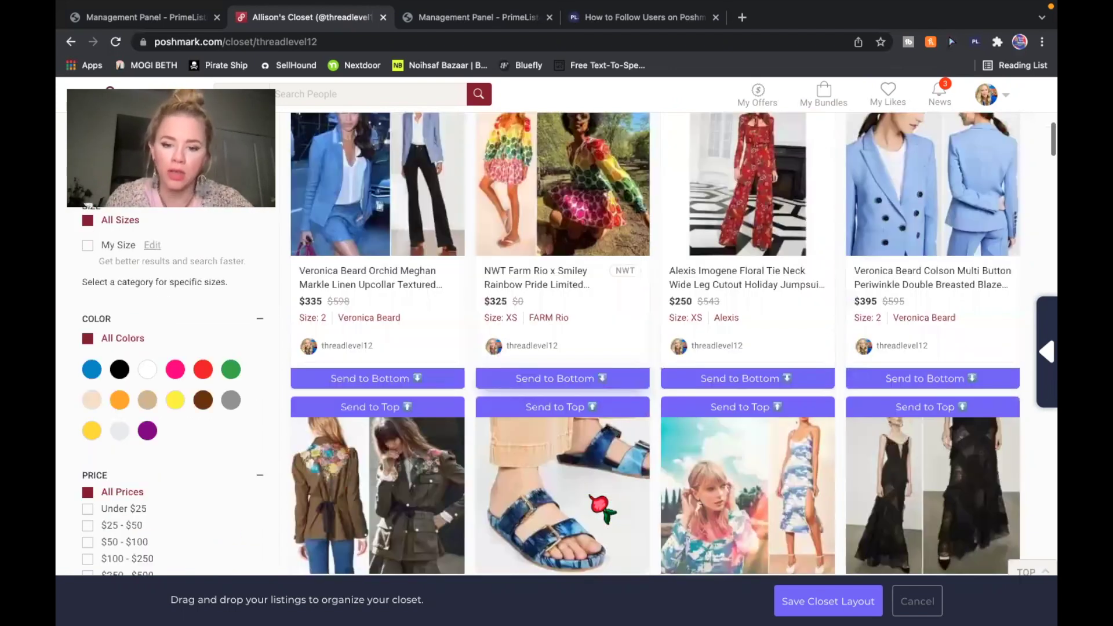
scroll(600, 504, "down", 6)
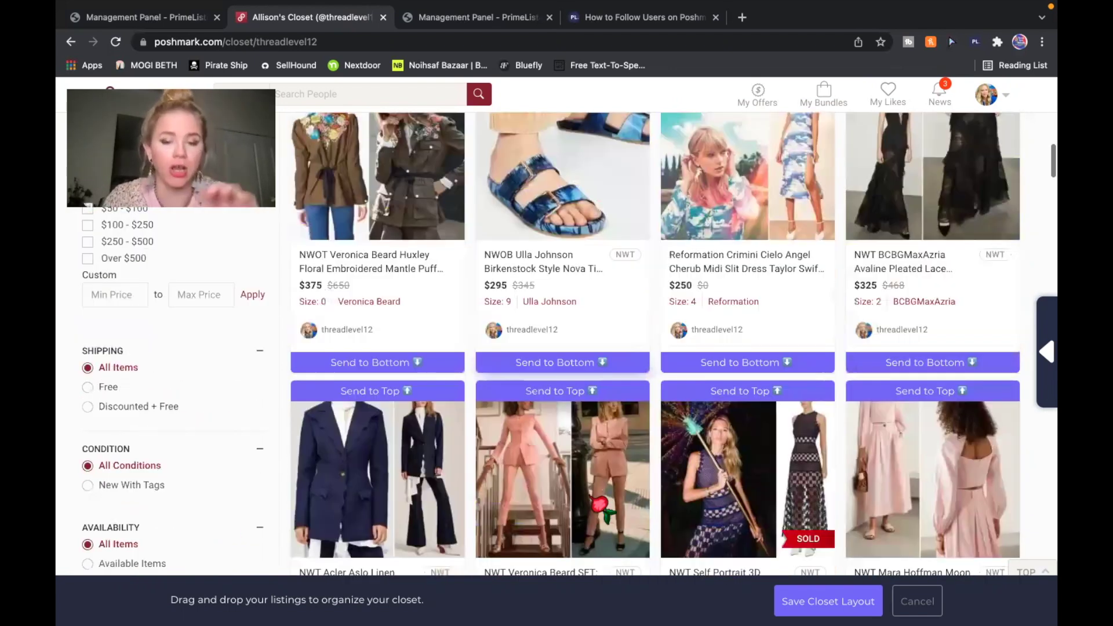
scroll(600, 504, "up", 20)
scroll(600, 504, "down", 5)
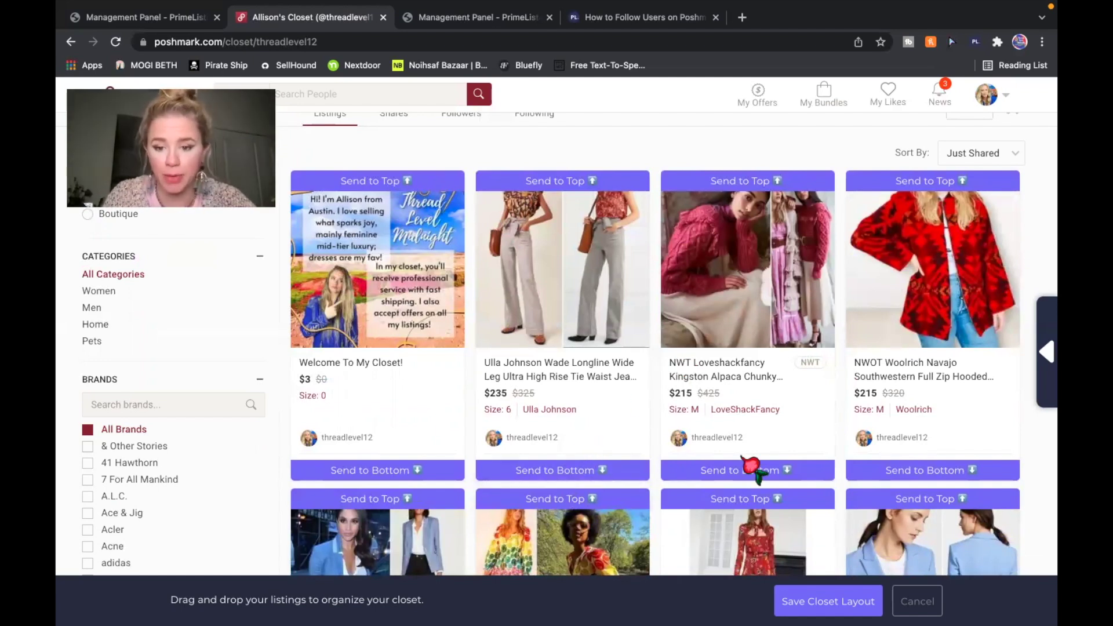
Send the Altuzarra checked woven pants listing to the top of the closet layout
scroll(939, 461, "down", 5)
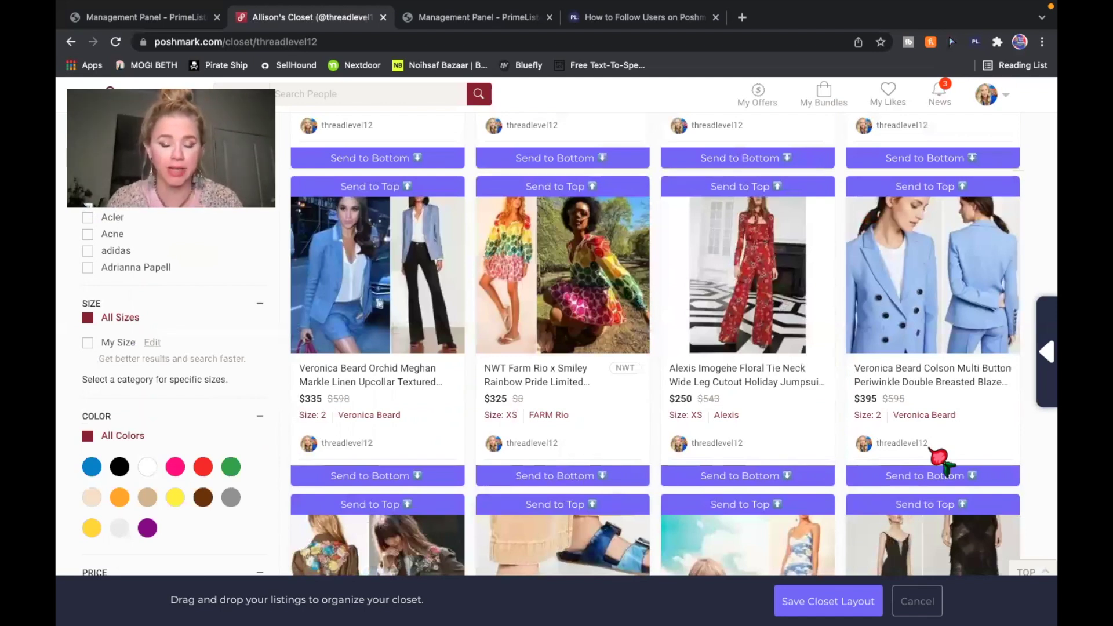
scroll(940, 461, "down", 5)
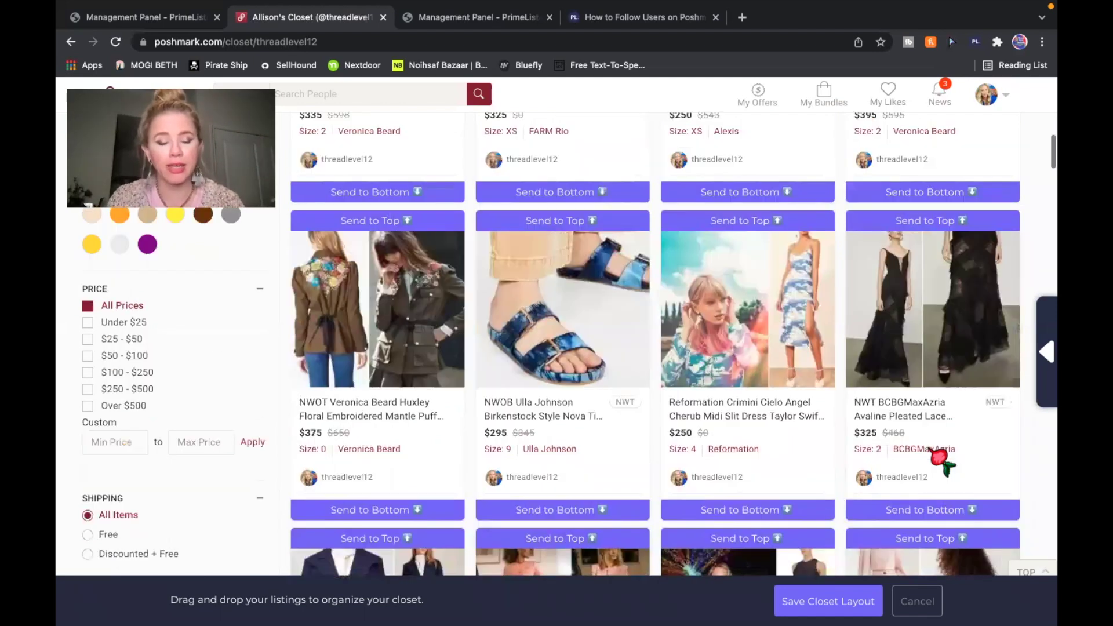
scroll(939, 459, "down", 3)
scroll(940, 459, "down", 5)
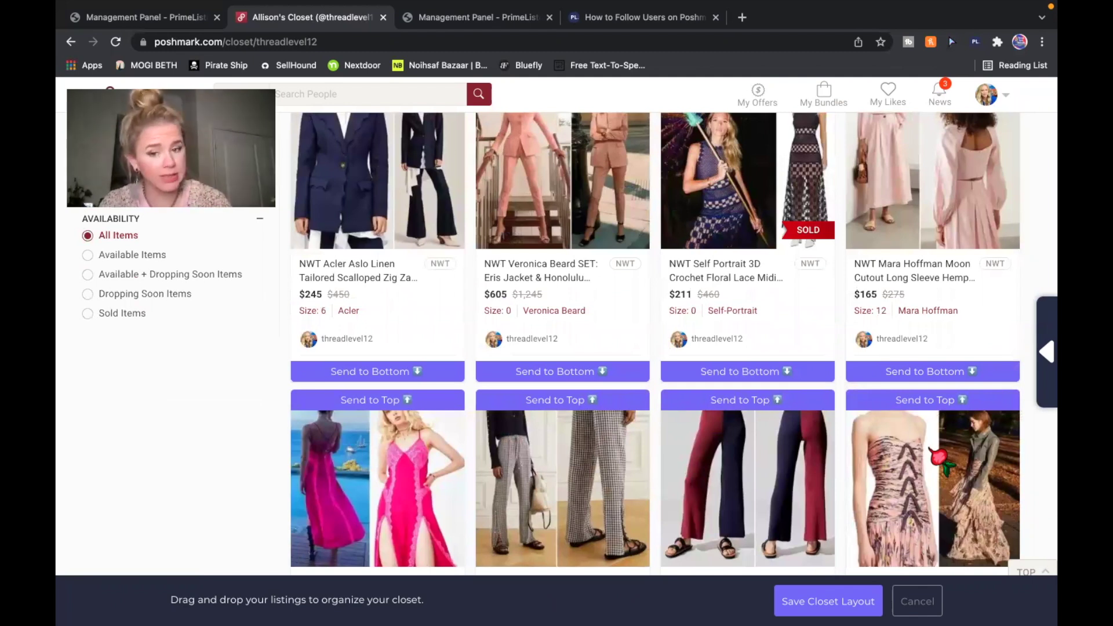
scroll(722, 436, "down", 2)
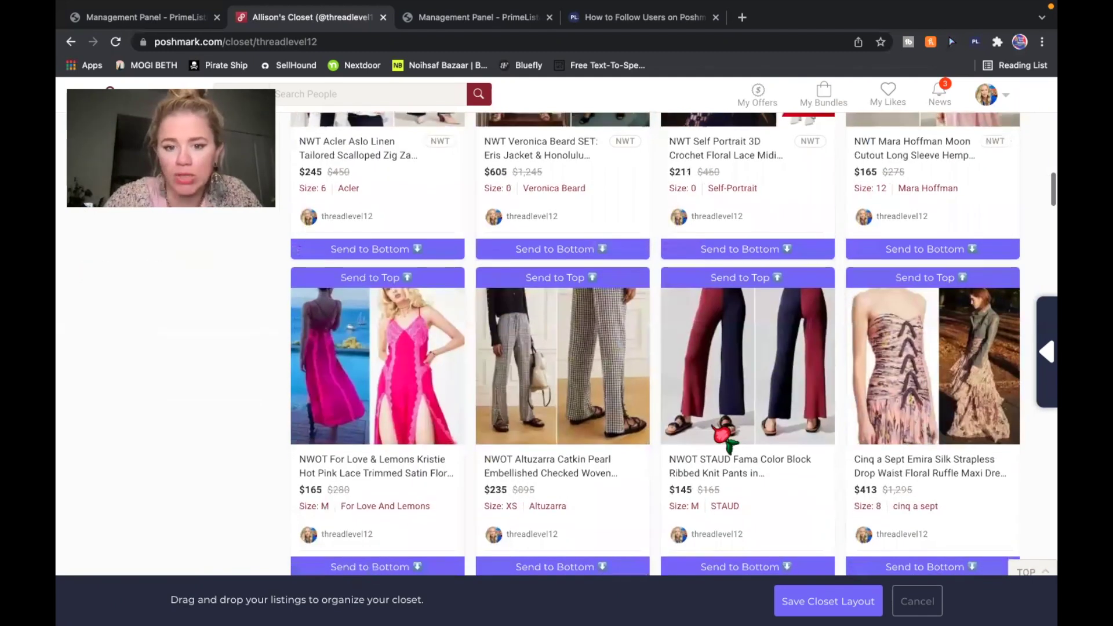
scroll(721, 436, "down", 1)
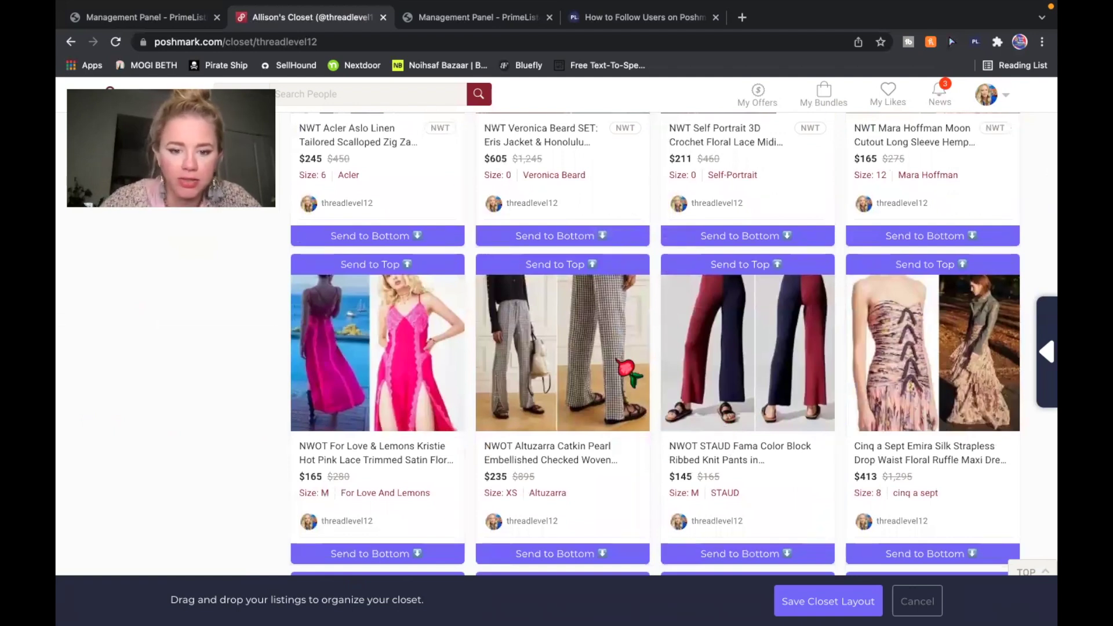
left_click(618, 265)
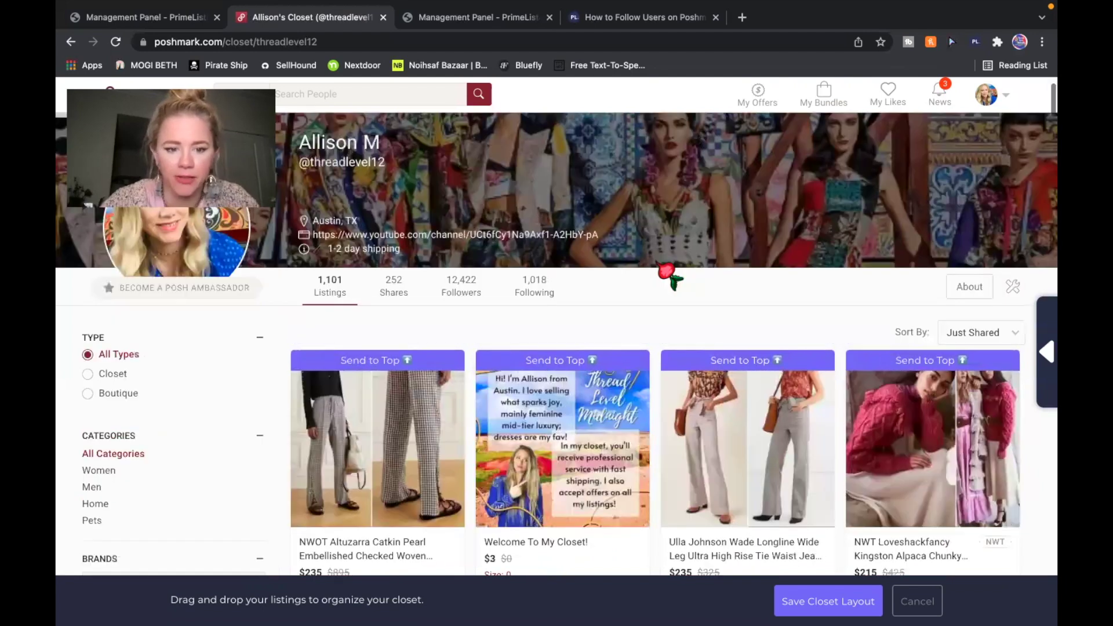
Send the Isabel Marant lace-up hiking sneakers listing to the top, and cancel the closet layout changes
scroll(666, 272, "down", 7)
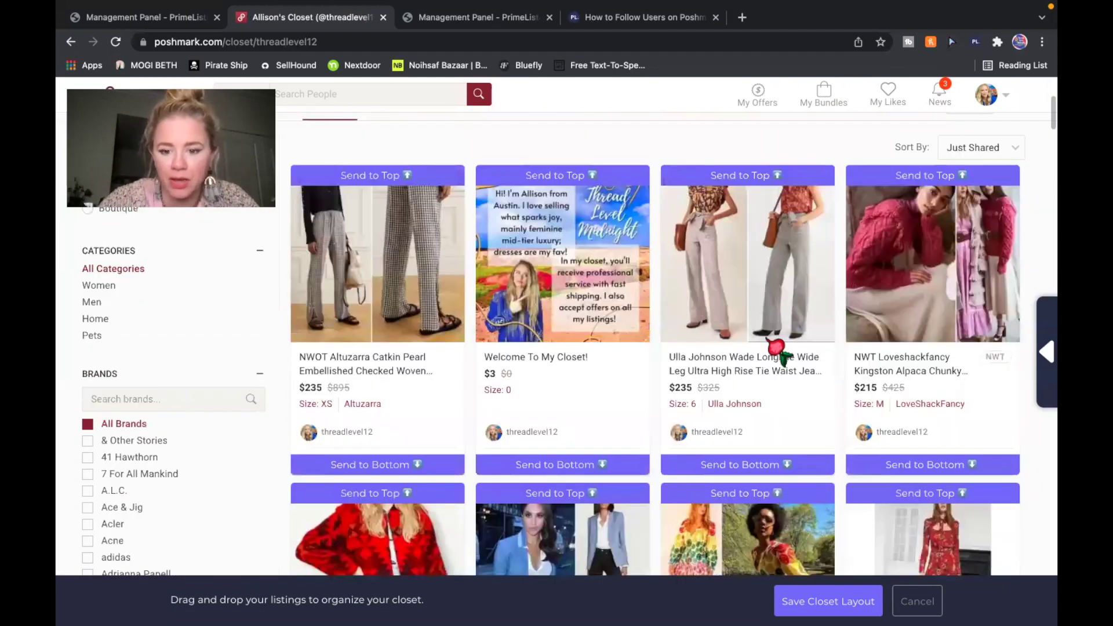
scroll(775, 348, "down", 20)
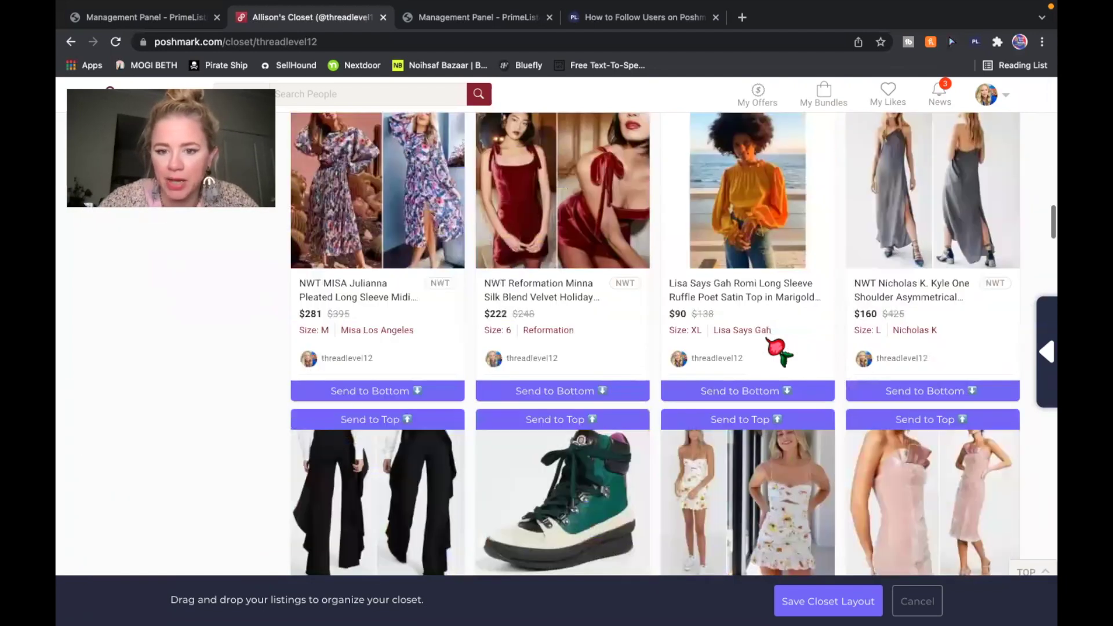
scroll(773, 345, "up", 1)
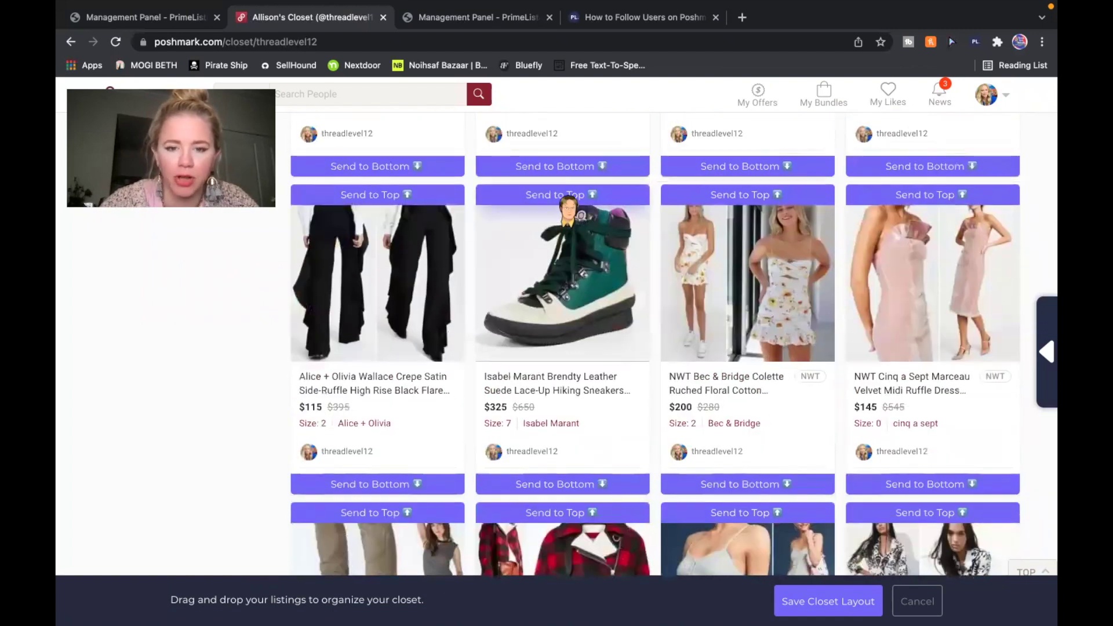
left_click(567, 196)
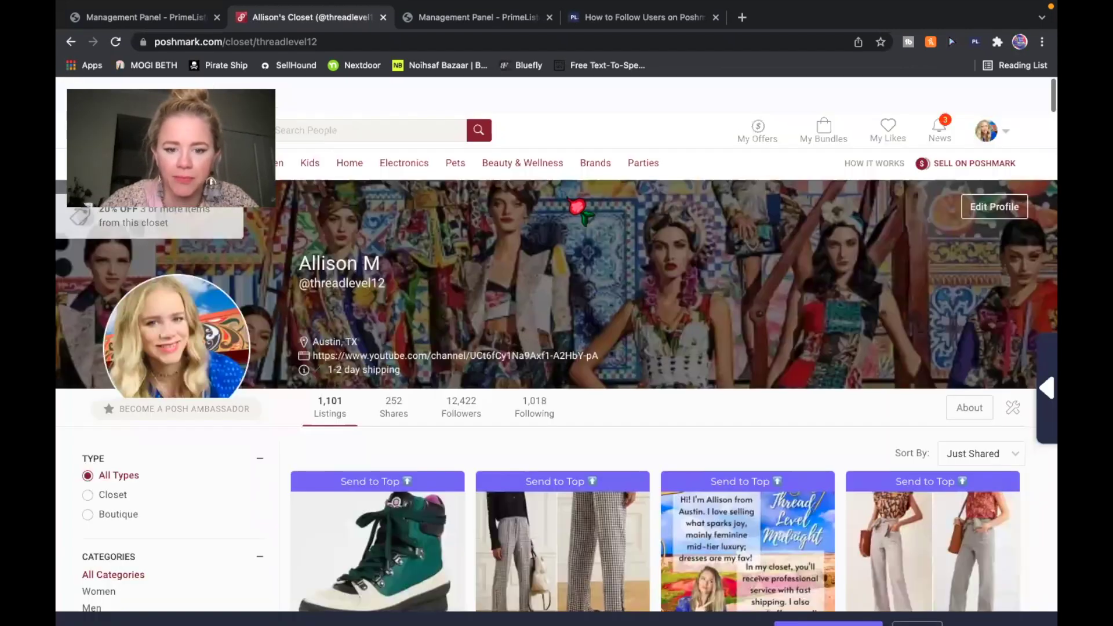
scroll(577, 207, "down", 4)
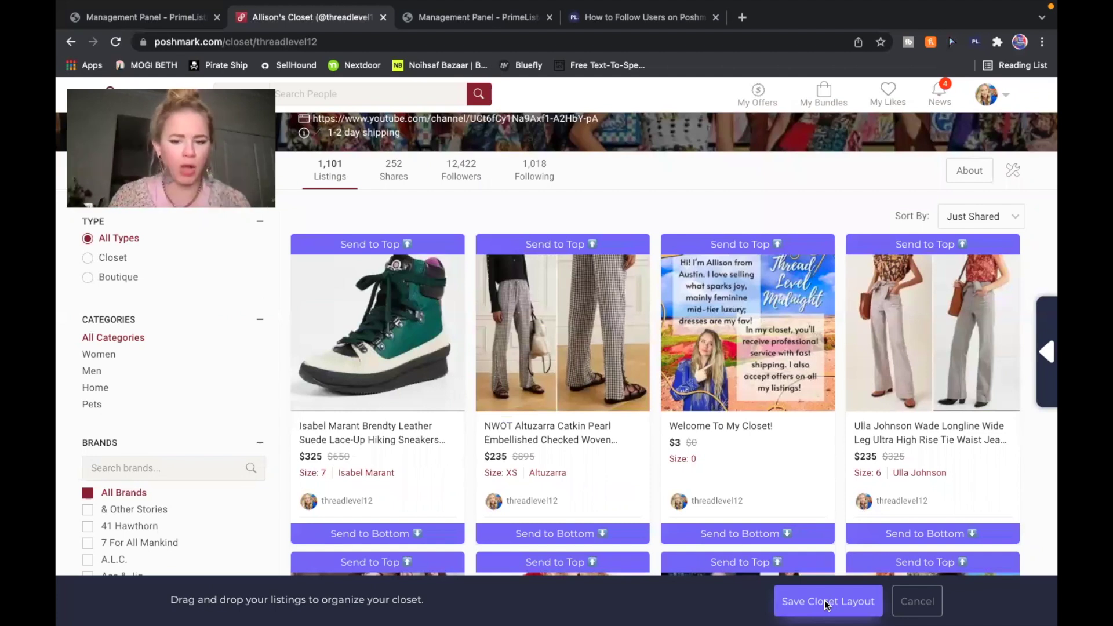
left_click(916, 602)
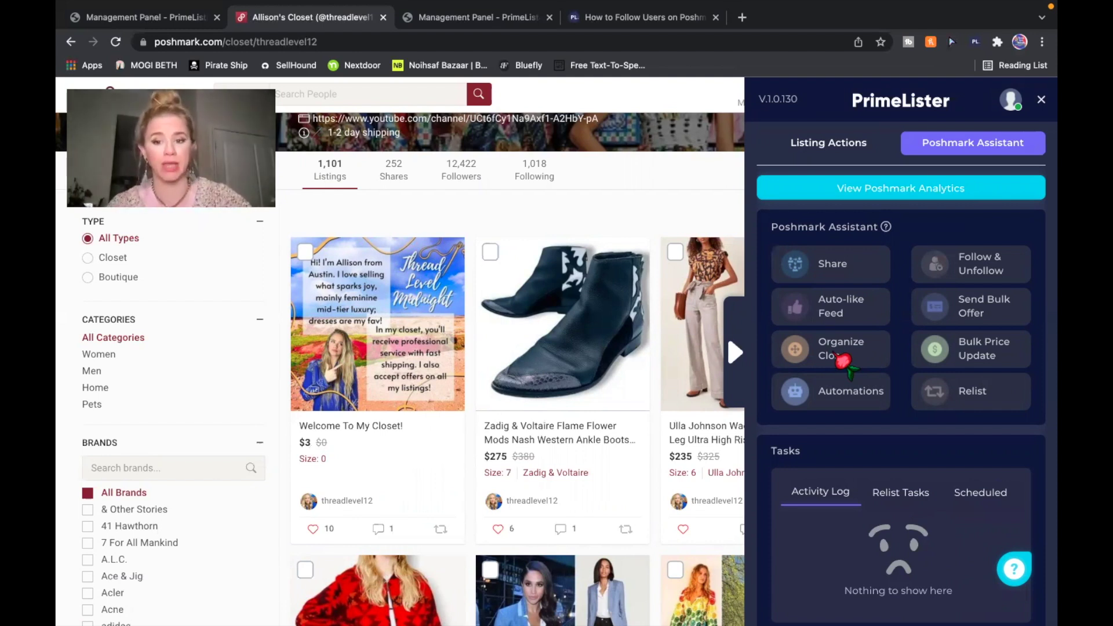
Open the Poshmark Assistant's automation settings
left_click(851, 394)
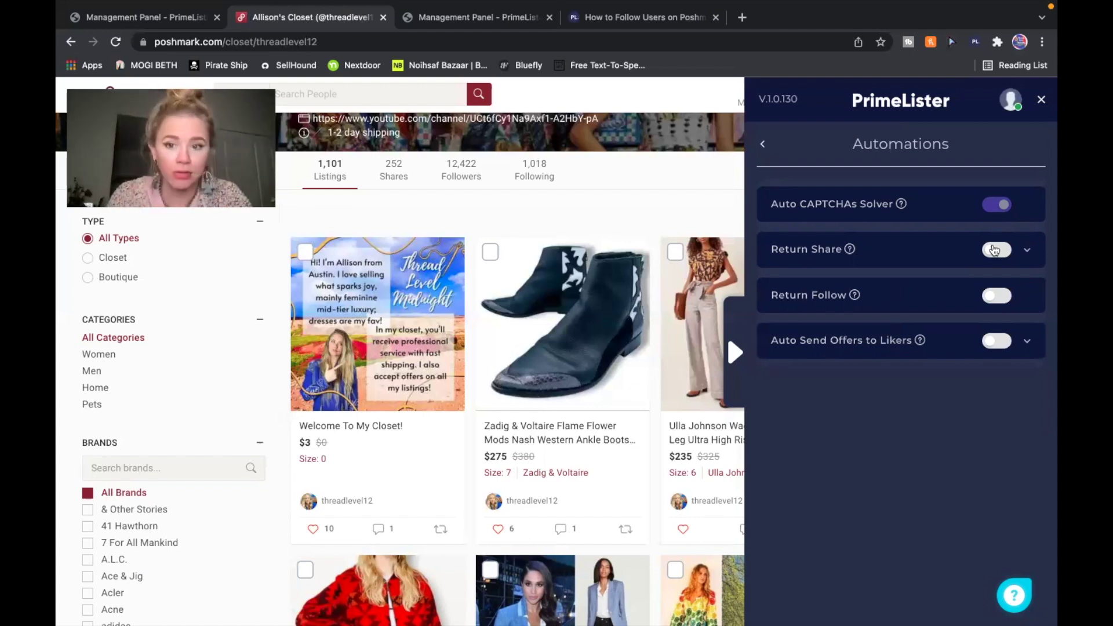
Try the Return Share automation with a return share count of 100 items, and switch it off
left_click(995, 251)
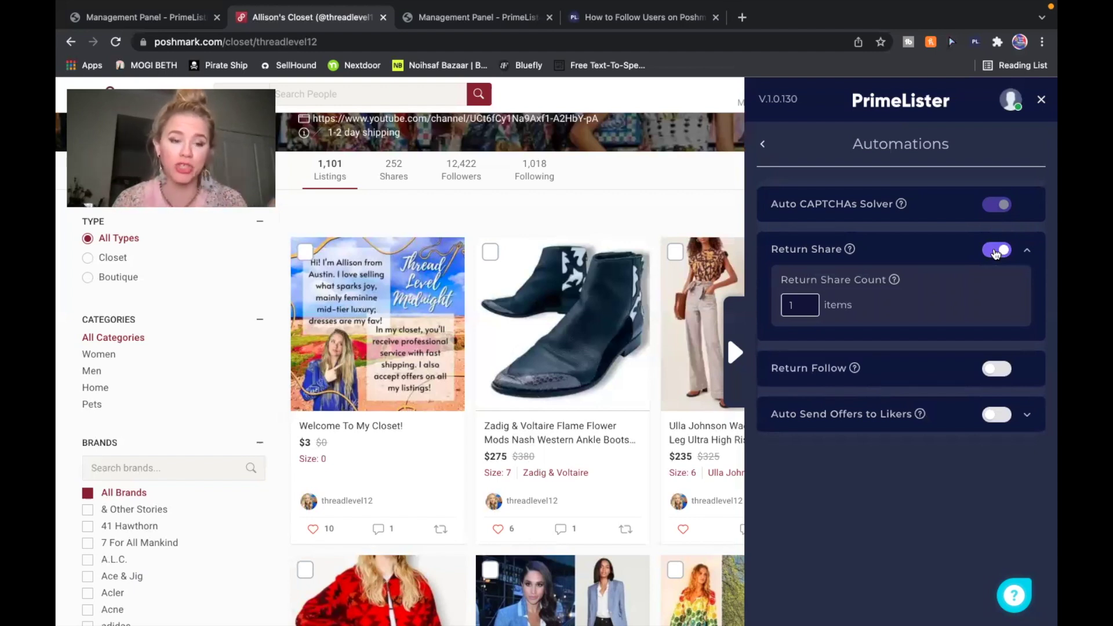
left_click(806, 310)
key("BackSpace")
type("100")
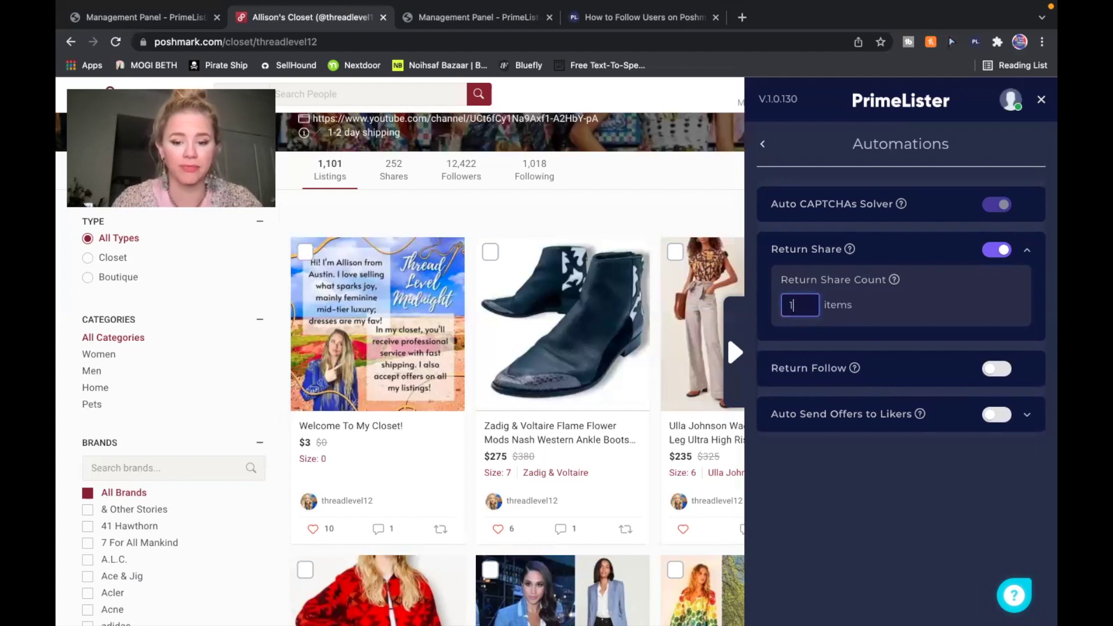
key("Tab")
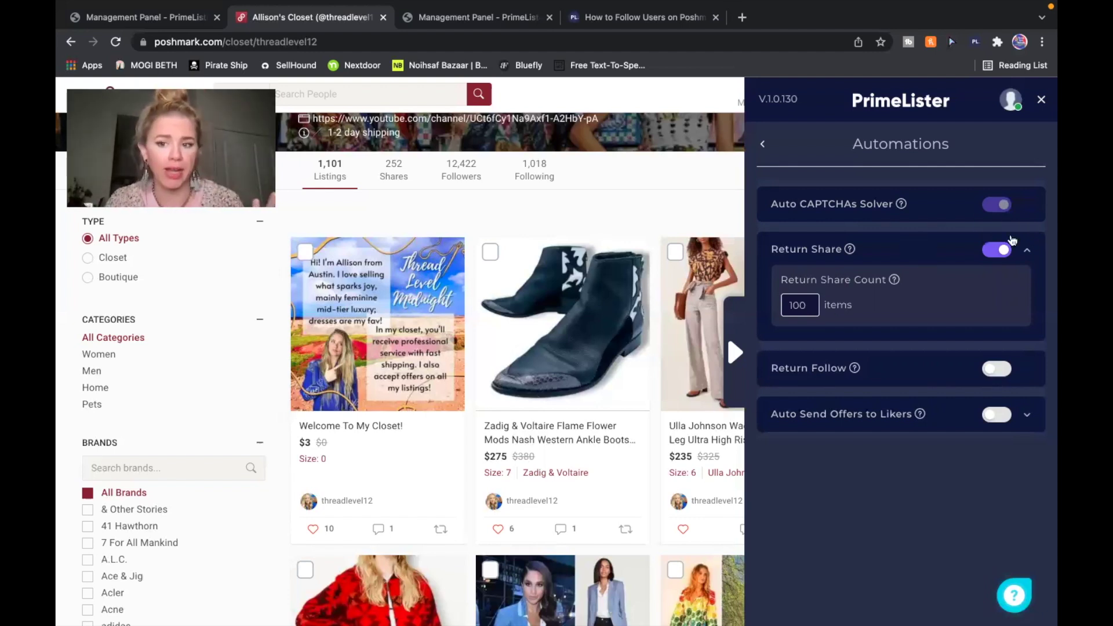
left_click(1001, 253)
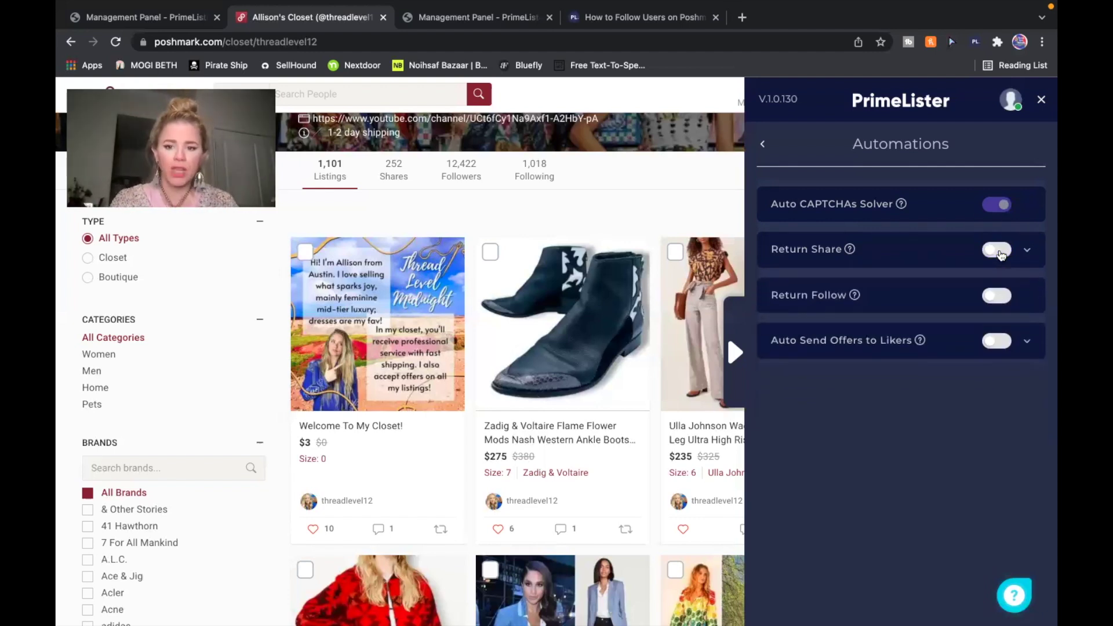
Turn on automatic offers to likers and look over its offer options alongside the closet listings
left_click(997, 296)
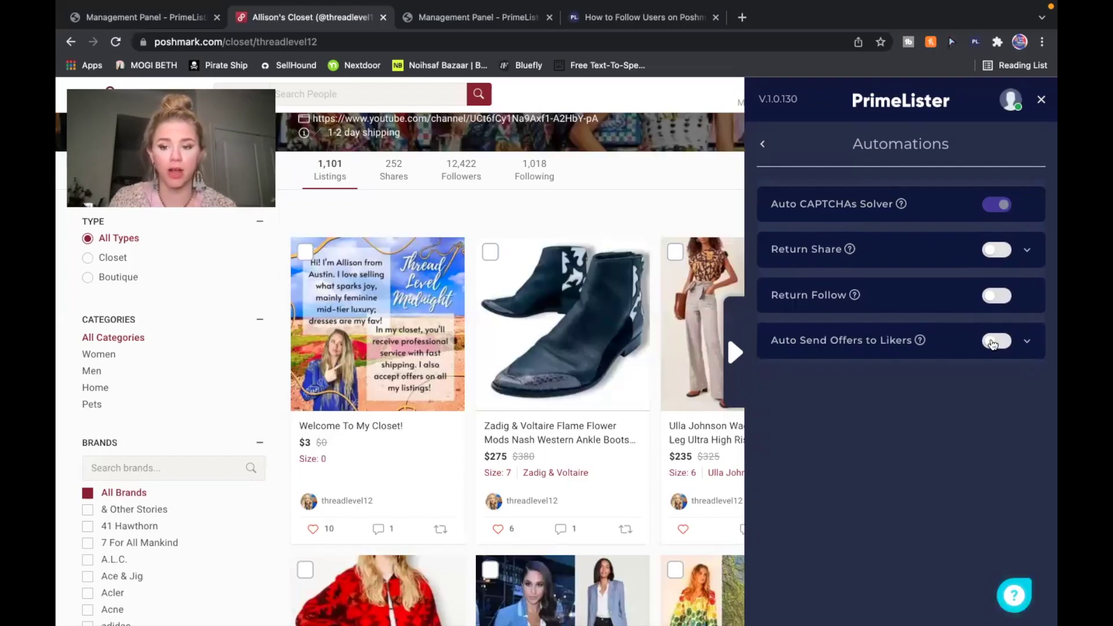
left_click(993, 342)
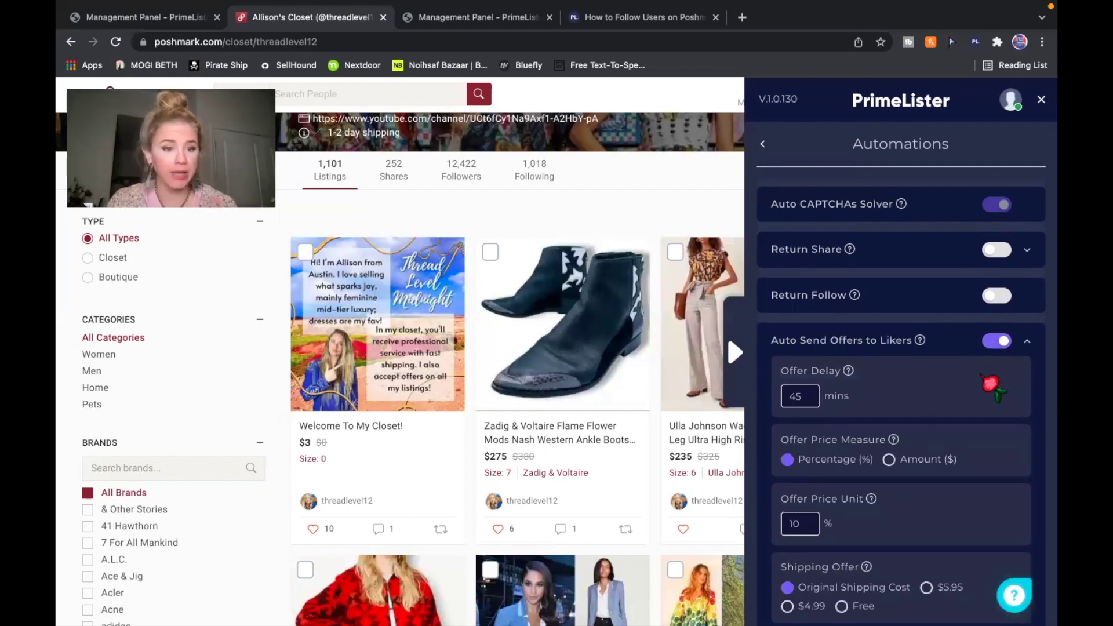
scroll(993, 384, "down", 2)
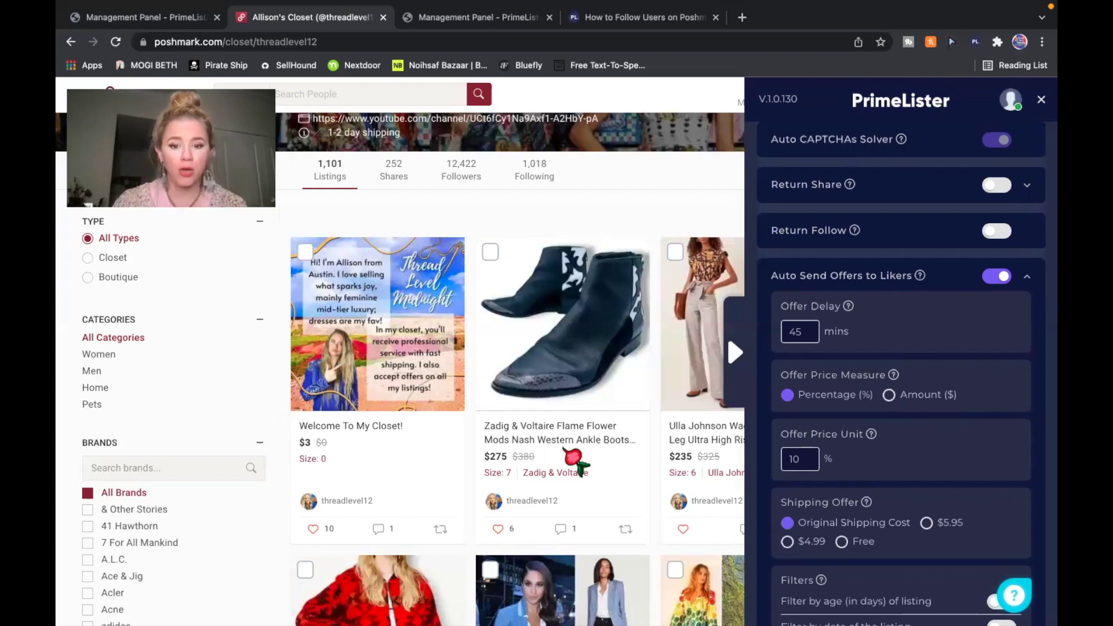
scroll(574, 458, "down", 5)
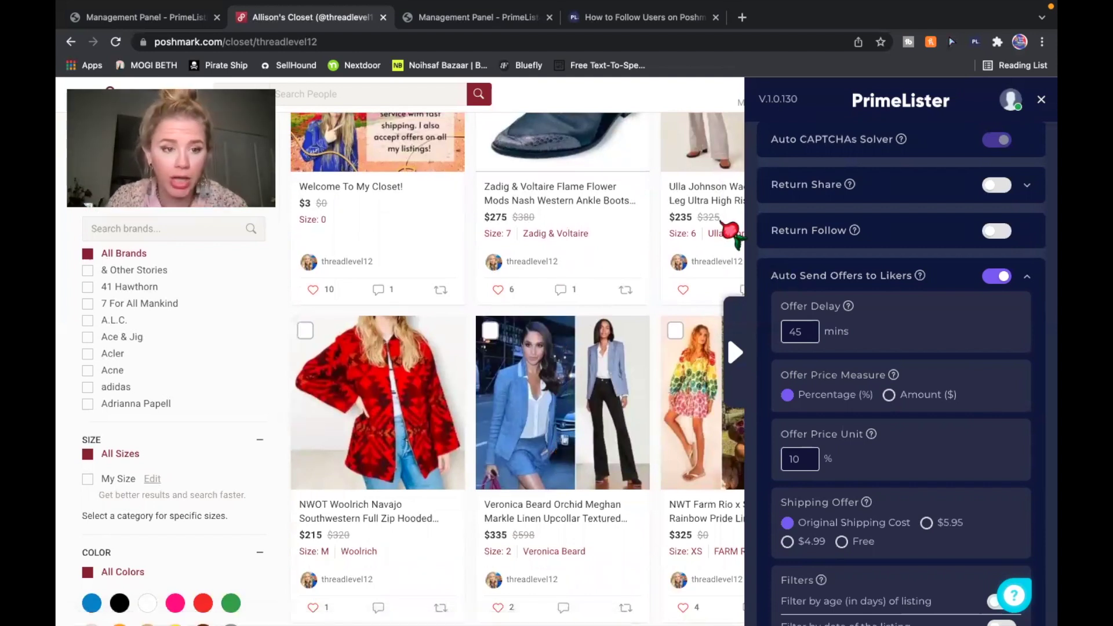
scroll(731, 231, "up", 3)
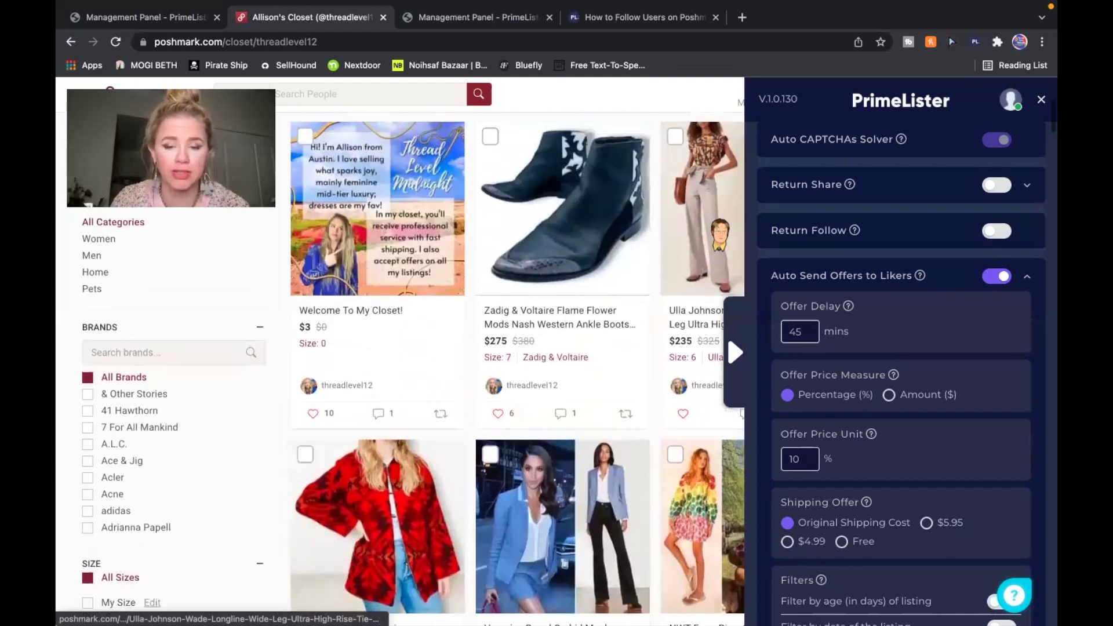
scroll(719, 232, "down", 2)
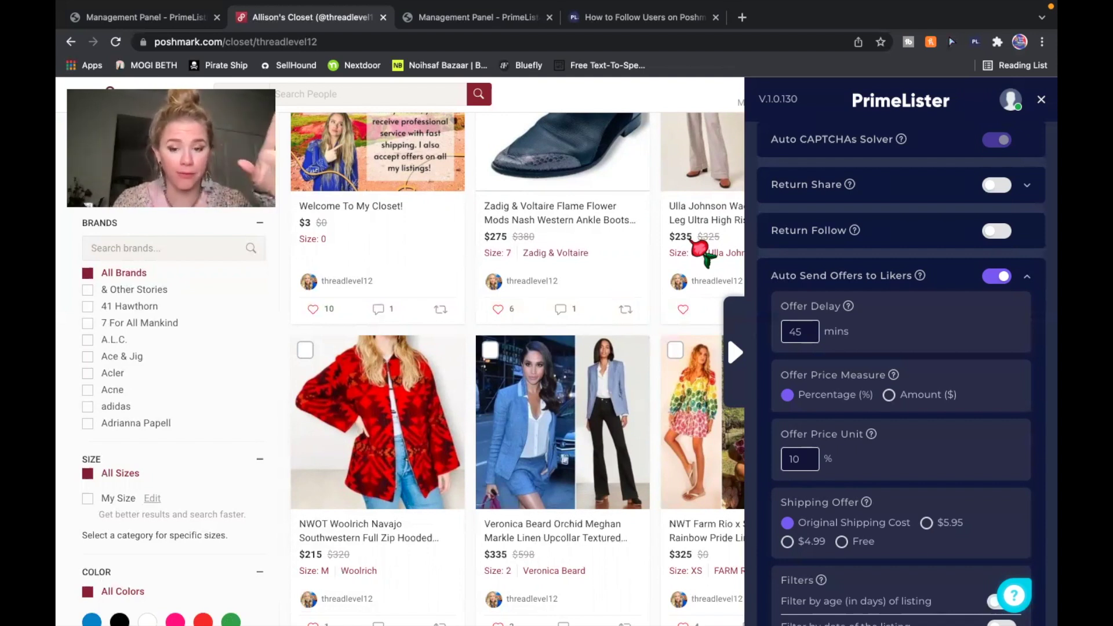
Set the offer delay of the automatic offers to likers to 20 minutes
left_click(812, 337)
key("Left")
key("Left")
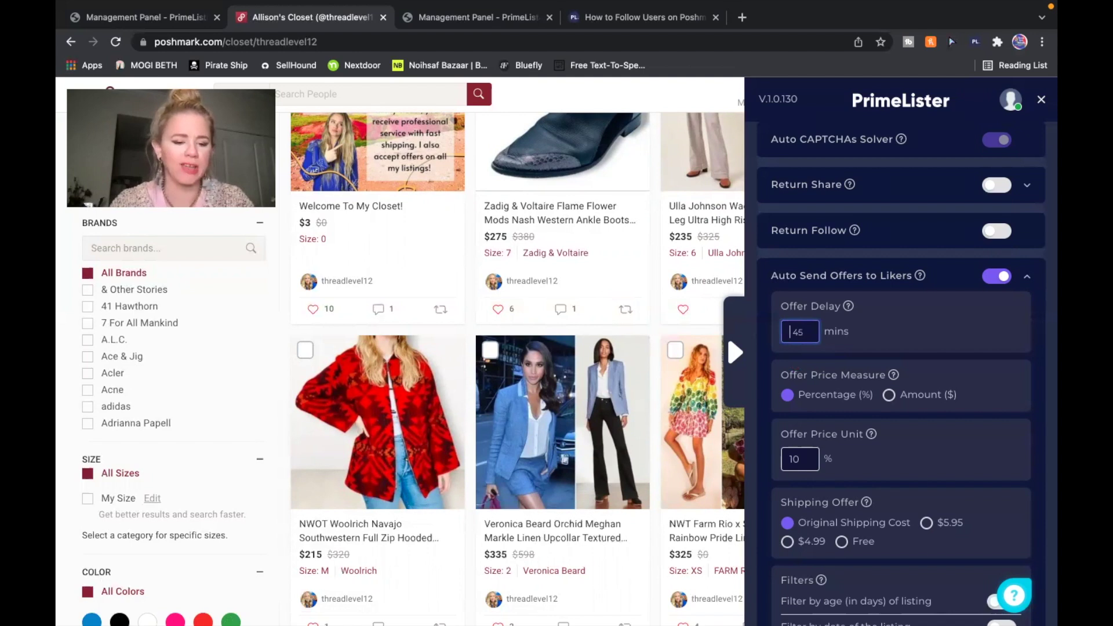
key("Delete")
key("Delete")
type("20")
key("Tab")
Set the offer price unit of the automatic offers to 20%
key("Tab")
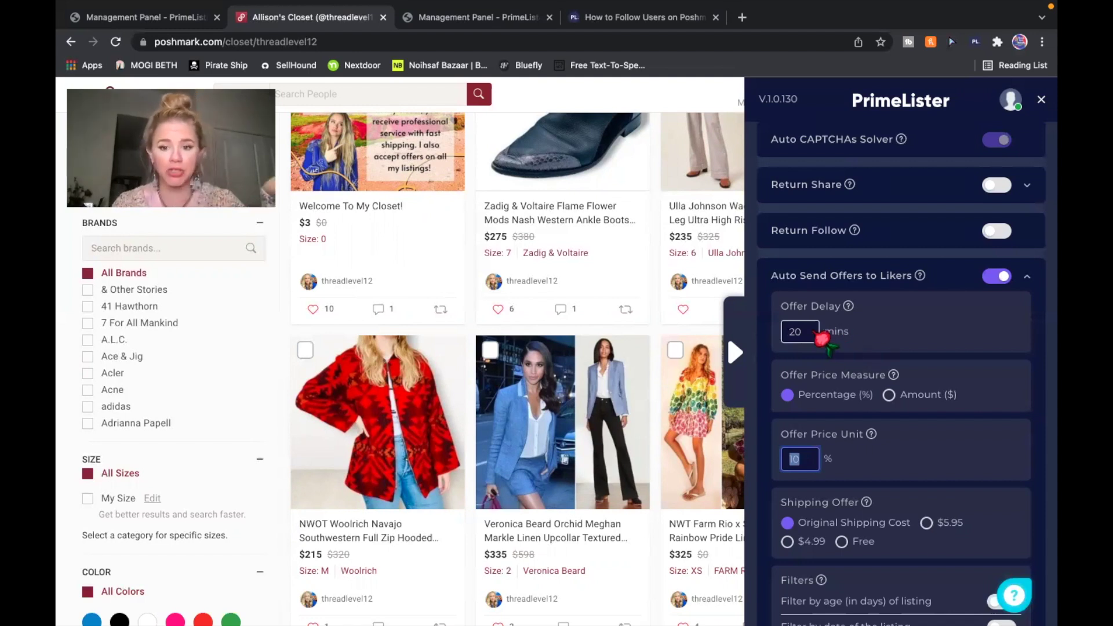
scroll(818, 338, "down", 3)
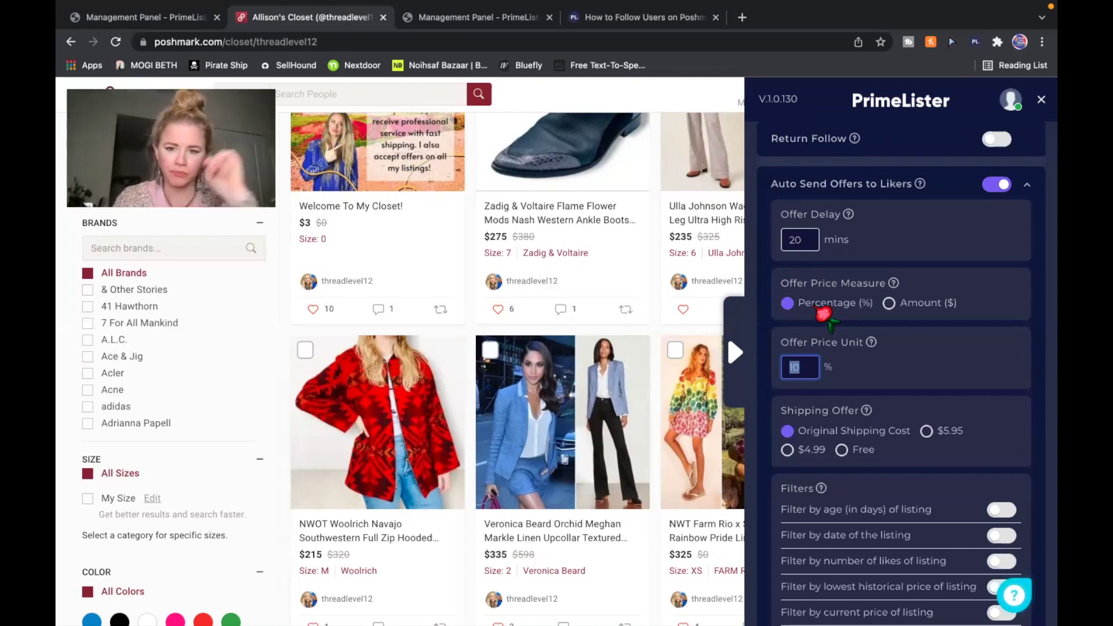
type("20")
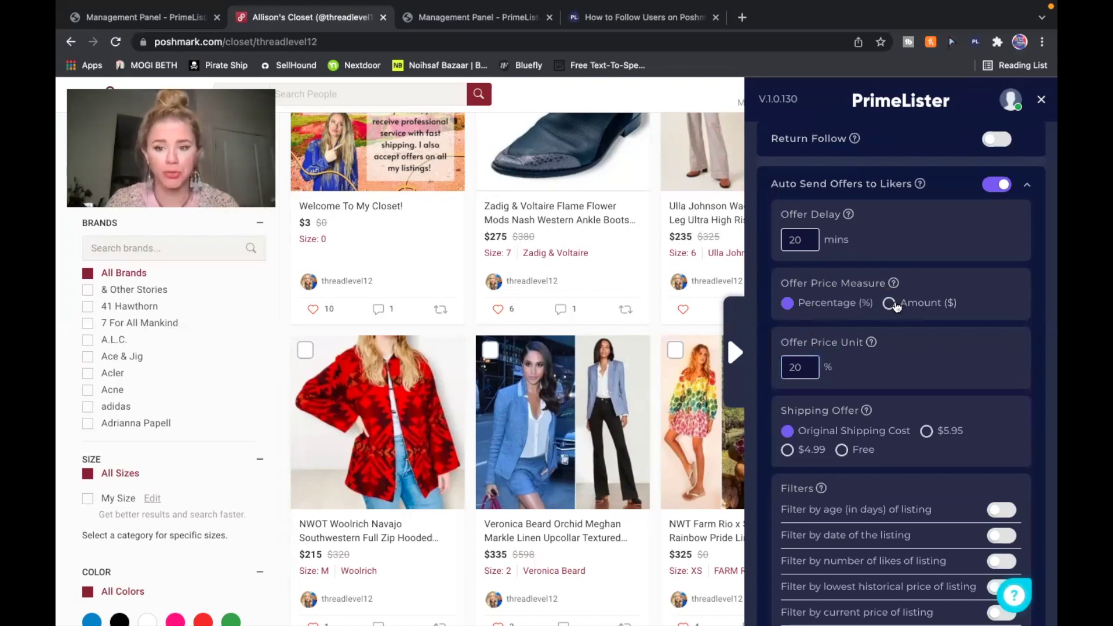
Try the $5.95 shipping offer and switch back to the original shipping cost
scroll(898, 313, "down", 2)
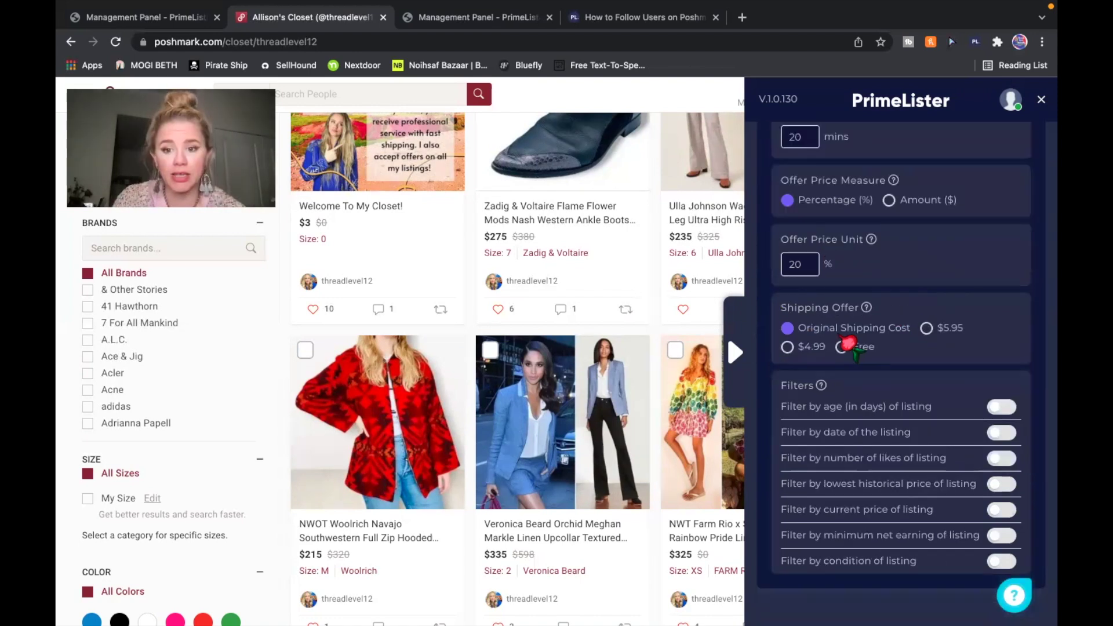
left_click(926, 328)
left_click(789, 328)
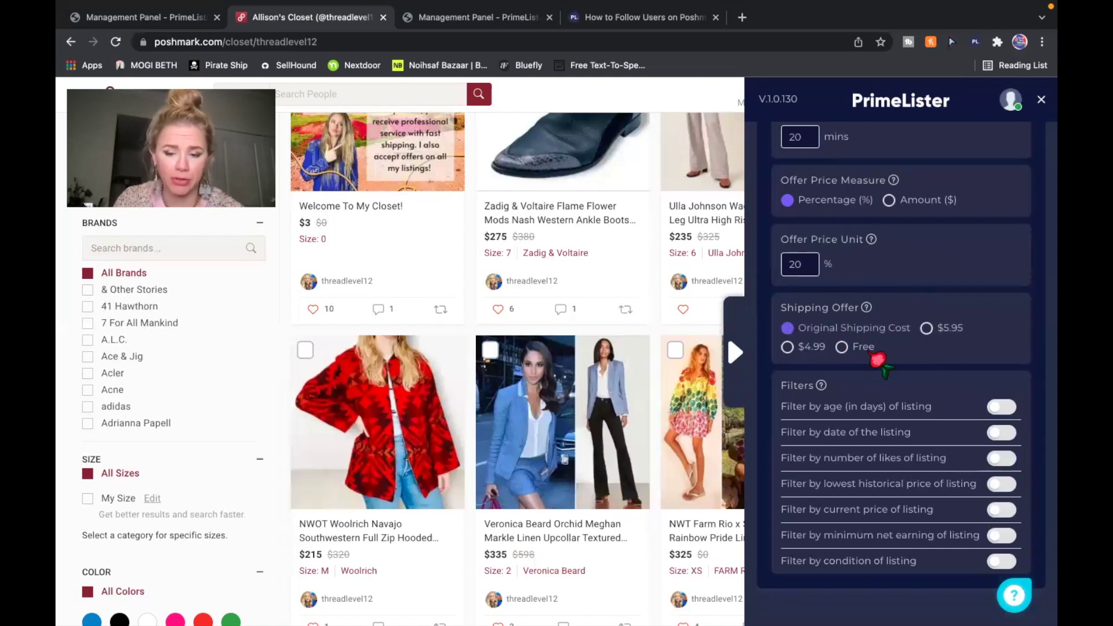
Try the automatic offers' filters for listing date, listing age and lowest historical price, and switch them off
scroll(904, 365, "down", 1)
scroll(919, 371, "down", 1)
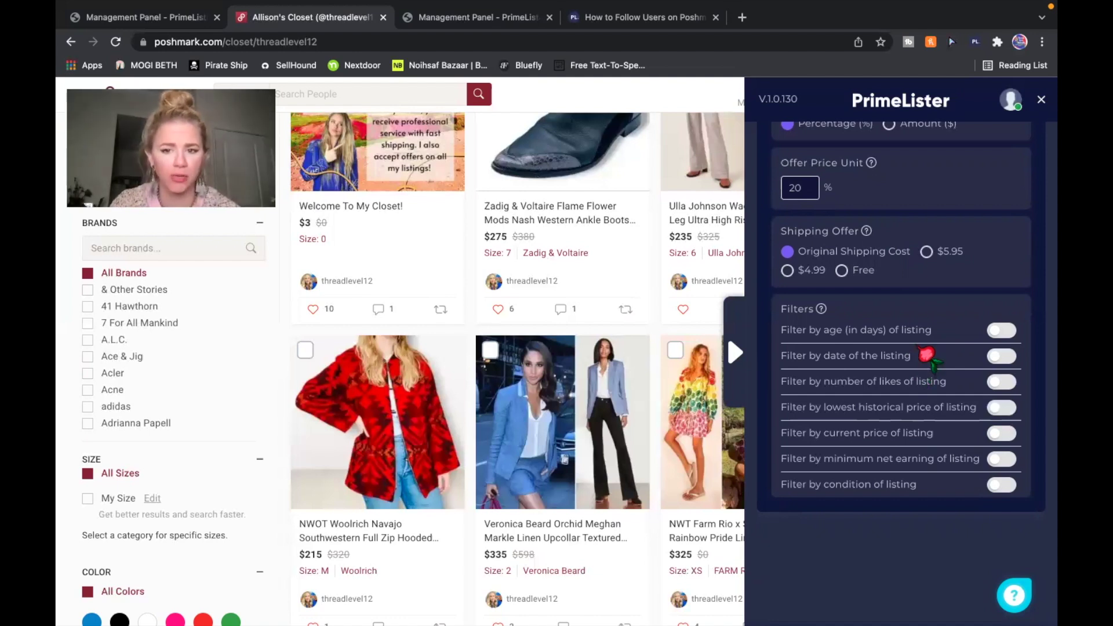
scroll(882, 283, "up", 3)
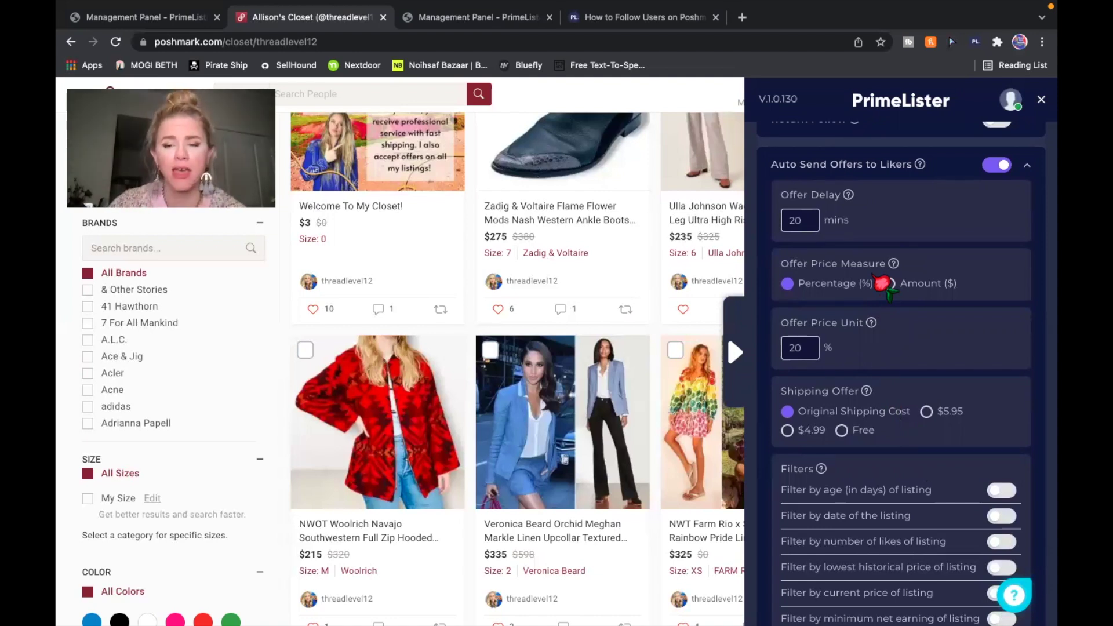
scroll(884, 283, "down", 2)
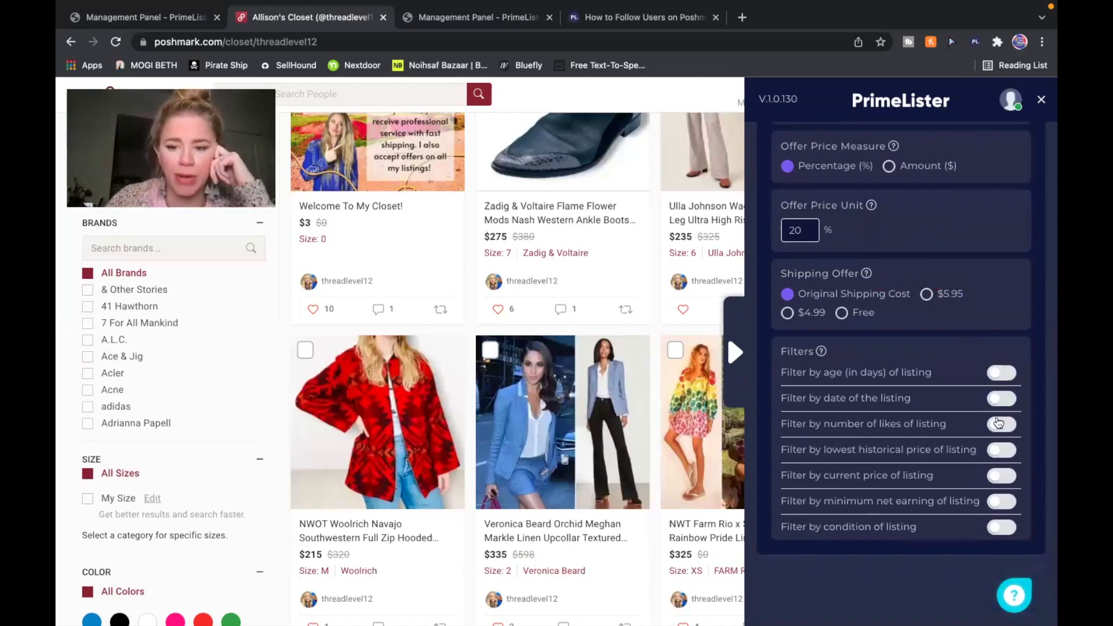
left_click(1000, 400)
left_click(1001, 374)
left_click(1002, 375)
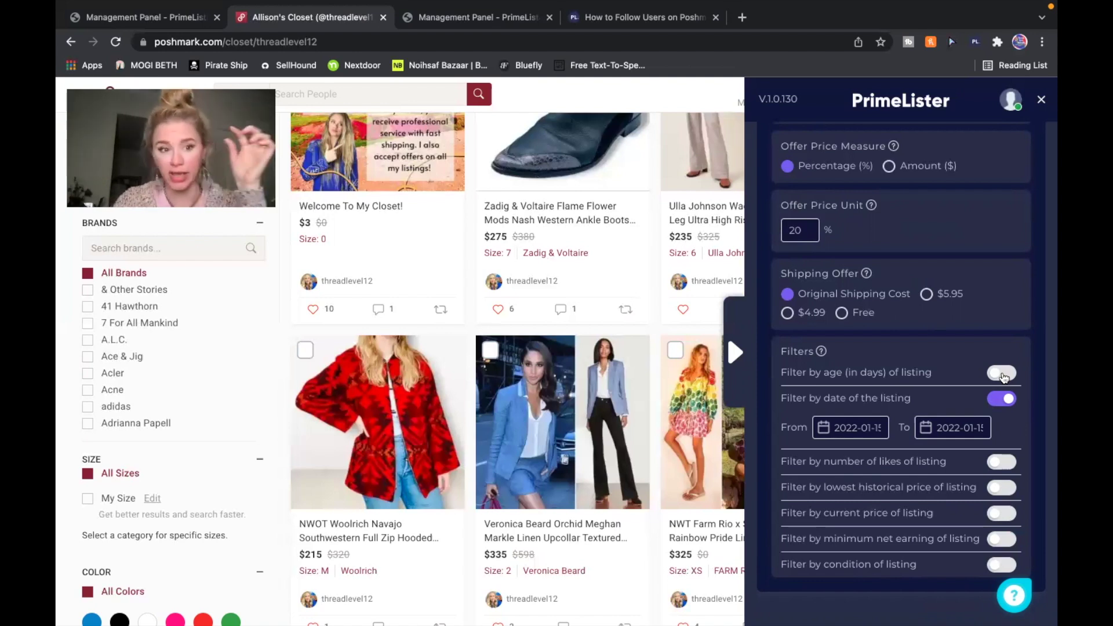
left_click(1001, 398)
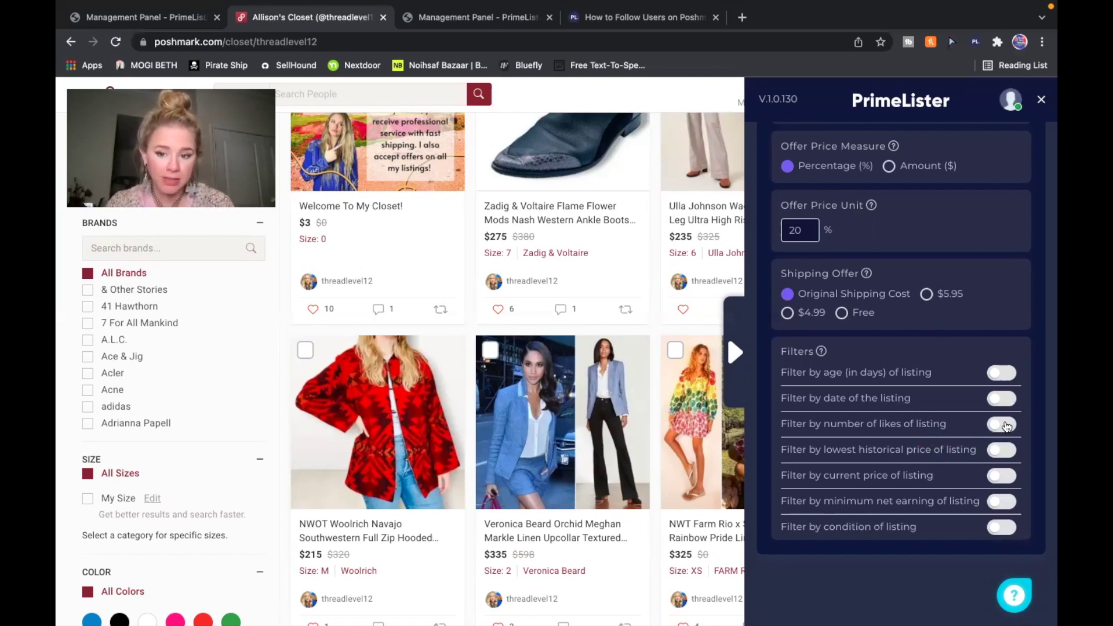
left_click(1005, 454)
left_click(1005, 455)
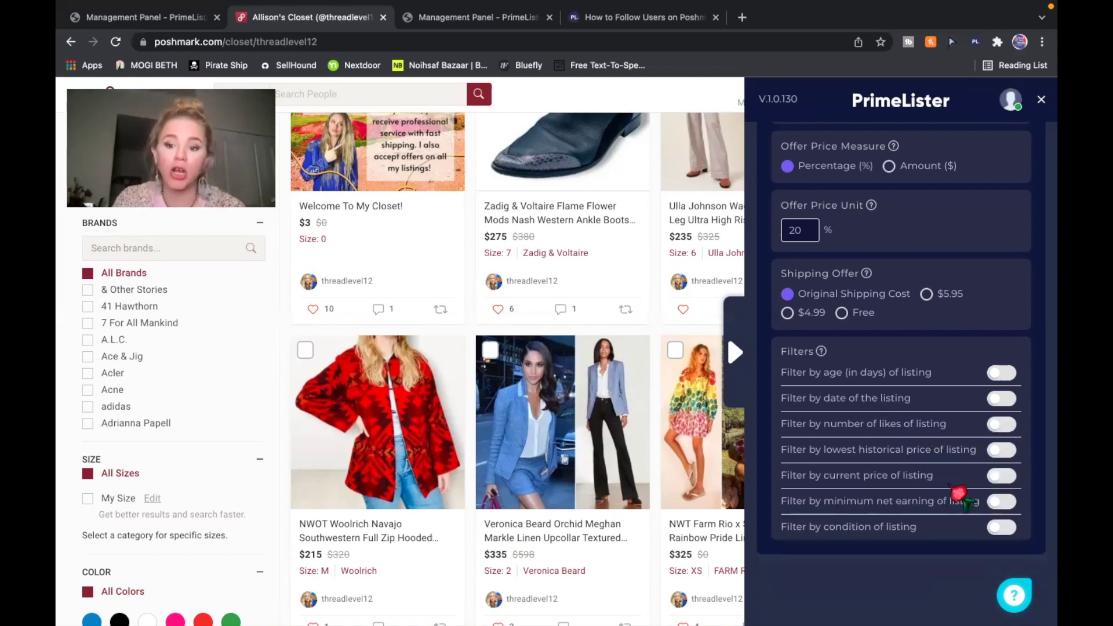
Try the minimum net earning filter with an amount of 35 USD, and switch it off
left_click(1005, 505)
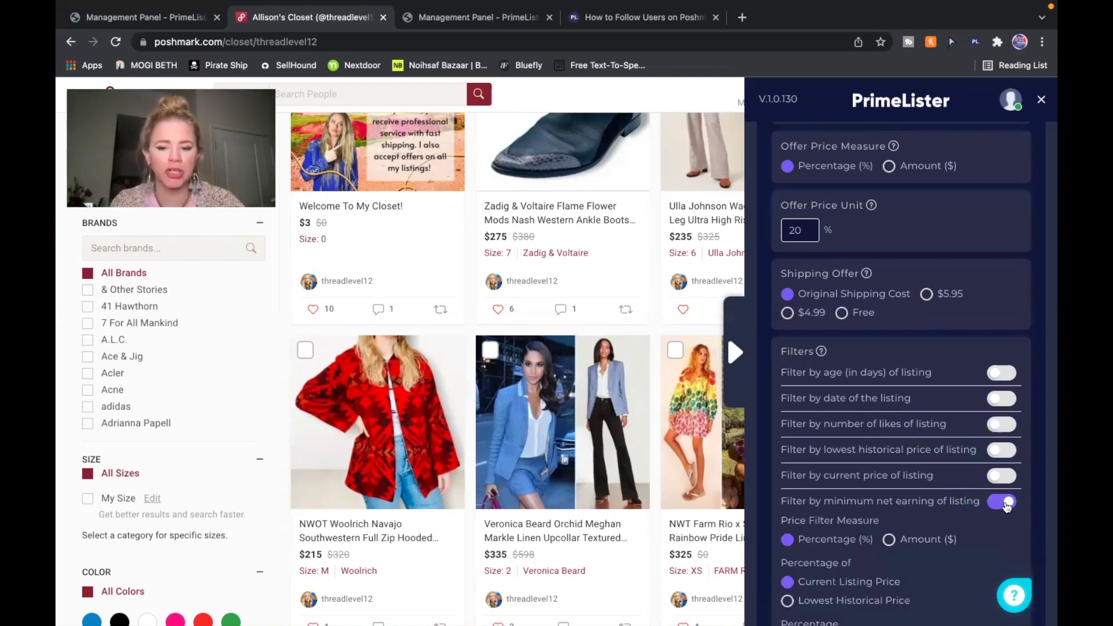
scroll(955, 529, "down", 2)
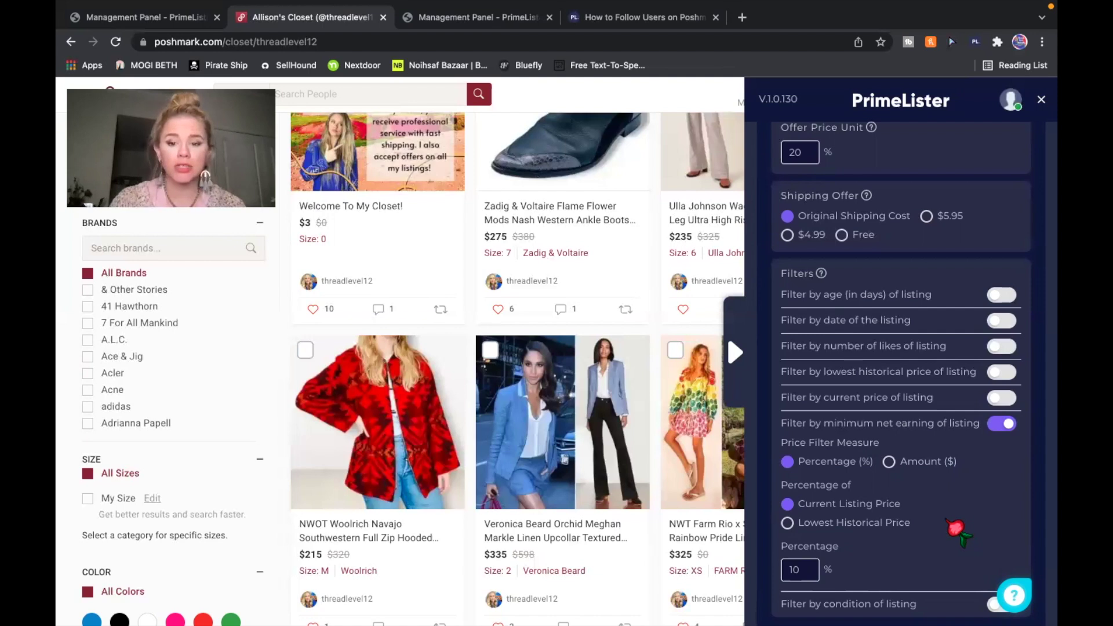
left_click(889, 462)
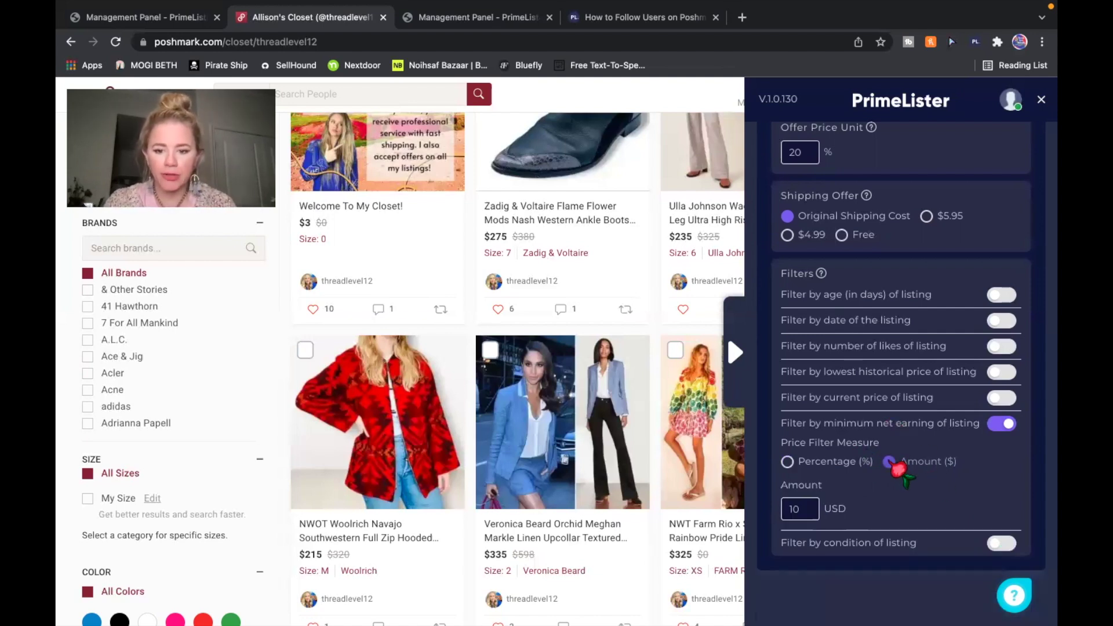
double_click(789, 509)
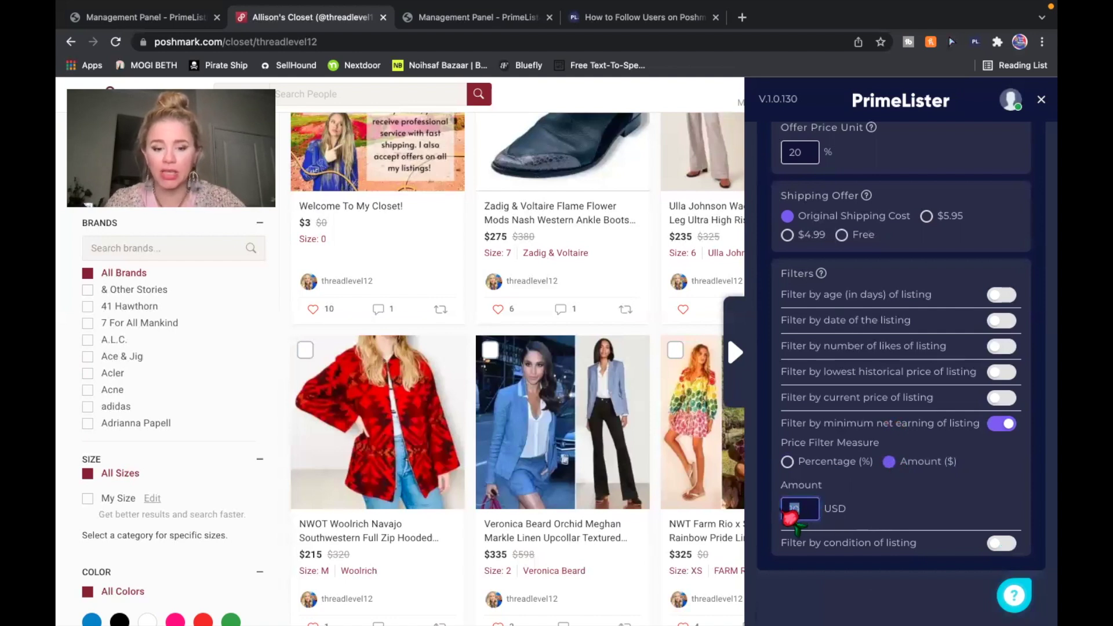
type("35")
key("Tab")
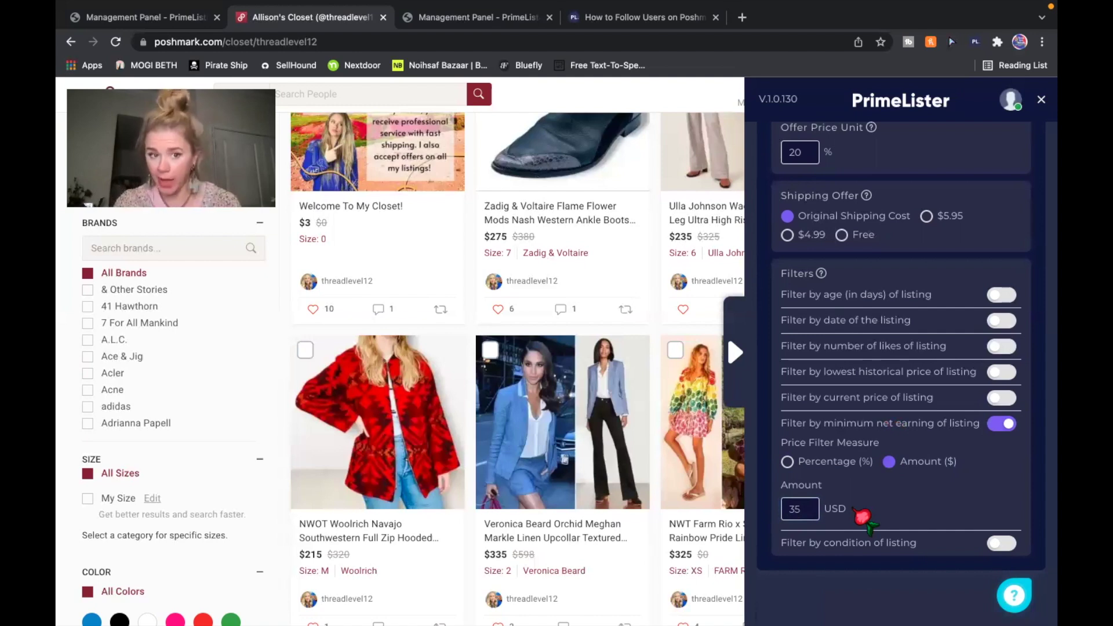
left_click(1003, 424)
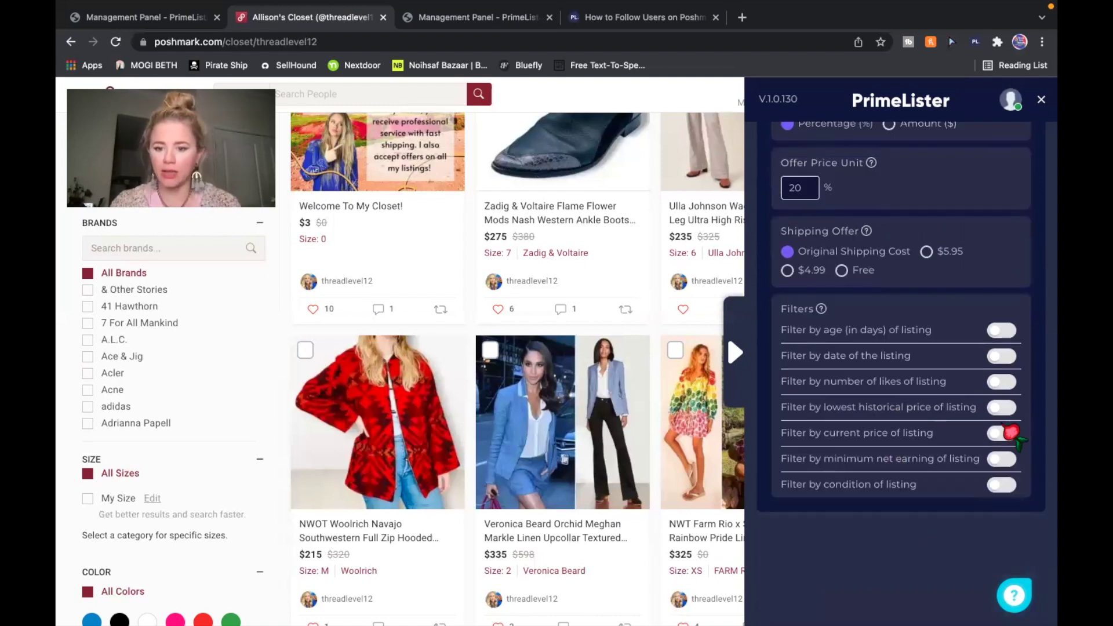
Try filtering the automatic offers by listing condition, and switch the filter off
left_click(997, 484)
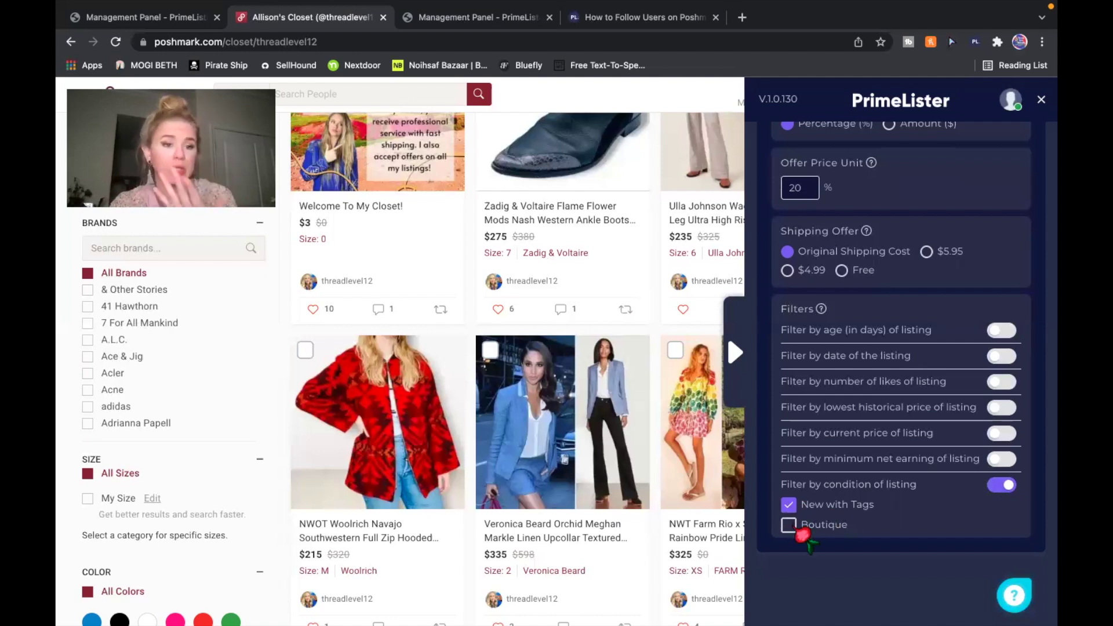
left_click(1006, 487)
scroll(933, 351, "up", 3)
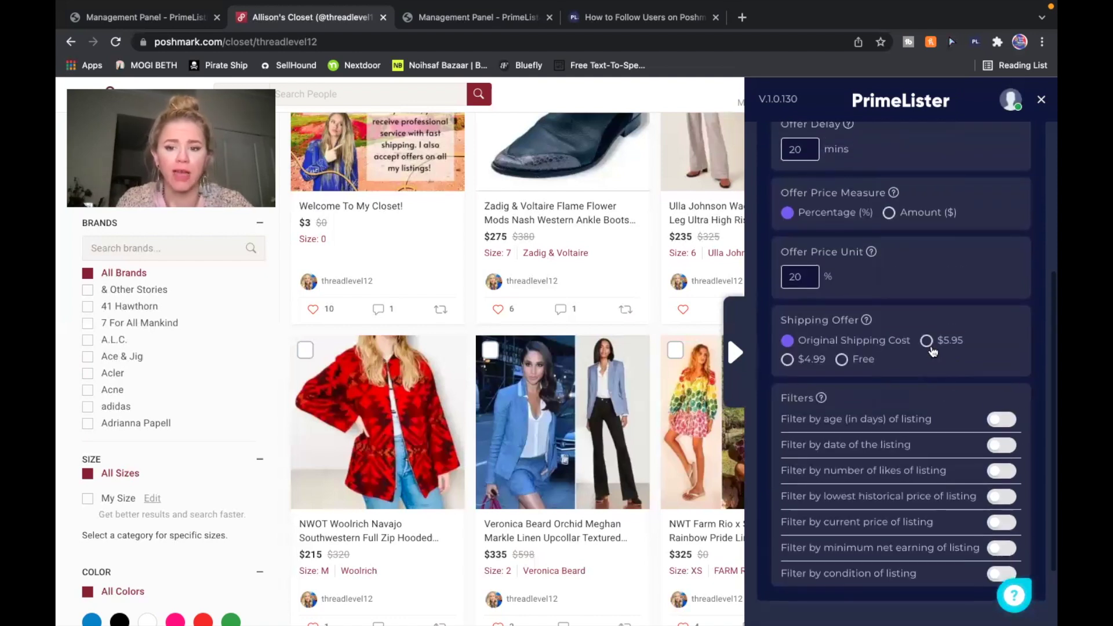
scroll(932, 350, "up", 6)
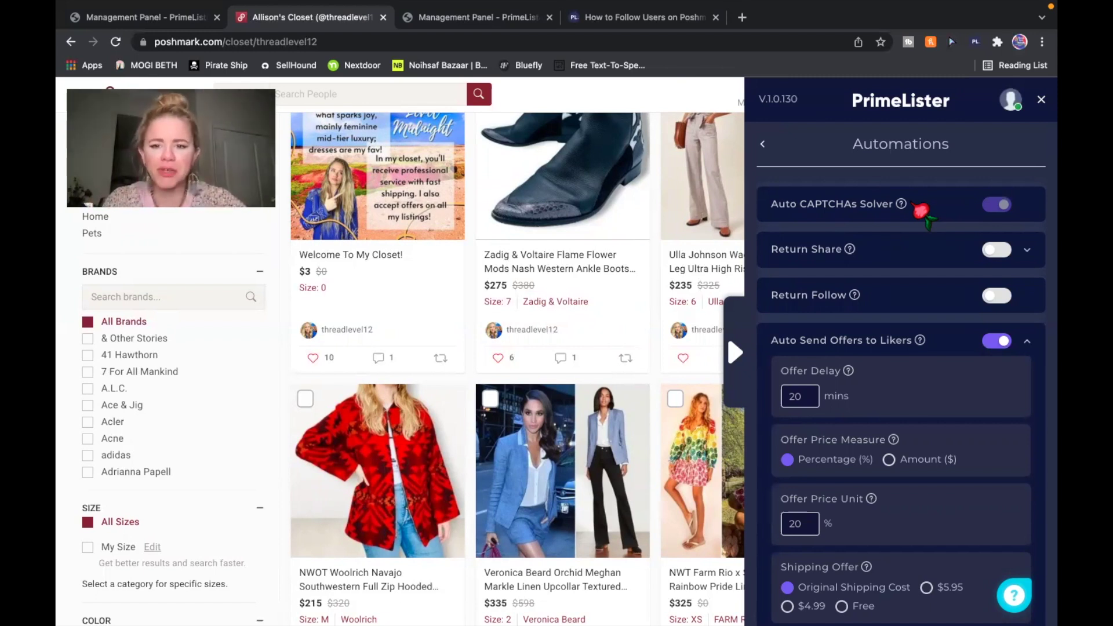
Leave the automations and open the Bulk Price Update settings
mouse_move(902, 205)
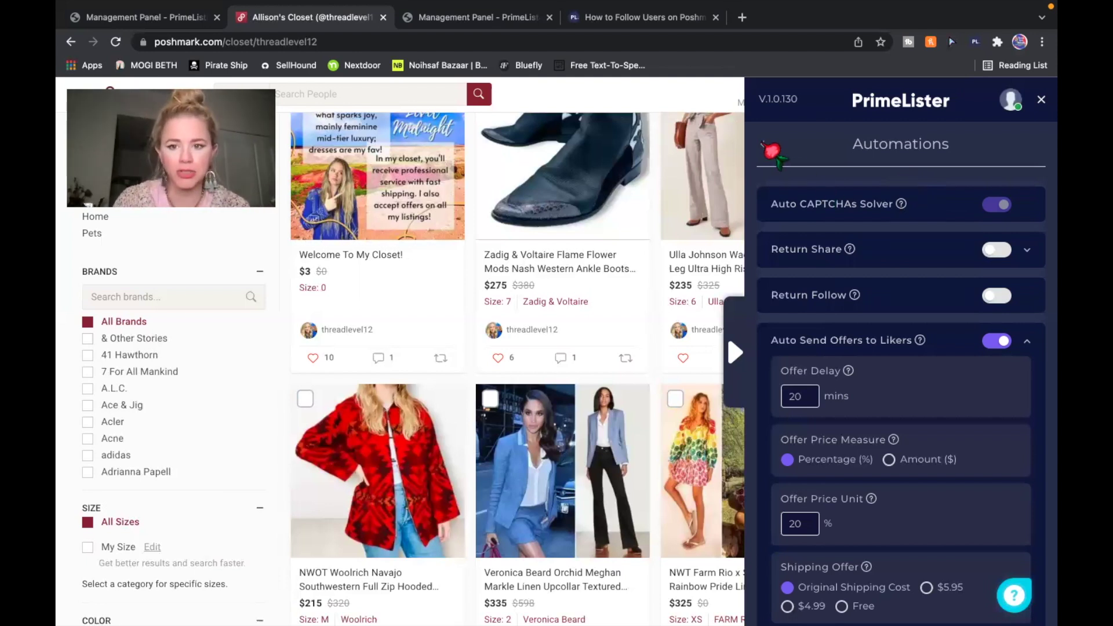
left_click(763, 145)
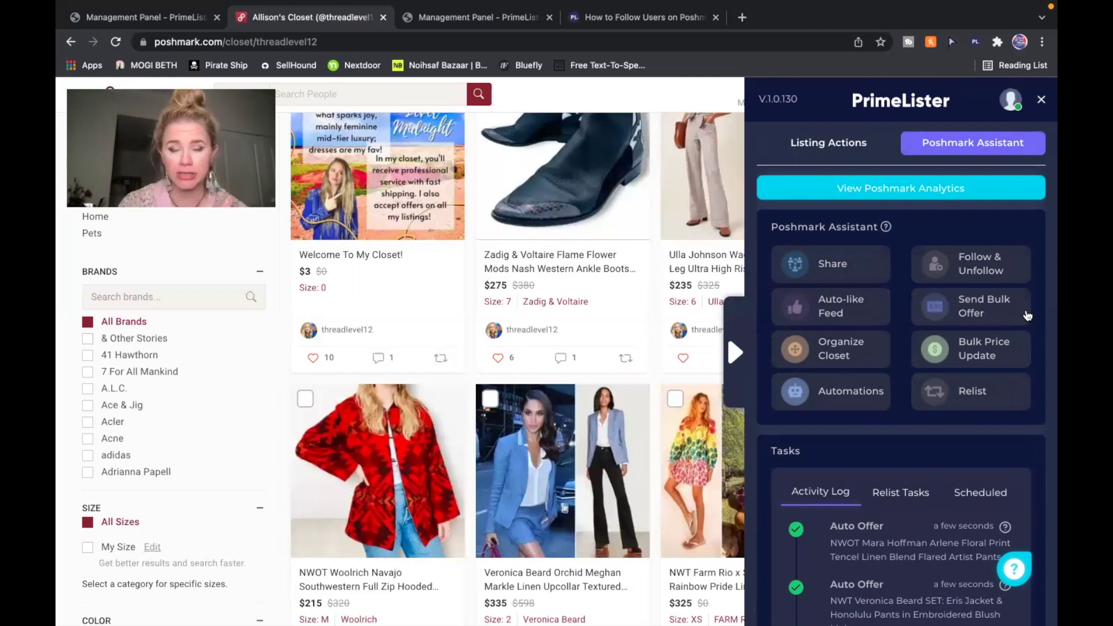
left_click(1002, 360)
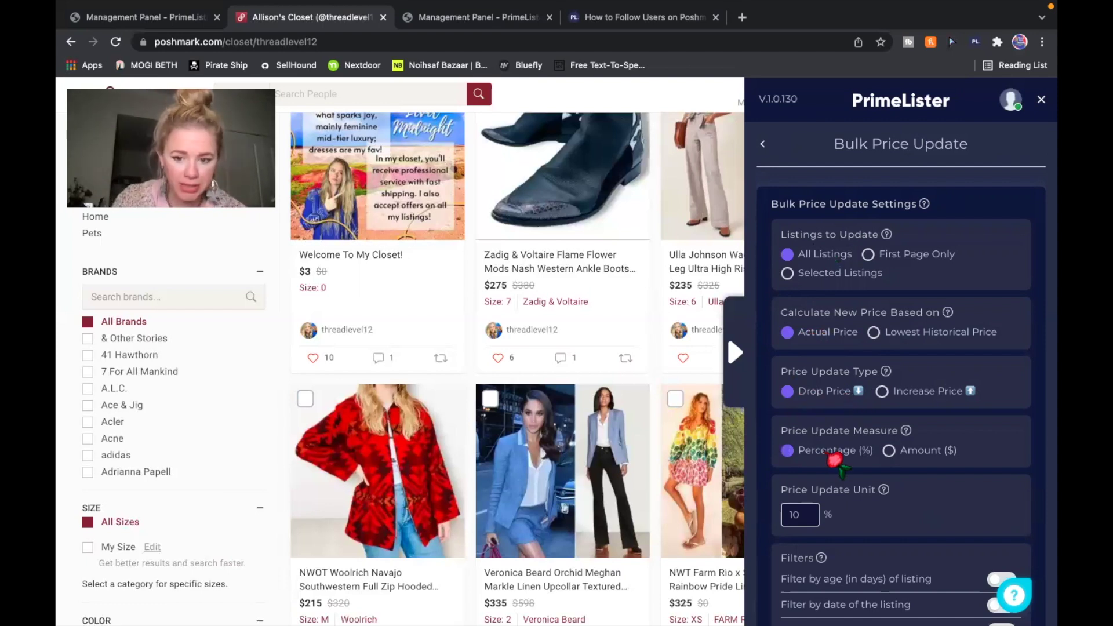
Look over the Bulk Price Update filters, and set the offer price unit under Send Bulk Offers to 40%
scroll(884, 519, "down", 5)
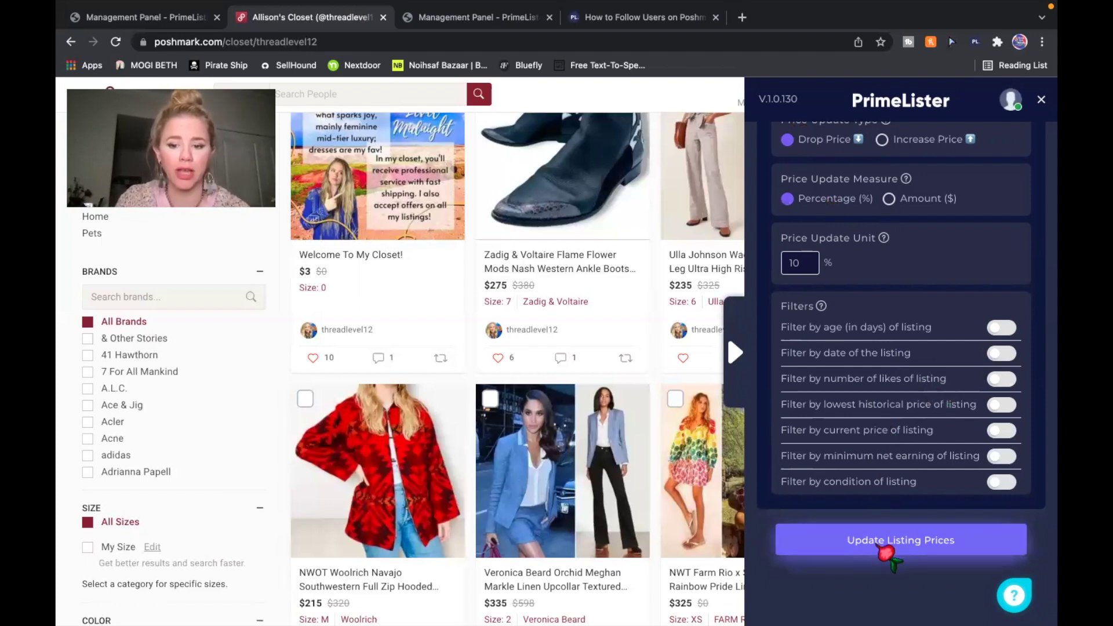
scroll(893, 440, "up", 5)
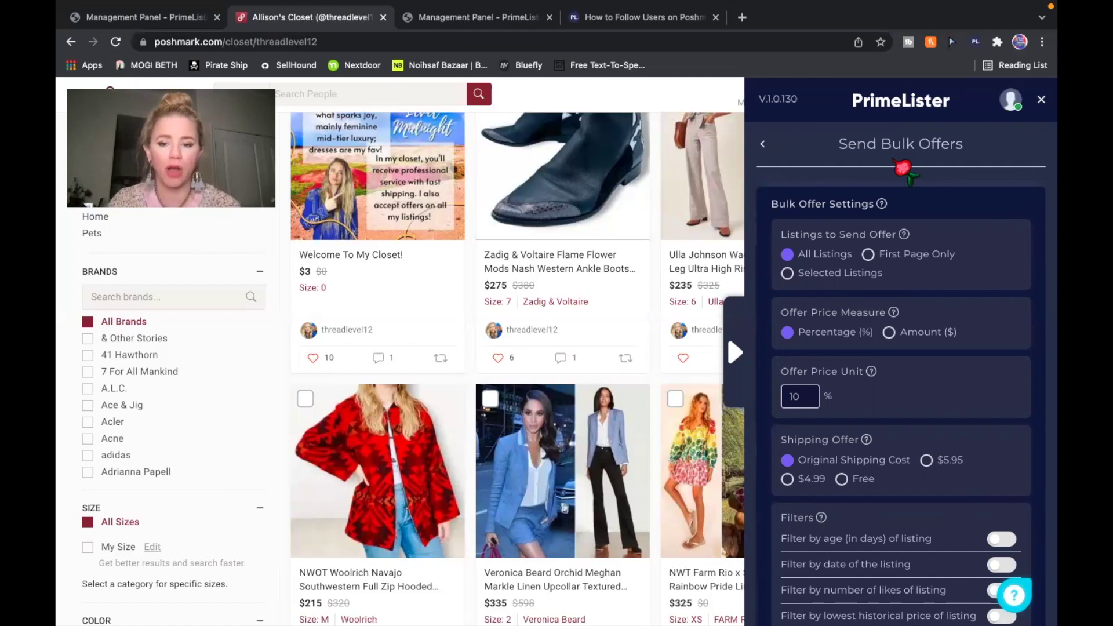
left_click(805, 399)
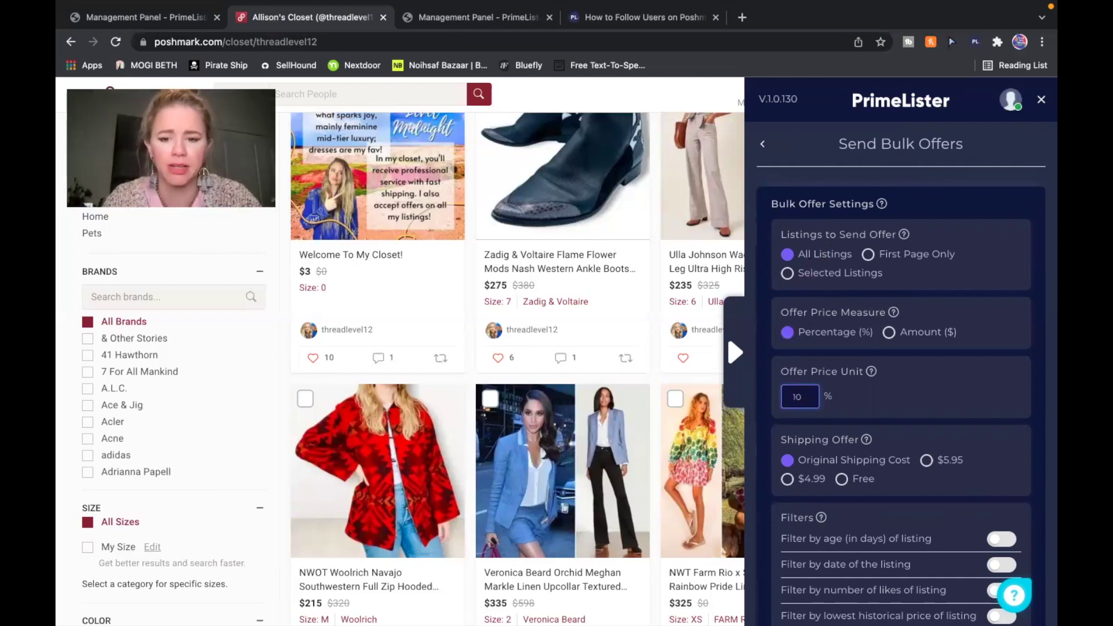
key("BackSpace")
key("BackSpace")
type("40")
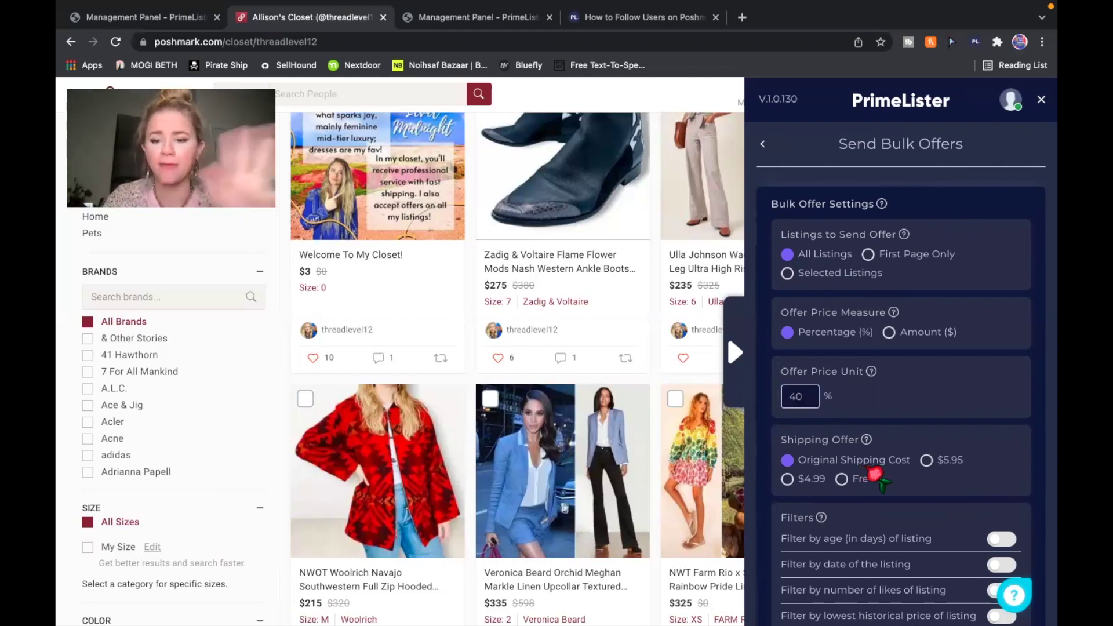
Turn on the minimum net earning filter measured as a dollar amount, and send the bulk offers for the selected listings
scroll(876, 476, "down", 3)
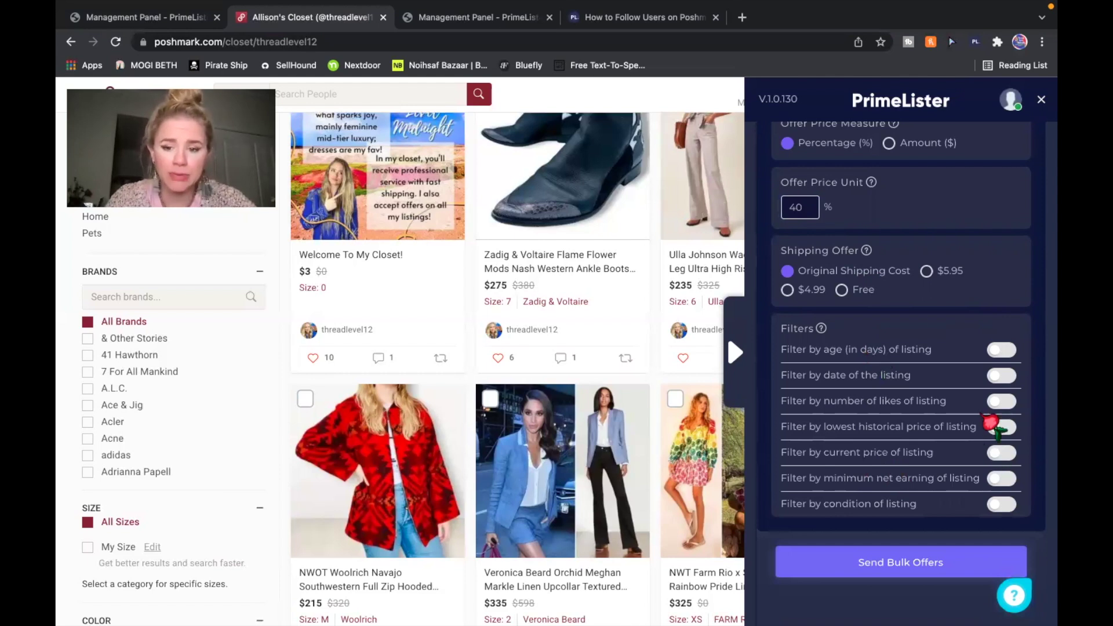
left_click(1002, 480)
scroll(894, 546, "down", 2)
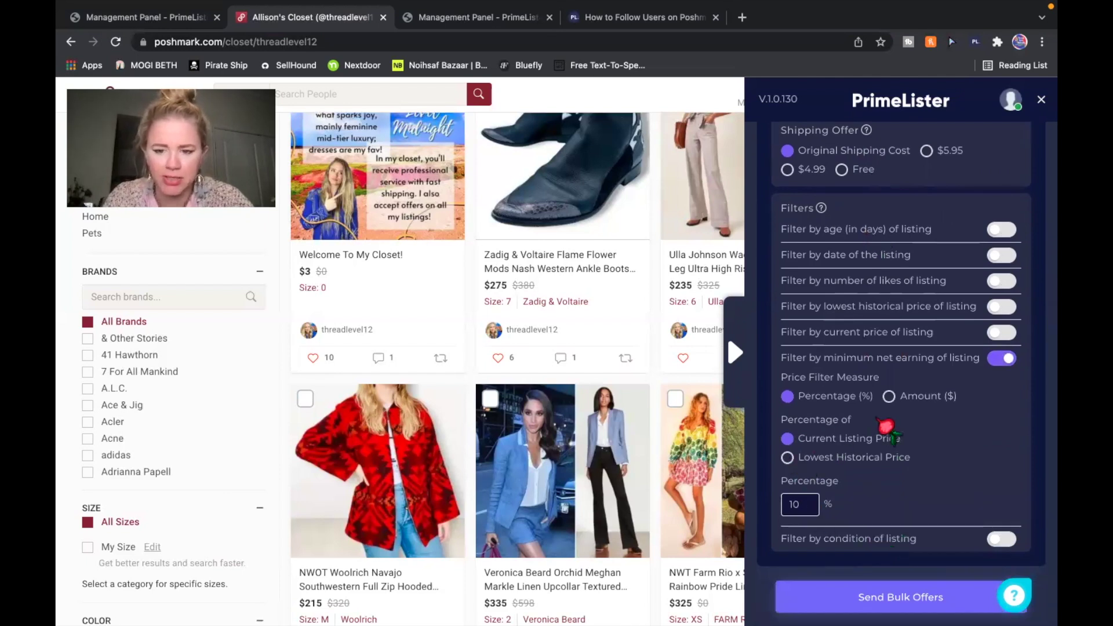
left_click(888, 396)
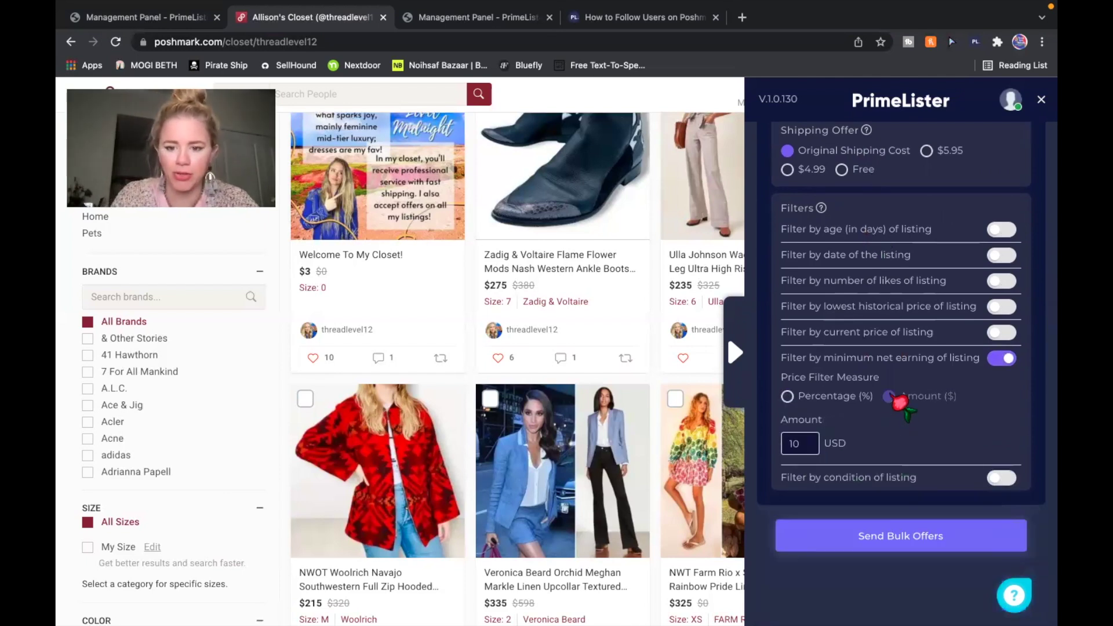
left_click(915, 547)
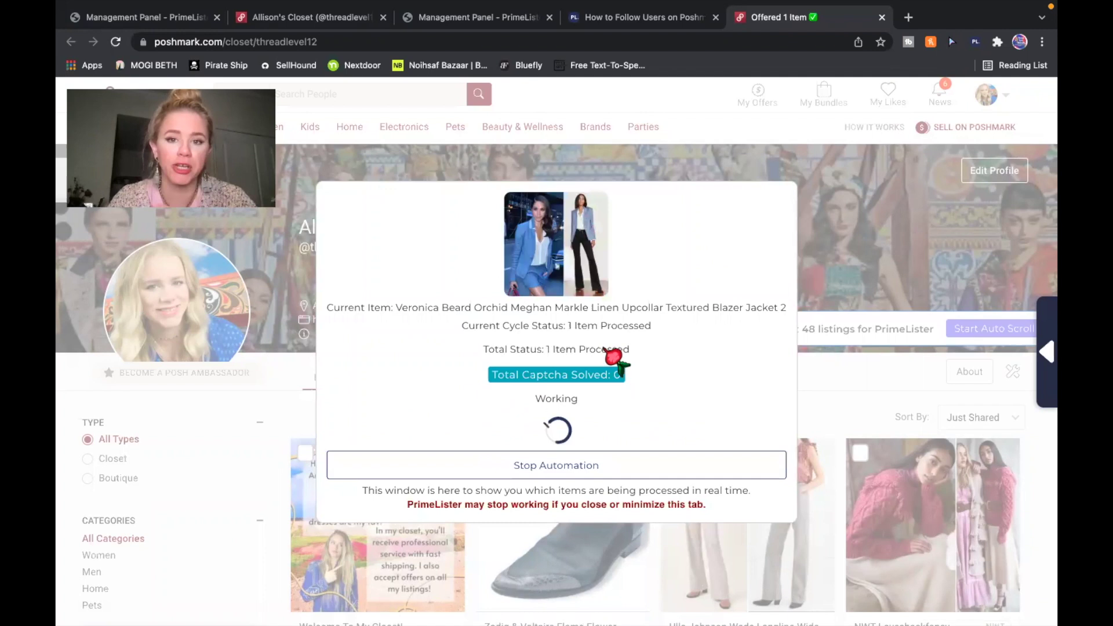
Check the bulk offer task's progress and completed task summary, and close the summary
left_click(327, 21)
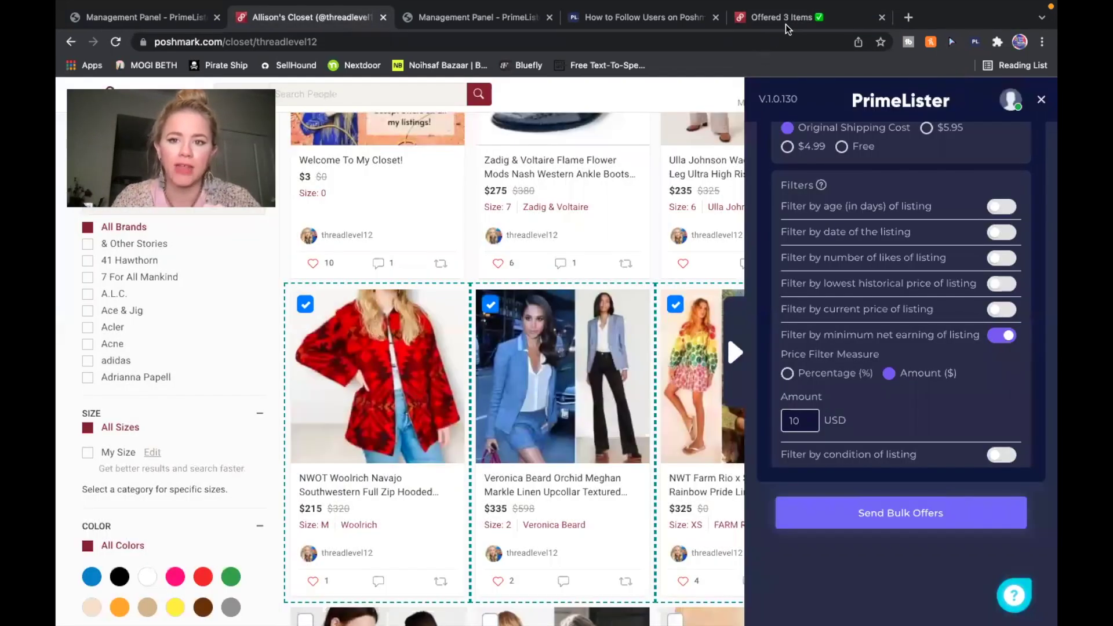
left_click(796, 19)
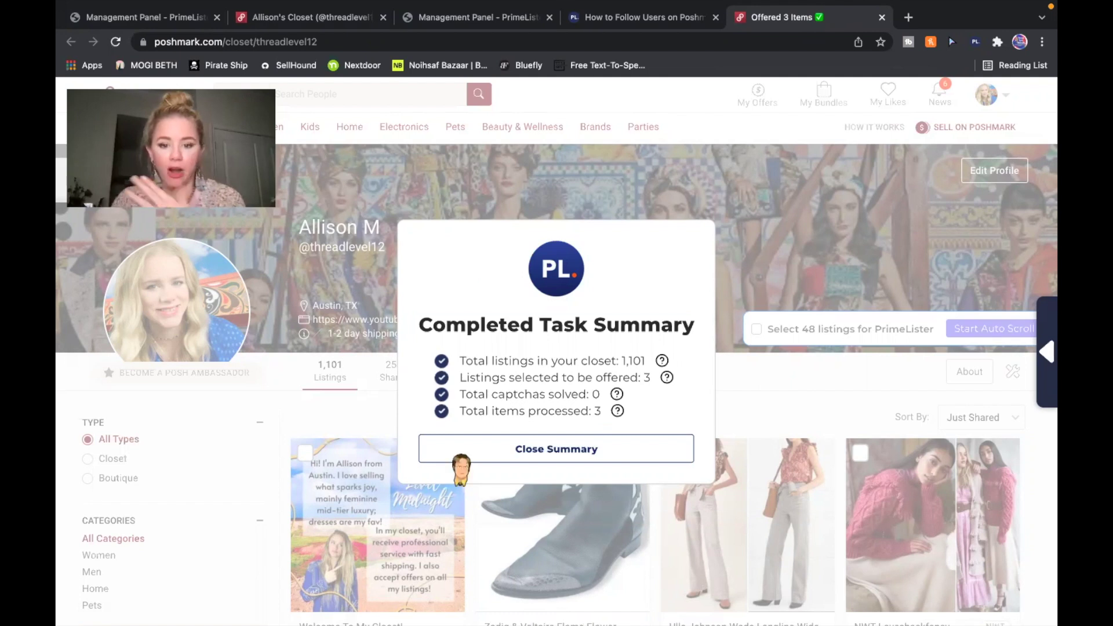
mouse_move(668, 377)
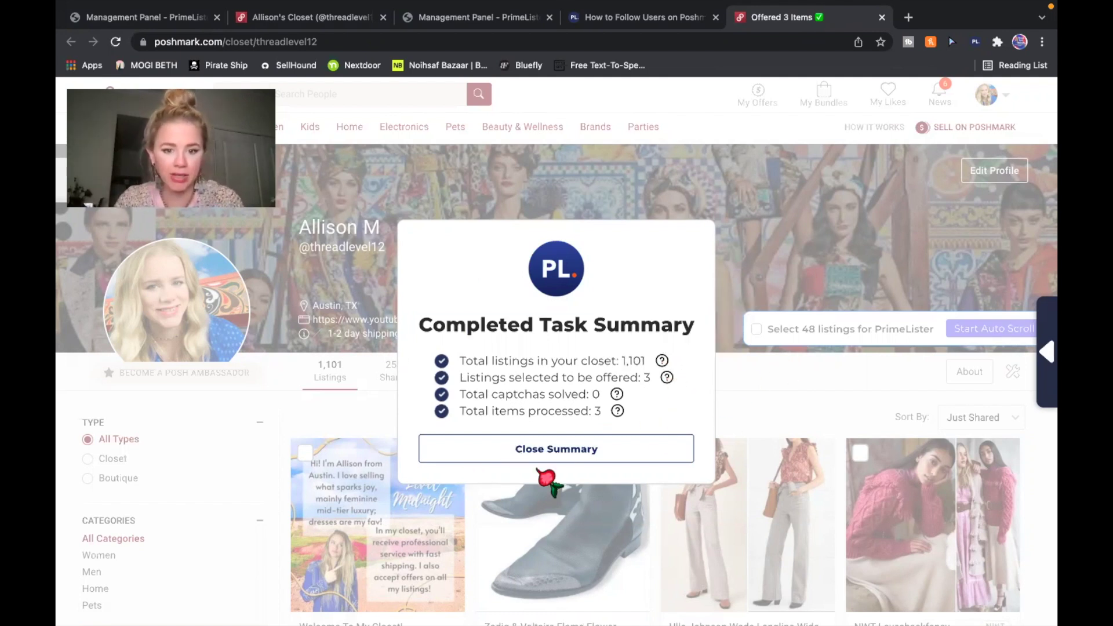
left_click(583, 447)
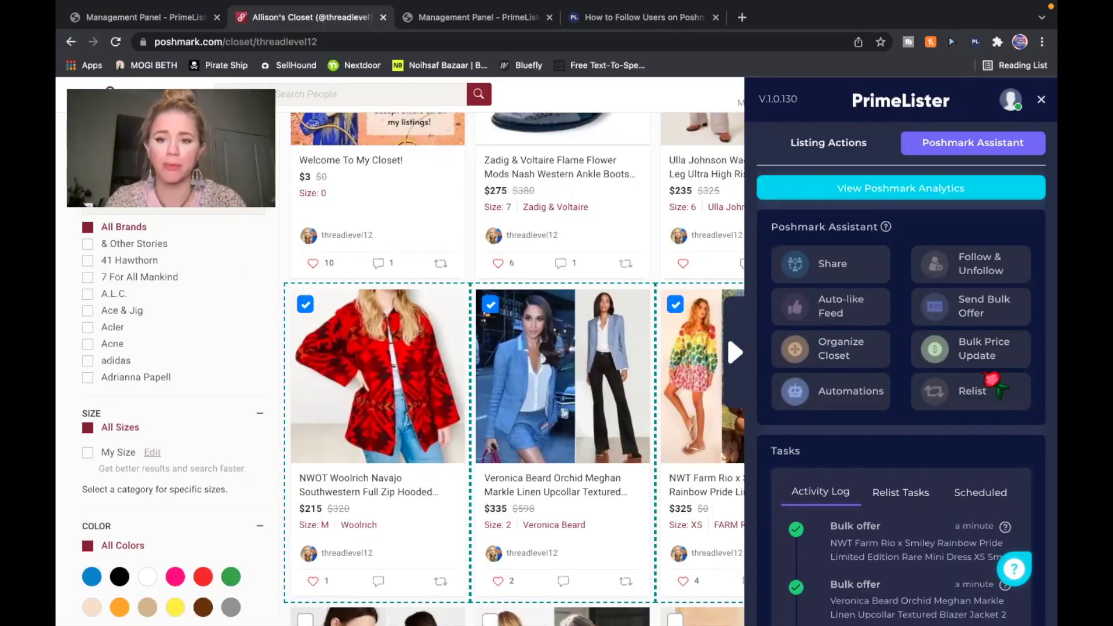
Show the Listing Actions and deselect the Woolrich jacket, Veronica Beard blazer and Farm Rio dress listings
left_click(847, 150)
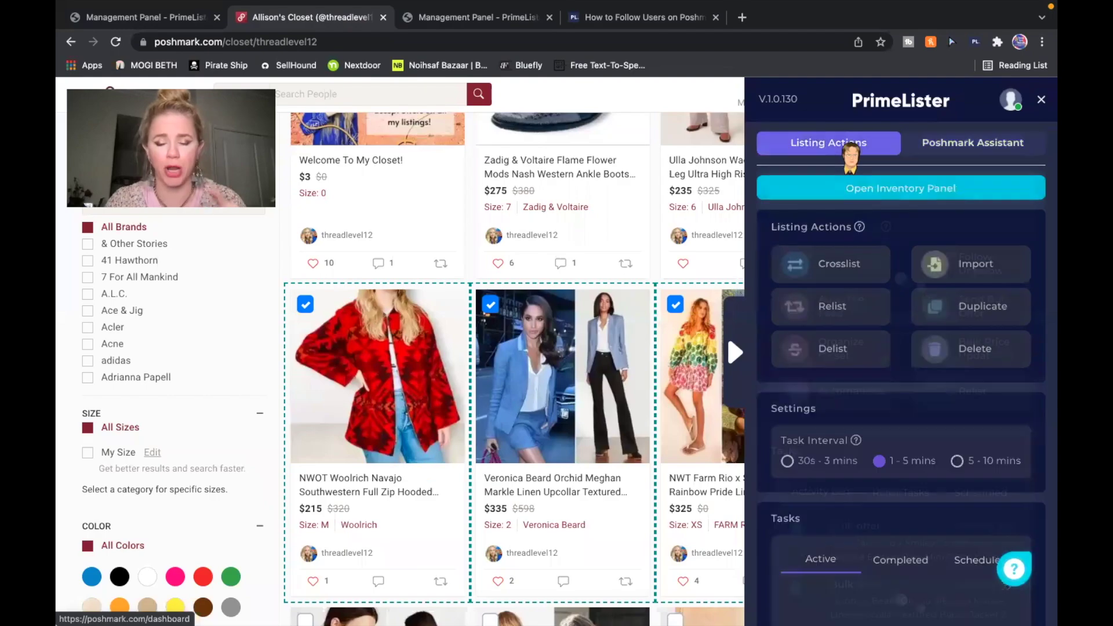
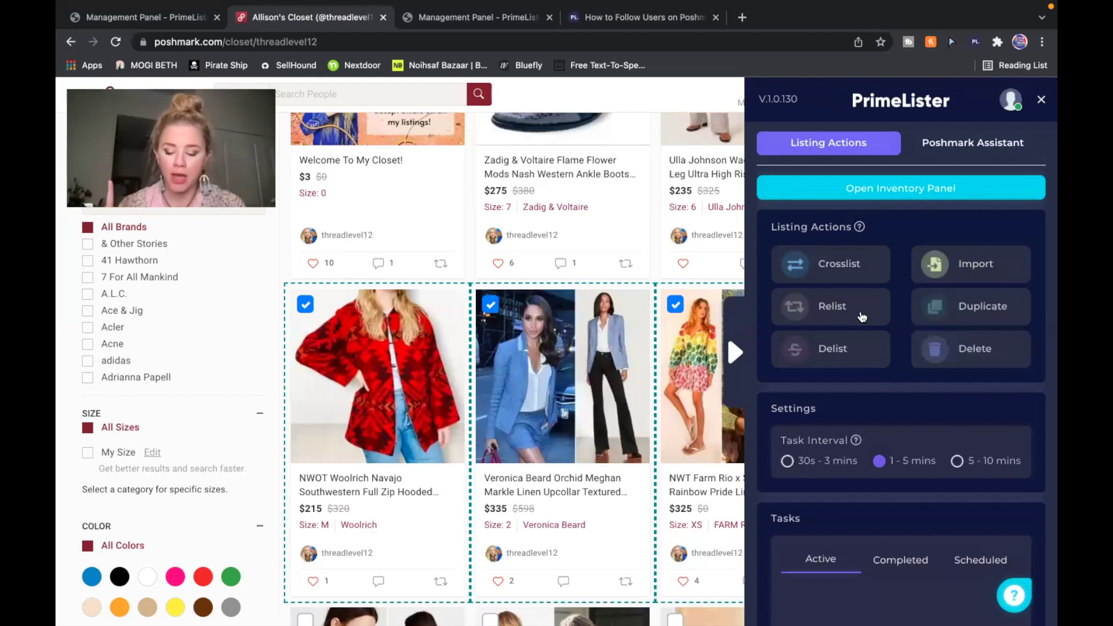
left_click(306, 306)
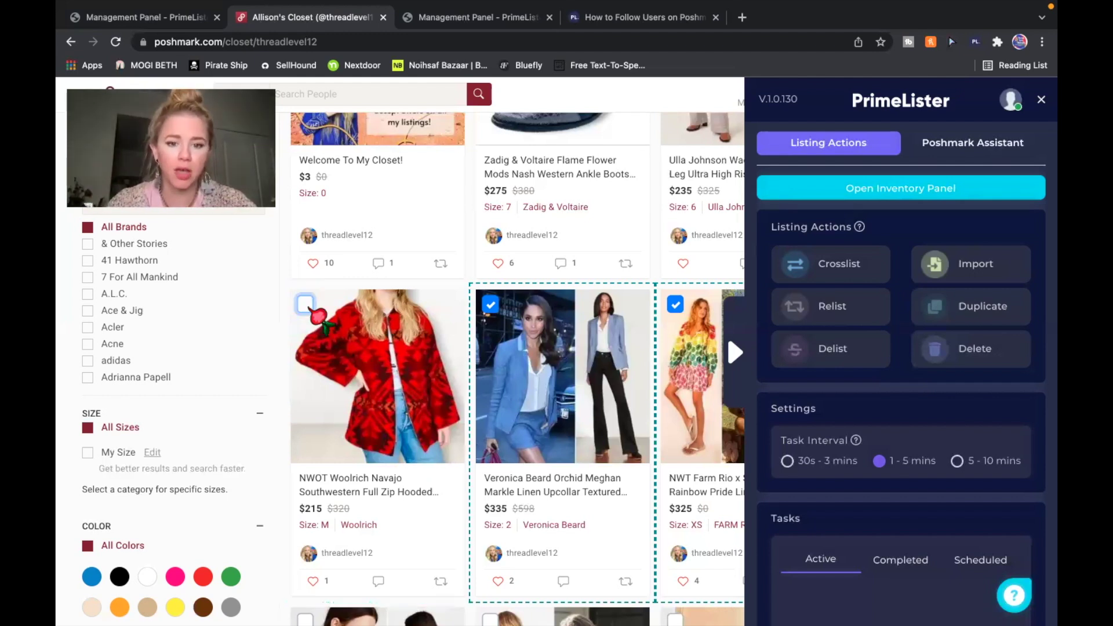
left_click(490, 304)
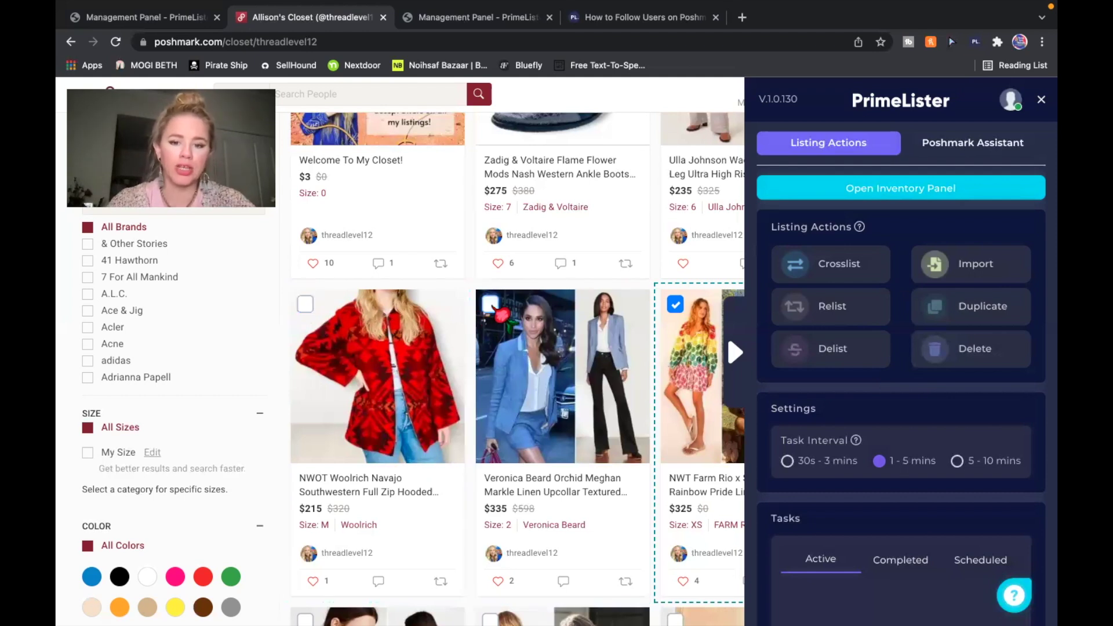
left_click(676, 304)
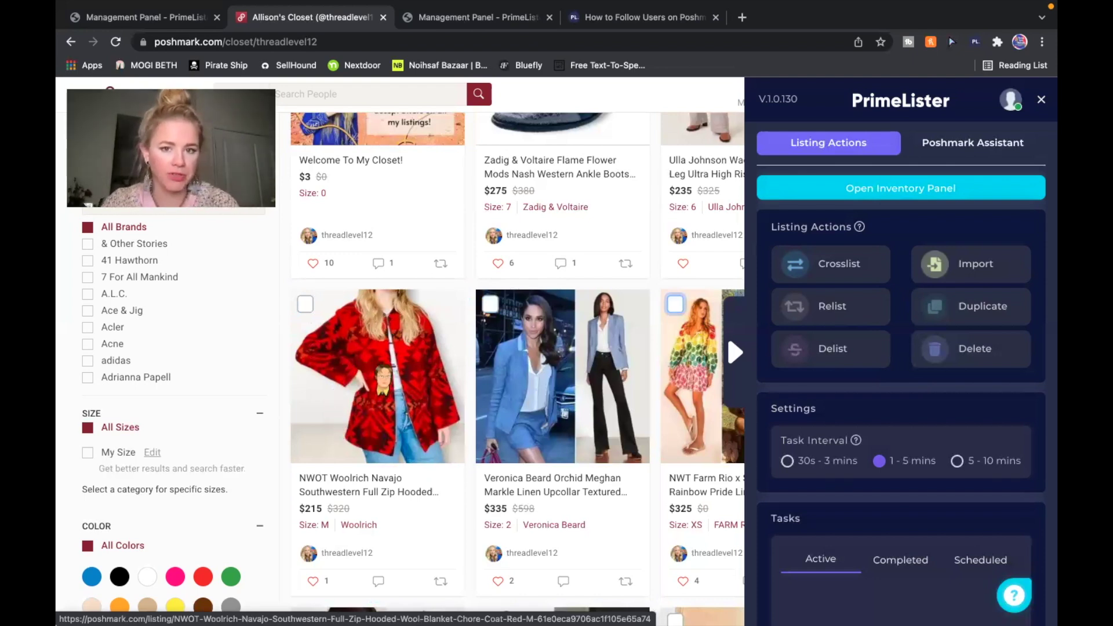
Open mercari.com in a new browser tab and go to the account's favorites
left_click(745, 19)
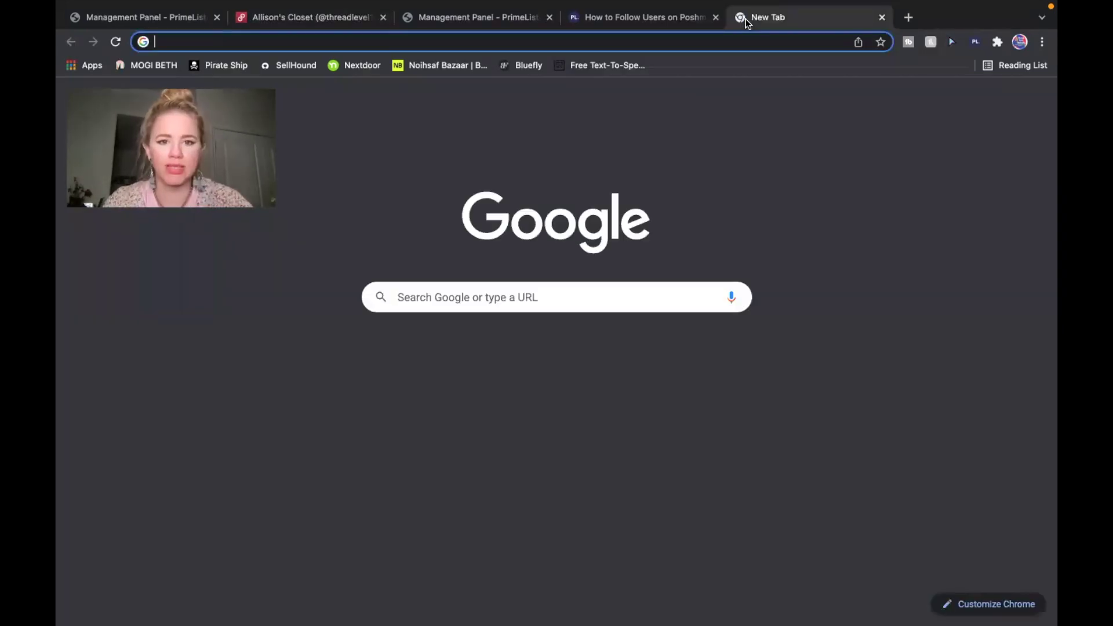
type("m")
key("Return")
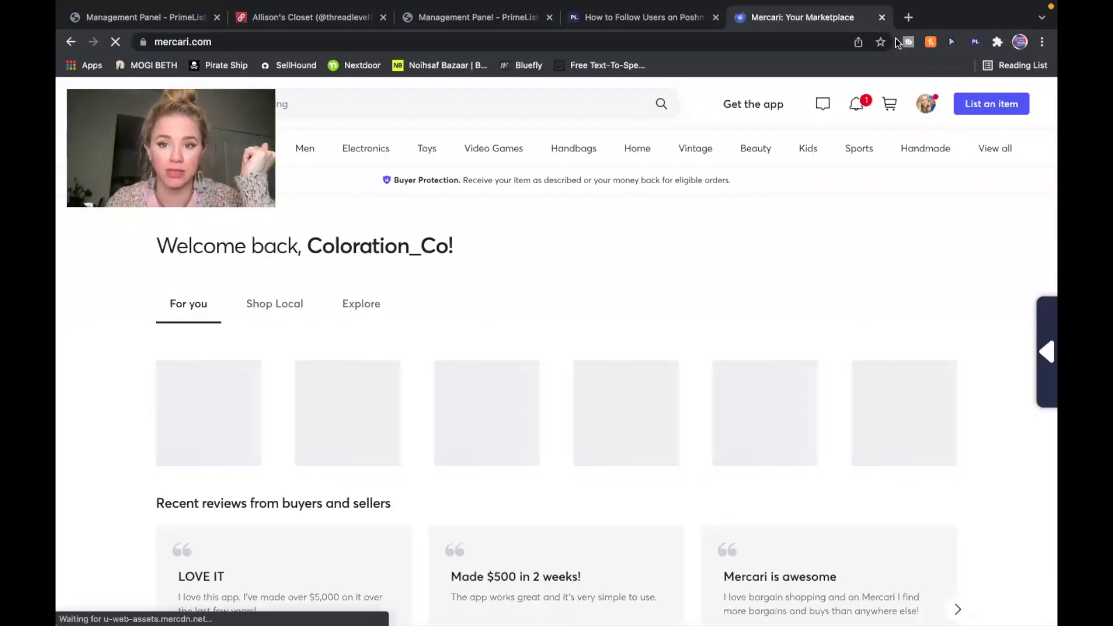
mouse_move(926, 103)
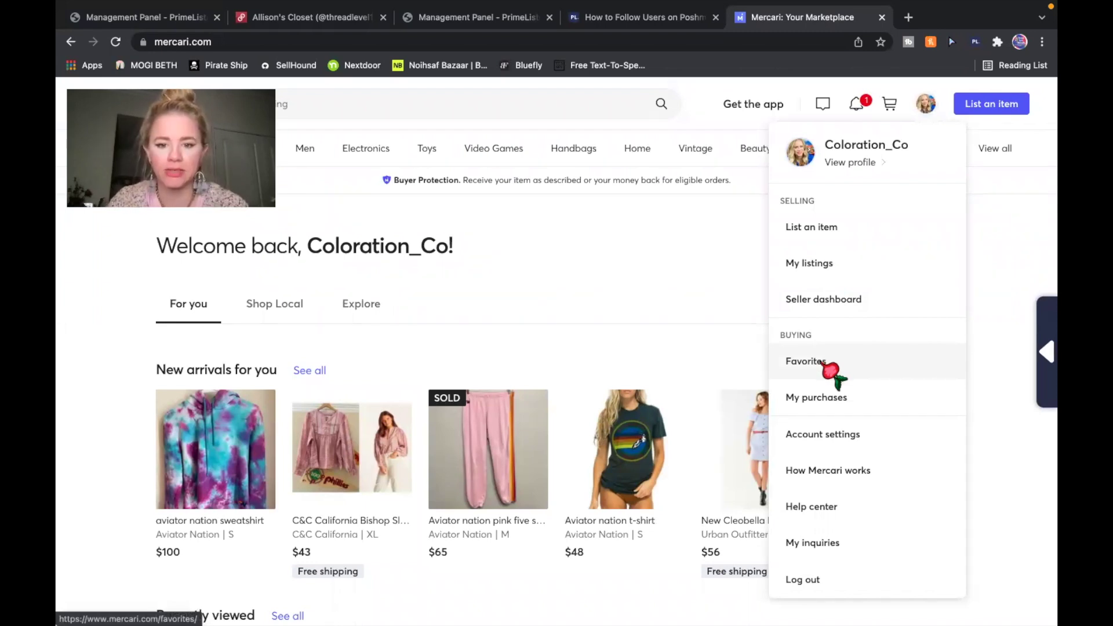
left_click(823, 362)
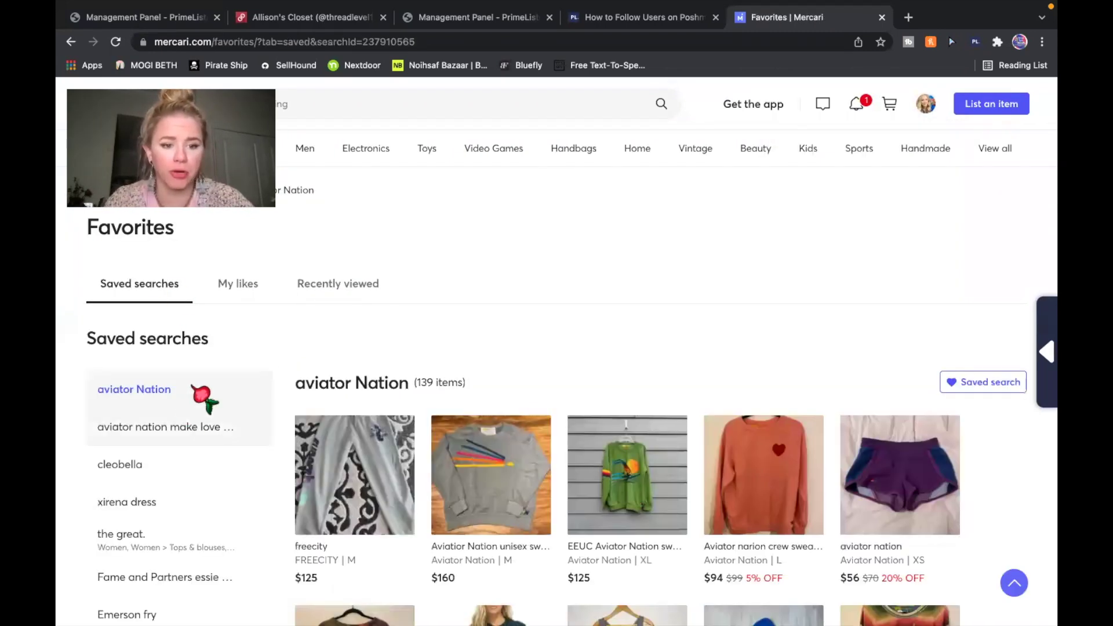
Browse the list of saved brand searches in the Mercari favorites
scroll(418, 330, "down", 3)
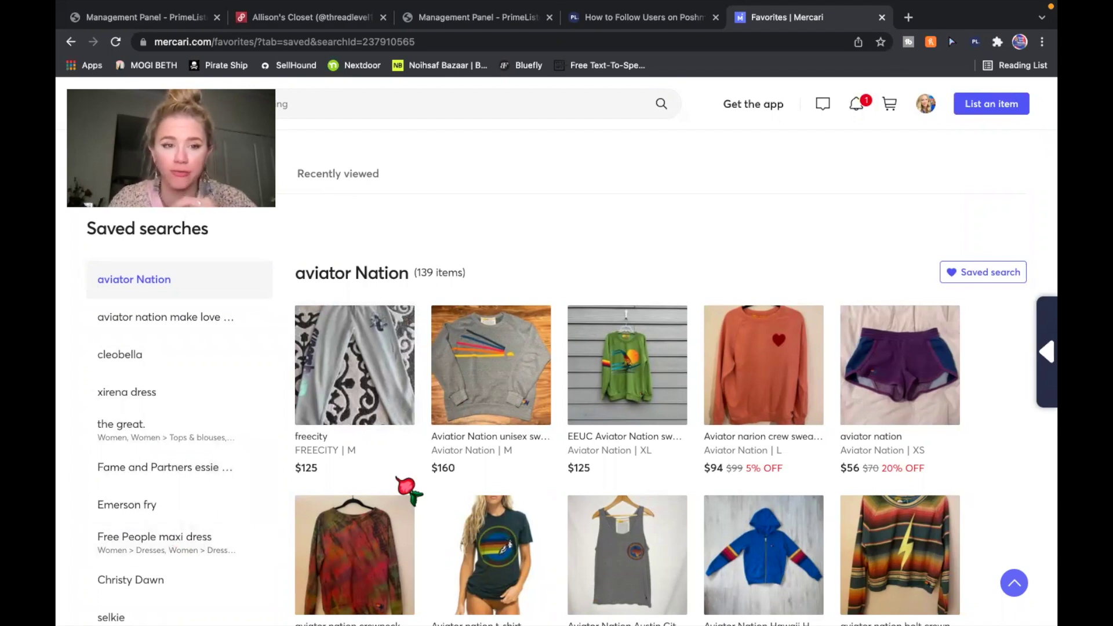
scroll(406, 487, "down", 6)
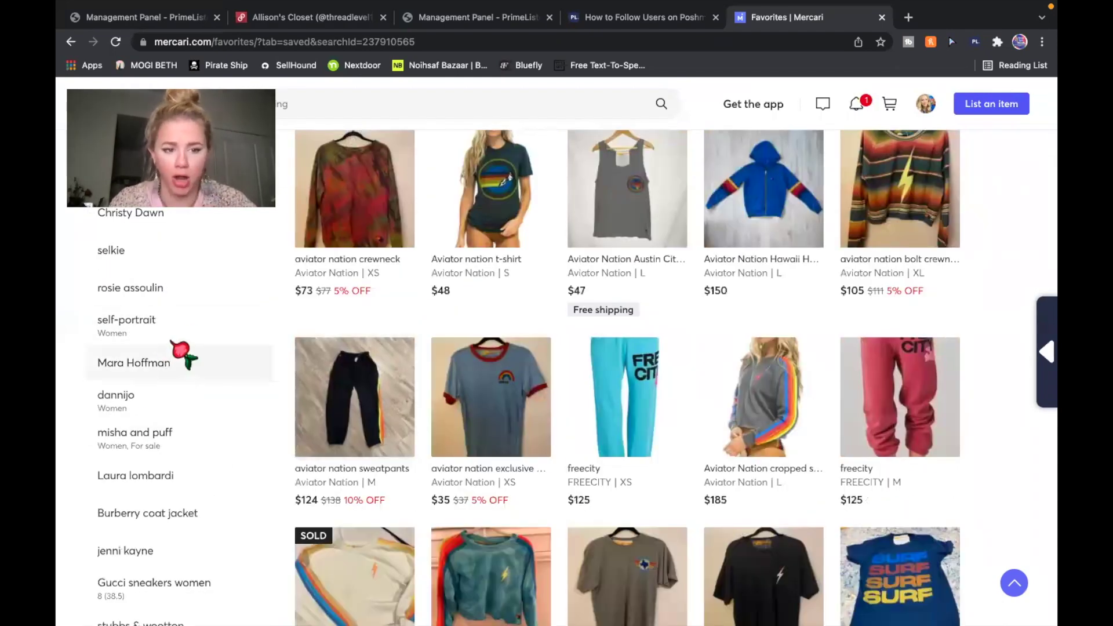
scroll(193, 371, "down", 4)
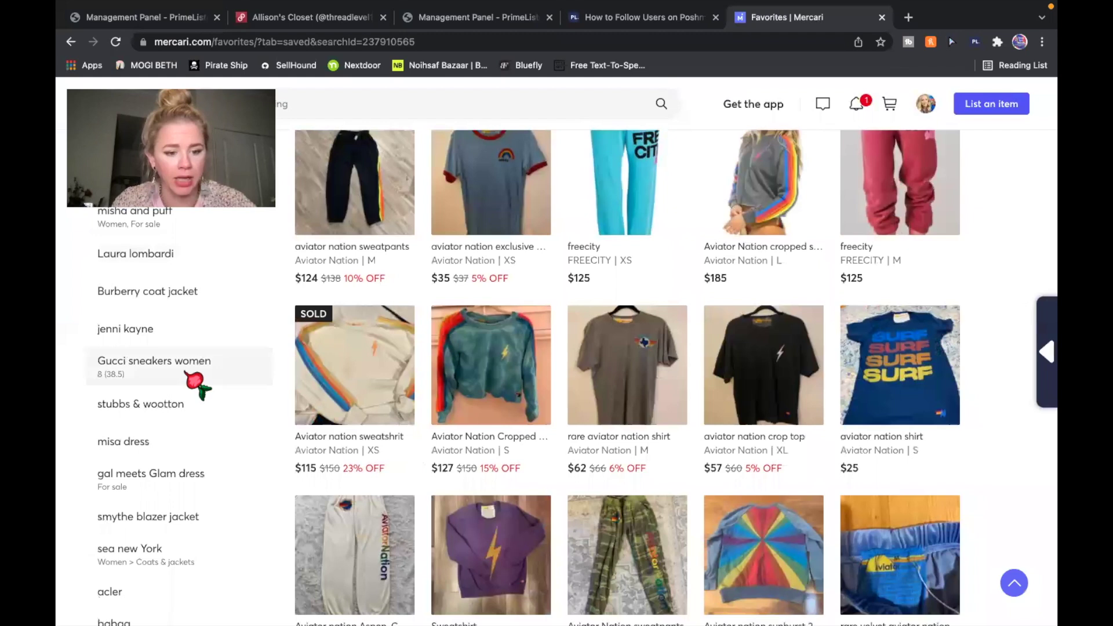
scroll(197, 385, "down", 6)
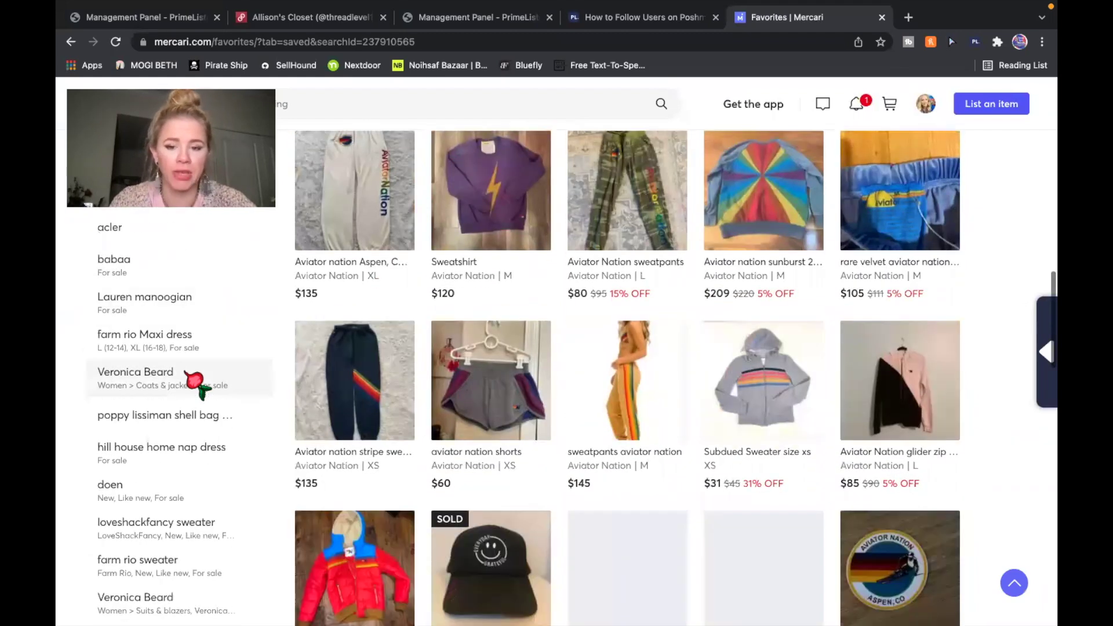
scroll(198, 386, "up", 7)
scroll(197, 386, "up", 8)
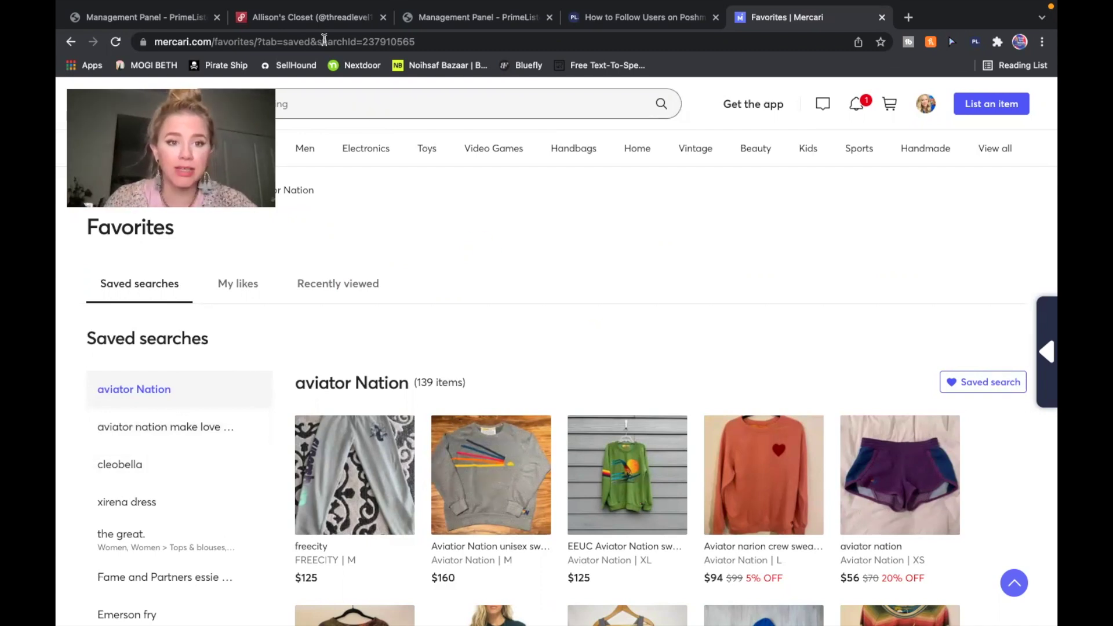
Return to the Poshmark closet, open the red Woolrich Navajo coat listing for editing, and copy the listing
left_click(311, 19)
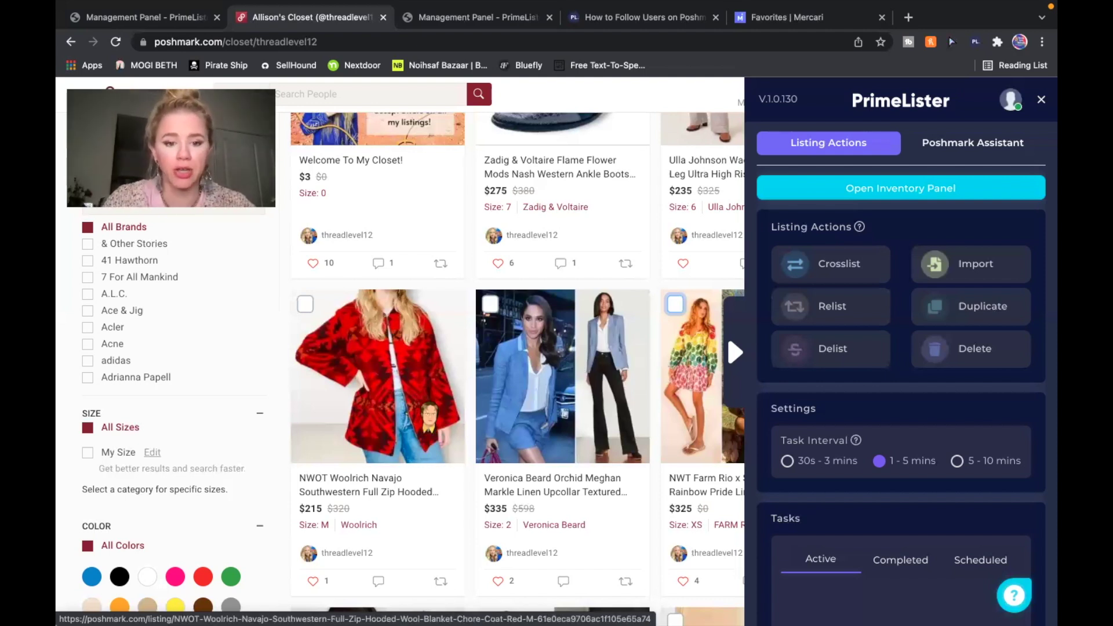
left_click(377, 377)
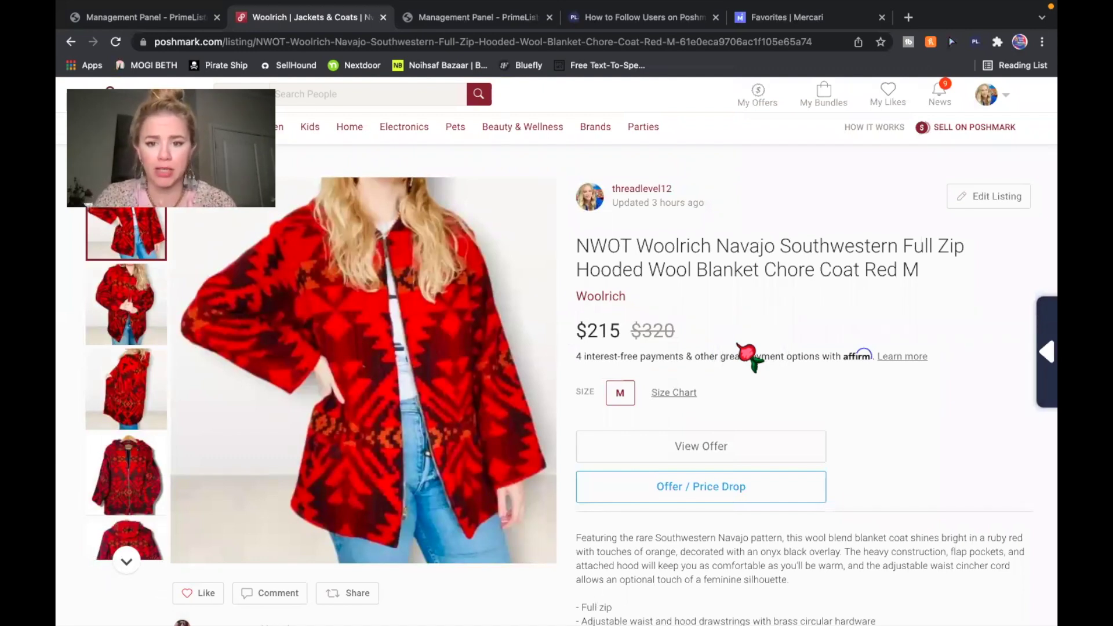
left_click(990, 200)
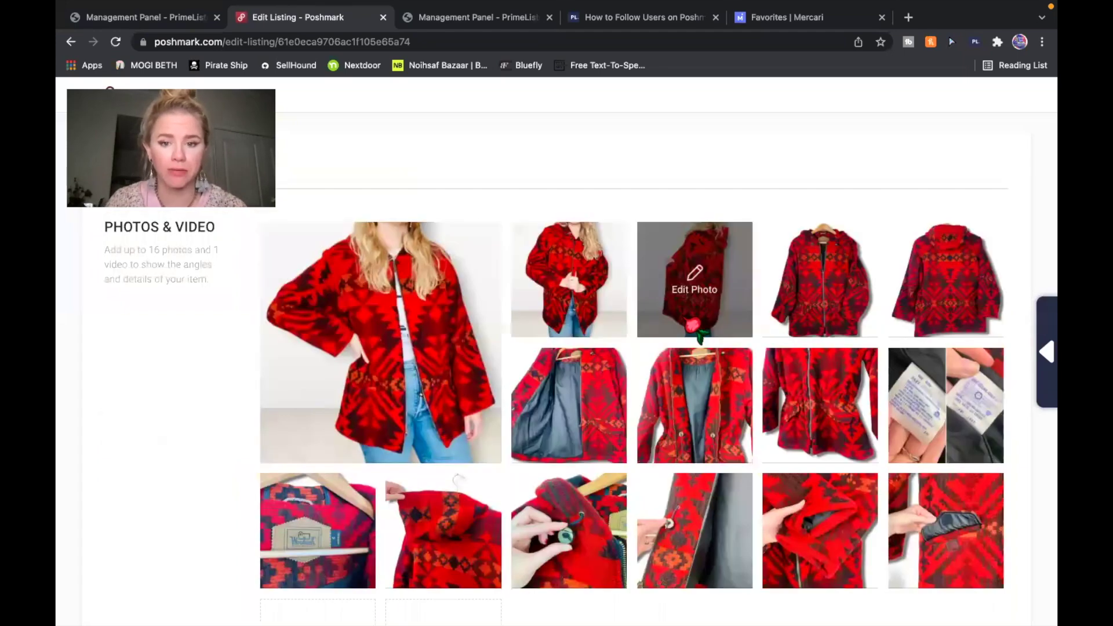
scroll(691, 323, "down", 20)
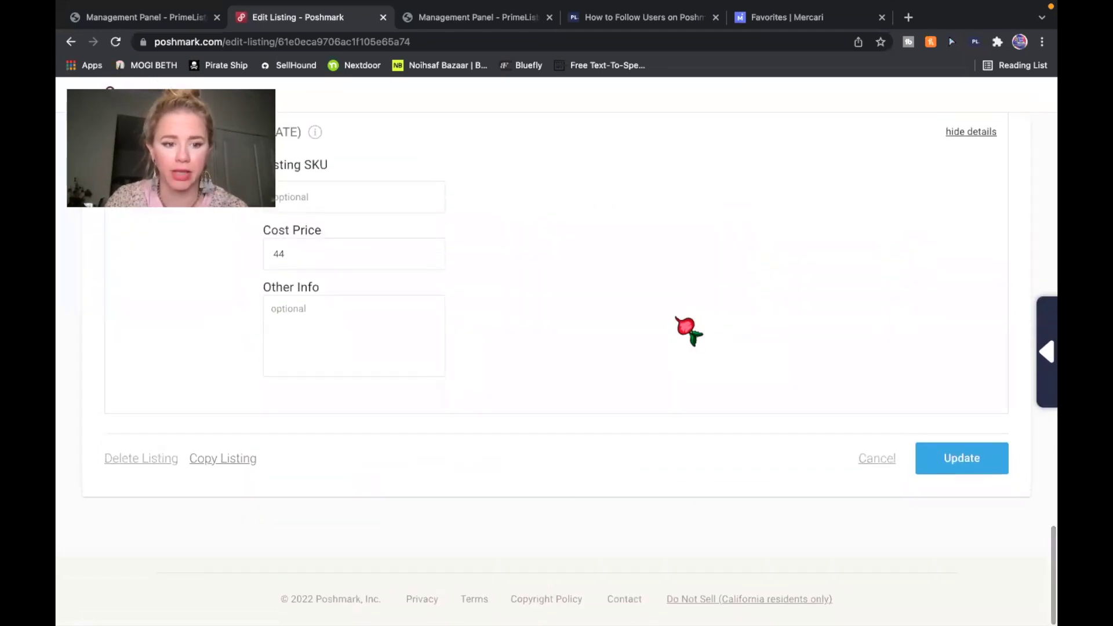
left_click(225, 459)
left_click(640, 415)
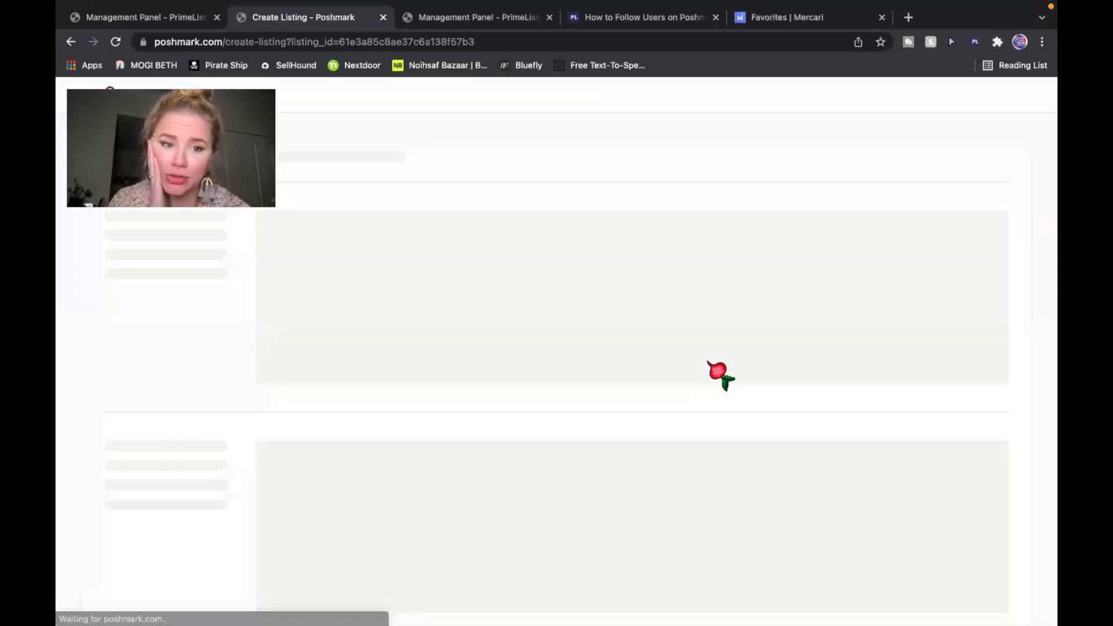
Try removing the "COPY - " prefix from the copied coat listing's title, and undo the removal
scroll(585, 458, "down", 10)
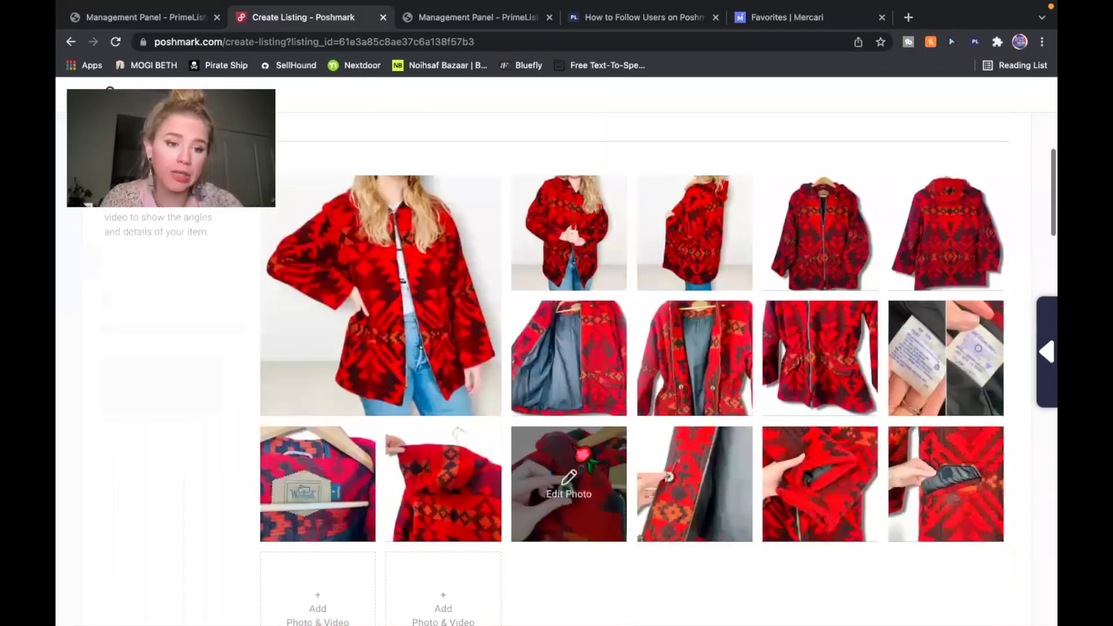
scroll(584, 458, "down", 3)
scroll(585, 458, "down", 6)
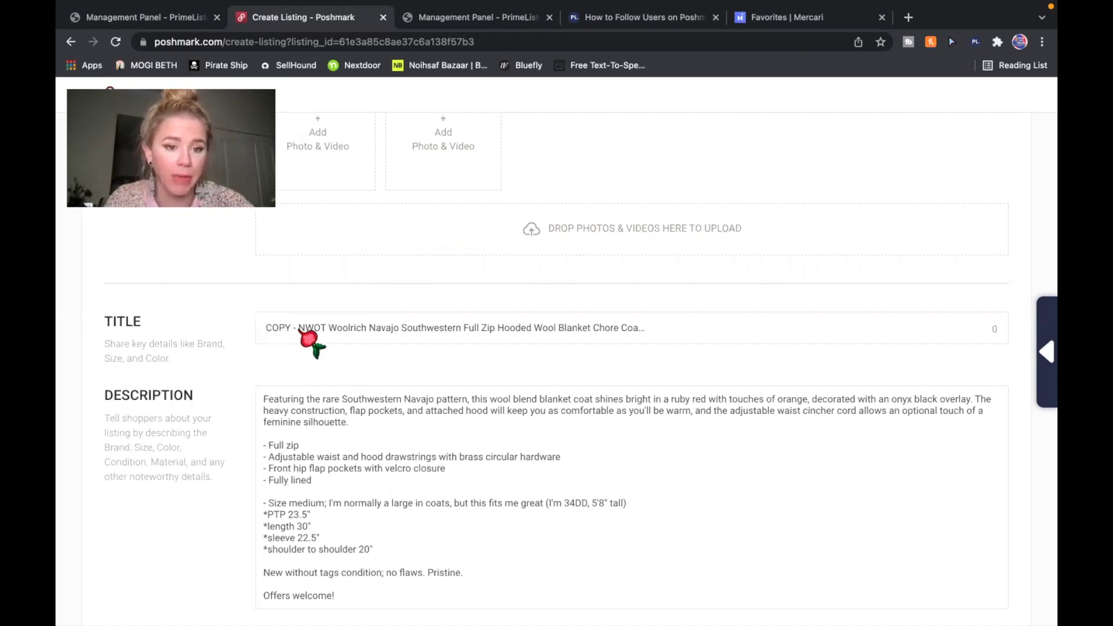
left_click_drag(299, 329, 265, 328)
key("BackSpace")
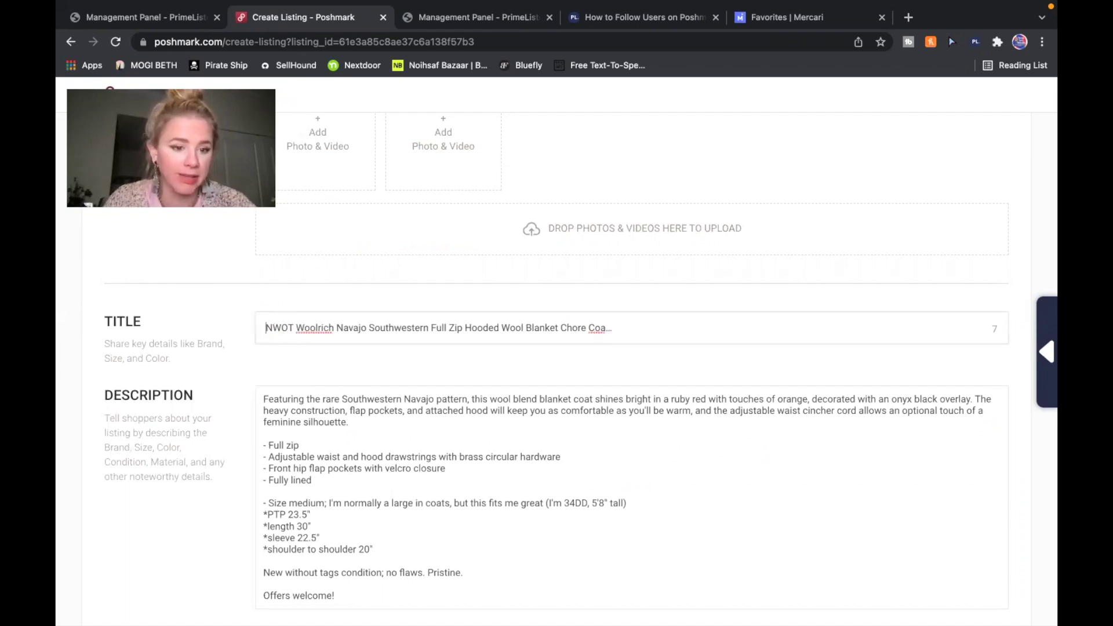
key("super+z")
left_click(313, 368)
Review the copied coat listing's details and photos, turn off Facebook sharing, and list the item
scroll(313, 368, "down", 3)
scroll(313, 368, "down", 15)
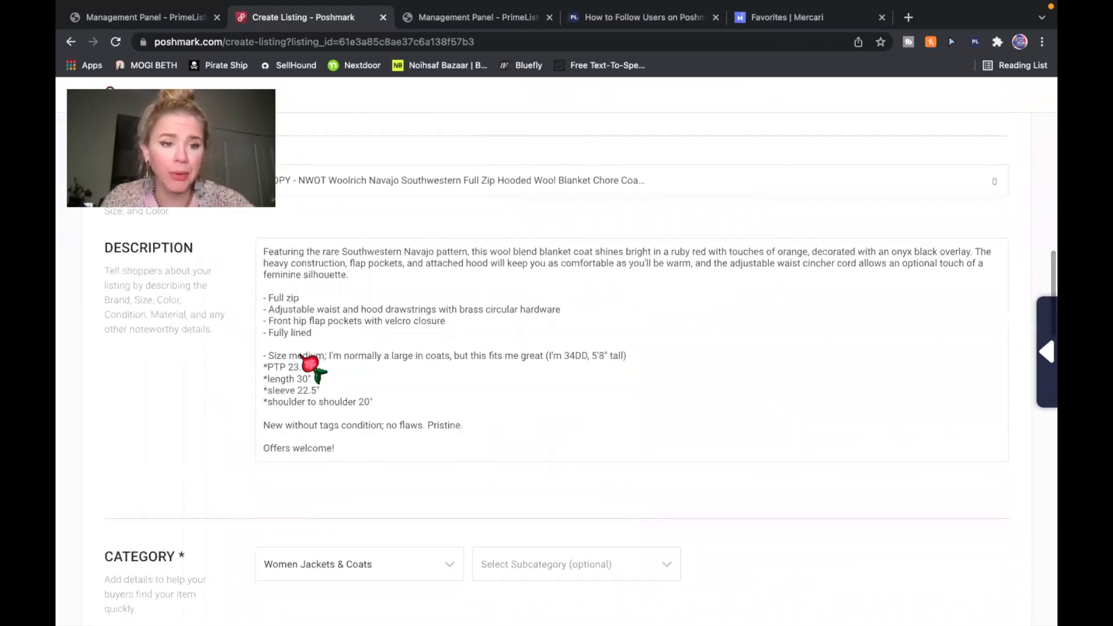
scroll(311, 368, "down", 10)
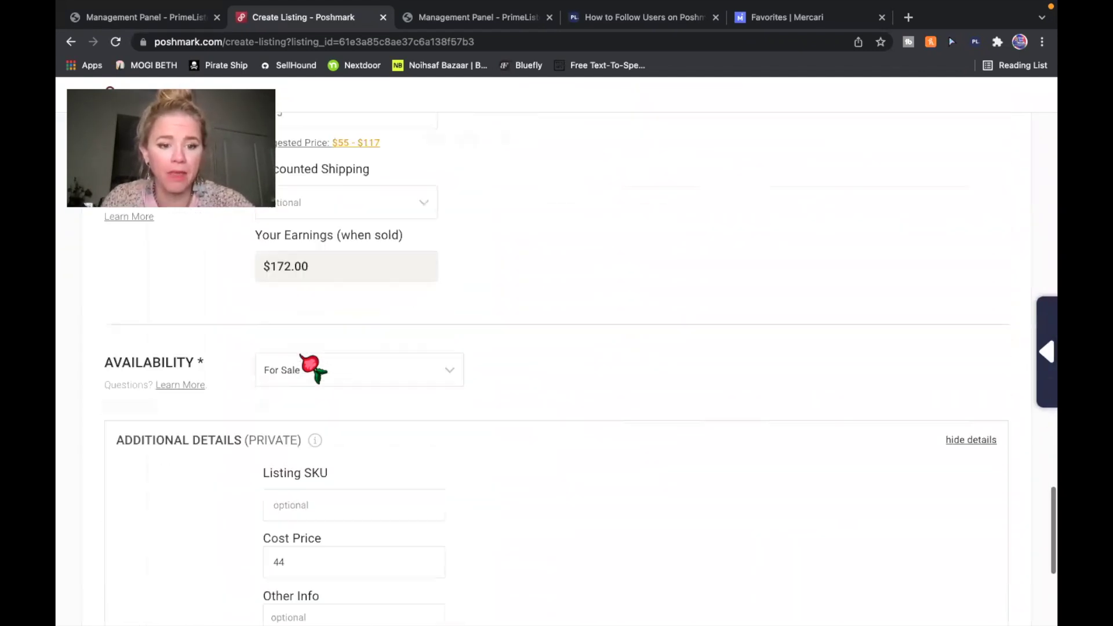
scroll(699, 328, "up", 20)
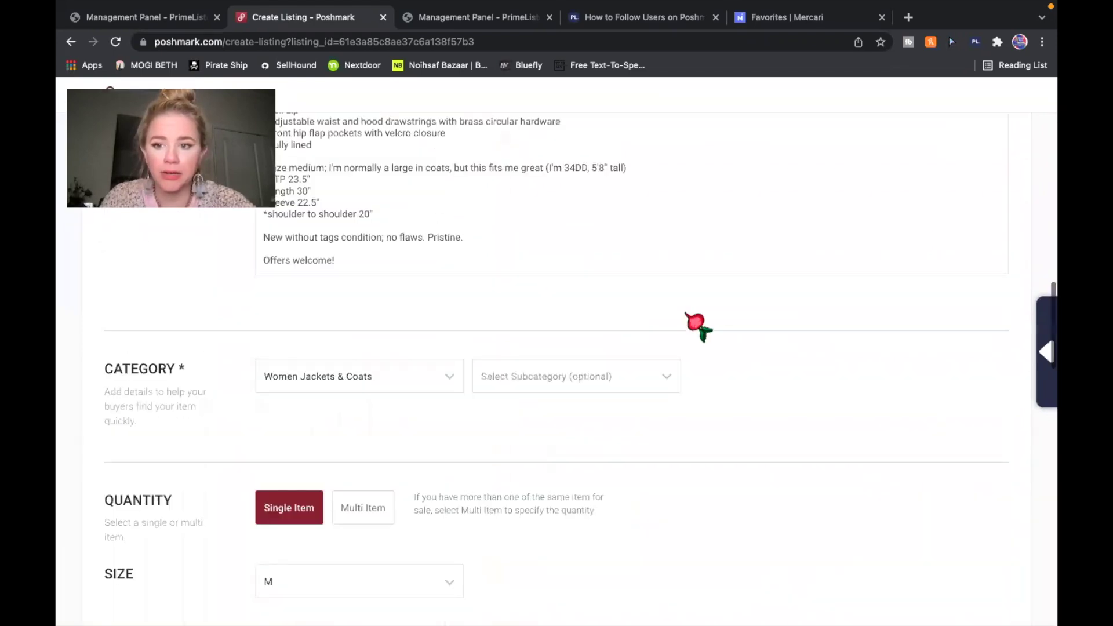
scroll(695, 410, "up", 5)
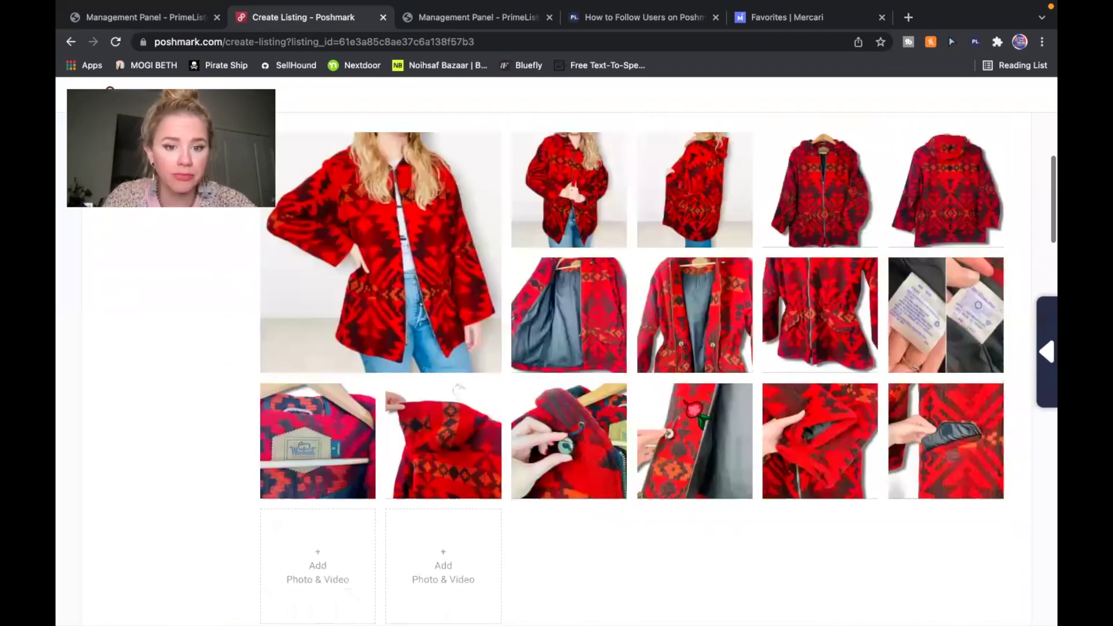
scroll(698, 412, "down", 20)
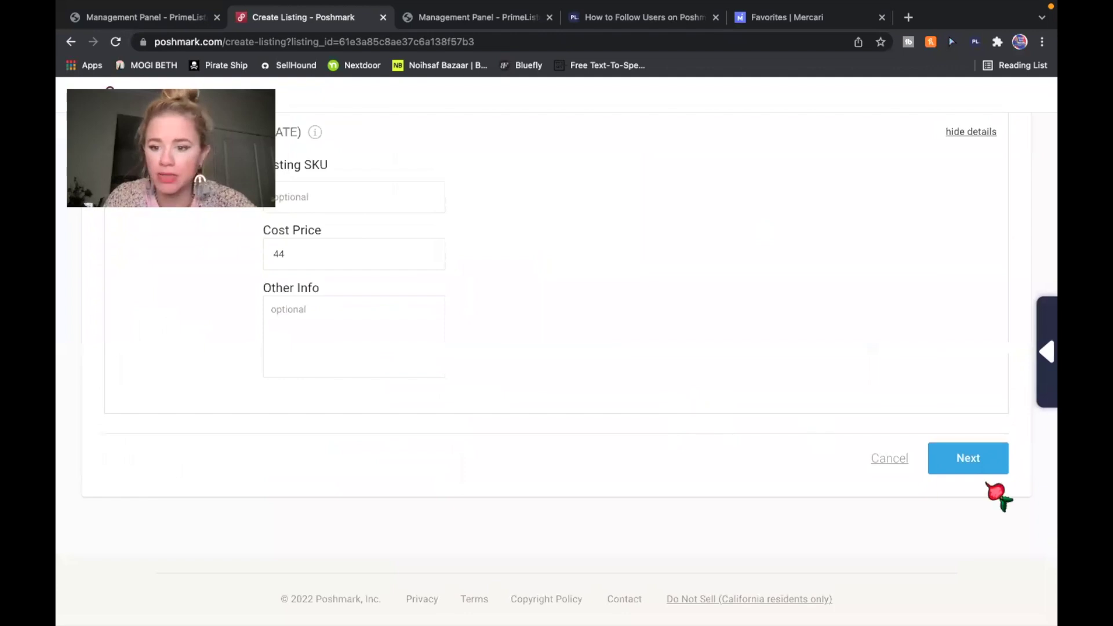
left_click(971, 477)
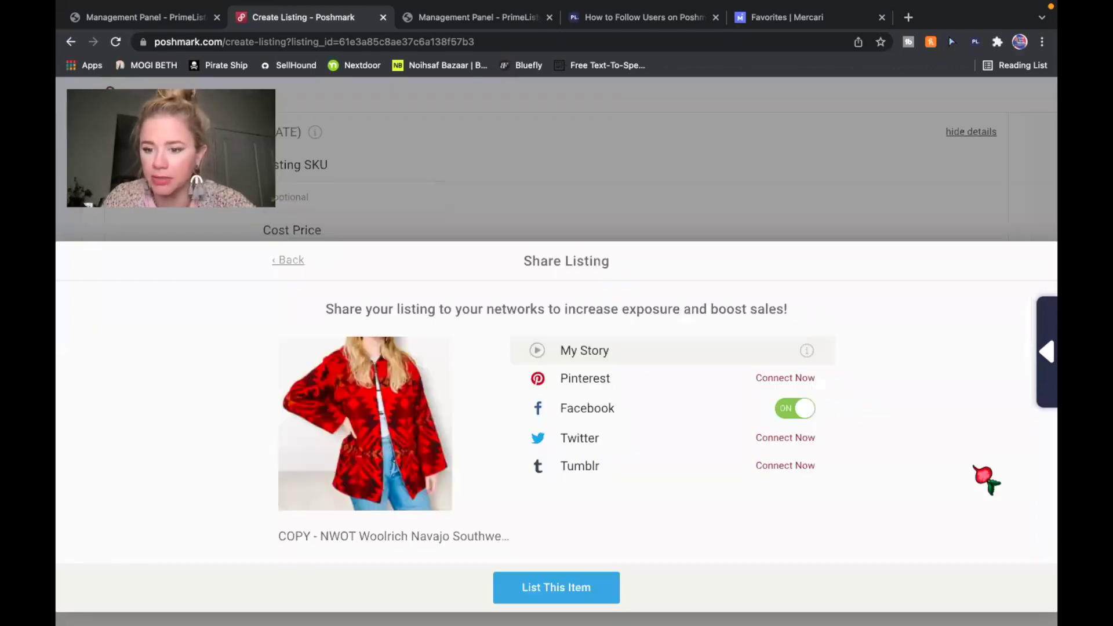
left_click(803, 410)
left_click(587, 592)
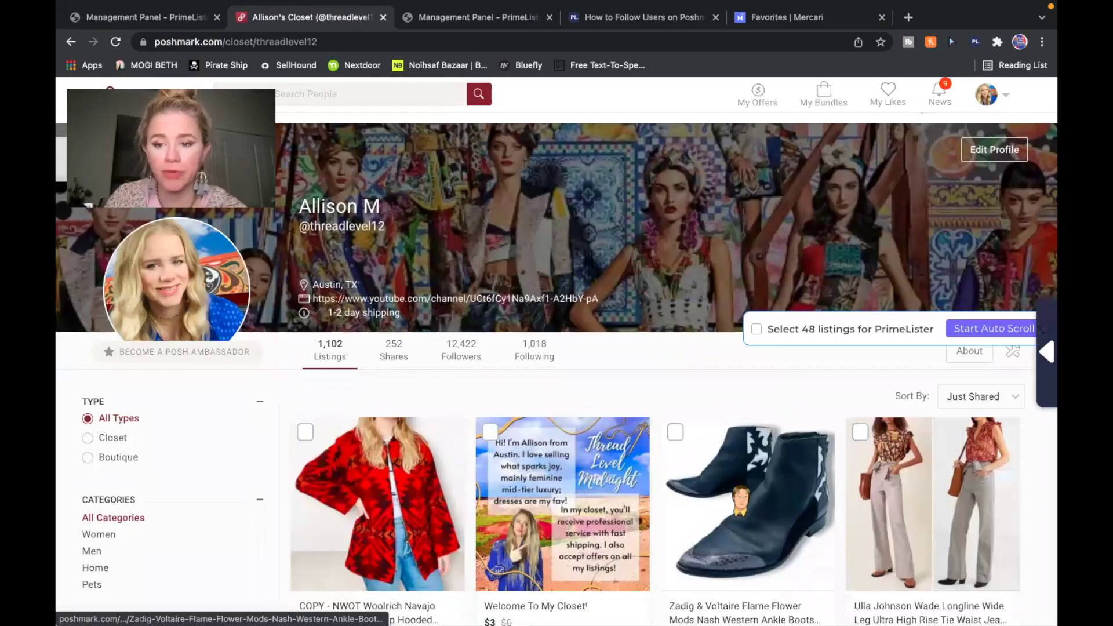
Compare the copied Woolrich coat listing with the original in the closet
scroll(738, 495, "down", 2)
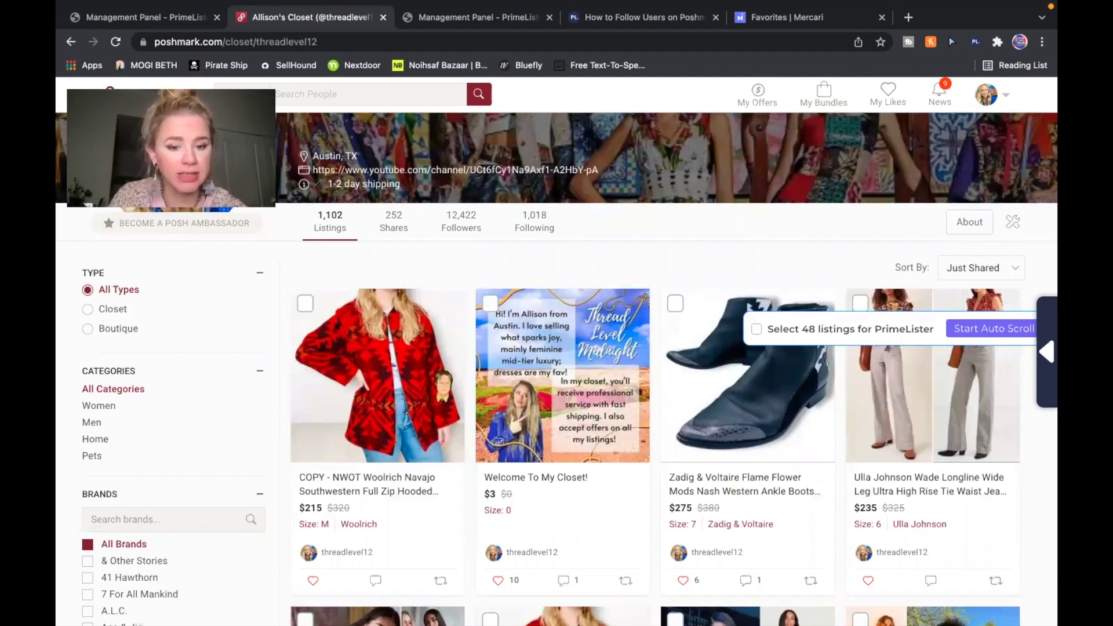
scroll(368, 394, "down", 2)
scroll(377, 405, "down", 2)
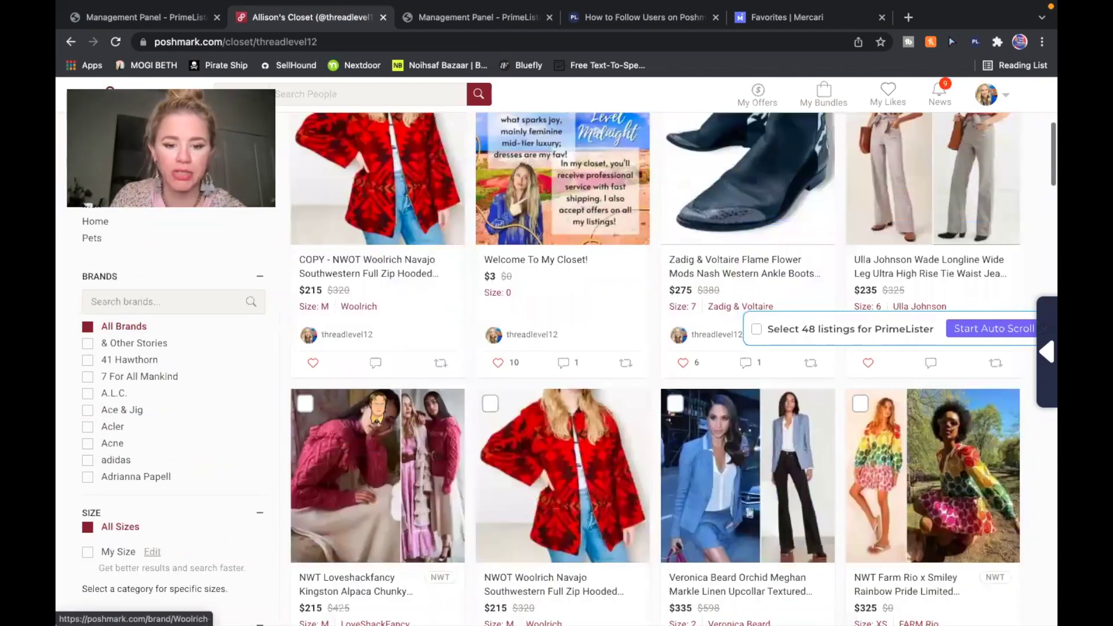
scroll(355, 342, "up", 2)
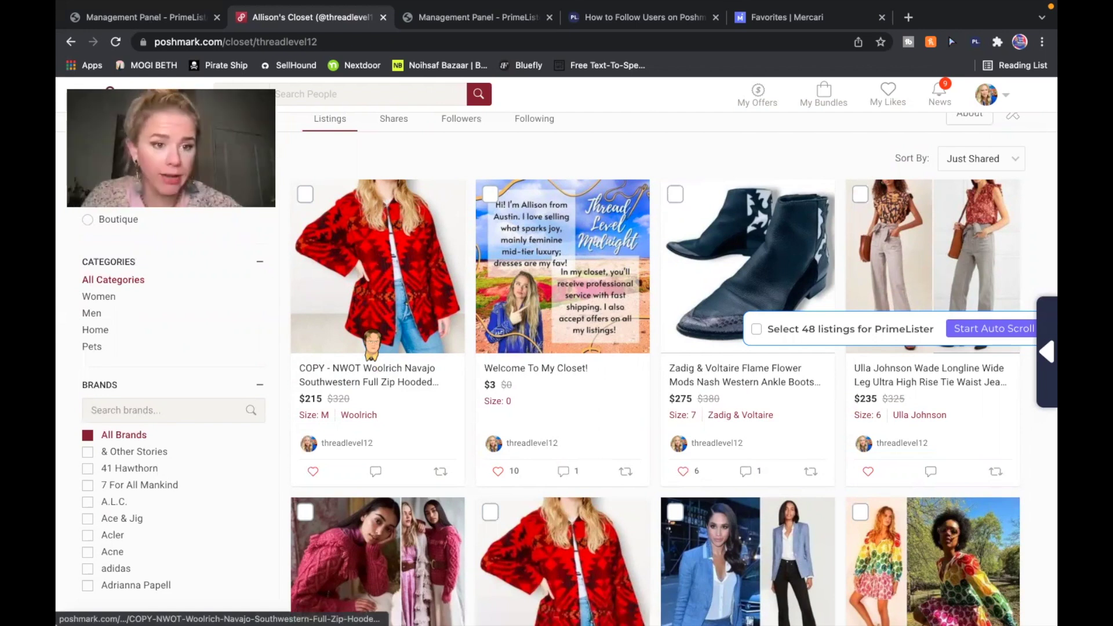
Sort the closet by Just In and look for the copied coat among the newest listings
left_click(969, 167)
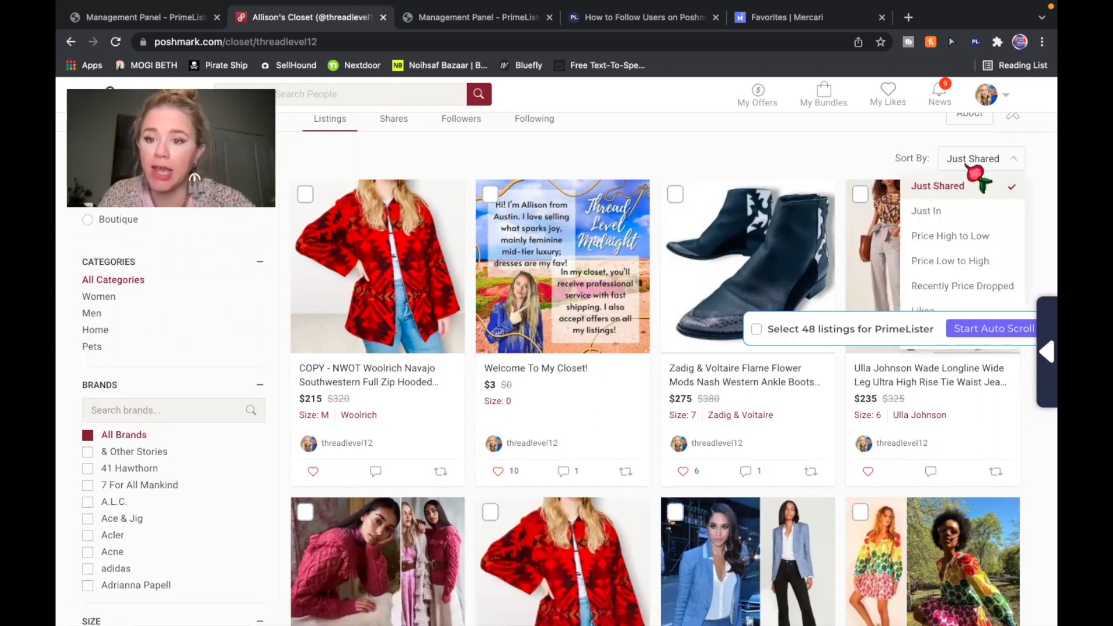
left_click(954, 212)
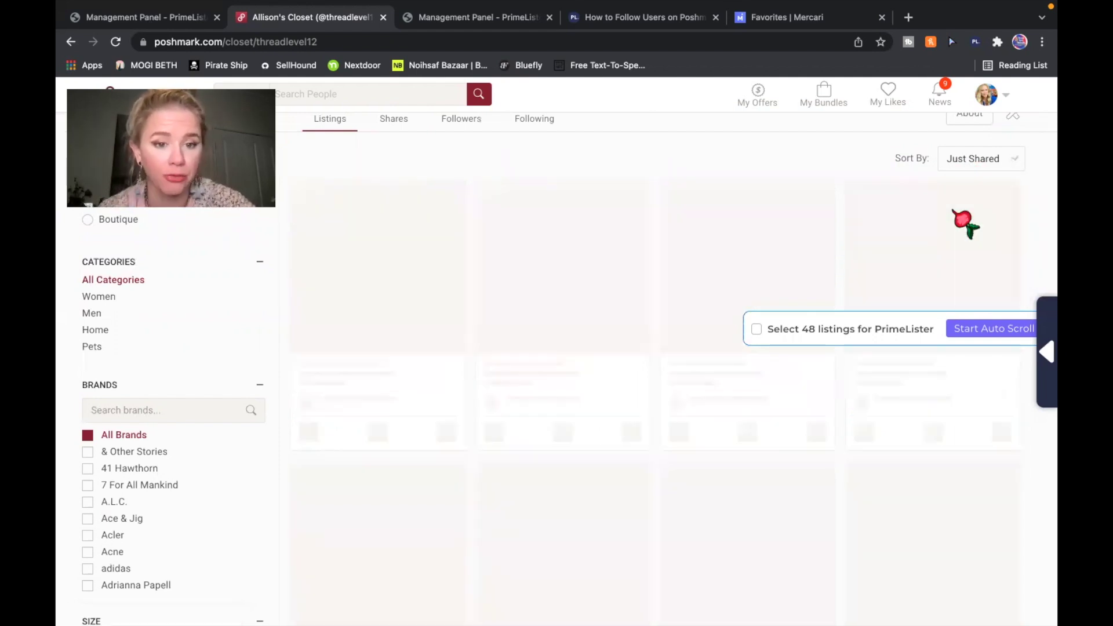
scroll(486, 510, "down", 6)
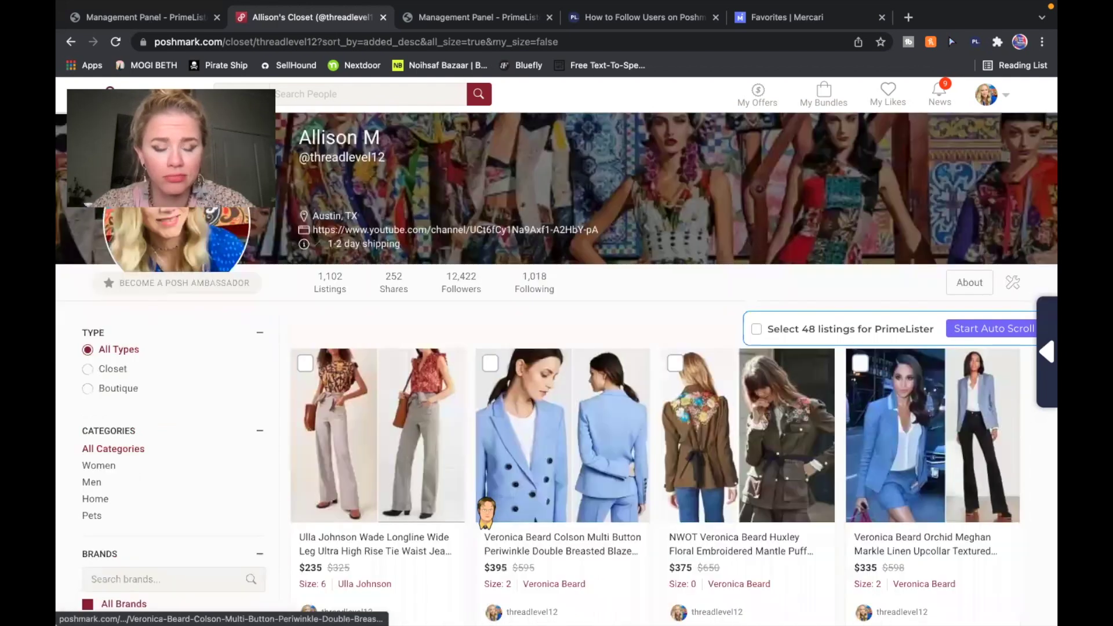
scroll(486, 510, "up", 6)
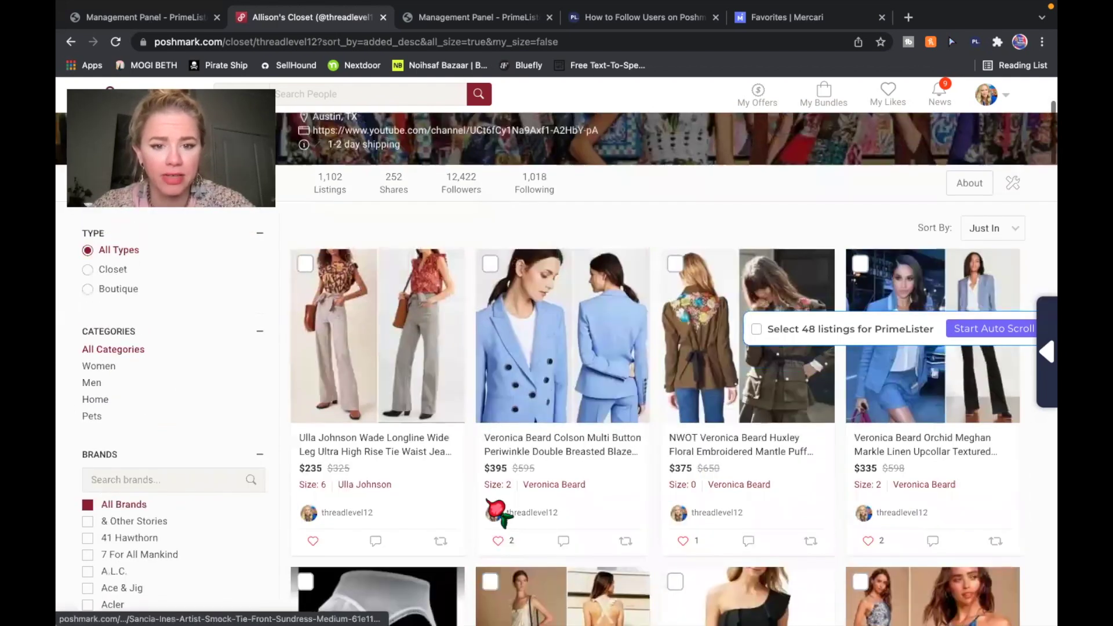
scroll(496, 510, "down", 7)
scroll(496, 510, "down", 12)
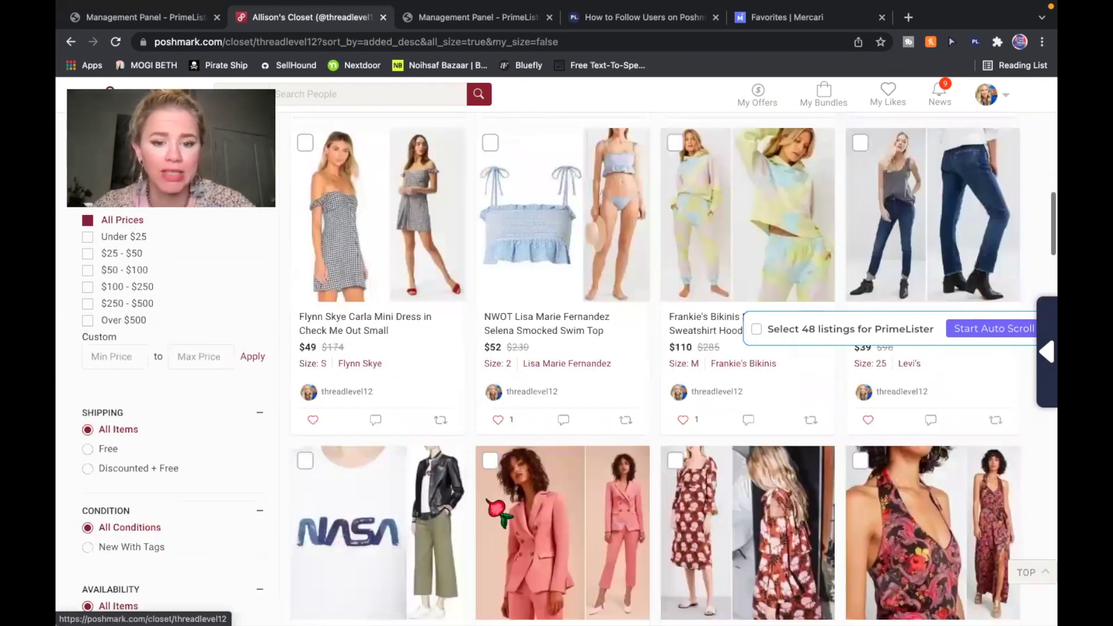
scroll(486, 513, "up", 15)
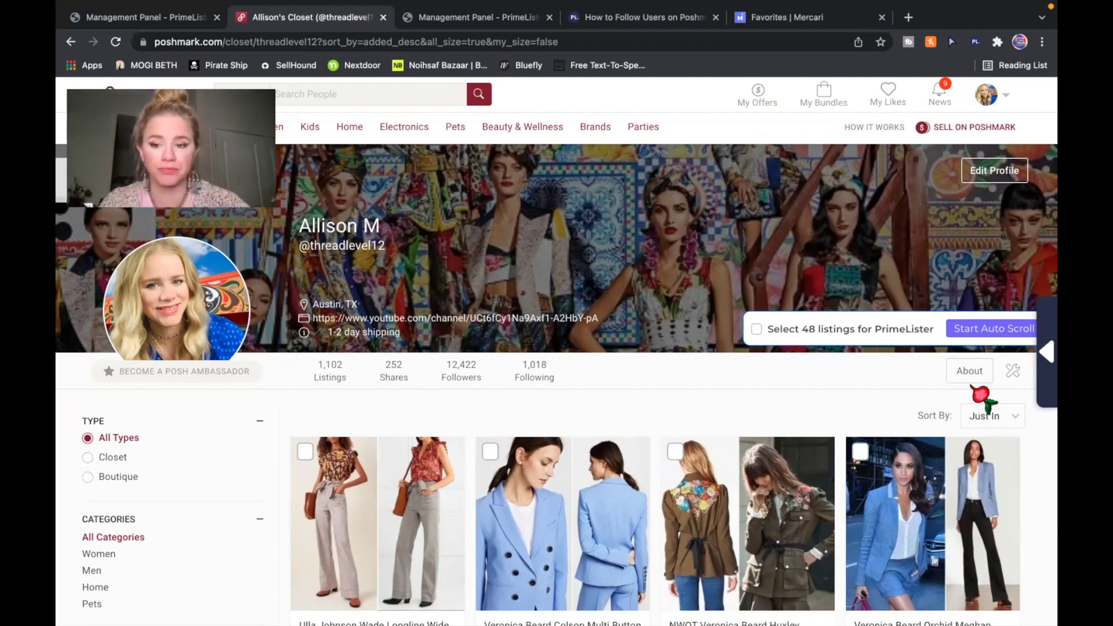
scroll(983, 443, "down", 7)
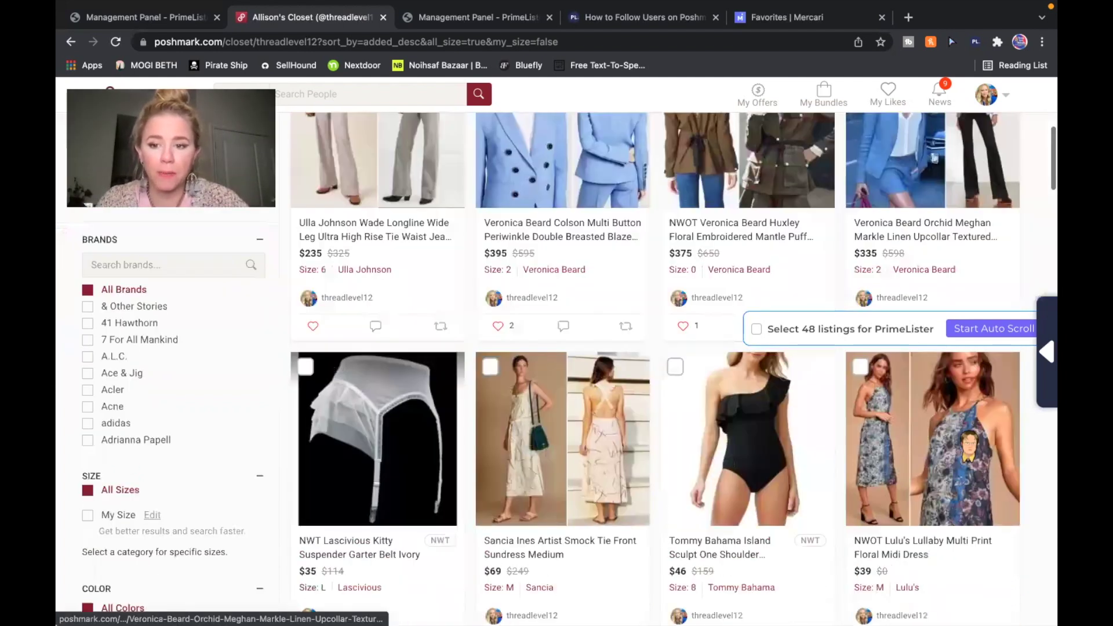
scroll(1009, 418, "up", 7)
Switch the closet sorting to Just Shared and examine where the copied coat and its original are placed
left_click(1012, 417)
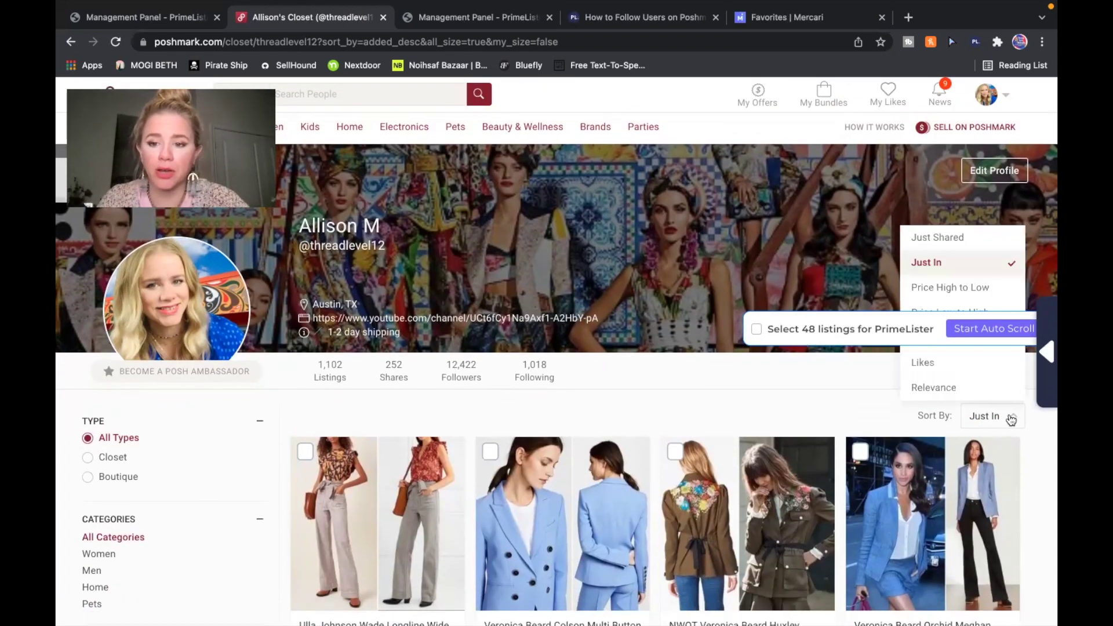
left_click(951, 262)
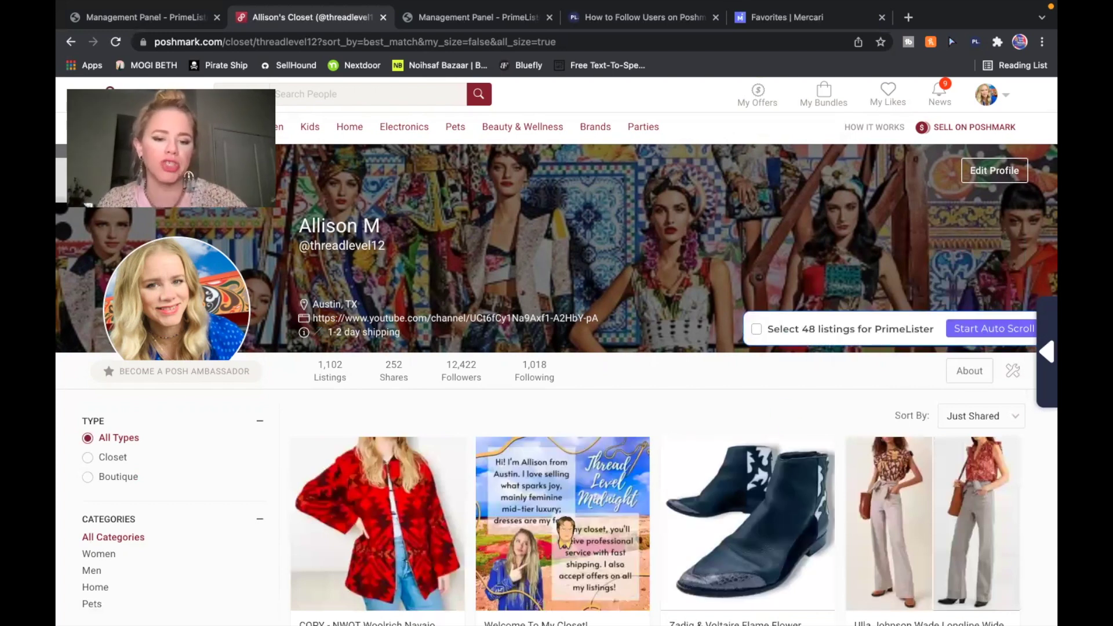
scroll(410, 525, "down", 3)
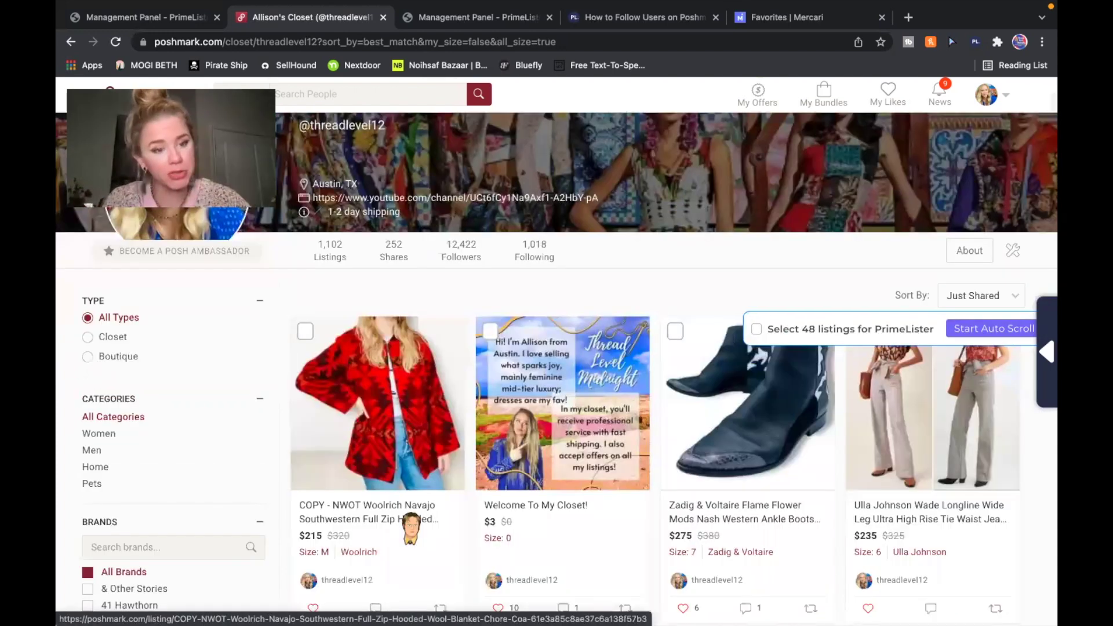
scroll(410, 525, "down", 5)
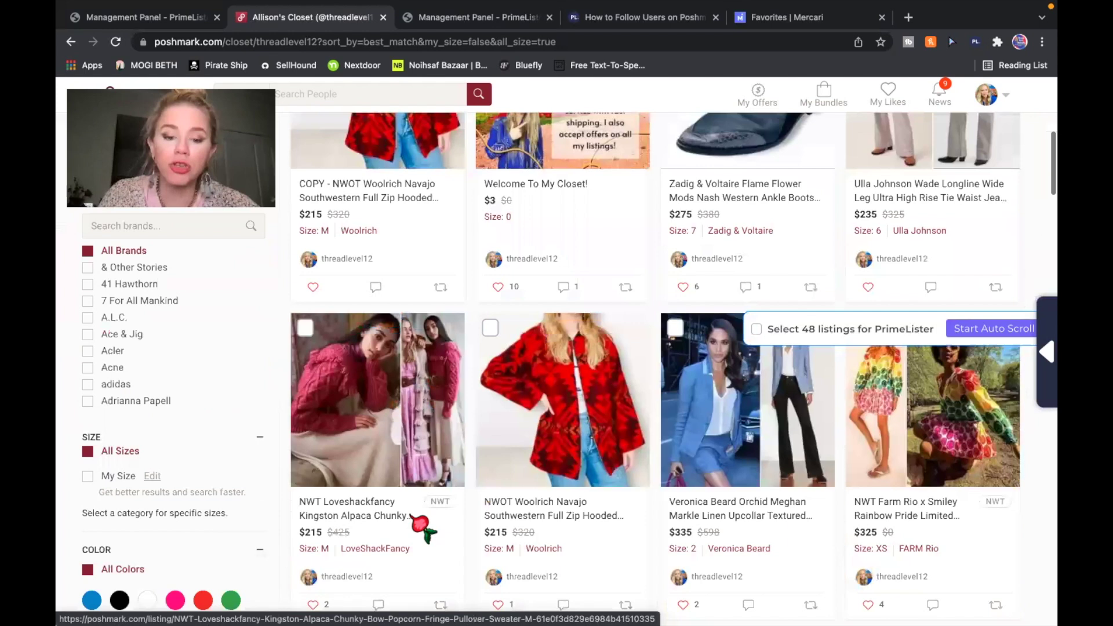
scroll(413, 519, "down", 1)
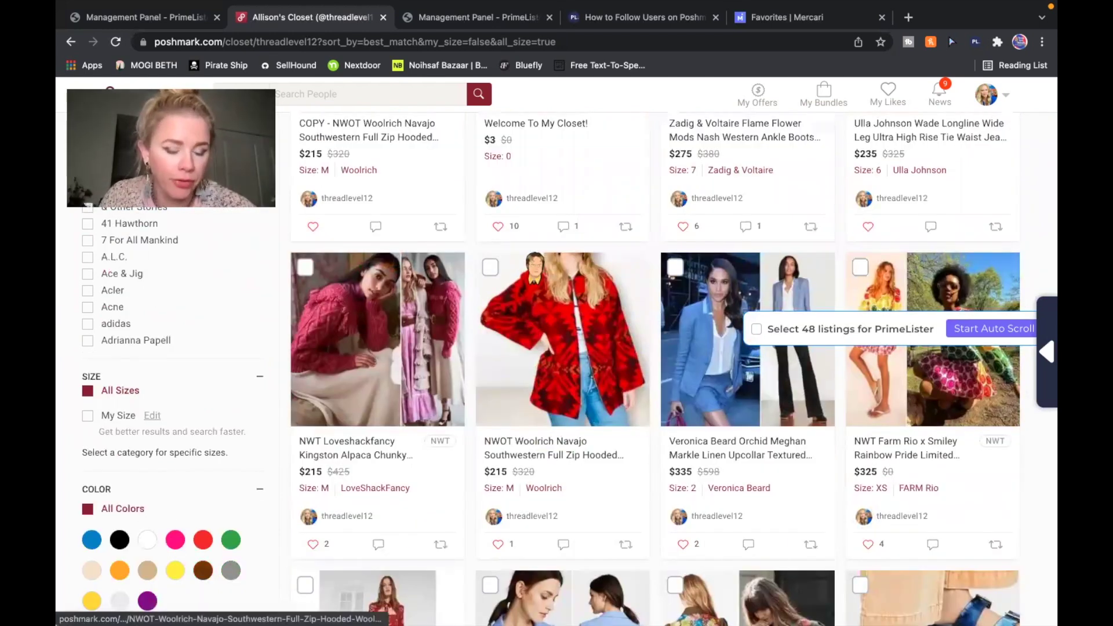
scroll(521, 200, "up", 5)
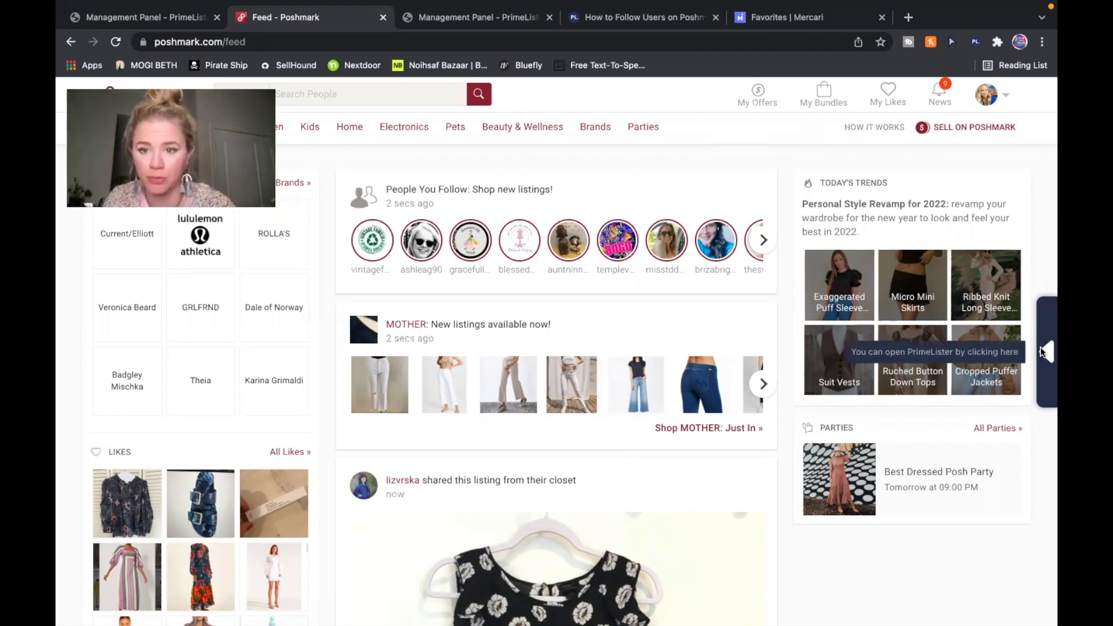
Open the account's own closet from the Poshmark feed and mark the Frankie's Bikinis Zephyr cashmere coverup dress for PrimeLister
mouse_move(1006, 97)
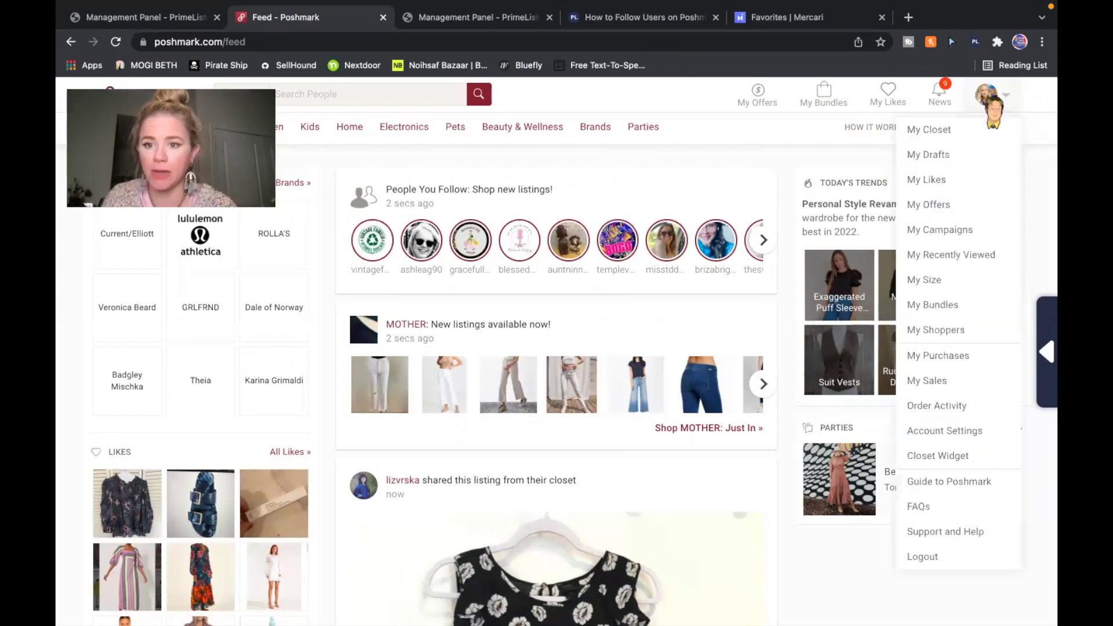
left_click(945, 128)
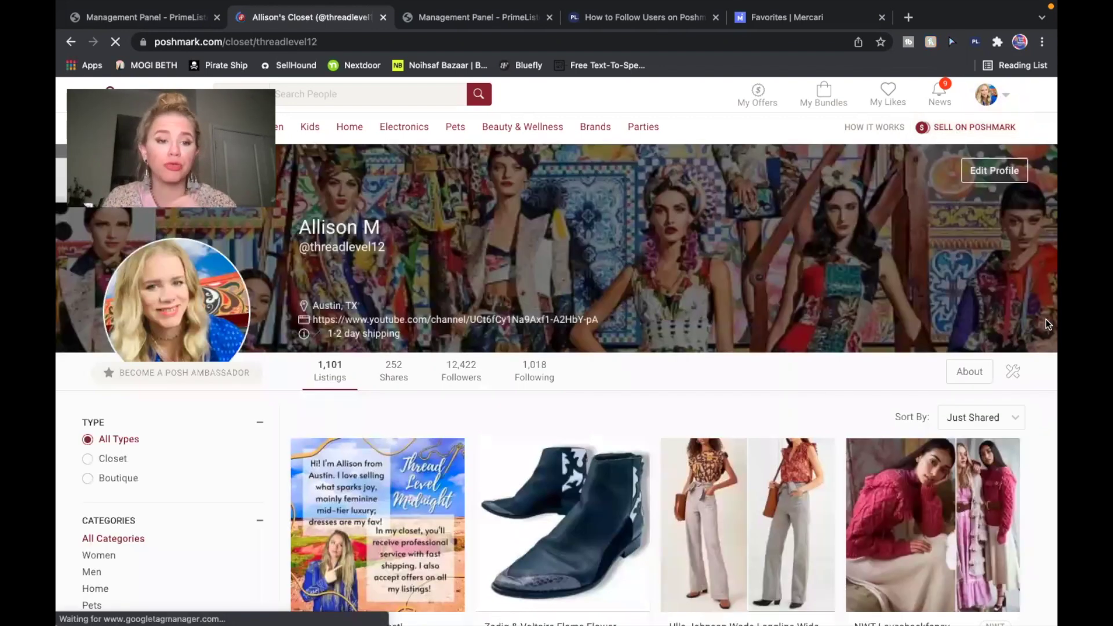
scroll(1046, 342, "down", 3)
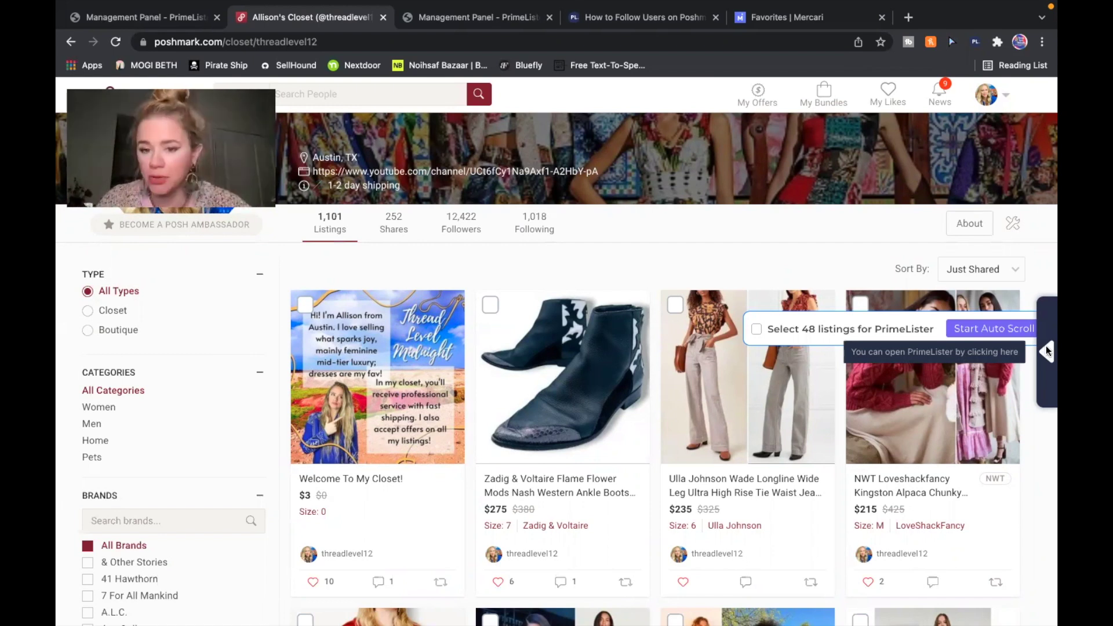
scroll(1046, 347, "down", 10)
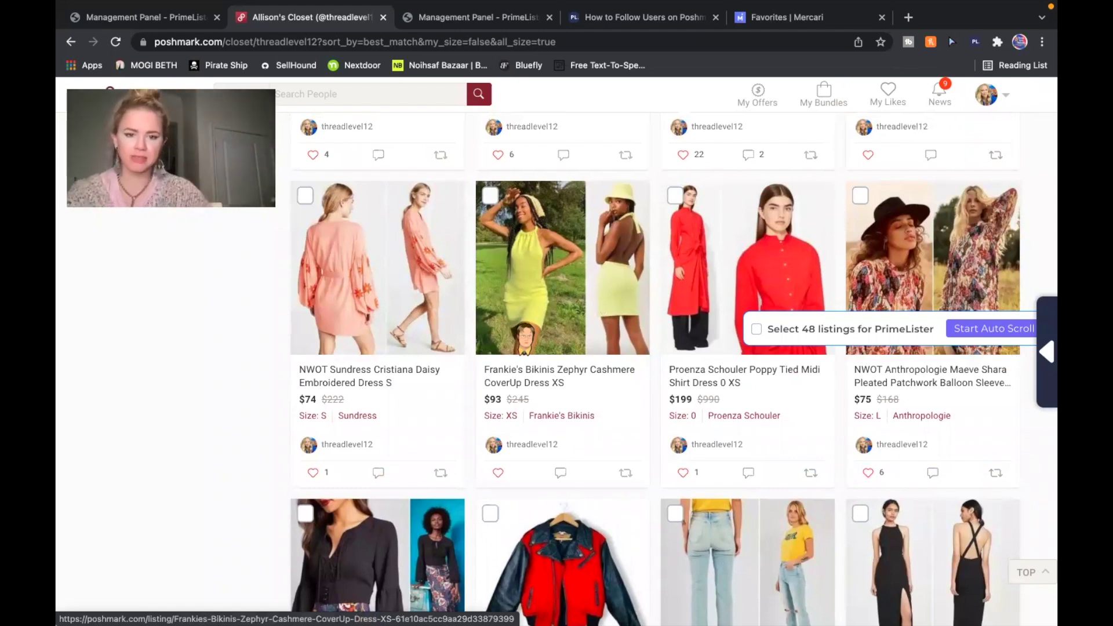
left_click(491, 196)
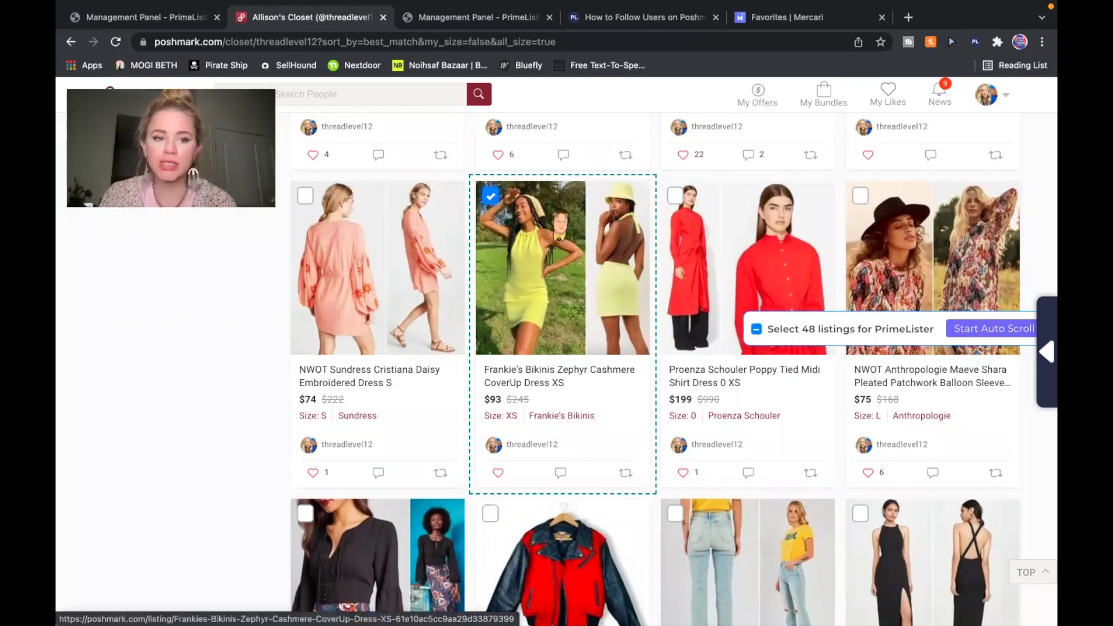
Sort the closet listings by Just In
scroll(560, 227, "up", 15)
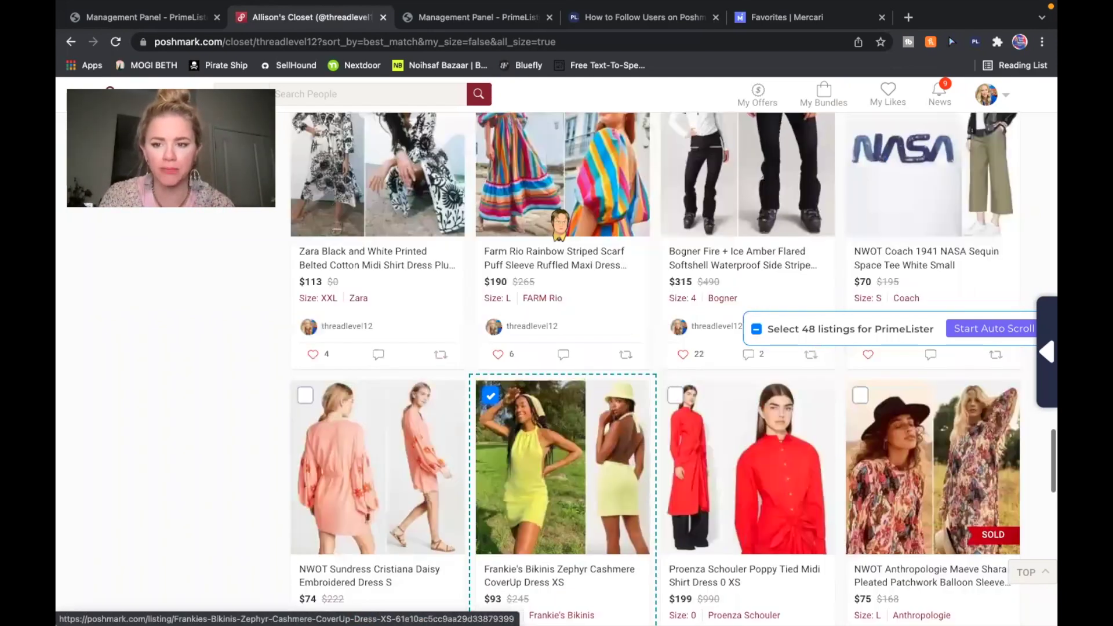
scroll(560, 227, "up", 15)
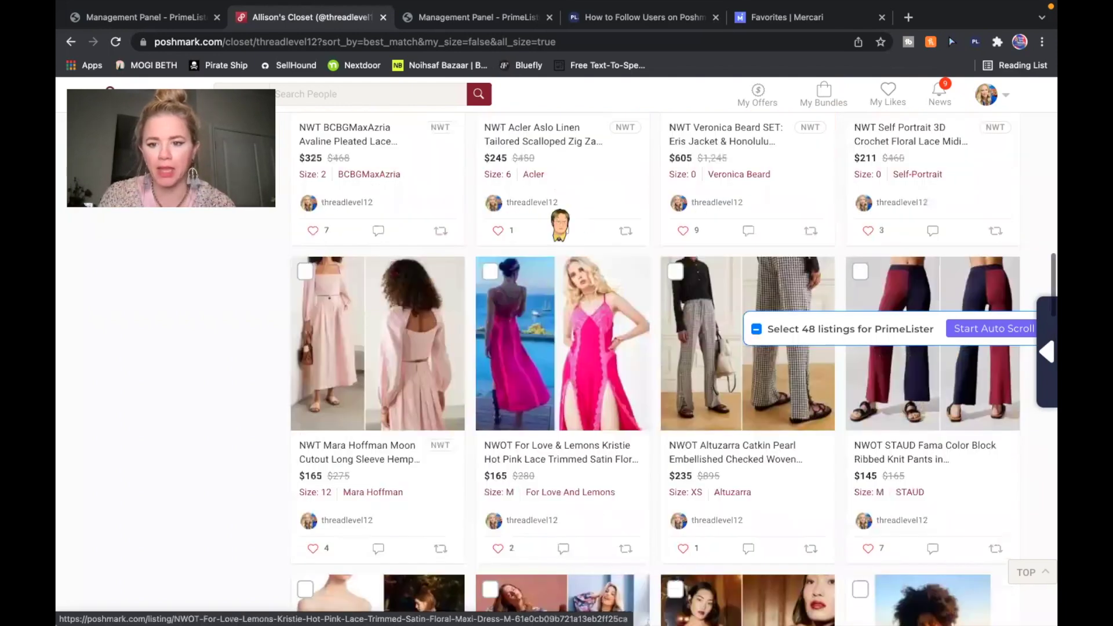
scroll(559, 227, "up", 5)
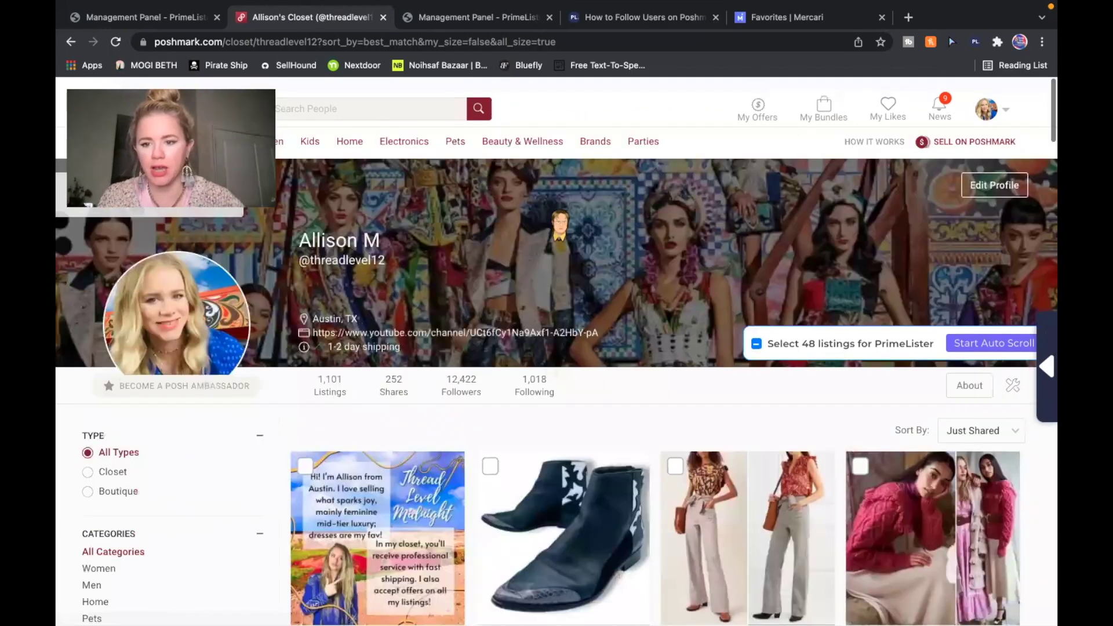
scroll(559, 228, "down", 4)
left_click(979, 219)
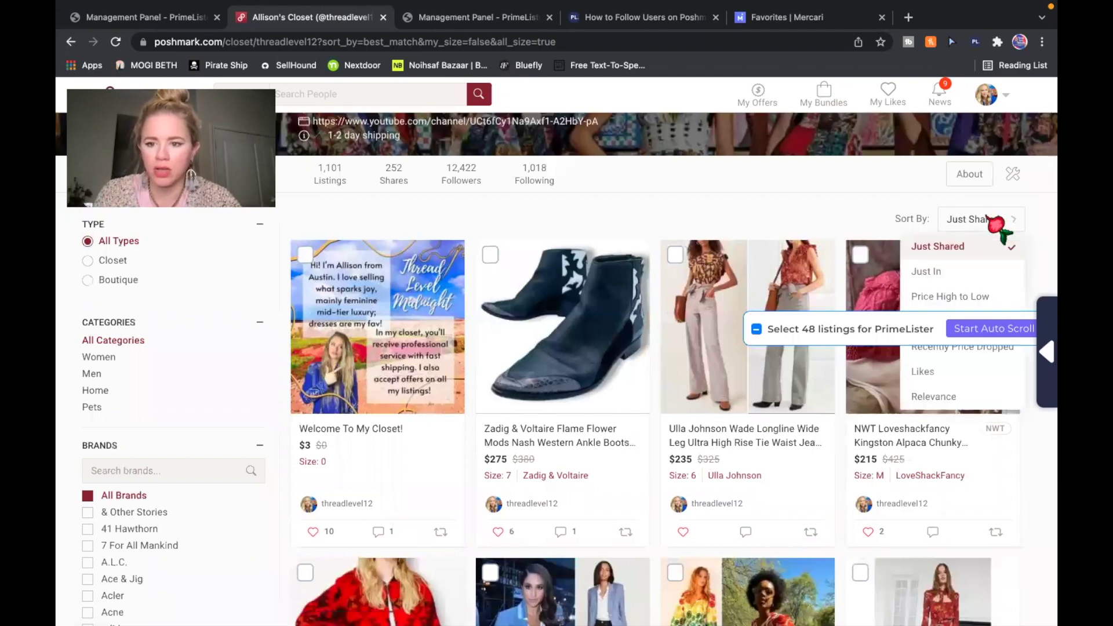
left_click(945, 271)
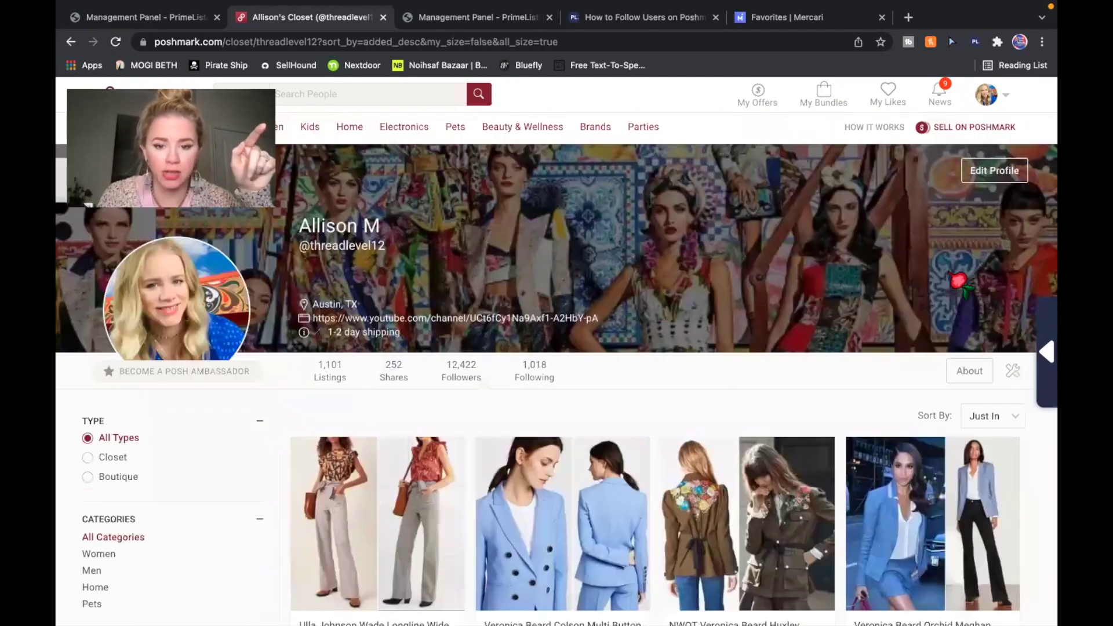
Find and select the Frankie's Bikinis Zephyr dress among the Just In listings, and close the Mercari favorites tab
scroll(696, 505, "down", 4)
scroll(696, 504, "down", 20)
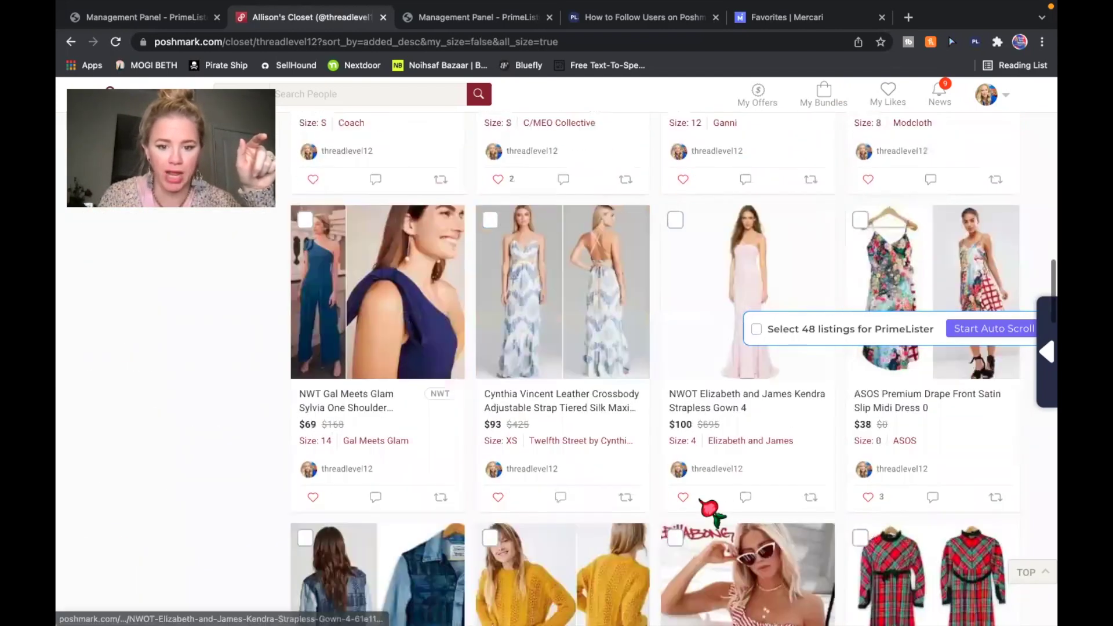
scroll(708, 509, "down", 5)
scroll(702, 511, "up", 3)
scroll(698, 508, "down", 5)
left_click(676, 266)
left_click(882, 18)
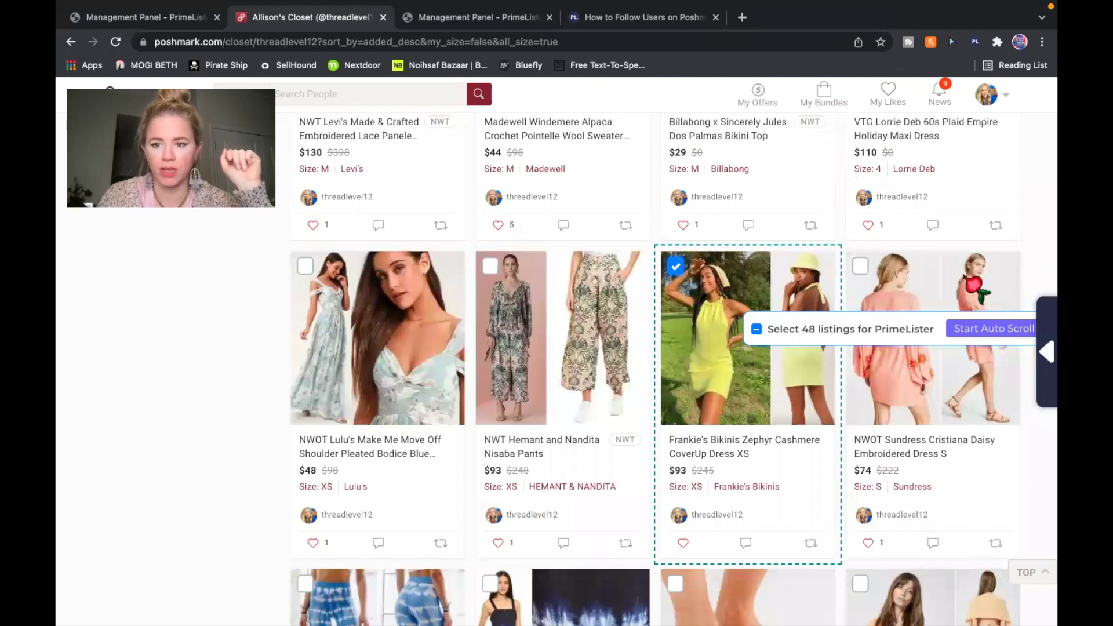
Relist the selected Frankie's Bikinis Zephyr dress immediately with PrimeLister without updating its price, and view the Create Listing tab
left_click(716, 18)
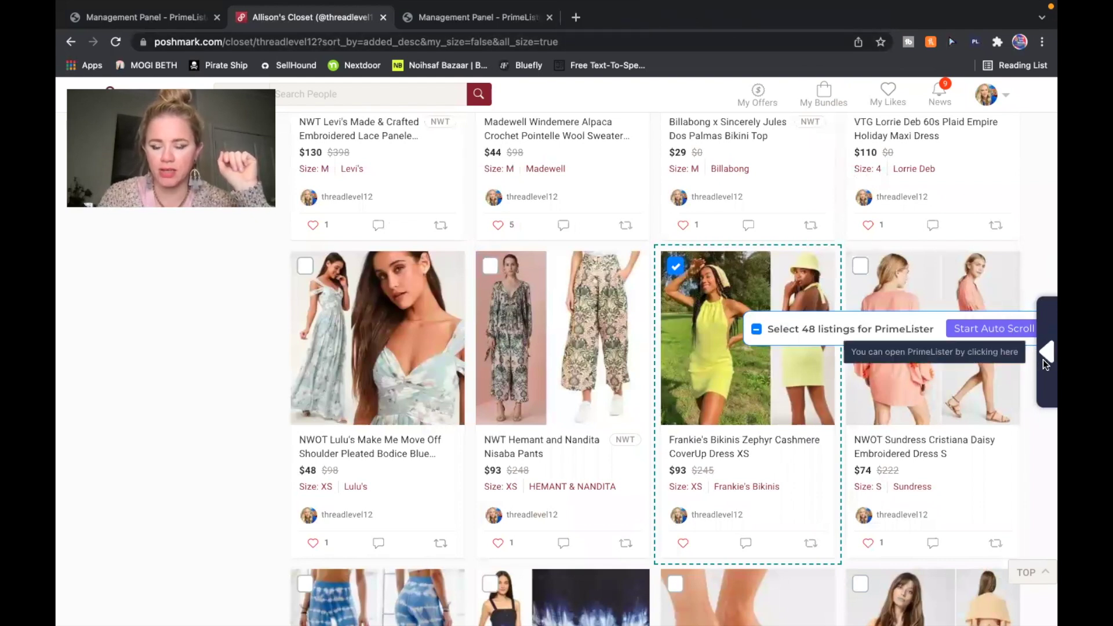
left_click(1044, 353)
left_click(838, 303)
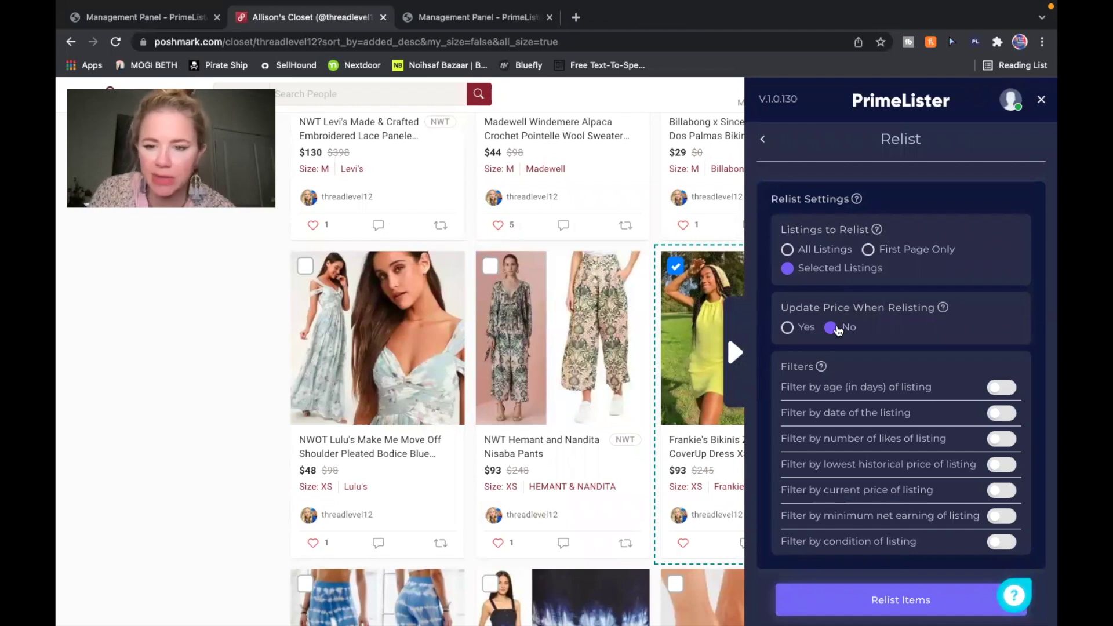
scroll(924, 414, "down", 2)
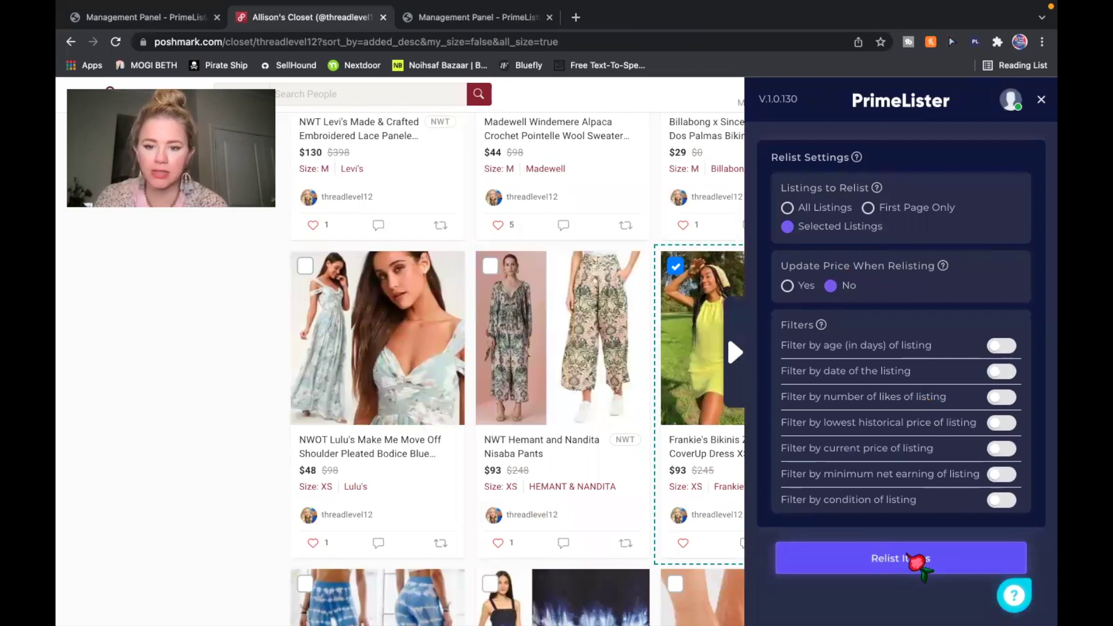
left_click(916, 559)
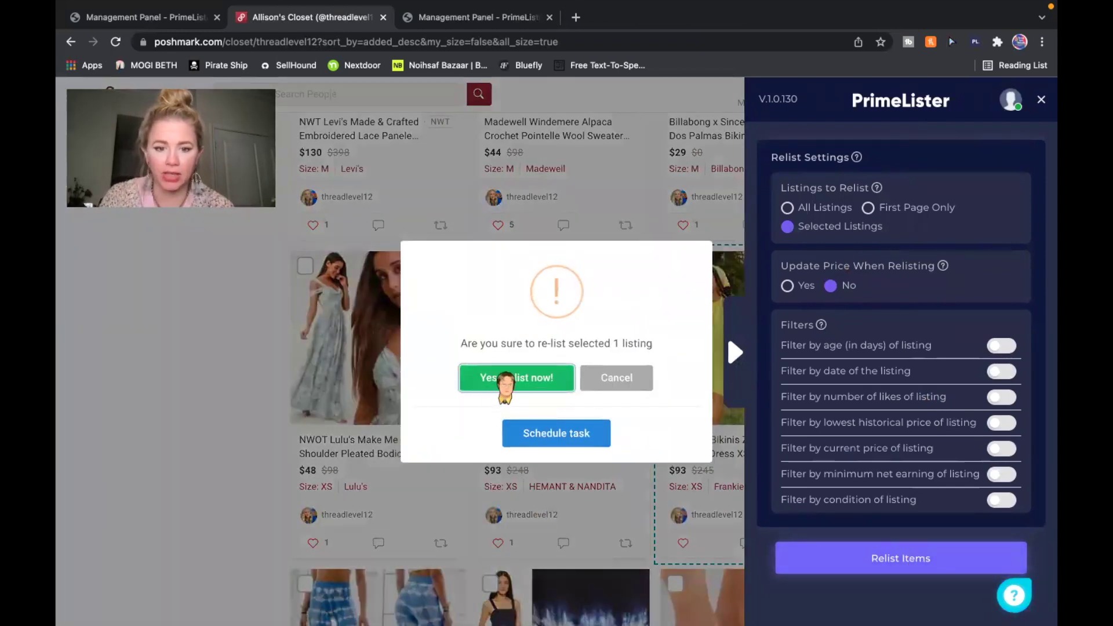
left_click(506, 381)
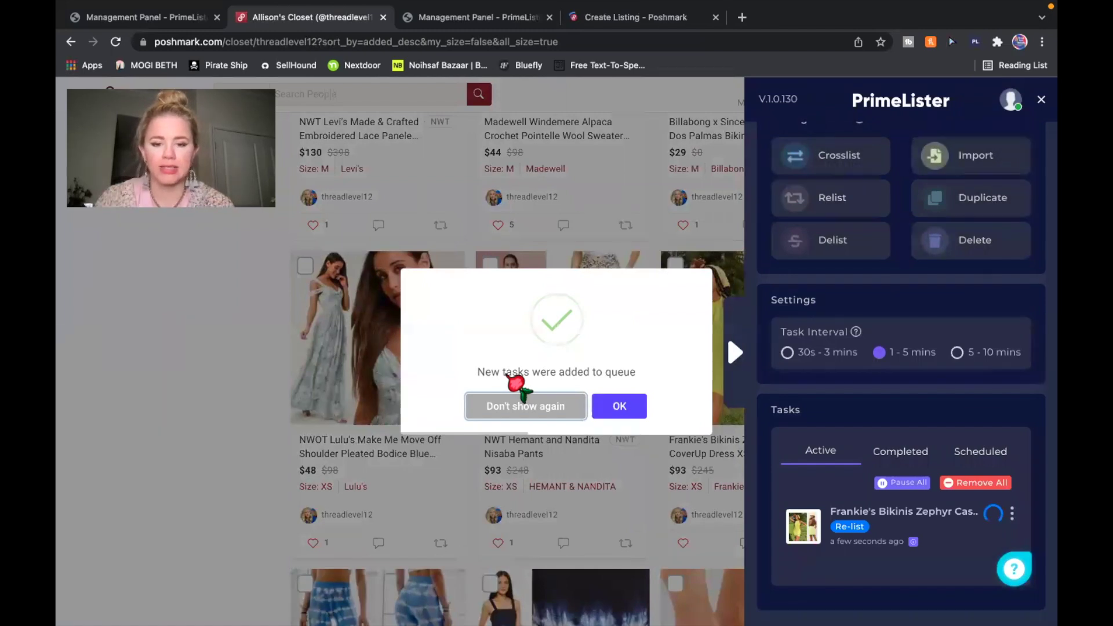
left_click(515, 406)
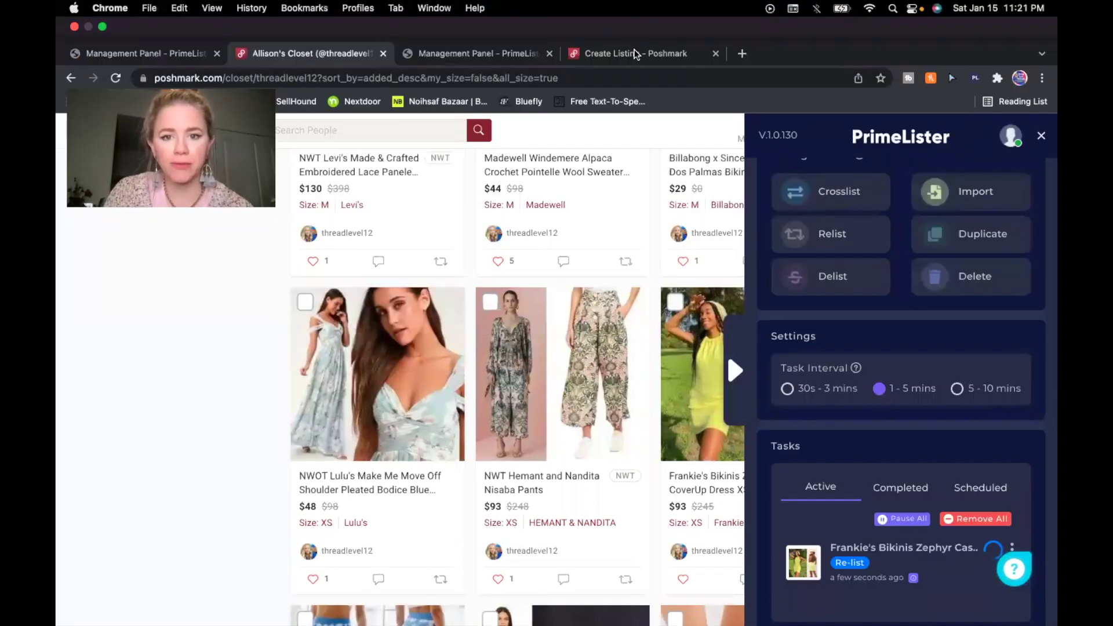
left_click(635, 19)
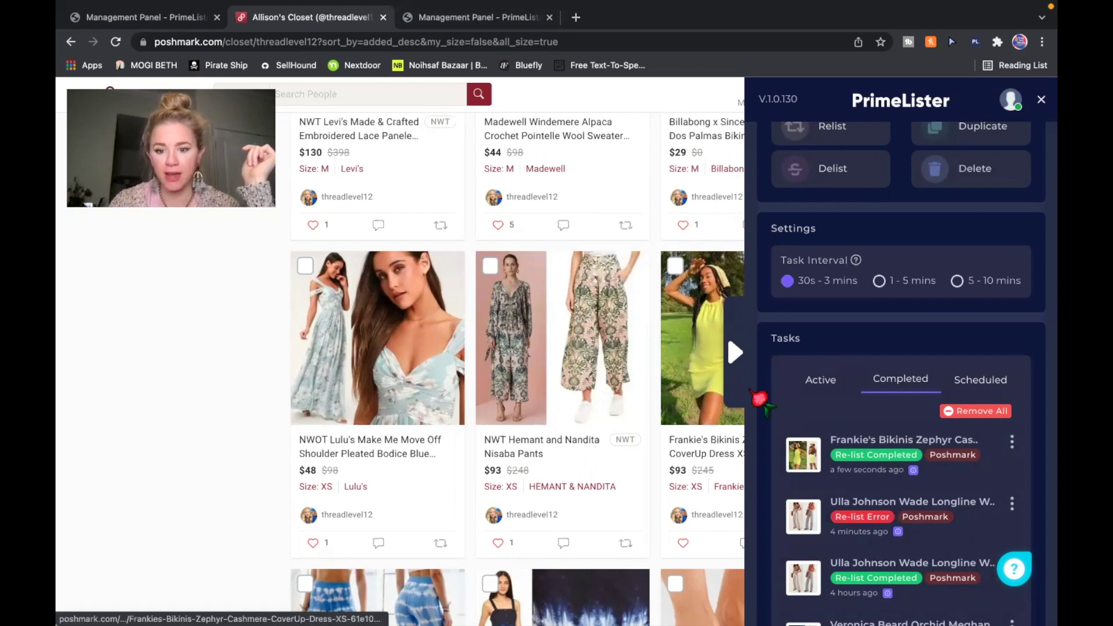
Reload the closet sorted by Just In and open the relisted Frankie's Bikinis Zephyr dress to check its placement and listing
left_click(735, 352)
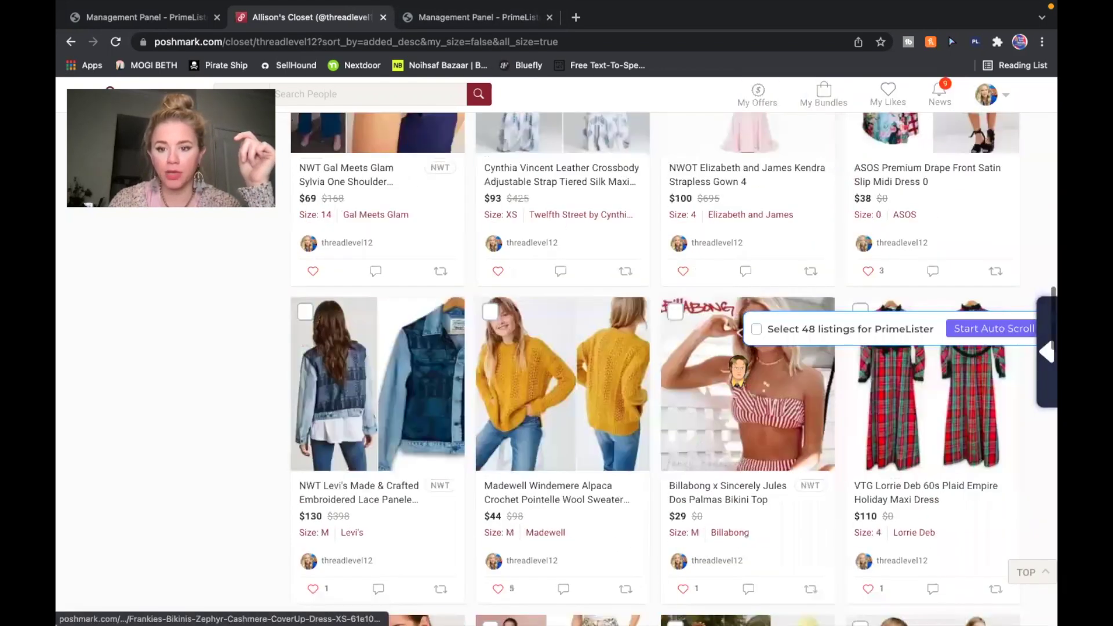
scroll(737, 368, "up", 15)
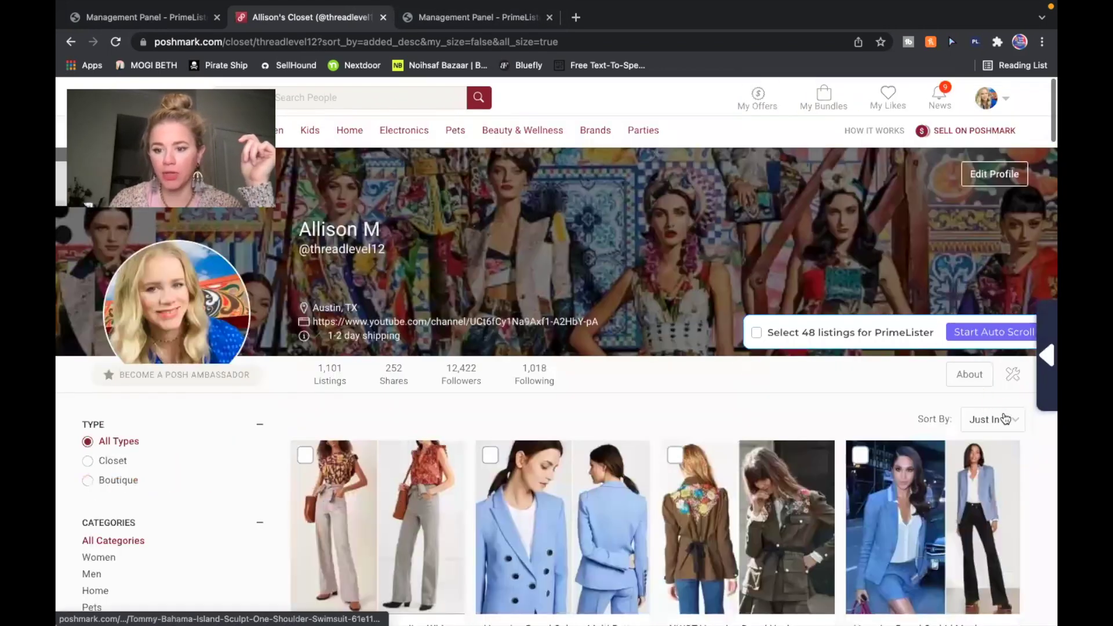
left_click(1006, 418)
left_click(927, 258)
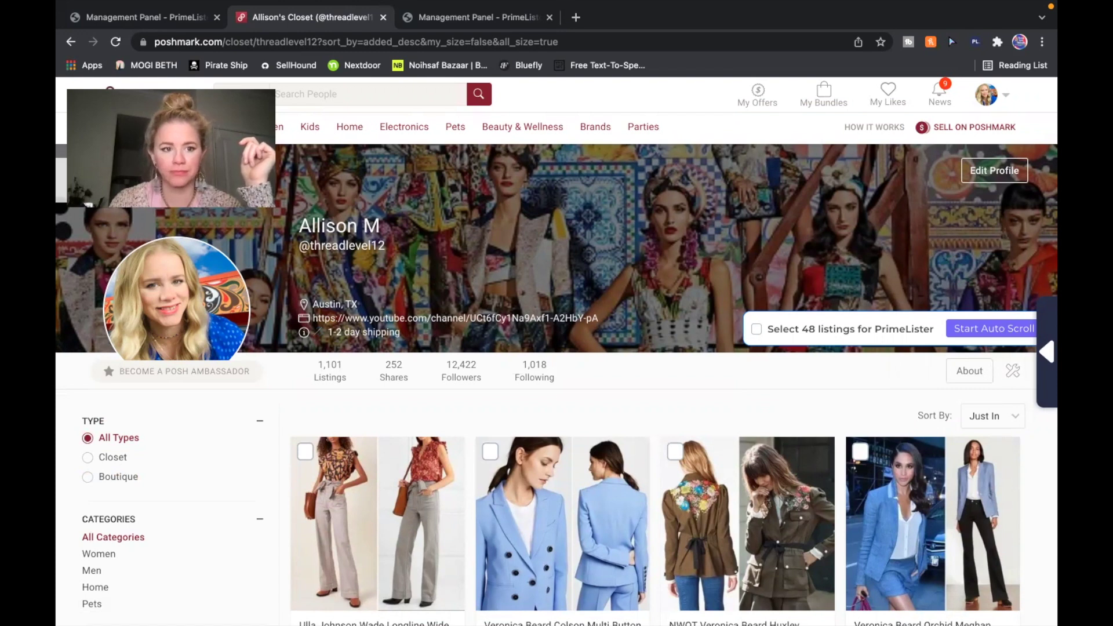
left_click(118, 42)
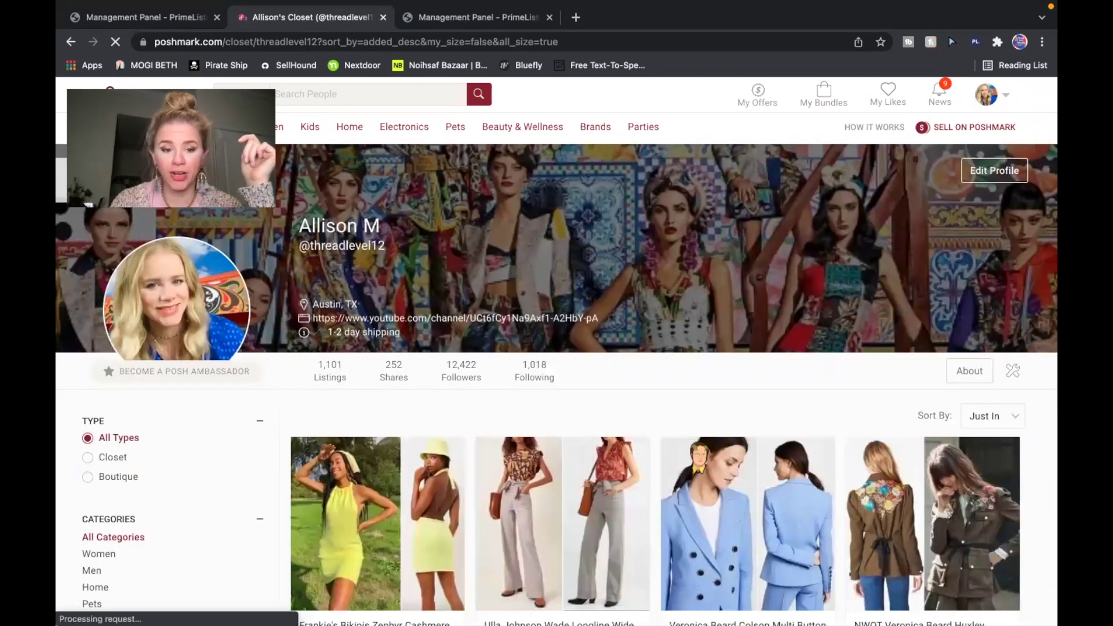
scroll(698, 458, "down", 3)
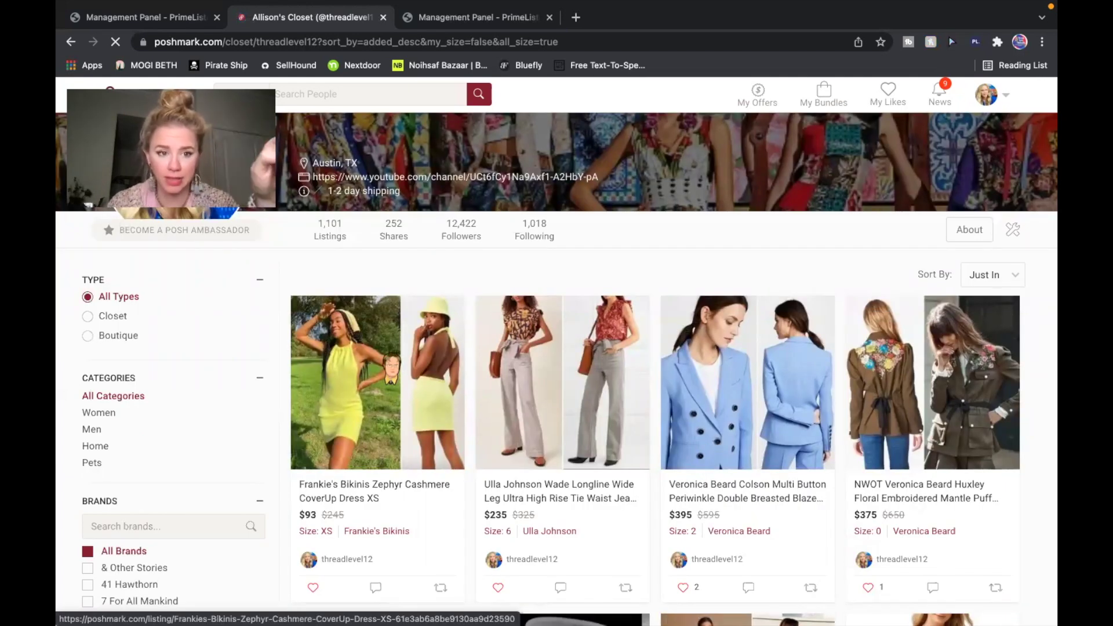
left_click(388, 360)
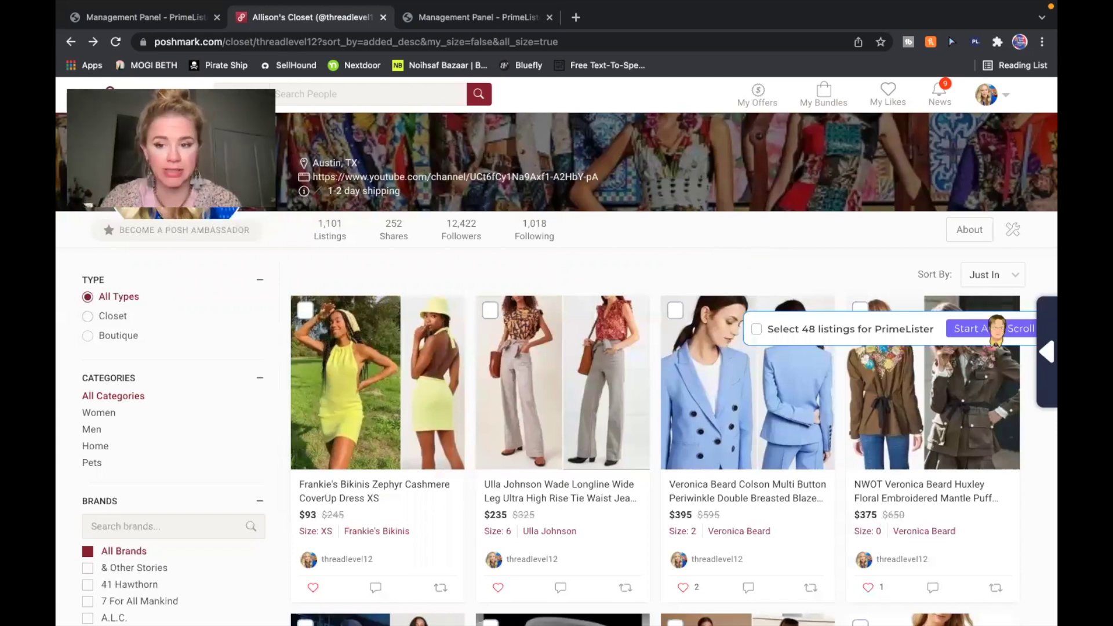
Examine PrimeLister's completed relist tasks for the Poshmark closet, checking their status and the time gaps between them
left_click(1048, 355)
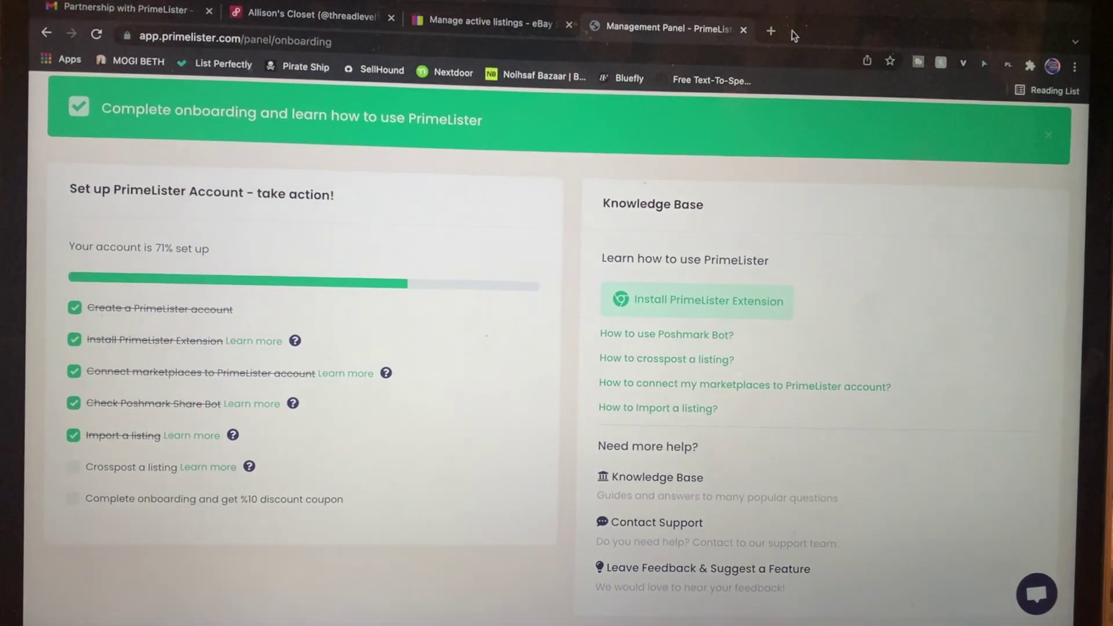
left_click(318, 7)
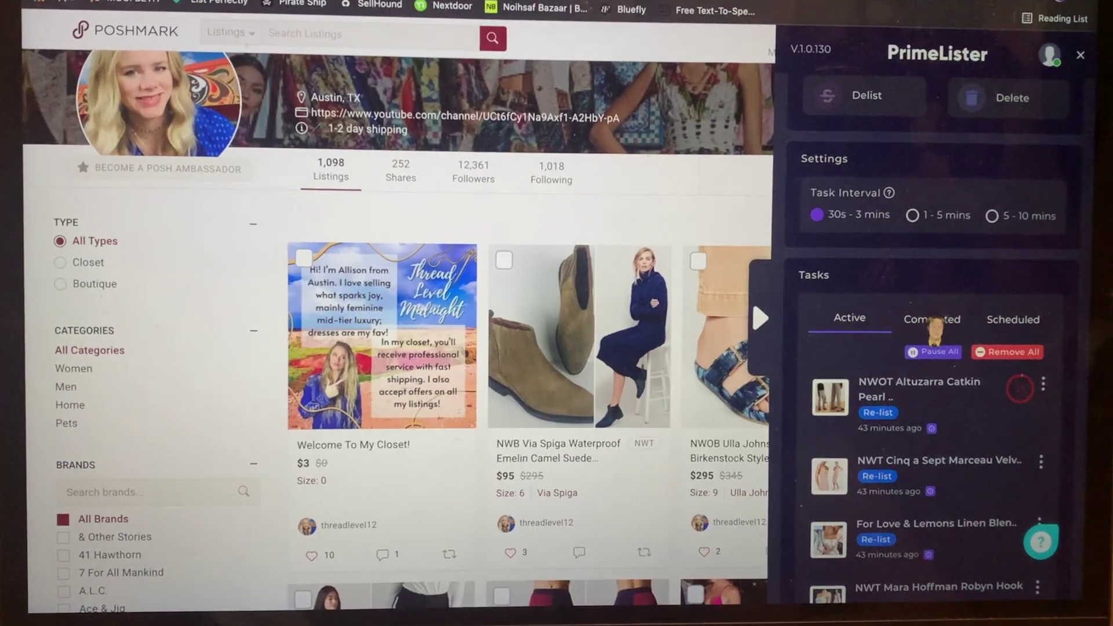
left_click(942, 324)
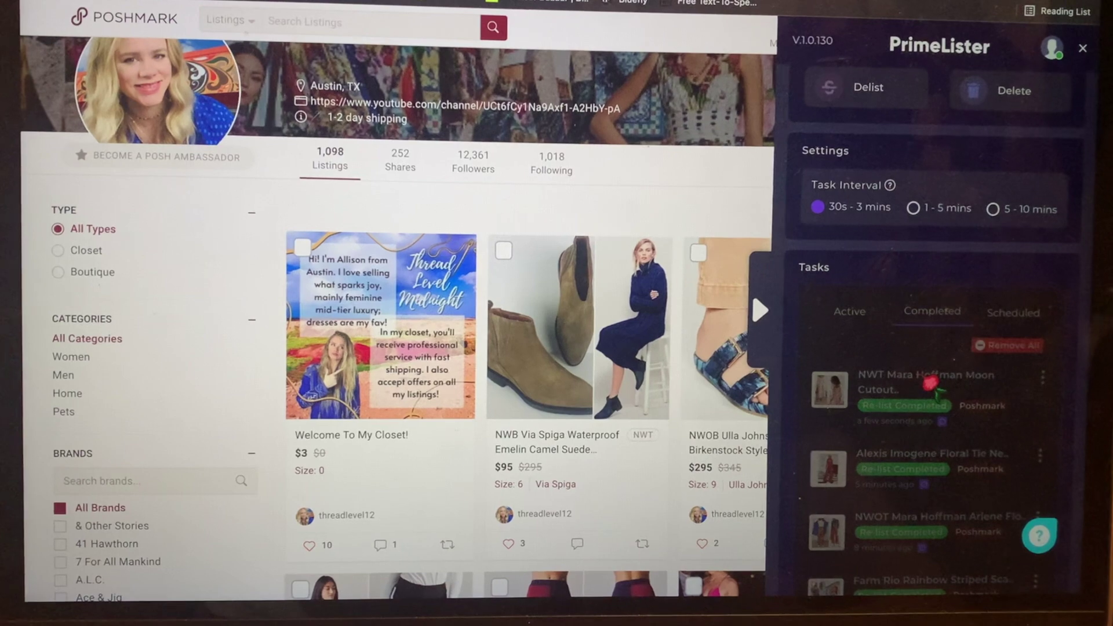
scroll(939, 371, "down", 2)
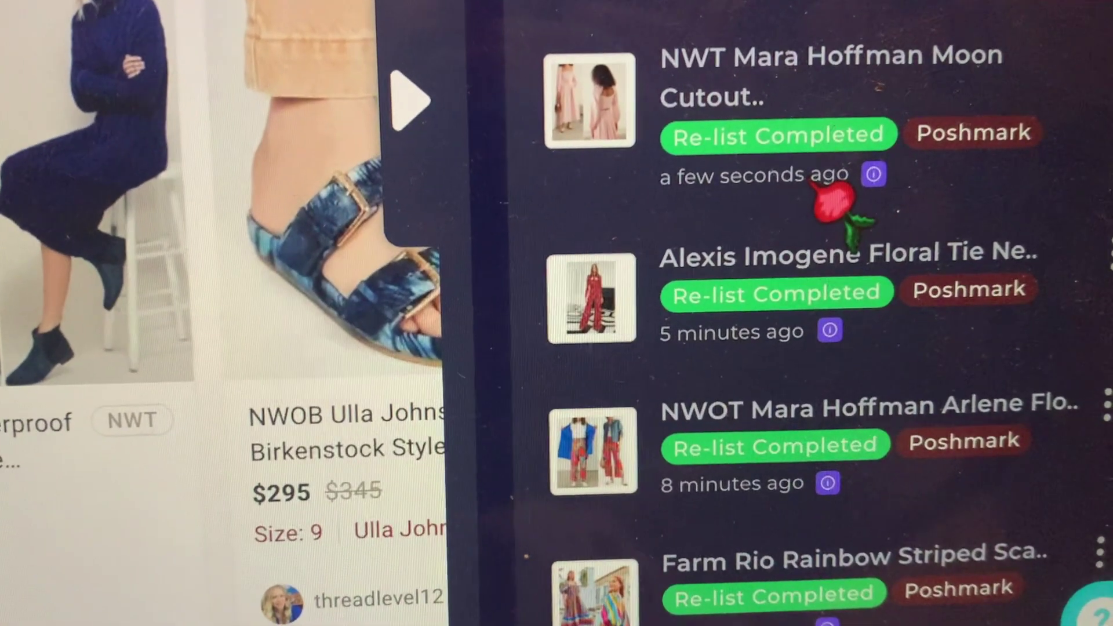
scroll(788, 192, "down", 1)
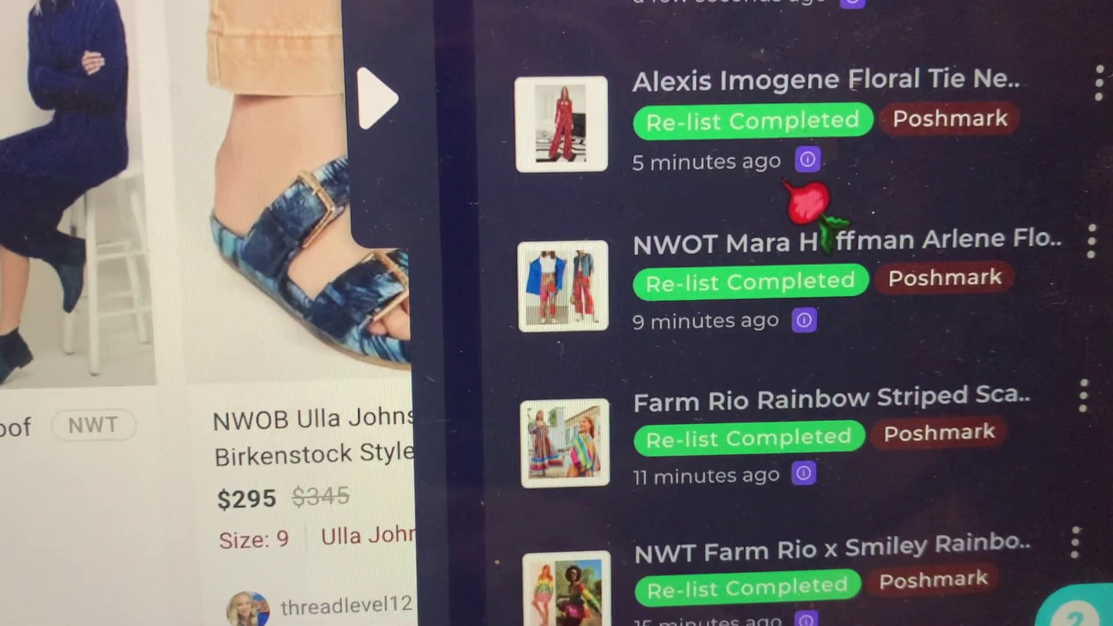
scroll(794, 194, "down", 2)
scroll(777, 194, "down", 1)
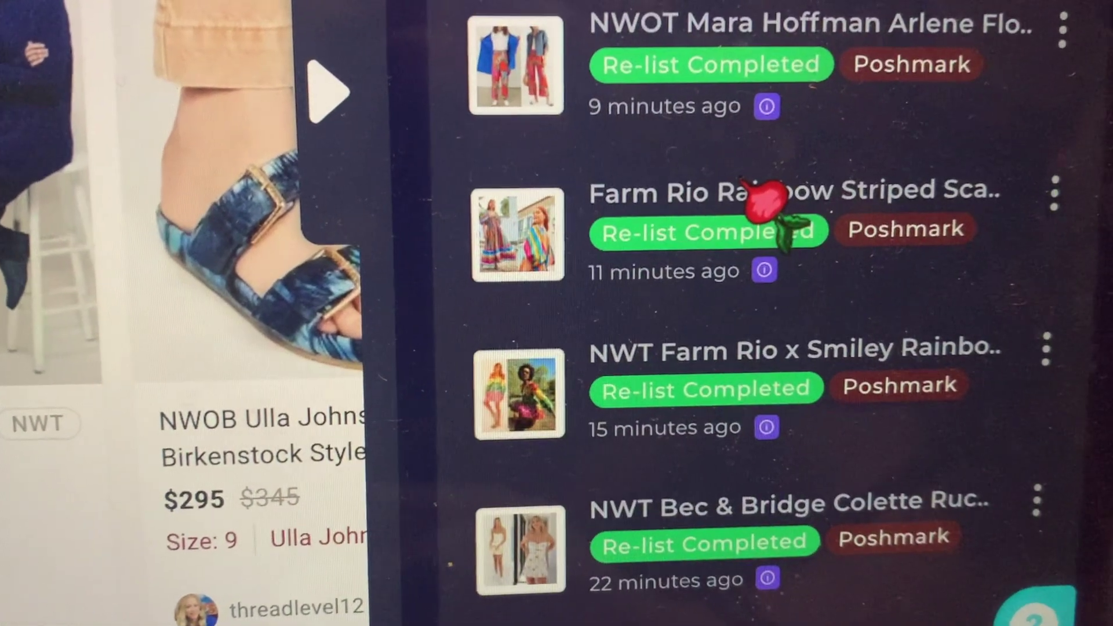
scroll(754, 203, "down", 2)
scroll(754, 214, "down", 3)
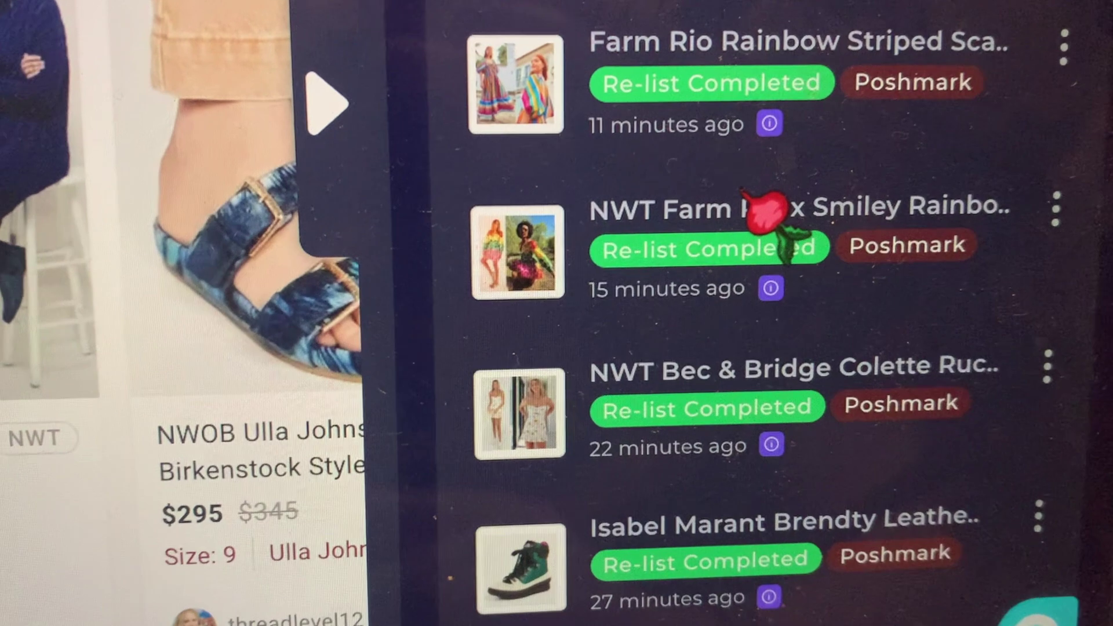
scroll(760, 220, "down", 2)
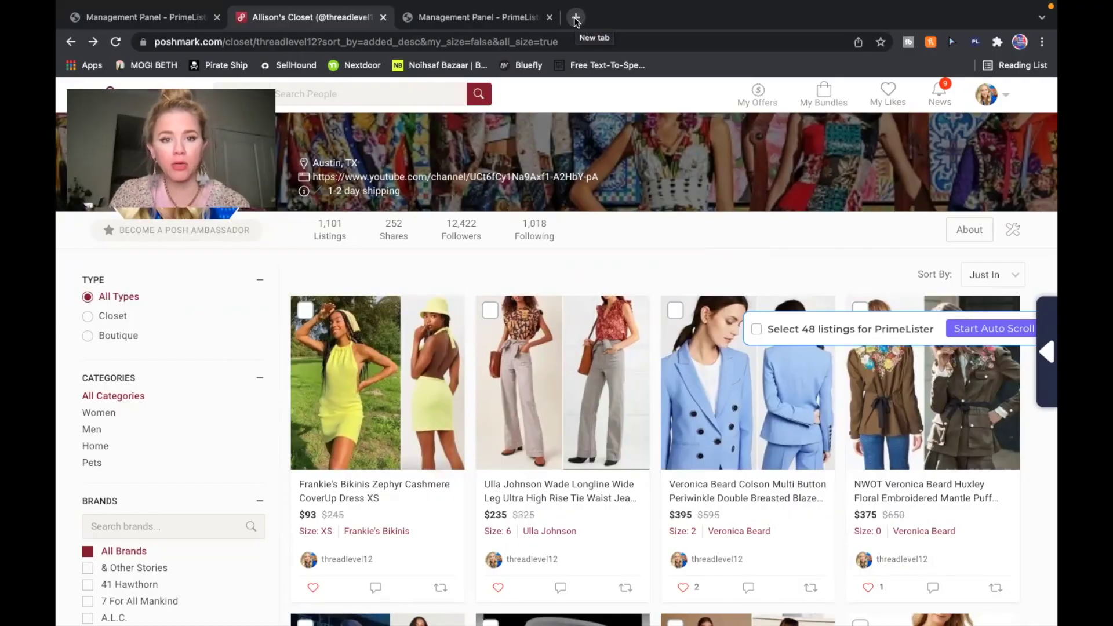
Close the Poshmark closet and open Mercari's active listings through the PrimeLister extension
left_click(575, 18)
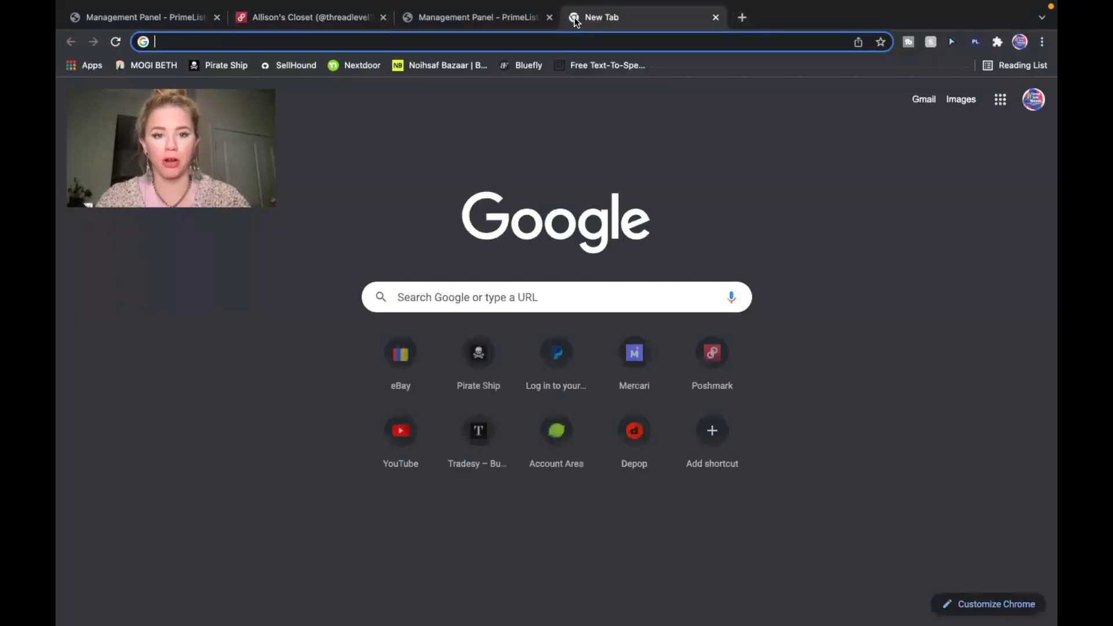
left_click(716, 18)
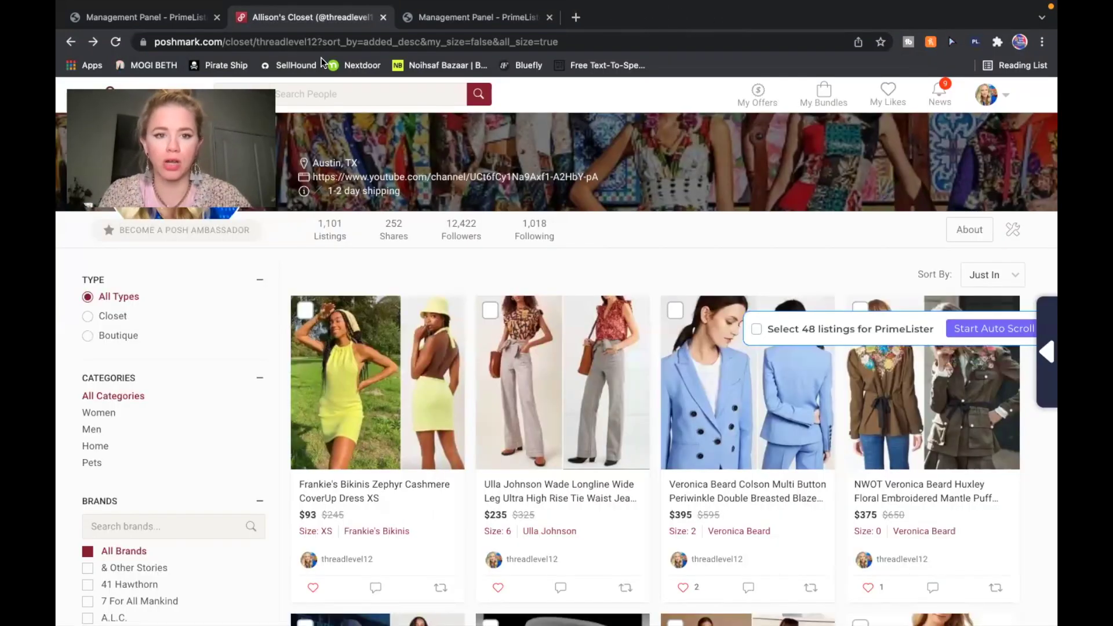
left_click(382, 18)
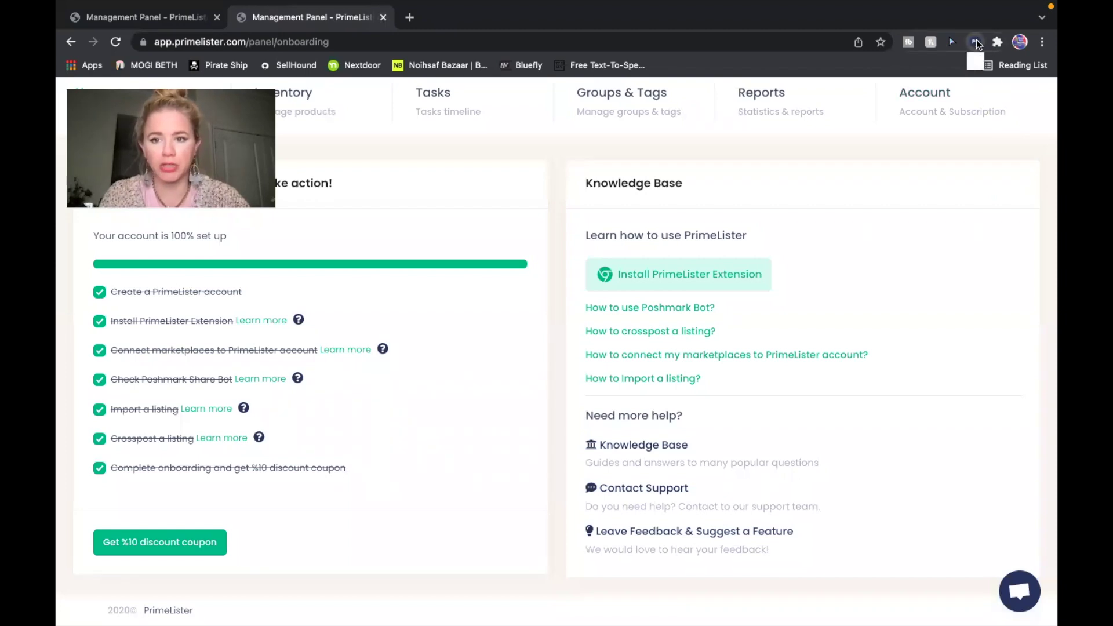
left_click(977, 42)
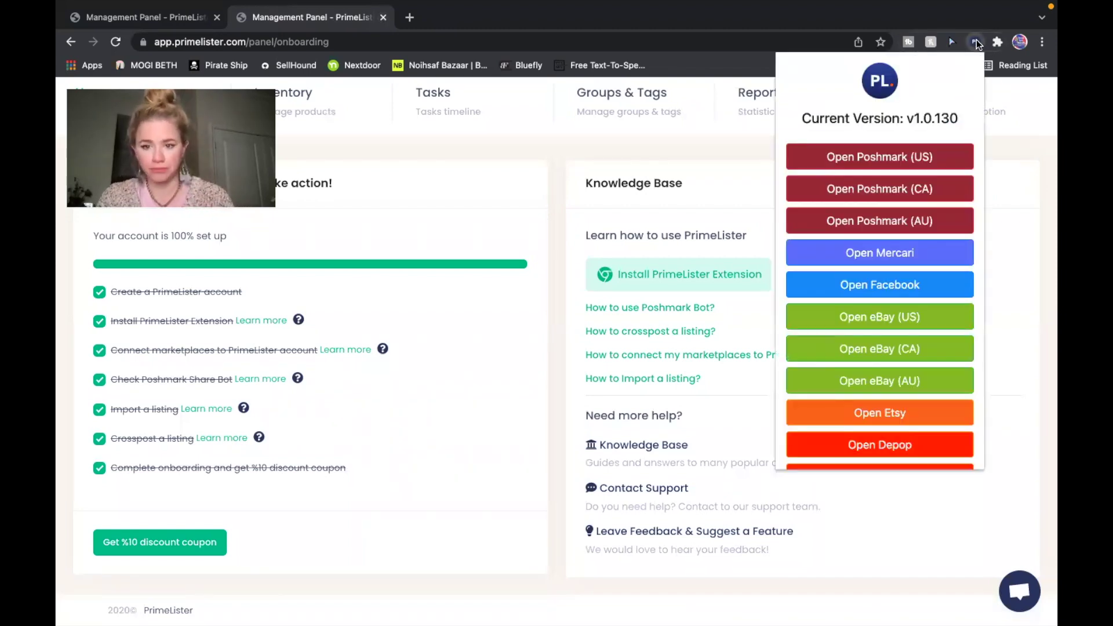
left_click(888, 257)
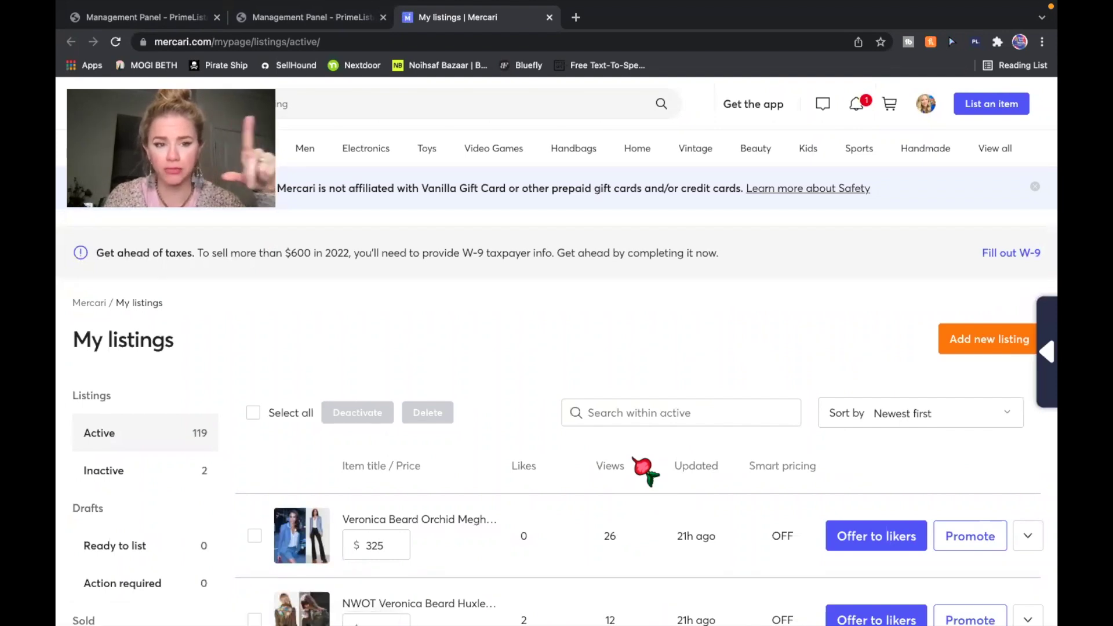
Look through the newest Mercari active listings and go to page 6 of them
scroll(594, 492, "down", 5)
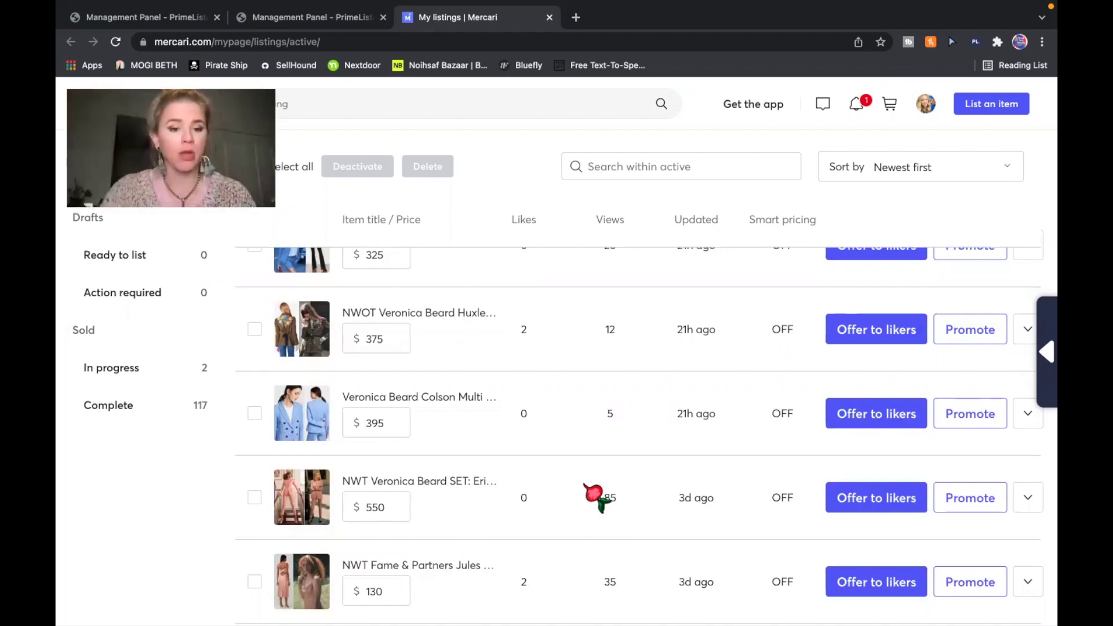
scroll(597, 495, "up", 3)
scroll(597, 496, "down", 10)
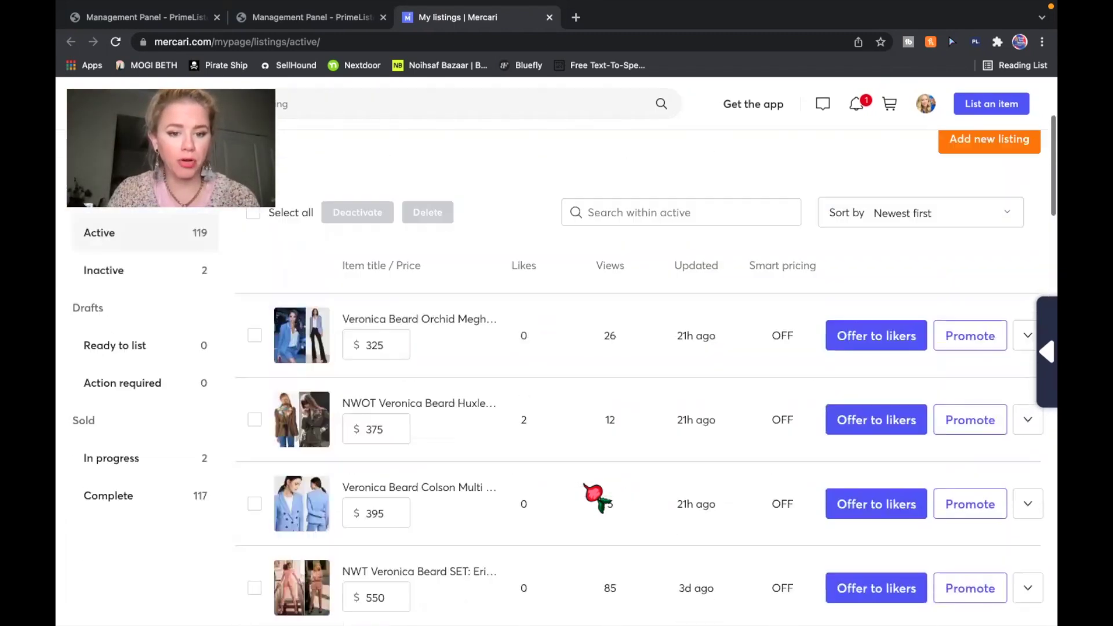
scroll(597, 498, "down", 12)
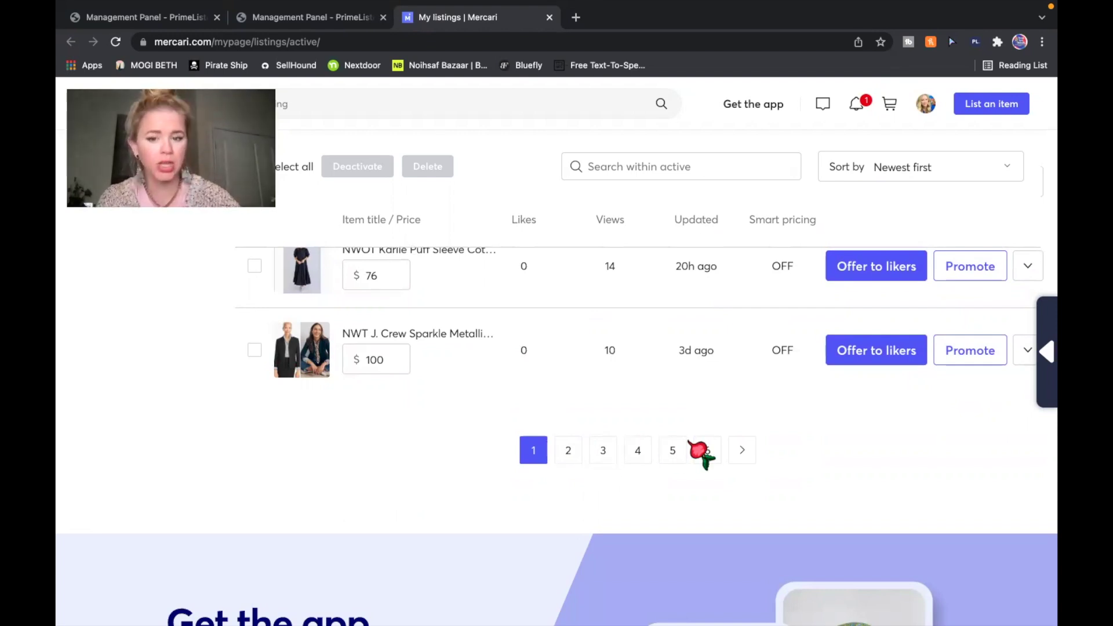
left_click(742, 451)
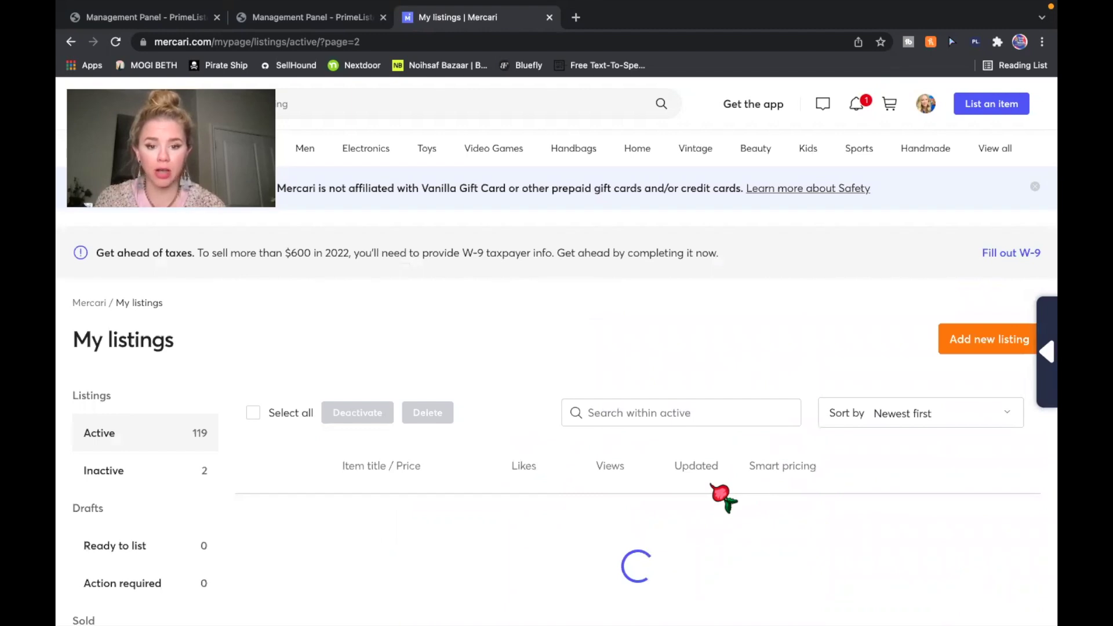
scroll(723, 498, "down", 15)
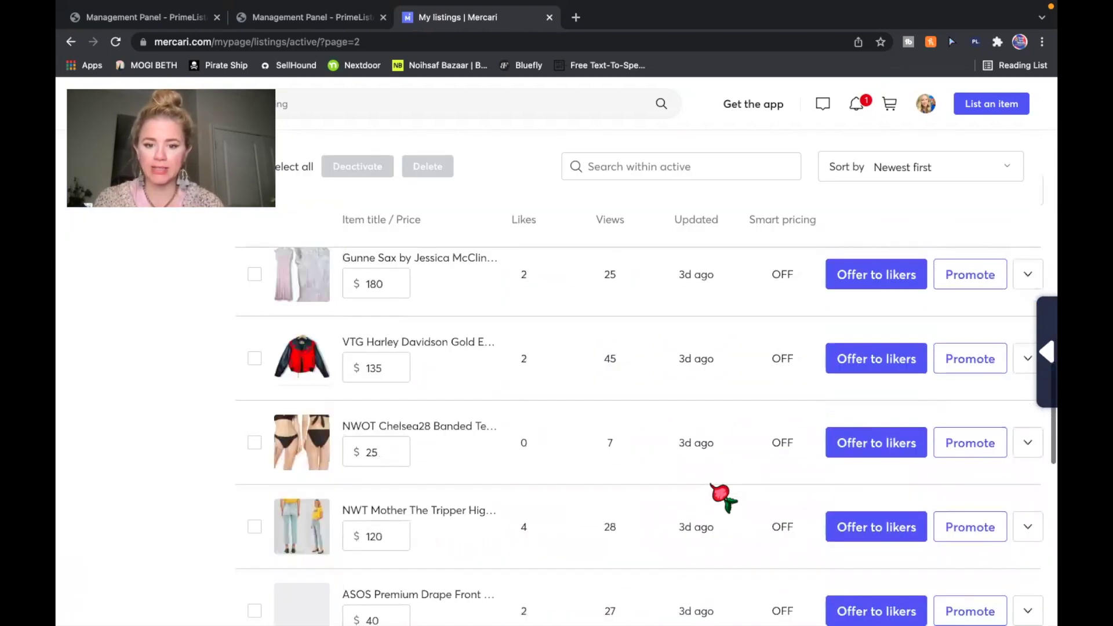
scroll(724, 498, "down", 5)
left_click(724, 408)
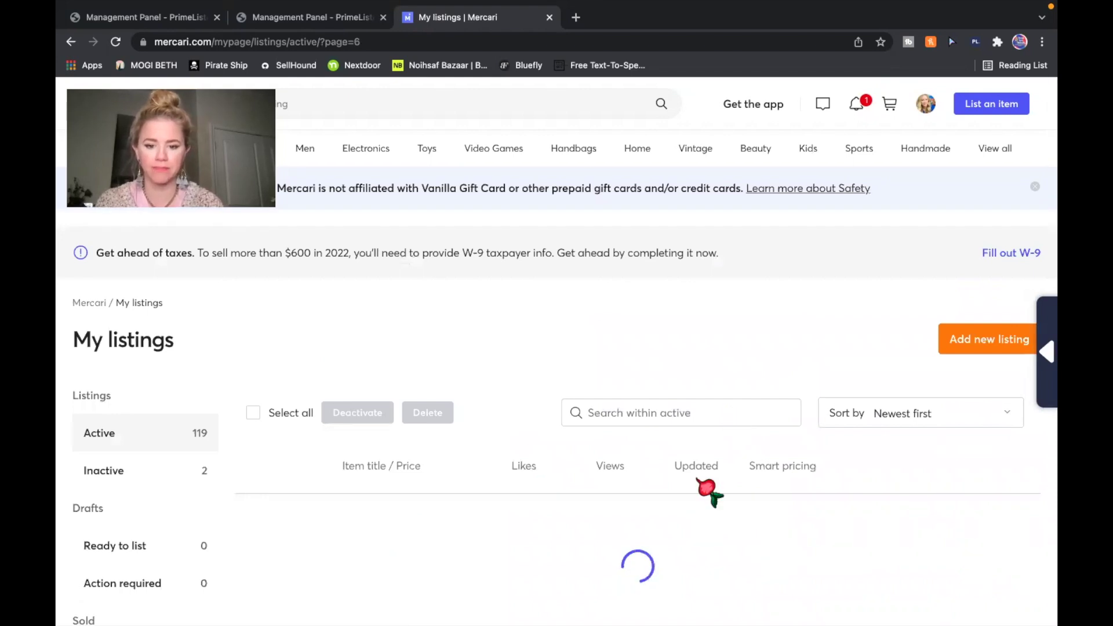
Review the older listings on page 6 and select all of them
scroll(706, 492, "down", 5)
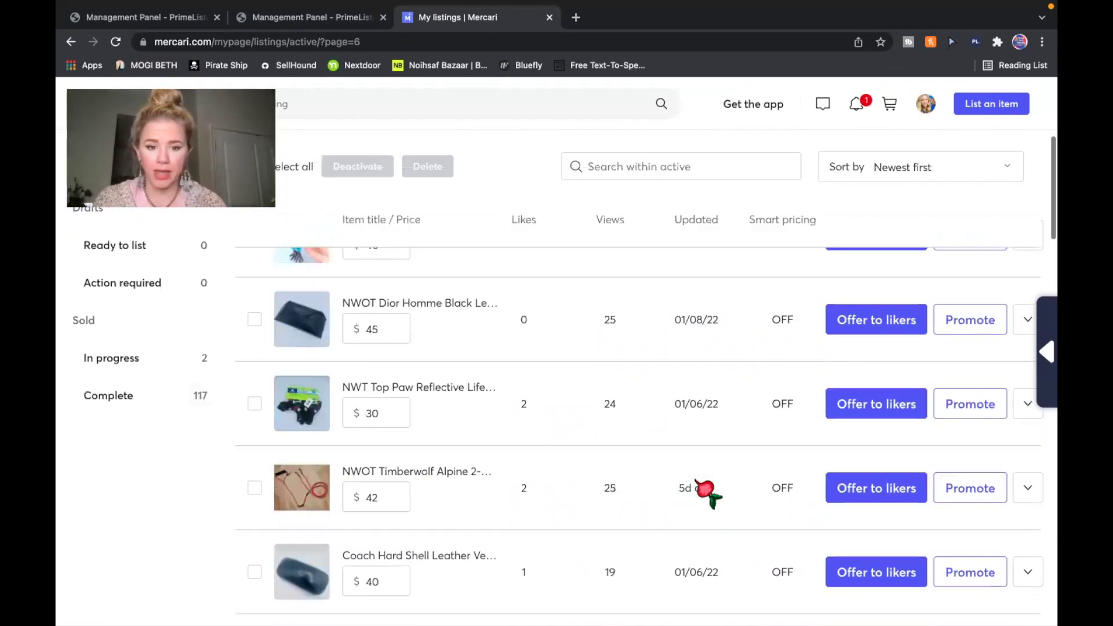
scroll(701, 487, "up", 5)
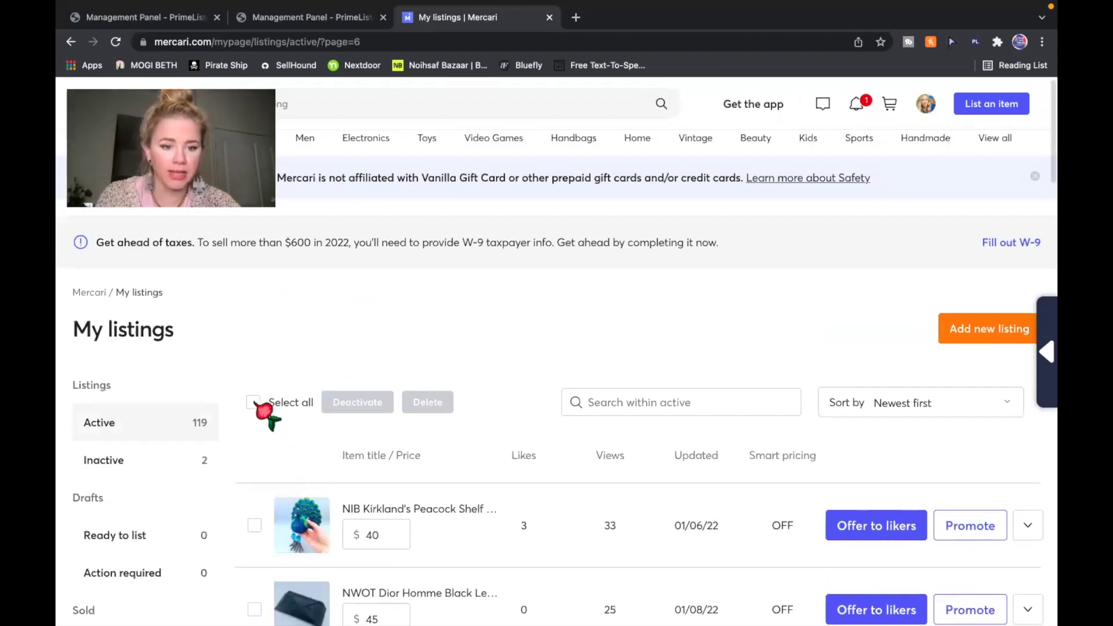
left_click(253, 401)
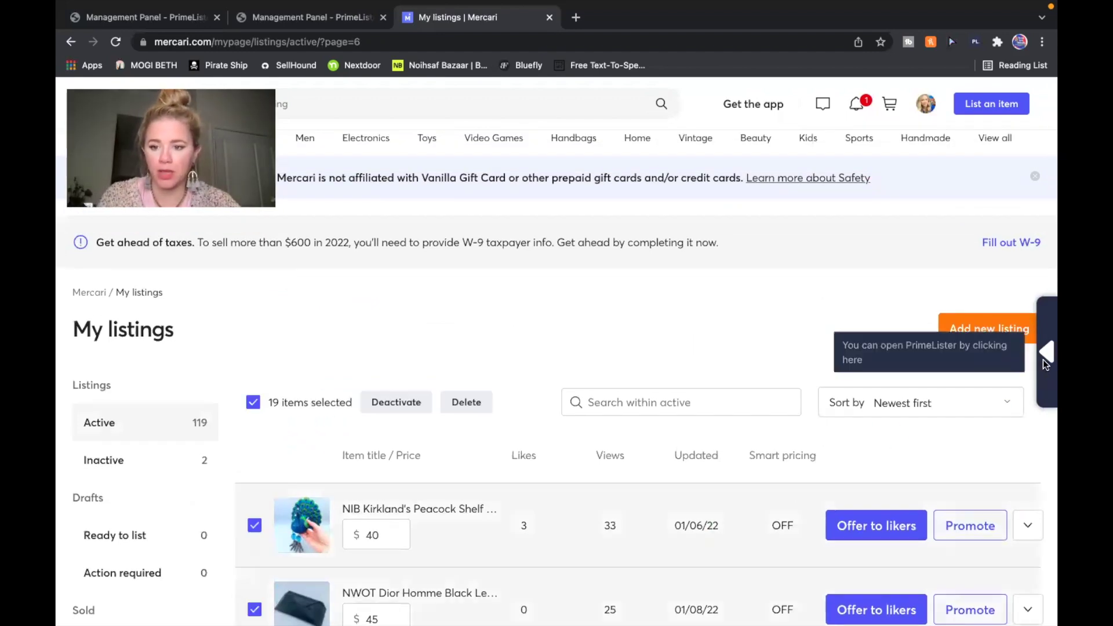
Open PrimeLister's relist scheduling options for the selected page 6 listings, review the date and time settings, and cancel without scheduling
left_click(1046, 360)
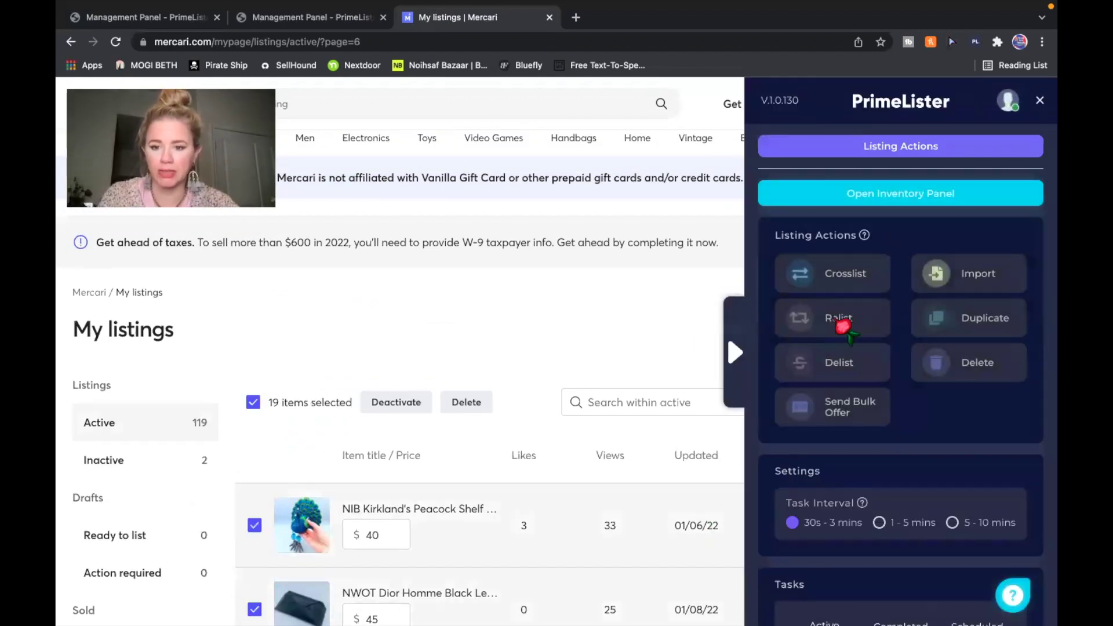
left_click(840, 324)
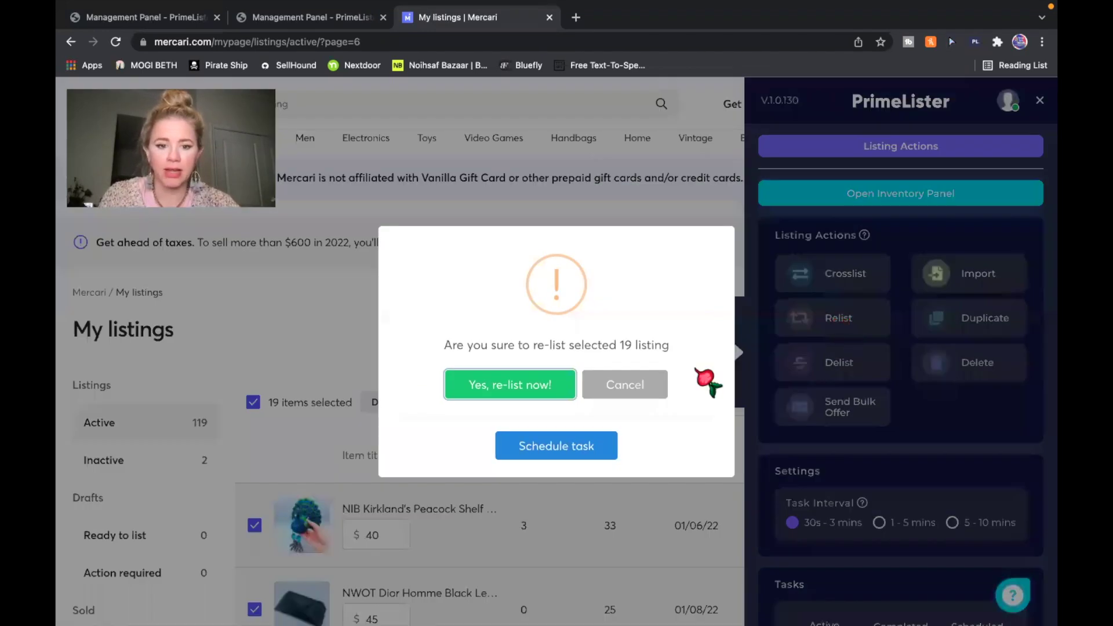
left_click(566, 446)
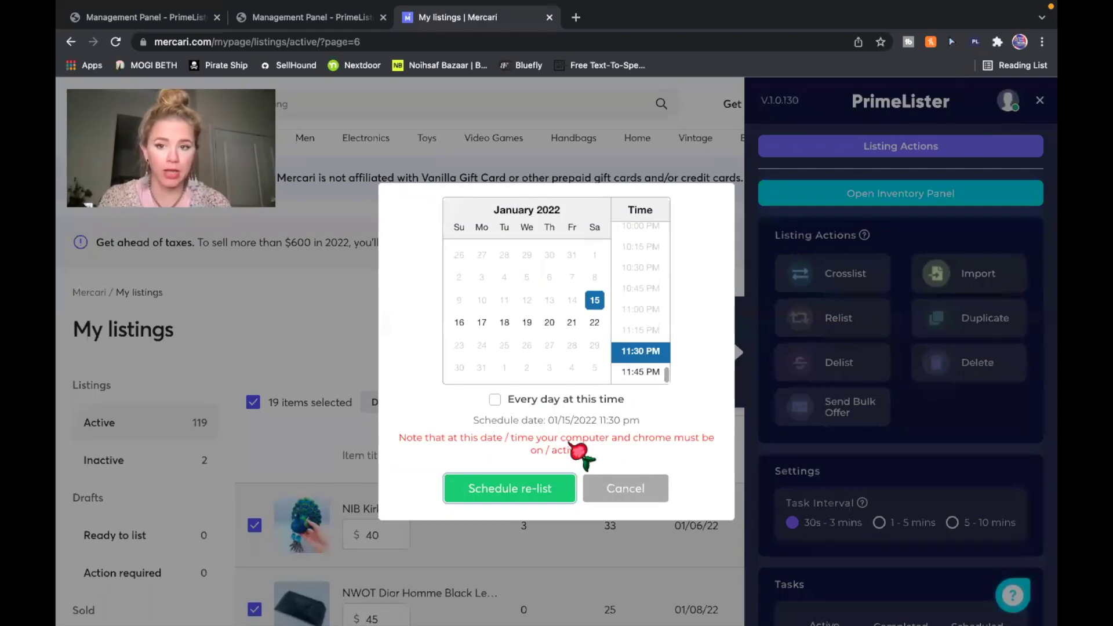
mouse_move(826, 3)
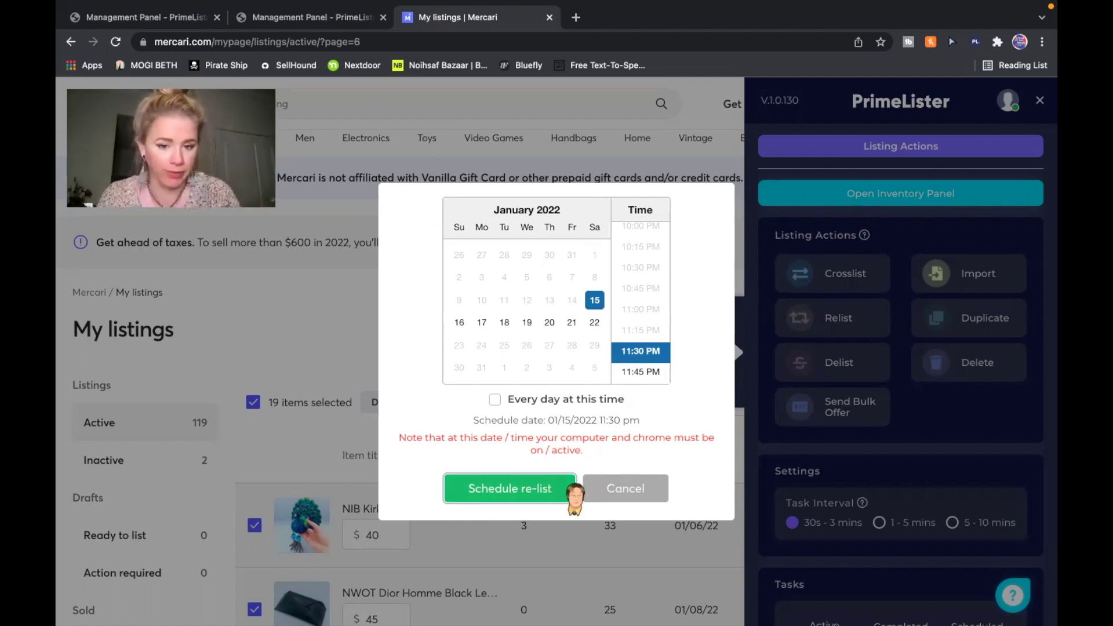
left_click(626, 493)
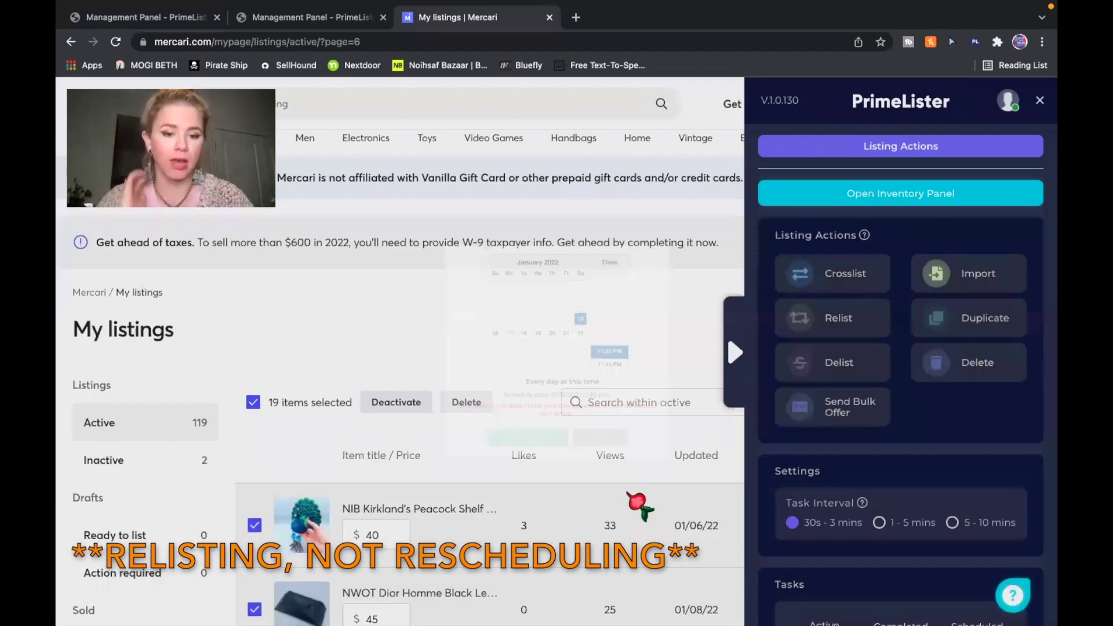
Go to page 5 of the active Mercari listings and select all listings on it
scroll(579, 516, "down", 10)
scroll(580, 516, "down", 15)
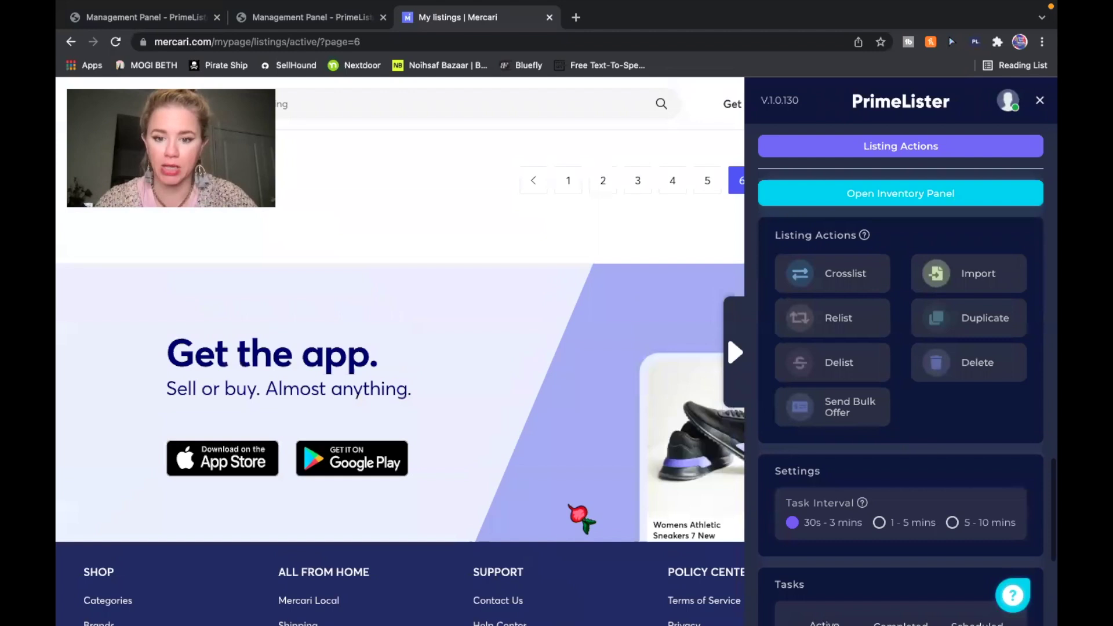
scroll(579, 510, "up", 5)
left_click(708, 447)
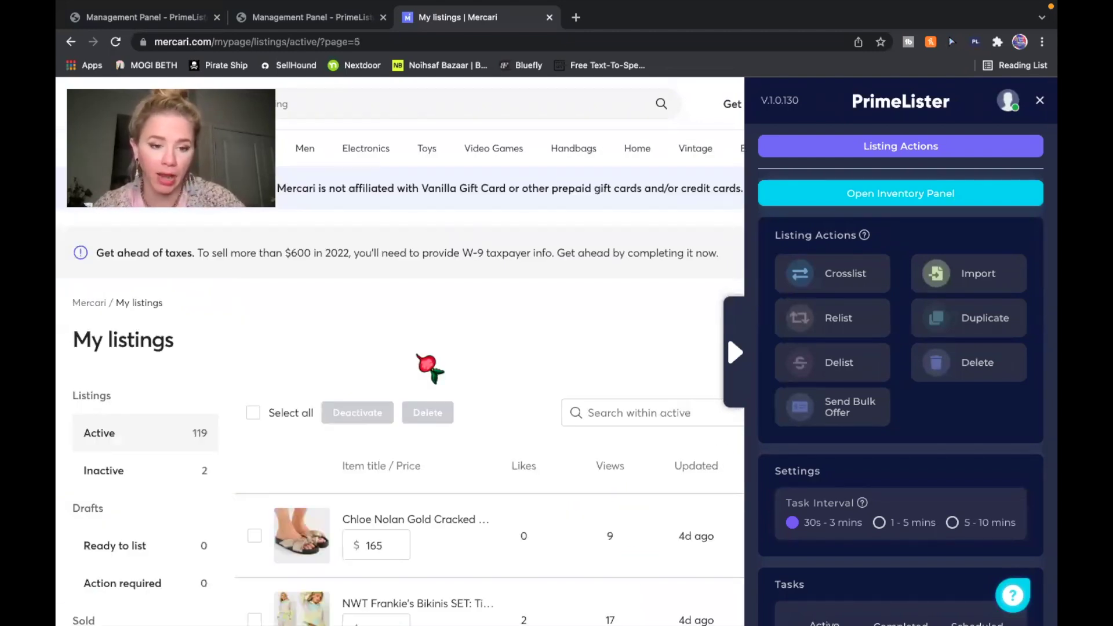
left_click(253, 413)
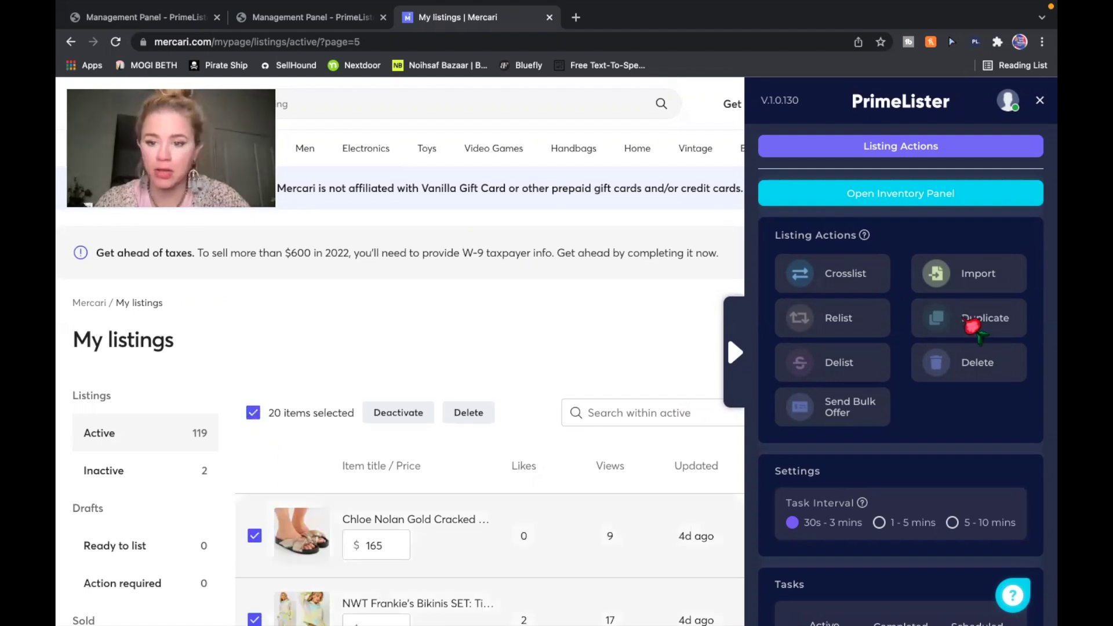
Review PrimeLister's relist scheduling options for the selected page 5 listings and cancel without scheduling
left_click(864, 318)
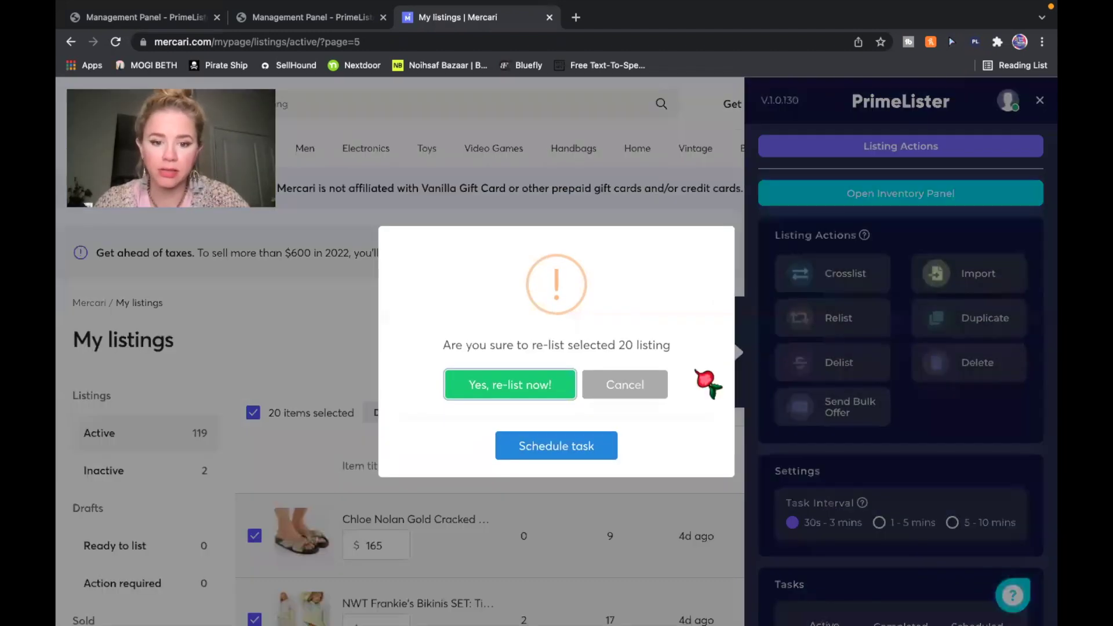
left_click(568, 447)
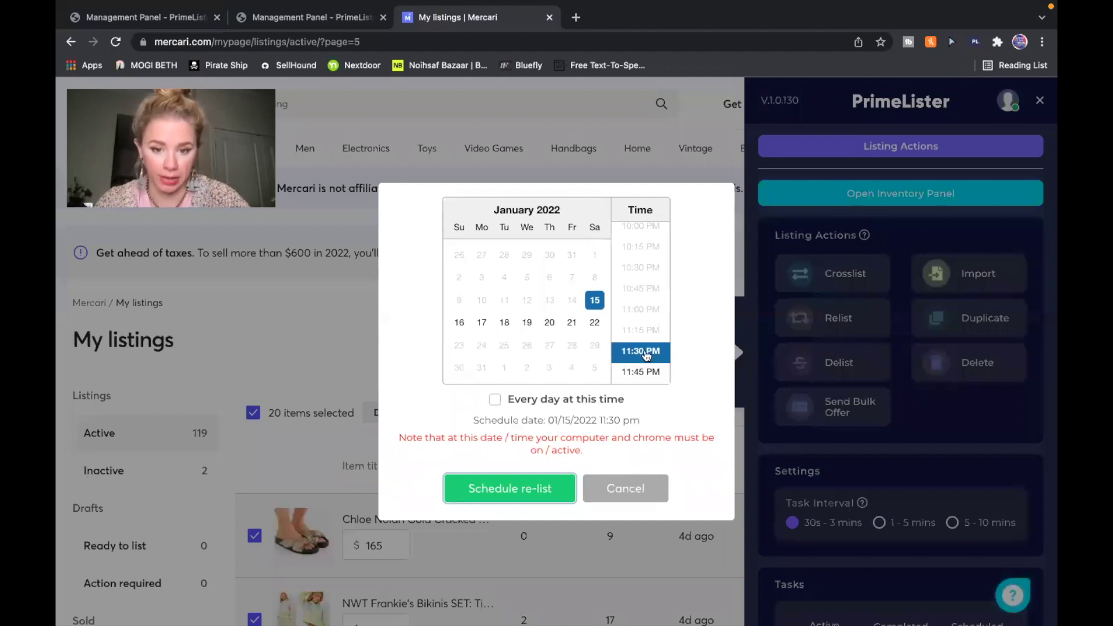
left_click(633, 490)
scroll(644, 493, "down", 10)
scroll(643, 493, "down", 20)
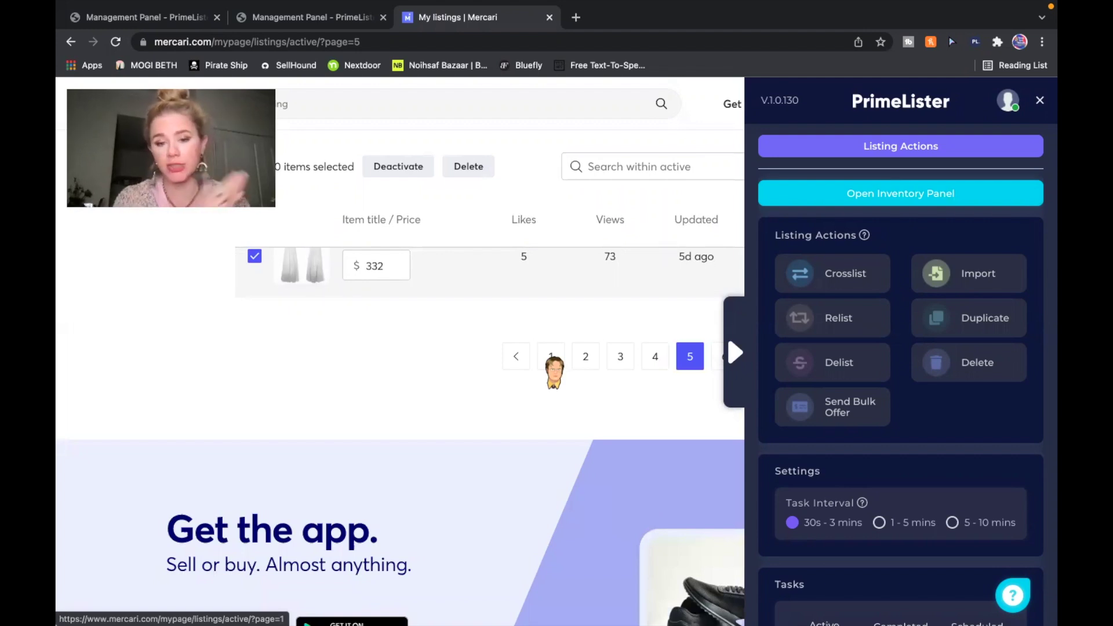
left_click(551, 356)
scroll(559, 371, "up", 7)
scroll(565, 371, "up", 5)
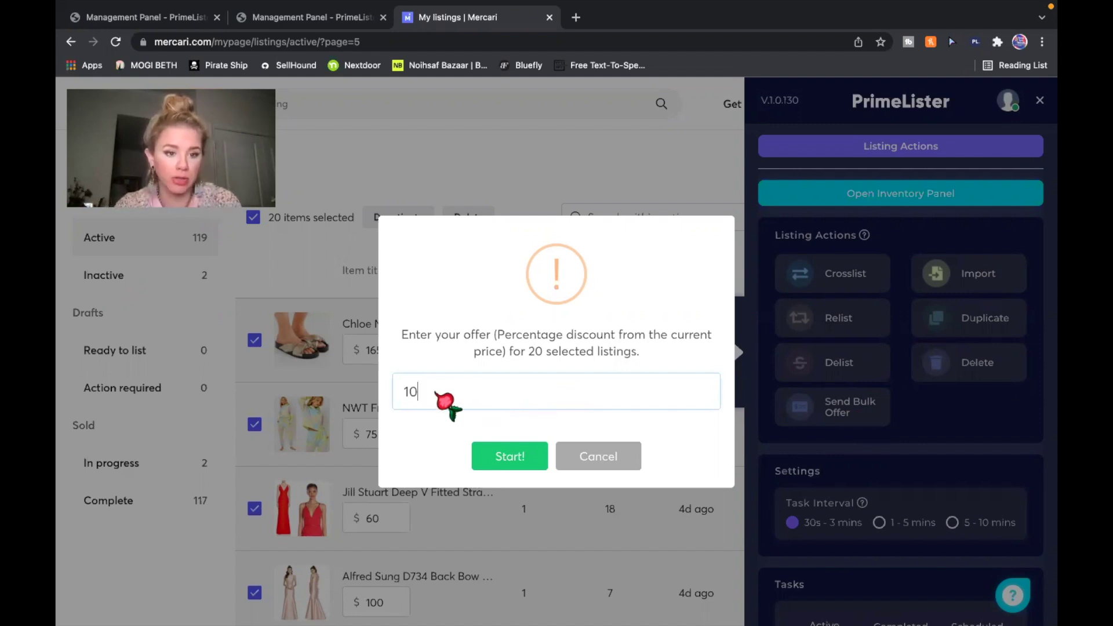
Set the bulk offer discount to 40 percent for the selected page 5 listings and start sending the offers
key("BackSpace")
key("BackSpace")
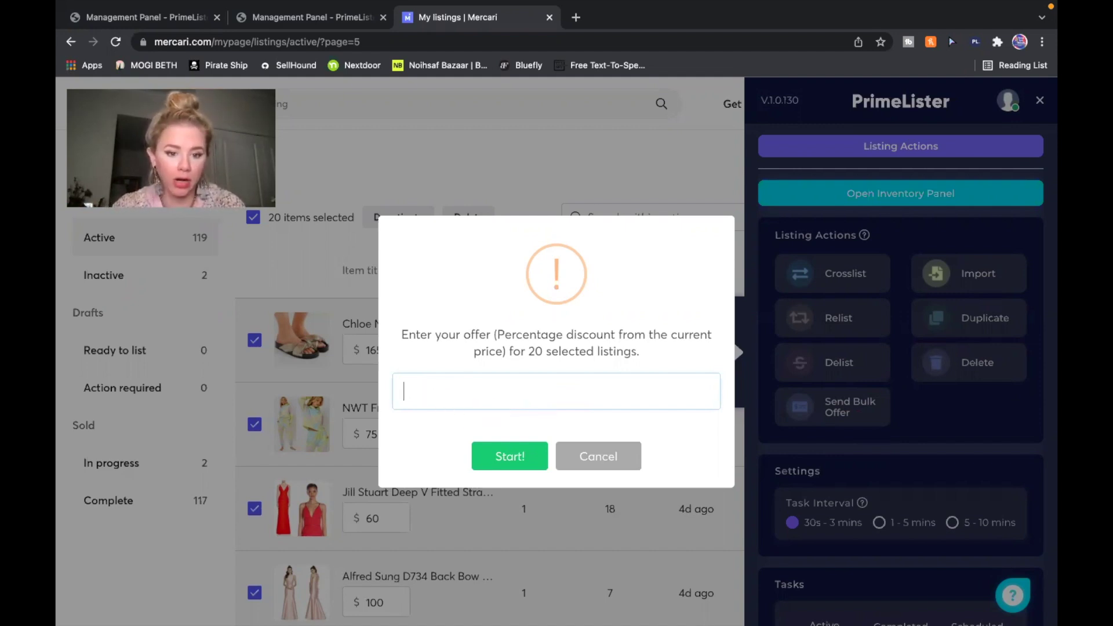
type("40")
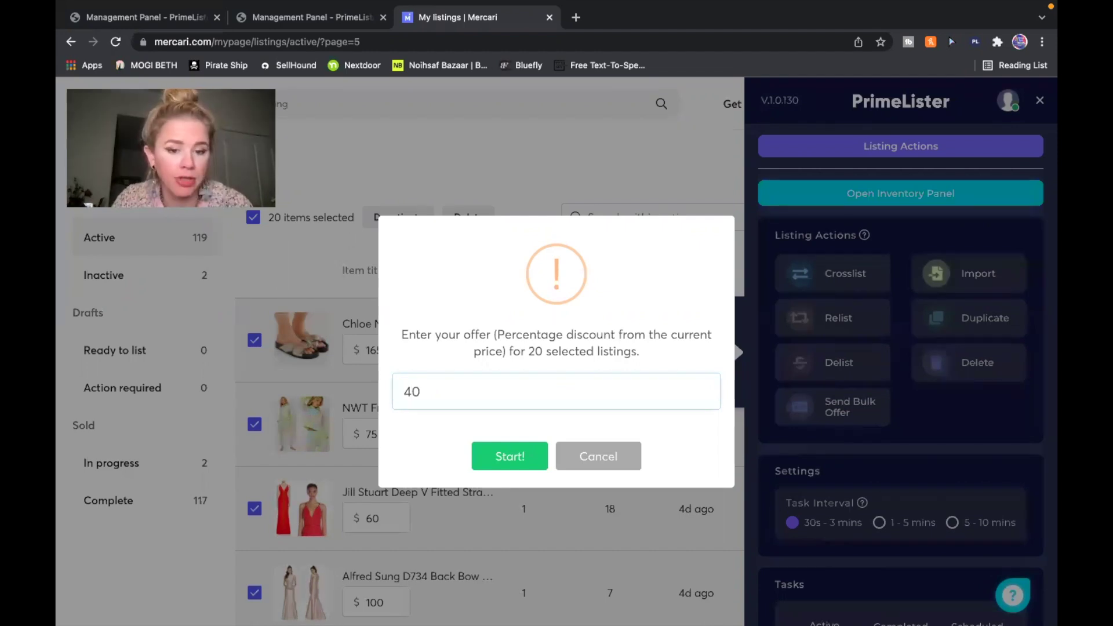
left_click(509, 456)
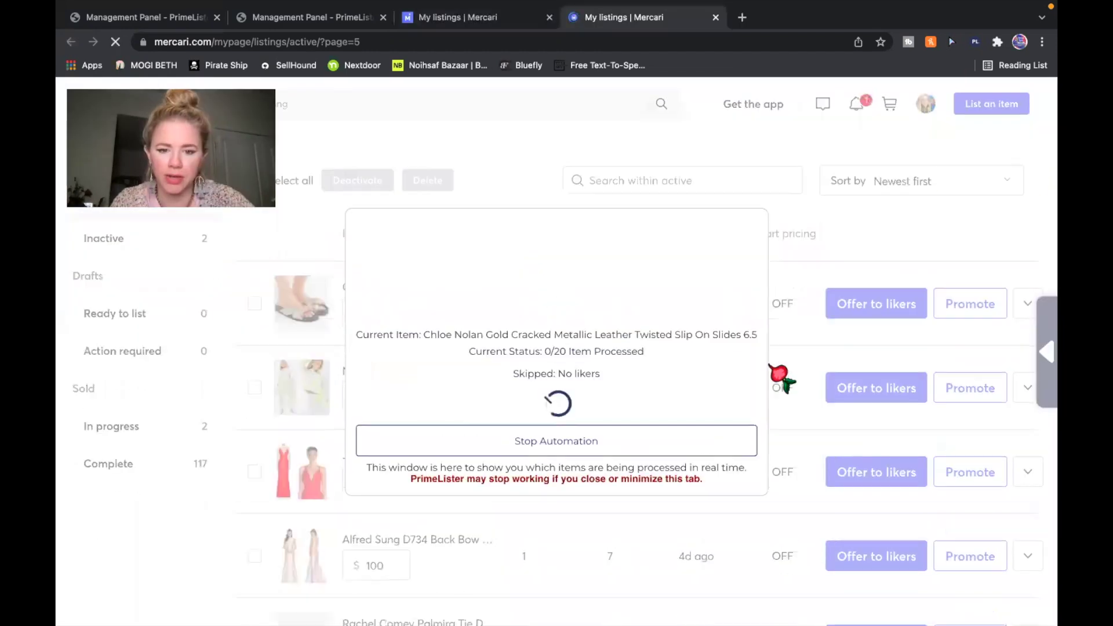